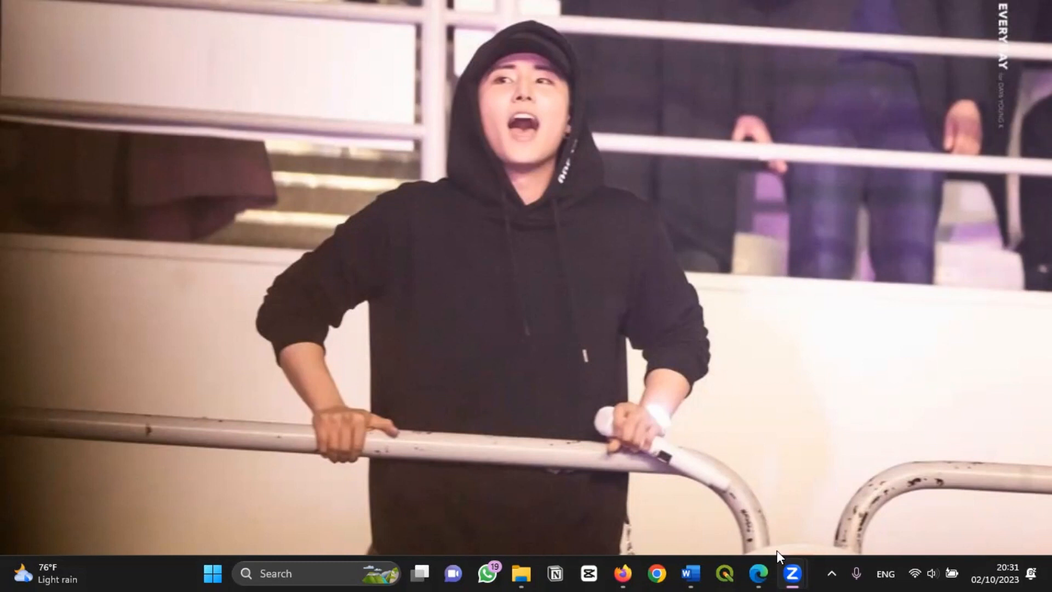
- Switch to QGIS and check the installed plugins for Georeferencer GDAL
left_click(731, 569)
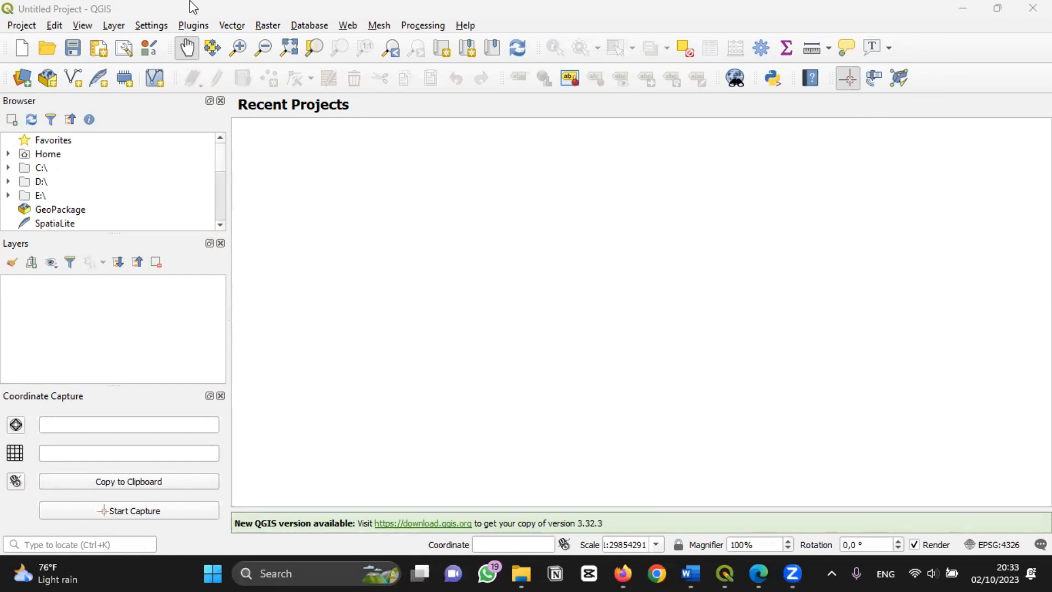
key("alt+p")
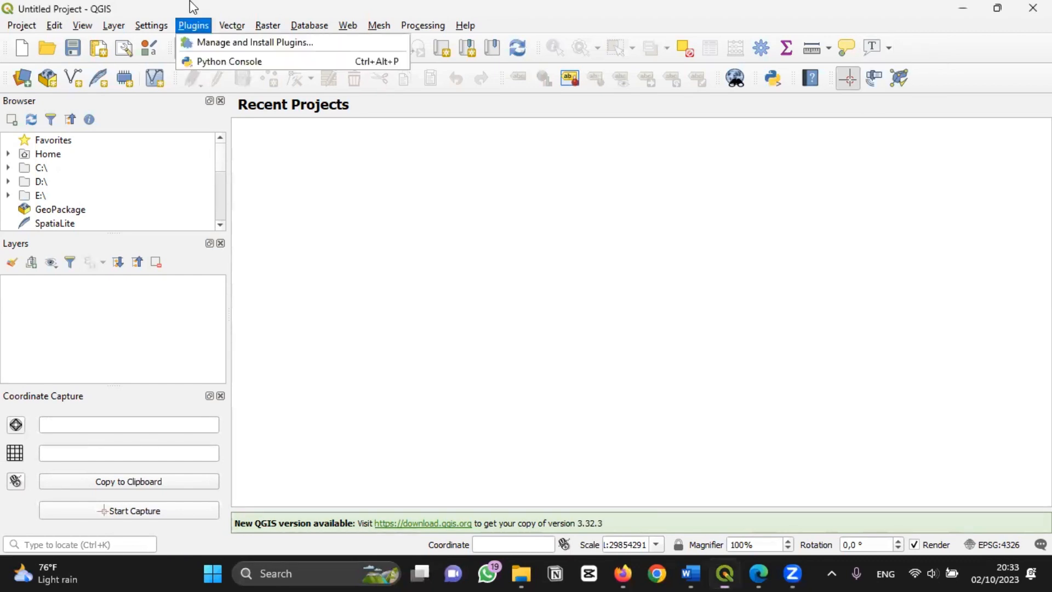
left_click(214, 42)
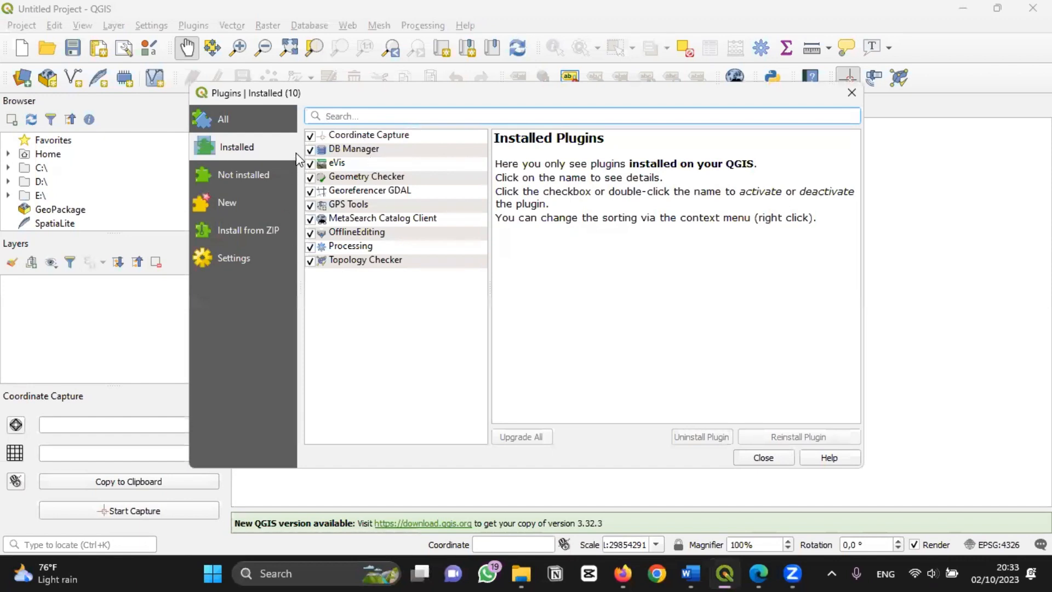
left_click(762, 458)
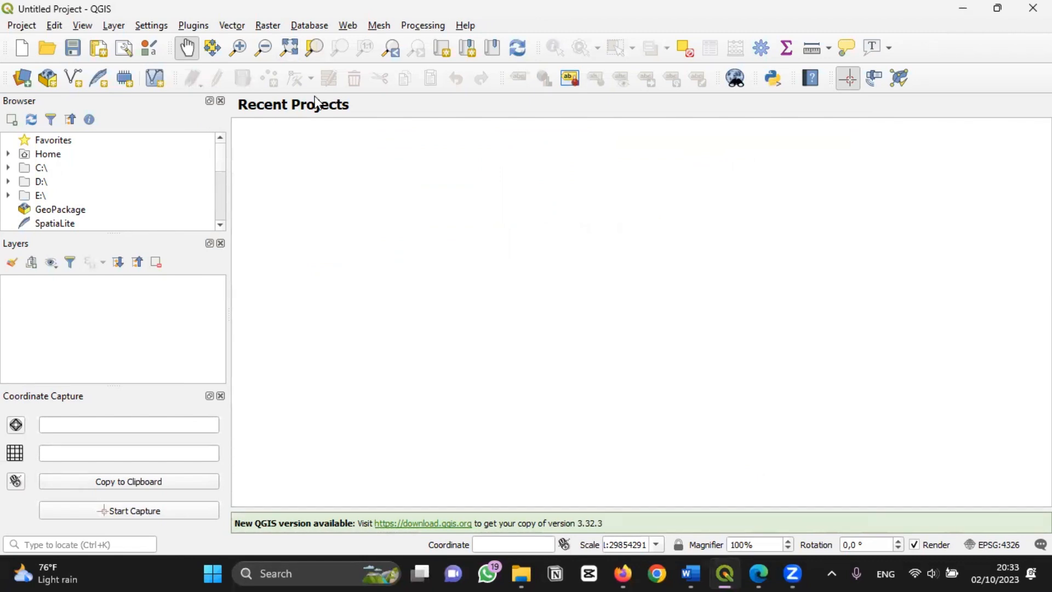
- Open the Georeferencer and load the administrasi-bukittinggi-a1 JPEG map from the PRAKTIKUM SIL folder
key("alt+r")
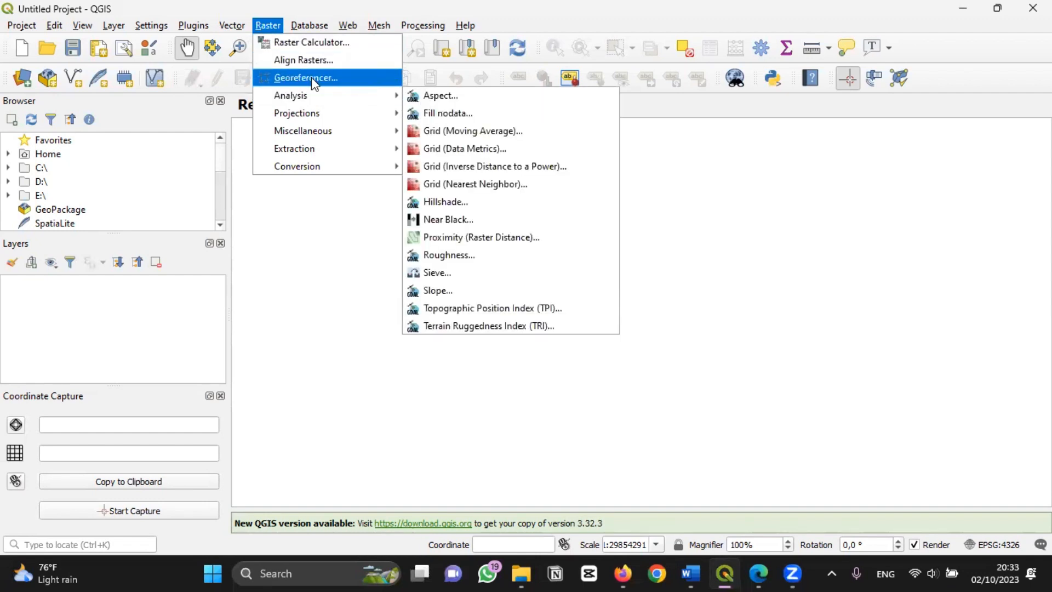
left_click(312, 80)
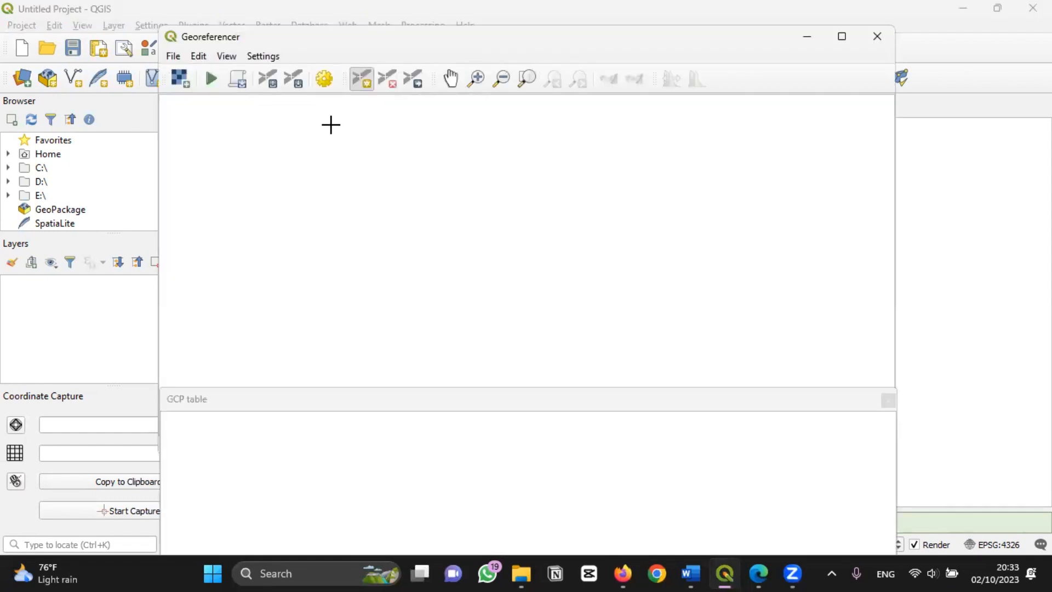
left_click(175, 77)
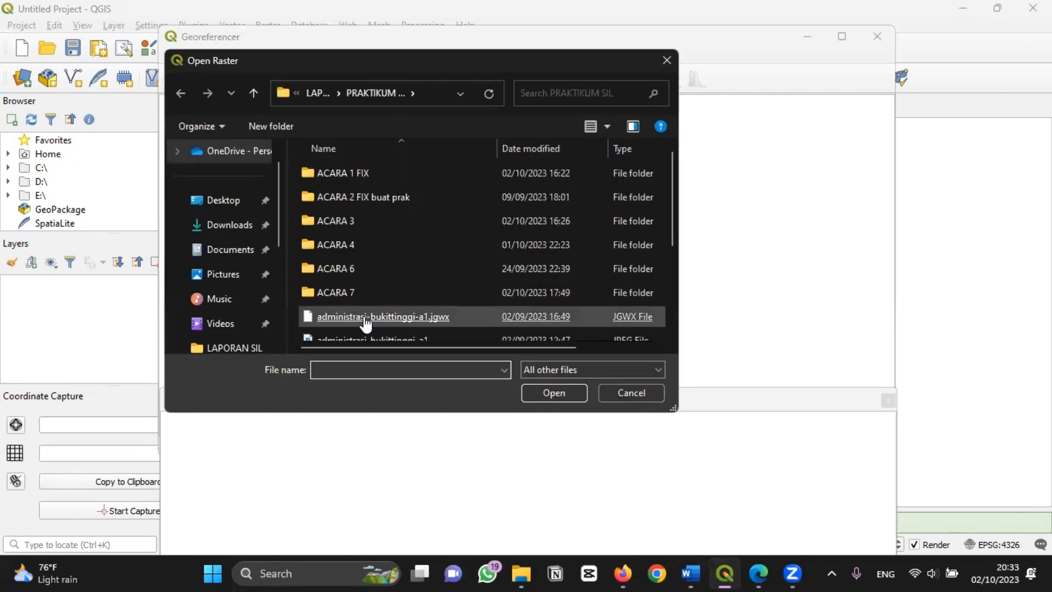
scroll(675, 235, "down", 1)
left_click_drag(673, 237, 673, 247)
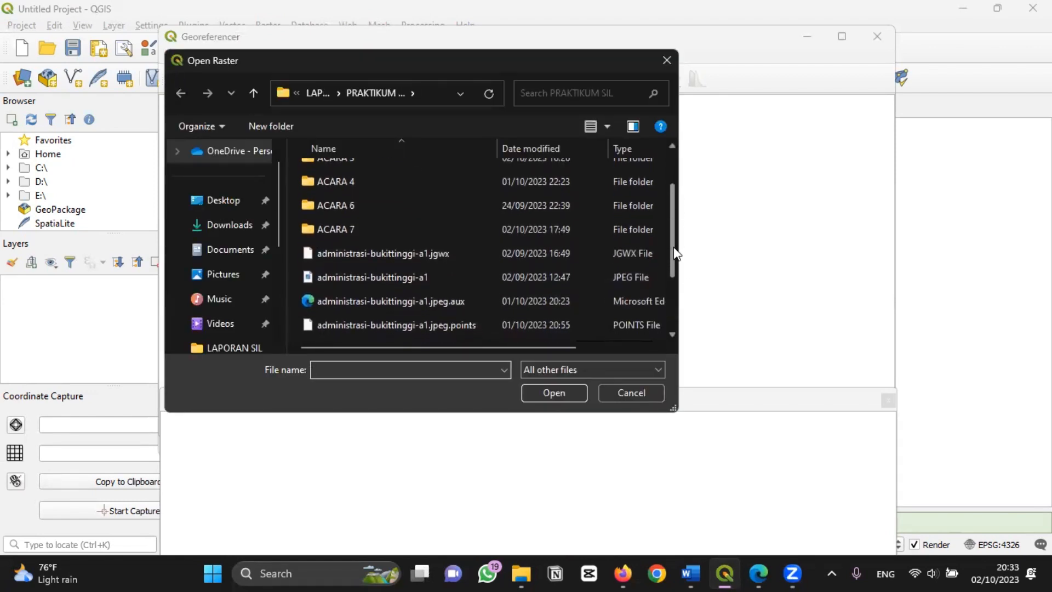
double_click(474, 278)
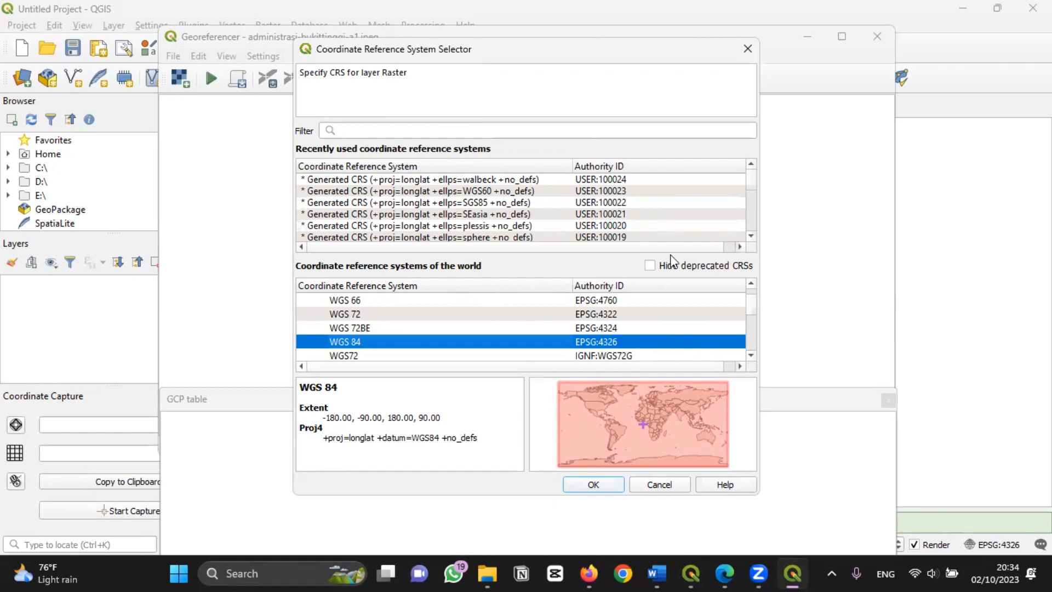
- Assign WGS 84 / UTM zone 47S (EPSG:32747) as the raster's coordinate reference system
scroll(756, 319, "down", 5)
left_click_drag(757, 319, 475, 310)
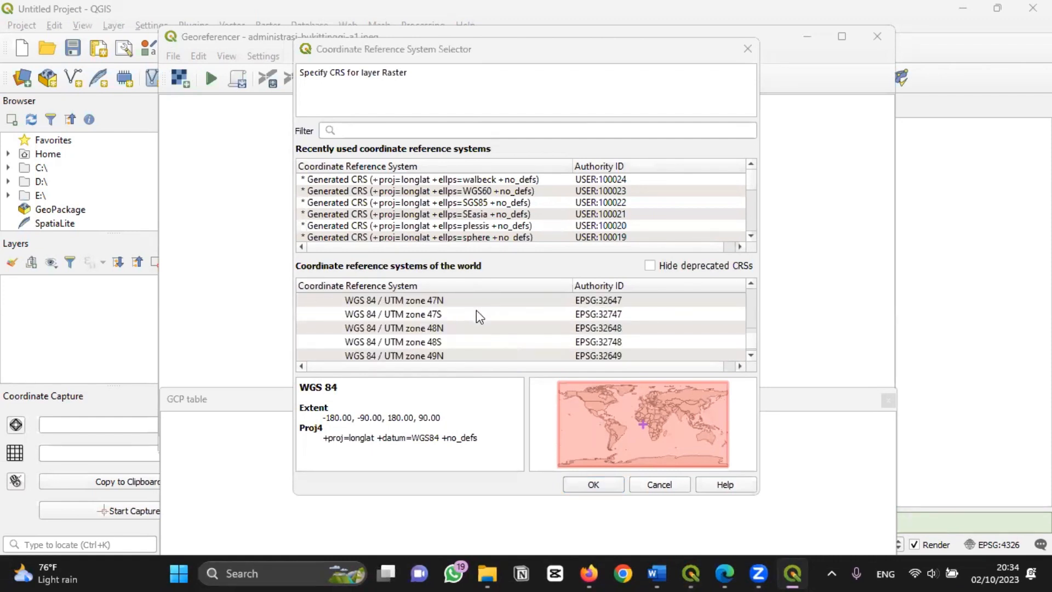
left_click(484, 315)
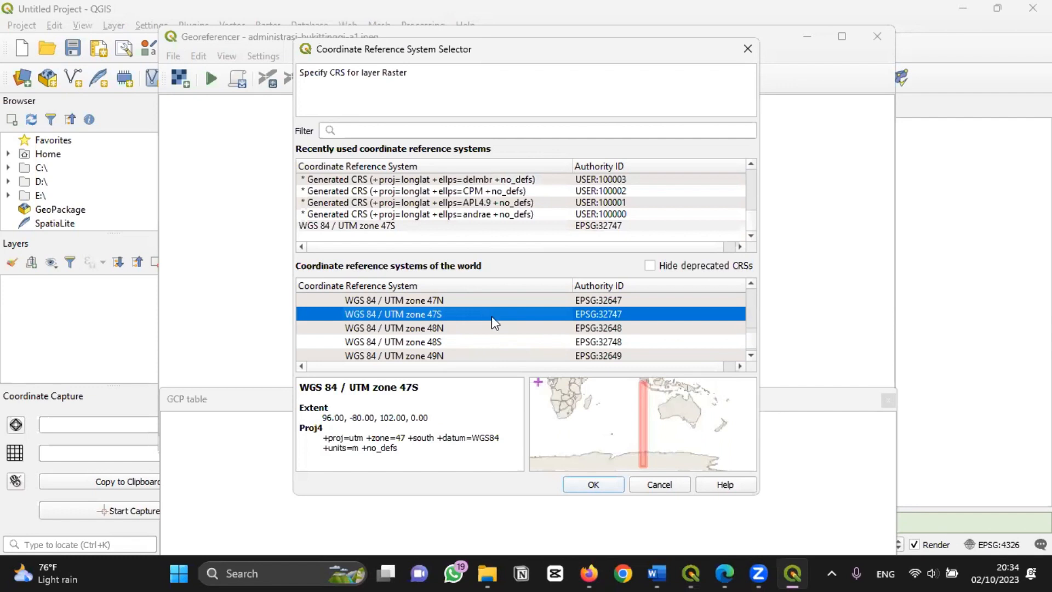
left_click(592, 484)
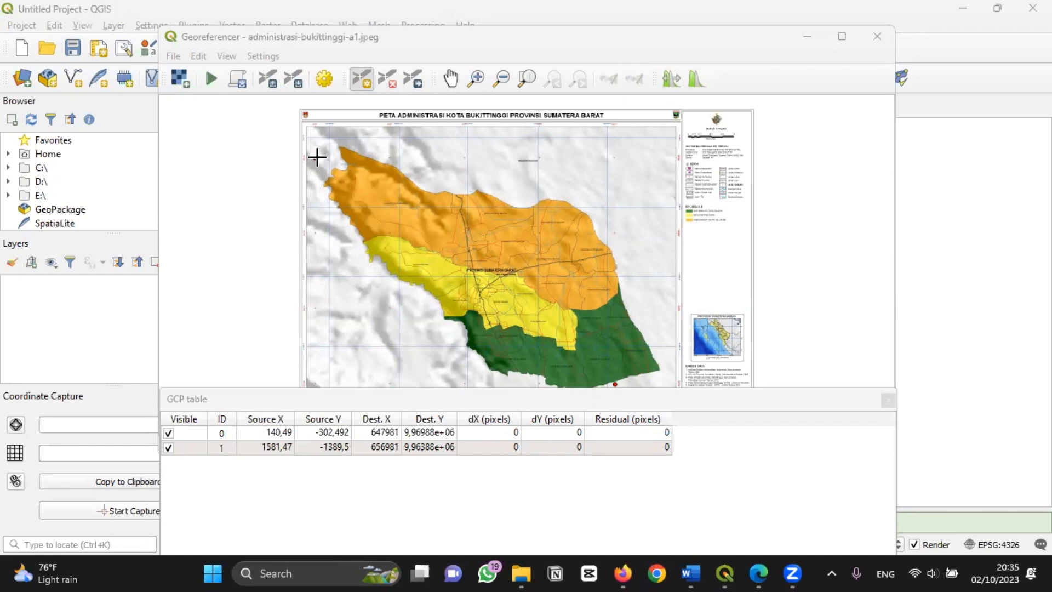
- Add a control point at the red cross near the map's upper-left corner with X/East 647981 and Y/North 9969880
scroll(313, 157, "up", 2)
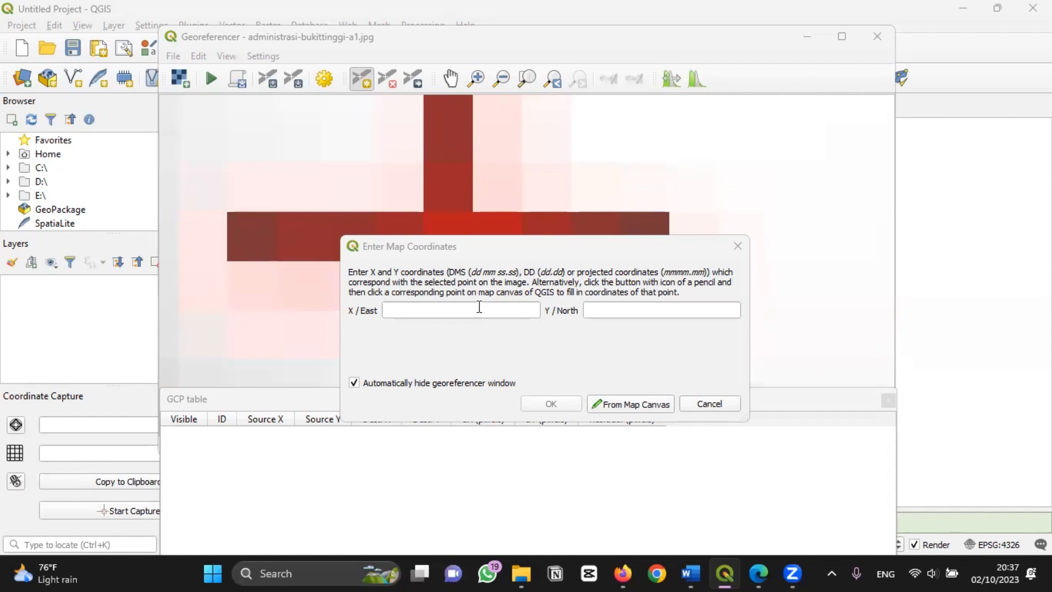
left_click(478, 307)
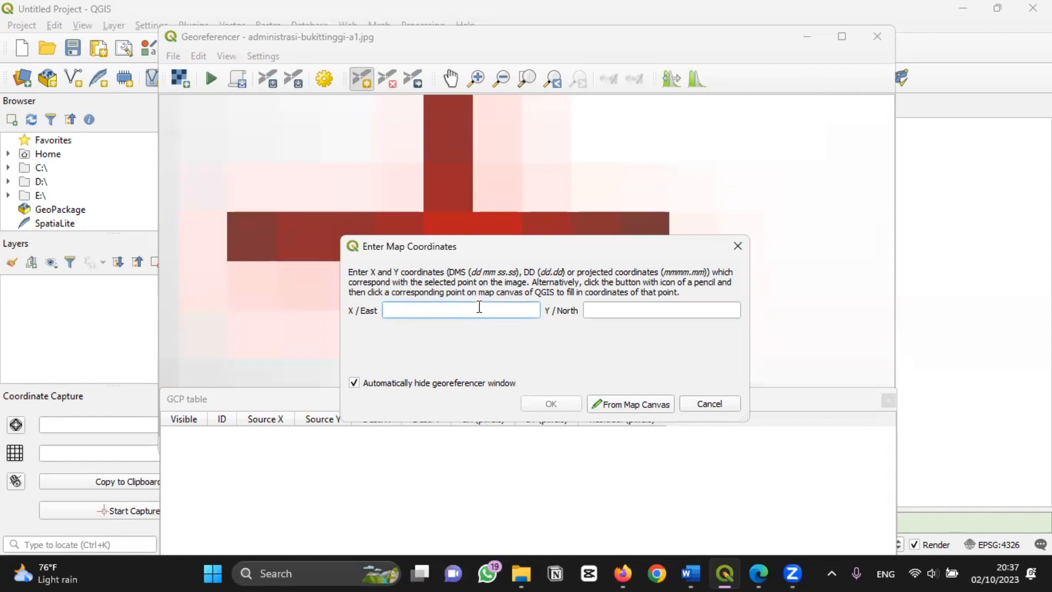
type("647981")
left_click(620, 310)
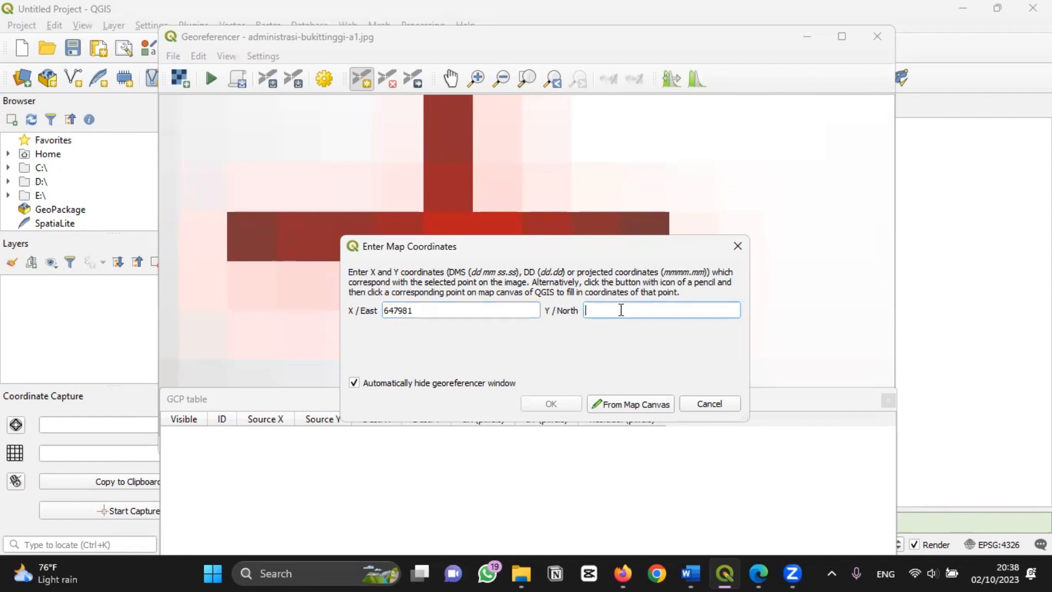
type("9969880")
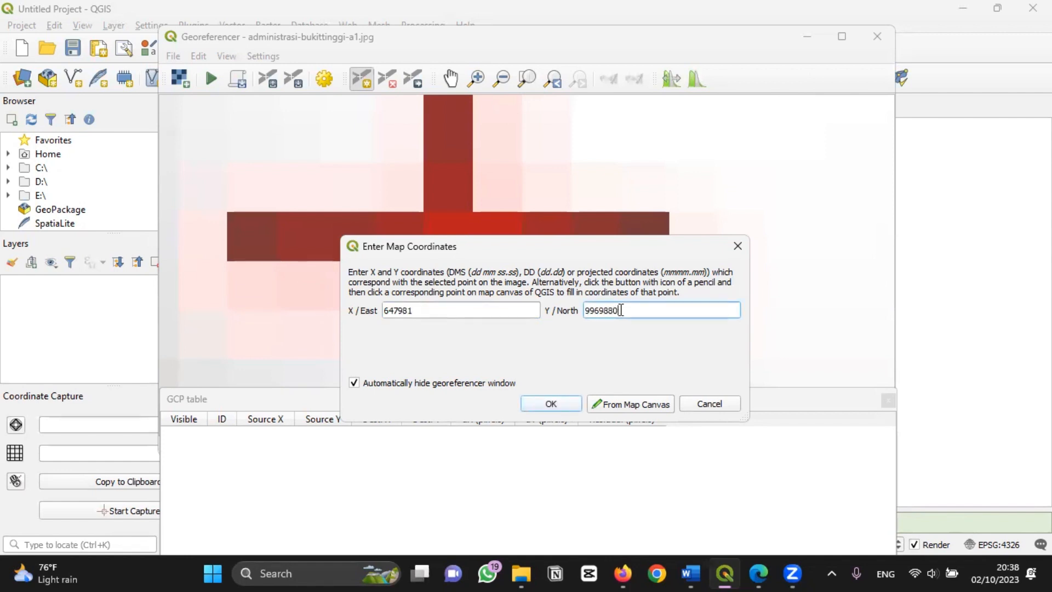
left_click(549, 402)
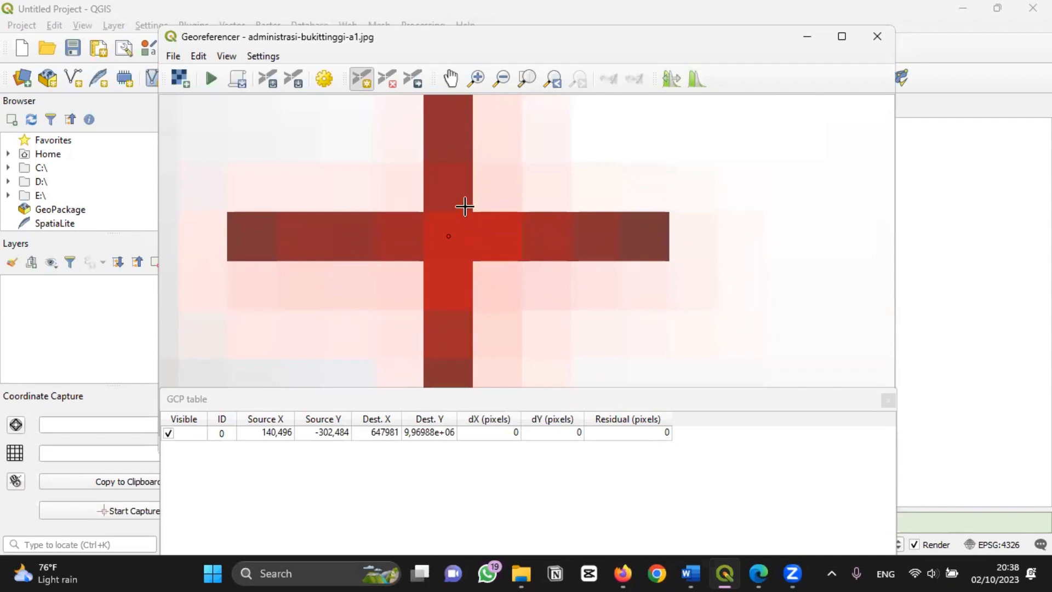
- Run the georeferencing with Linear transformation, Nearest neighbour resampling, target EPSG:32747 and output administrasi-bukittinggi-a1_modified.tif, loading the result in QGIS
left_click(501, 79)
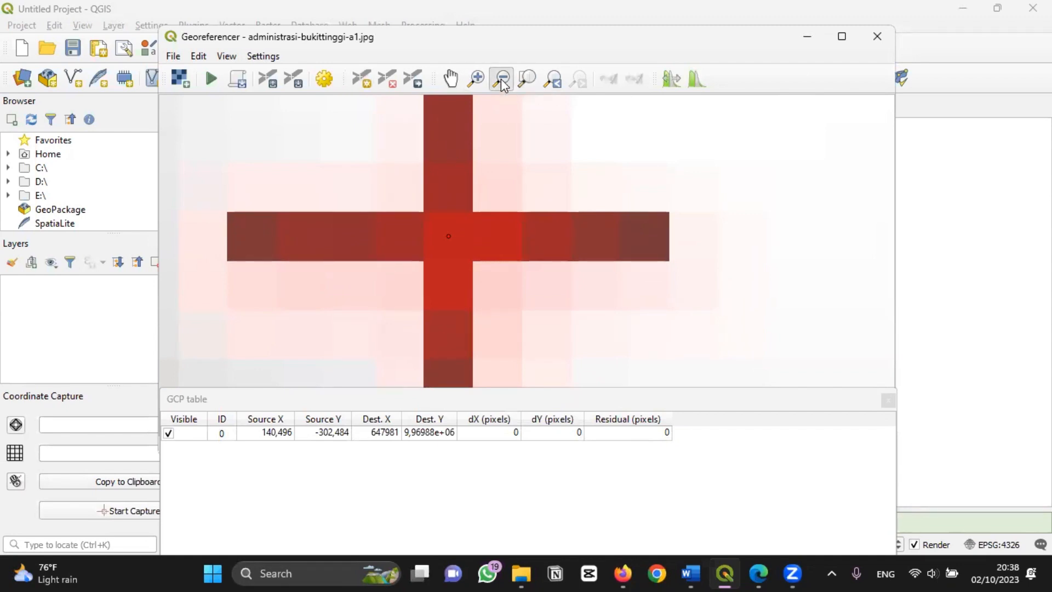
scroll(543, 191, "down", 3)
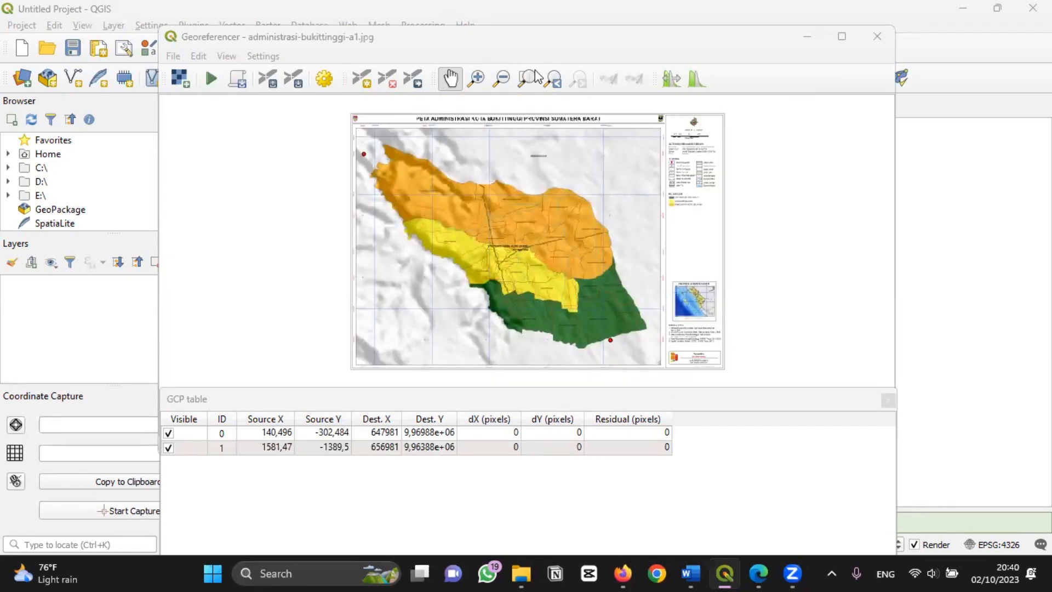
left_click(331, 87)
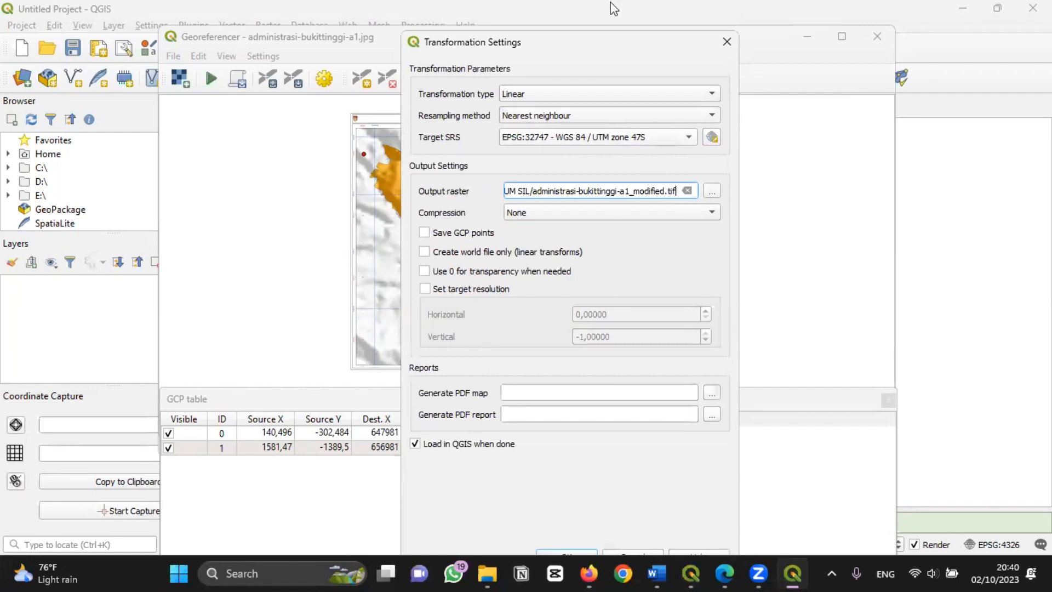
left_click(568, 3)
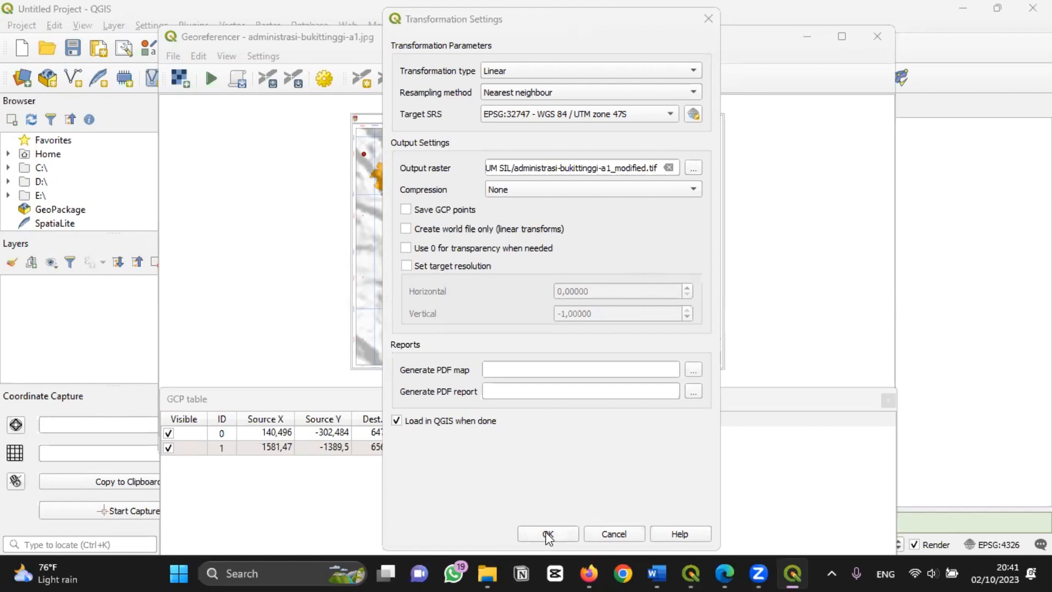
left_click(548, 534)
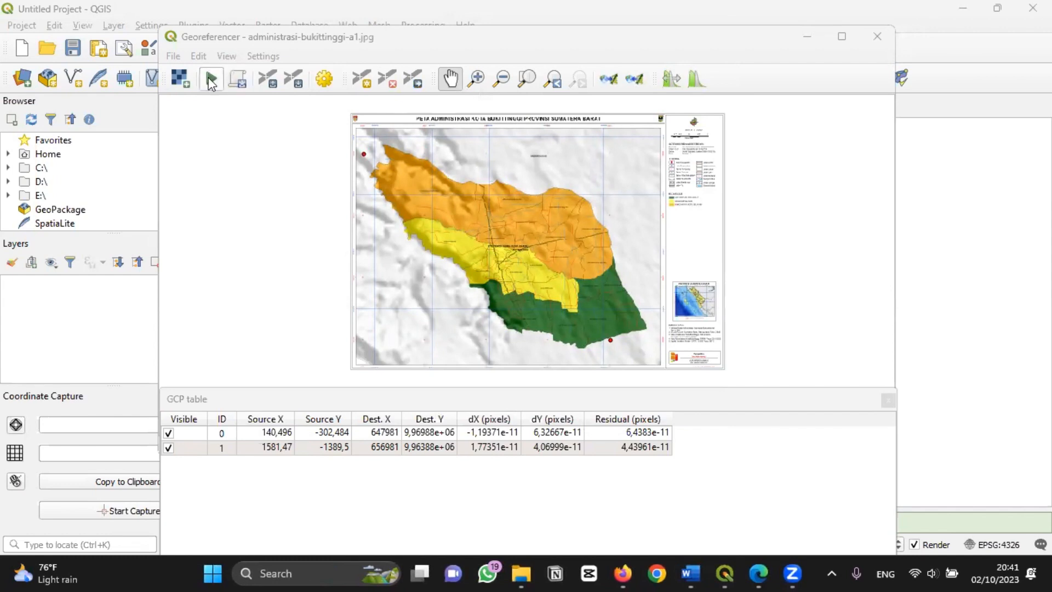
left_click(211, 80)
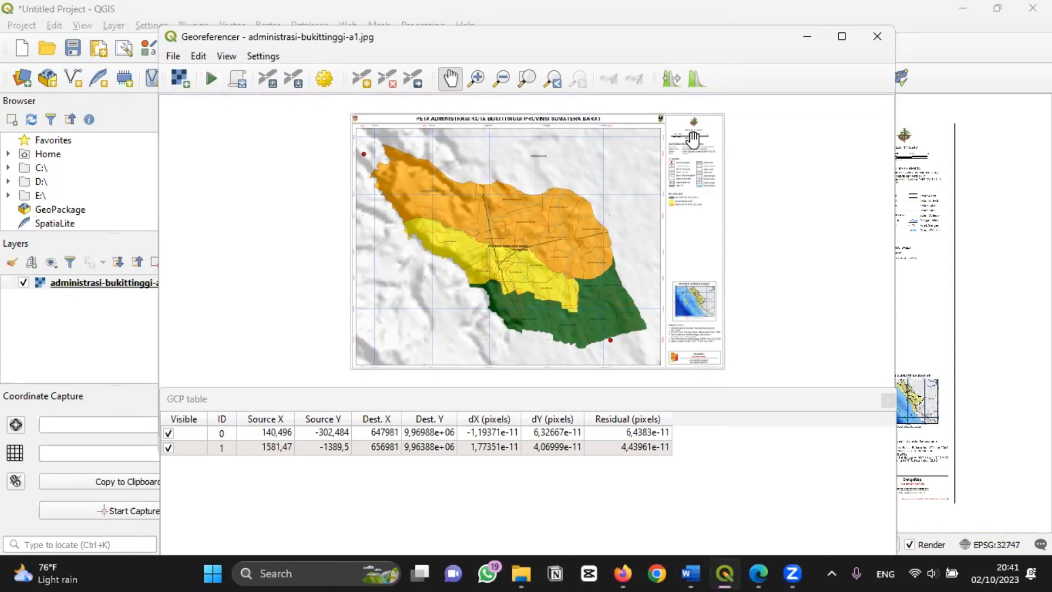
- Close the Georeferencer, saving the GCP points, and close the leftover GCP table
left_click(877, 37)
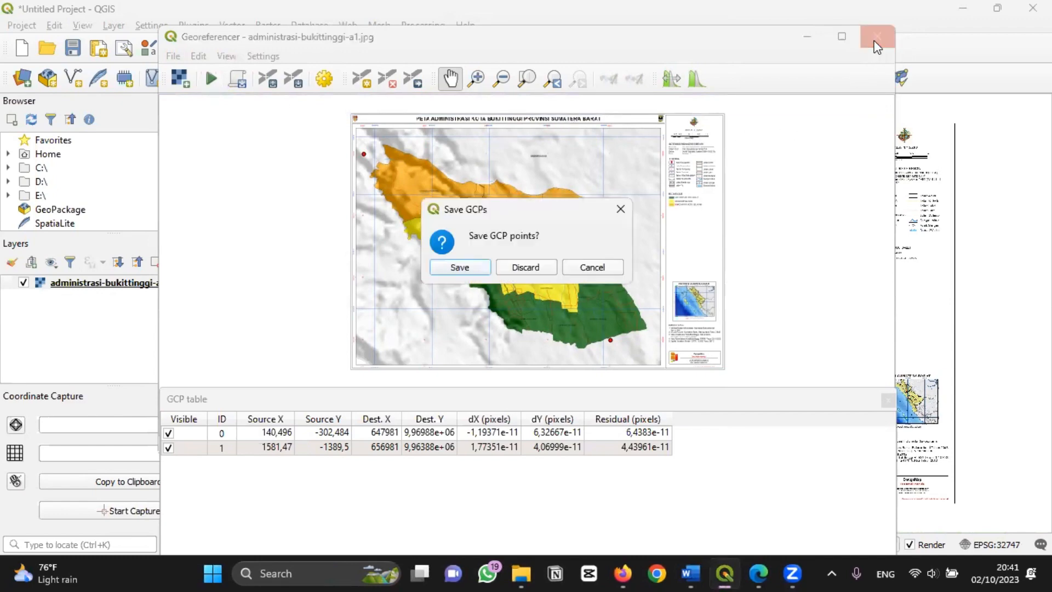
left_click(455, 267)
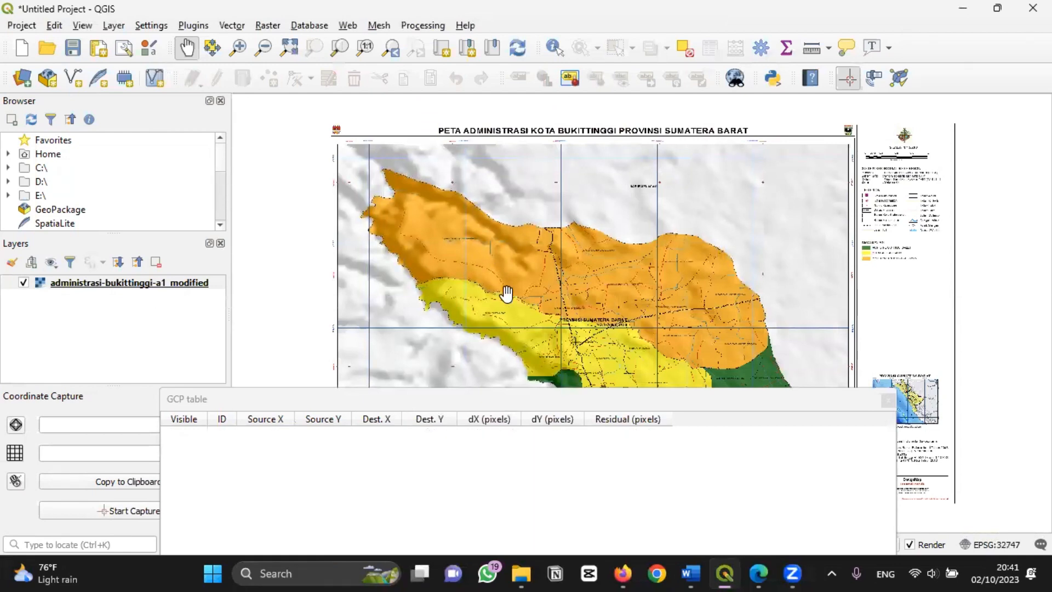
left_click(858, 406)
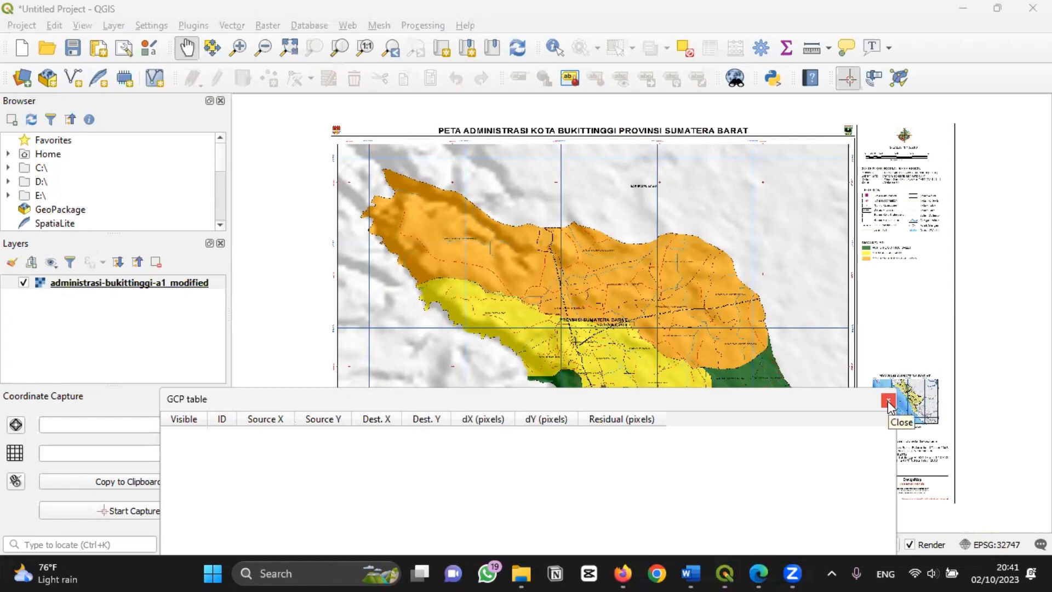
left_click(887, 401)
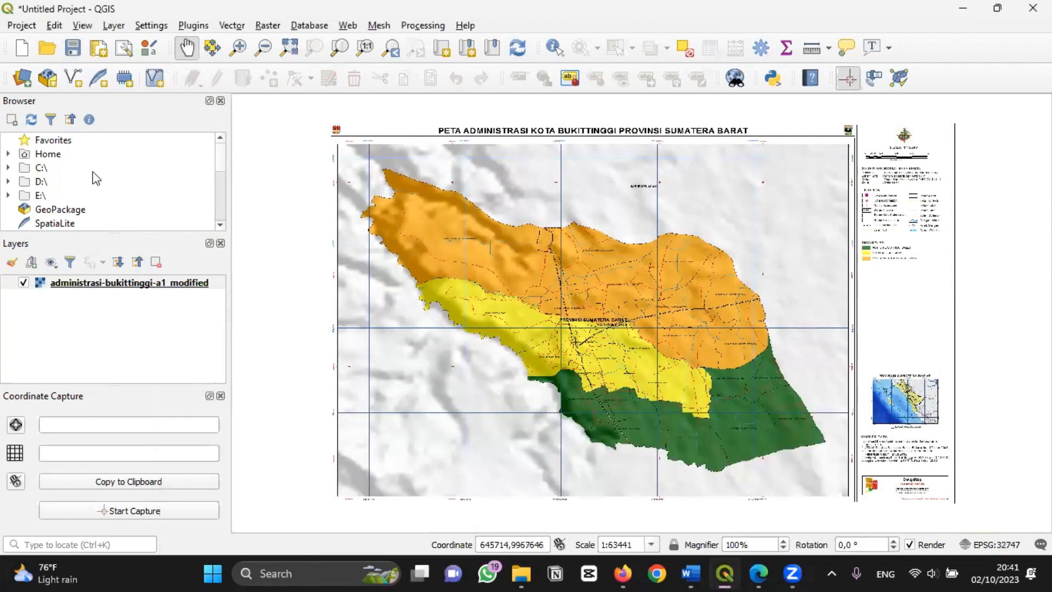
- Start a new shapefile layer and set its file to Batas Administrasi in the ACARA 7 folder
left_click(126, 27)
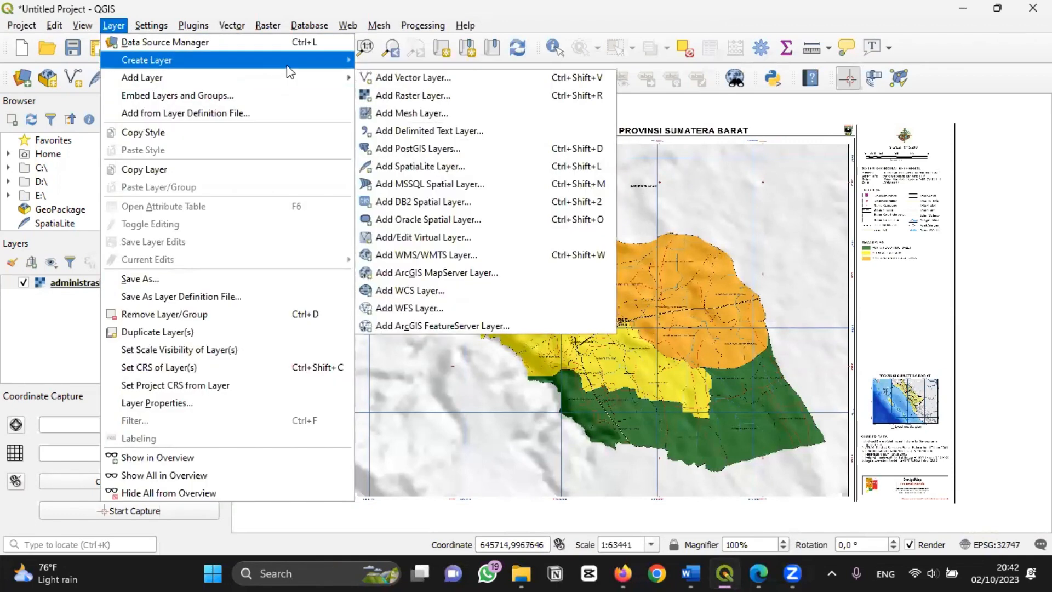
mouse_move(287, 62)
left_click(395, 72)
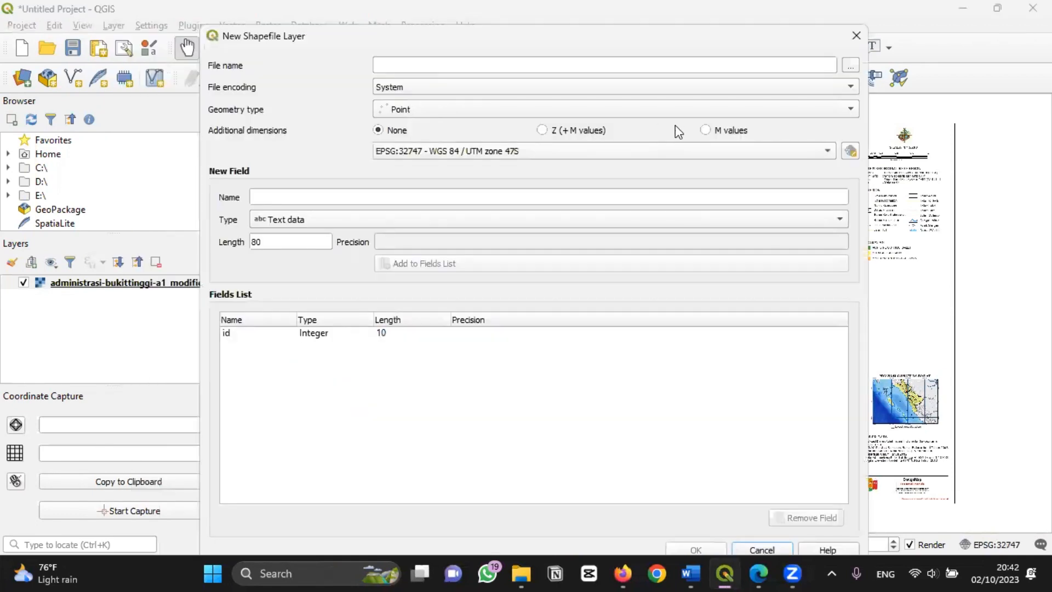
left_click(850, 66)
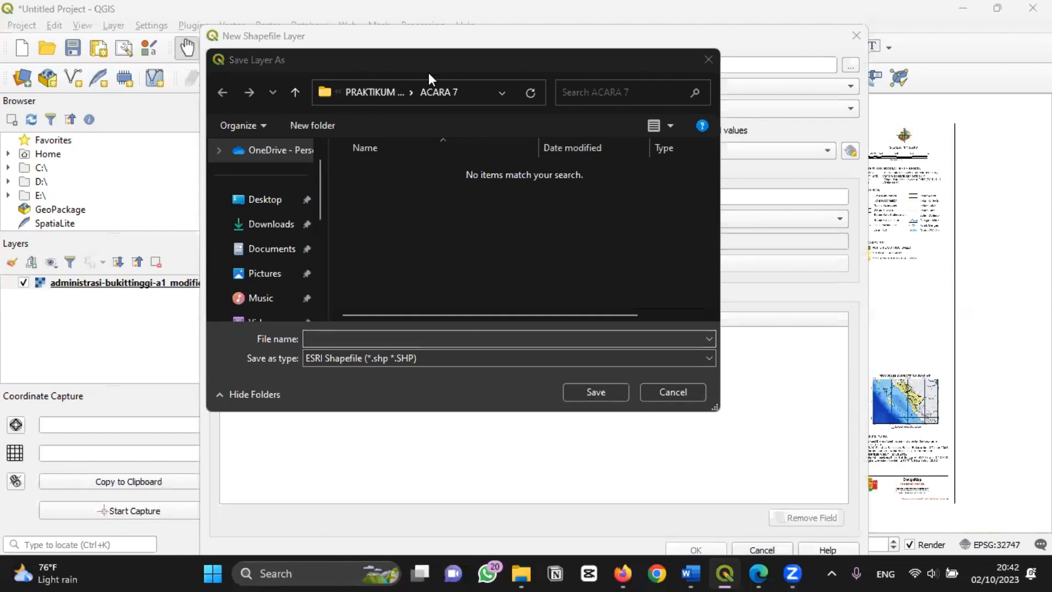
type("Batas Administrasi")
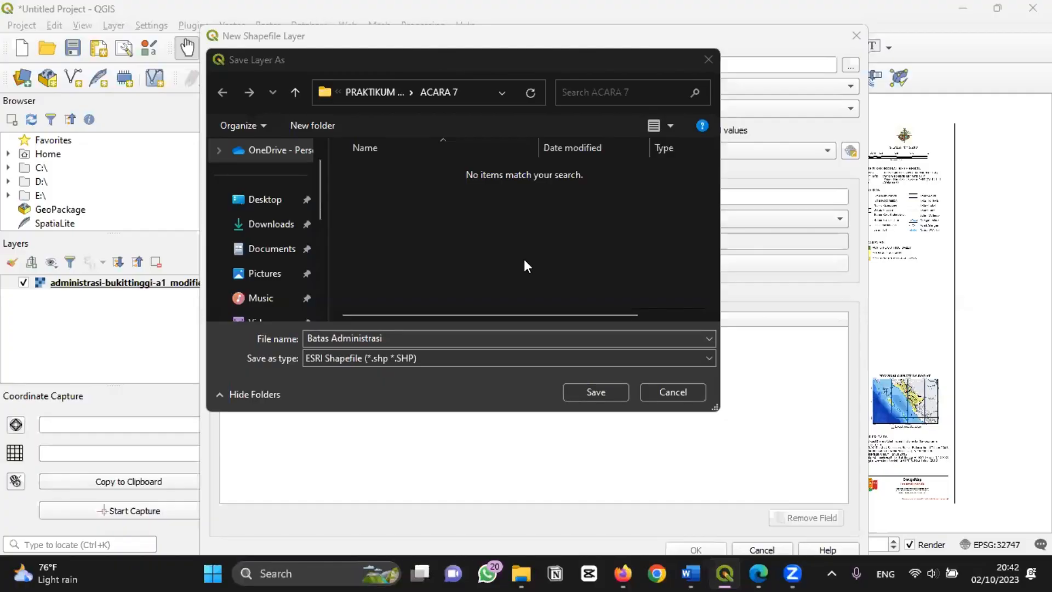
left_click(594, 392)
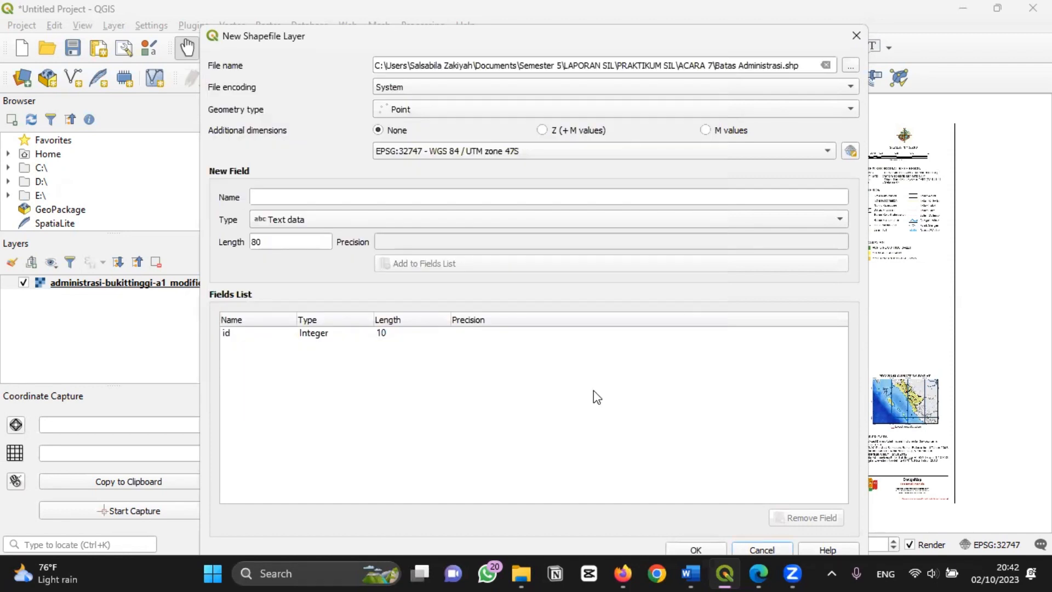
- Set the new shapefile's geometry type to Polygon and its coordinate system to Project CRS: EPSG:32747 - WGS 84 / UTM zone 47S
left_click(764, 88)
left_click(670, 308)
left_click(557, 105)
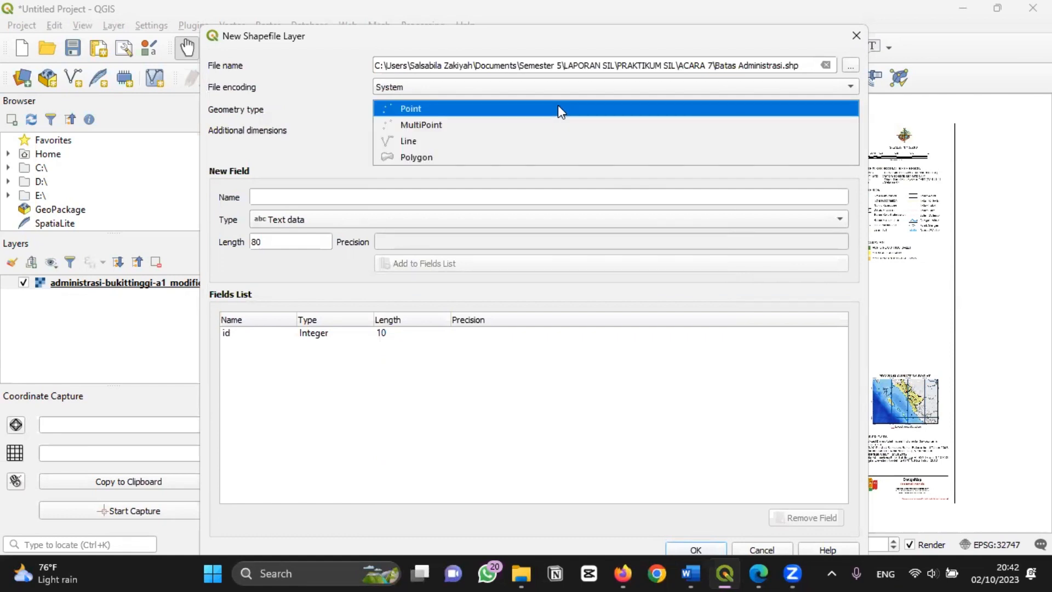
left_click(572, 160)
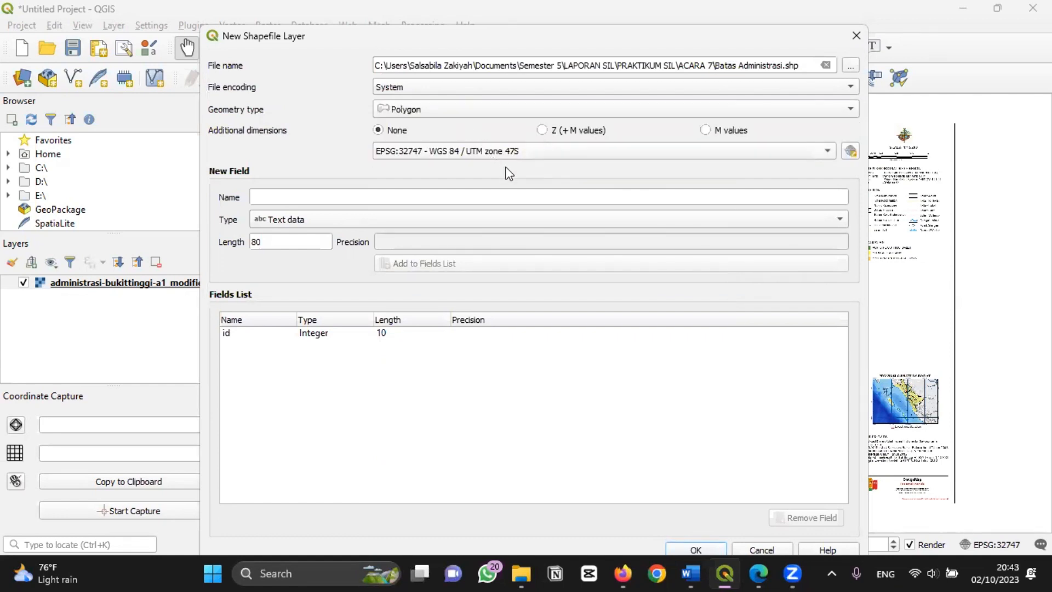
left_click(486, 154)
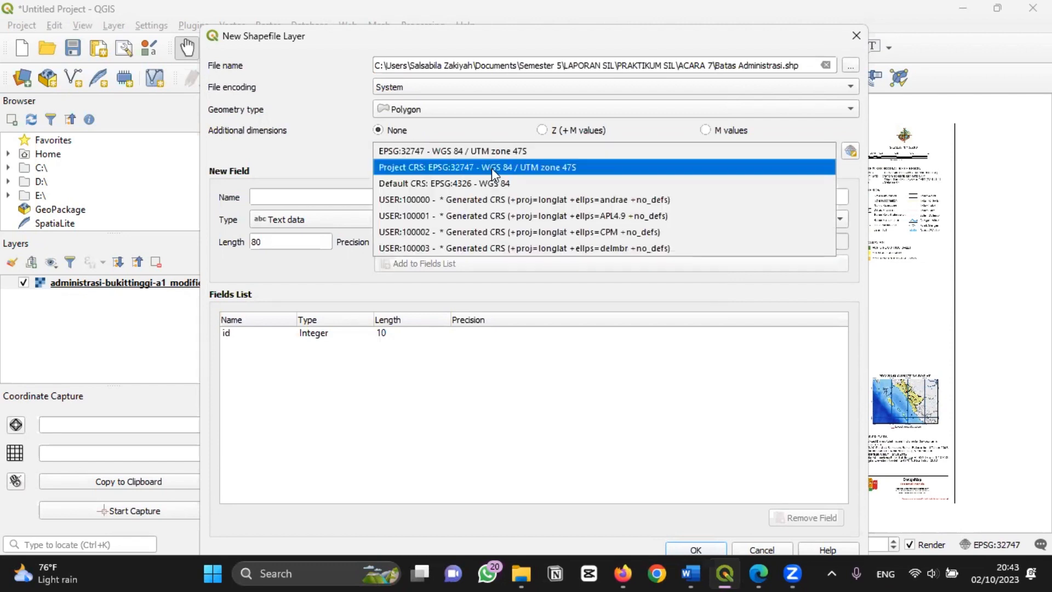
left_click(492, 169)
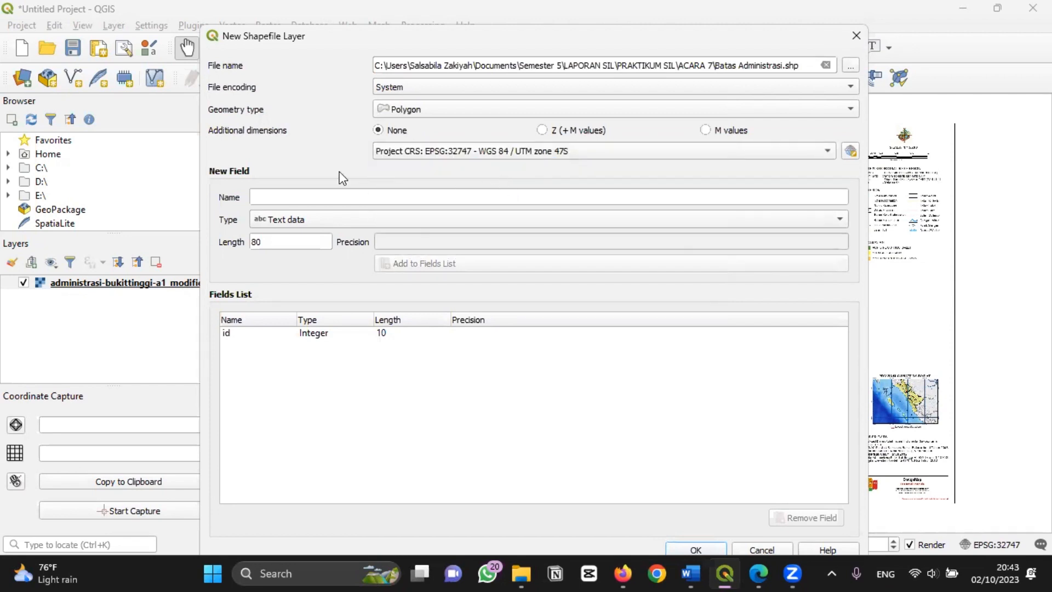
- Add a text field named Keterangan with length 80 to the fields list and create the polygon layer
left_click(366, 204)
type("Keterangan")
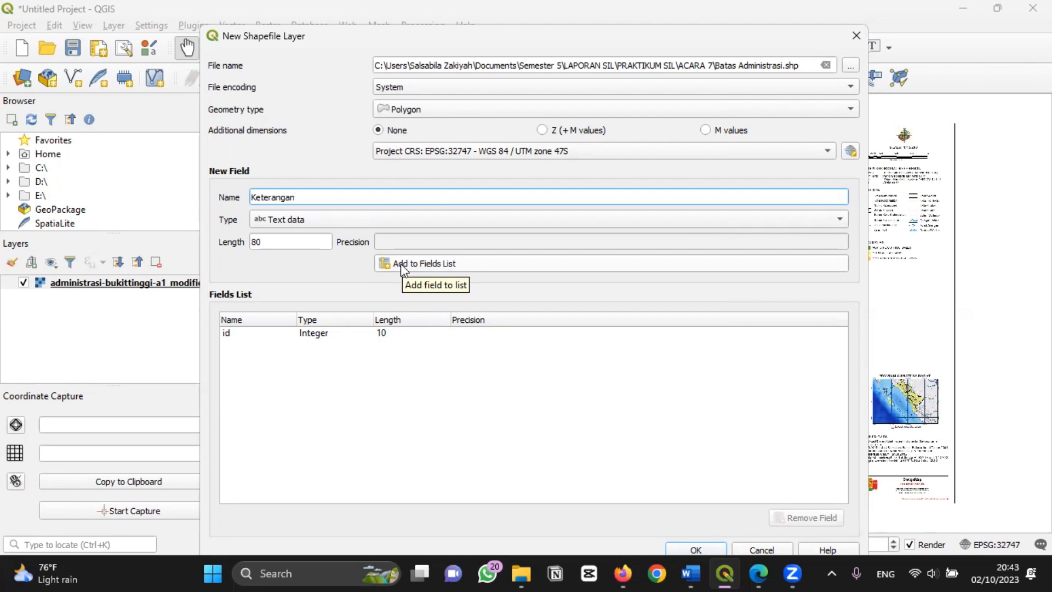
left_click(399, 264)
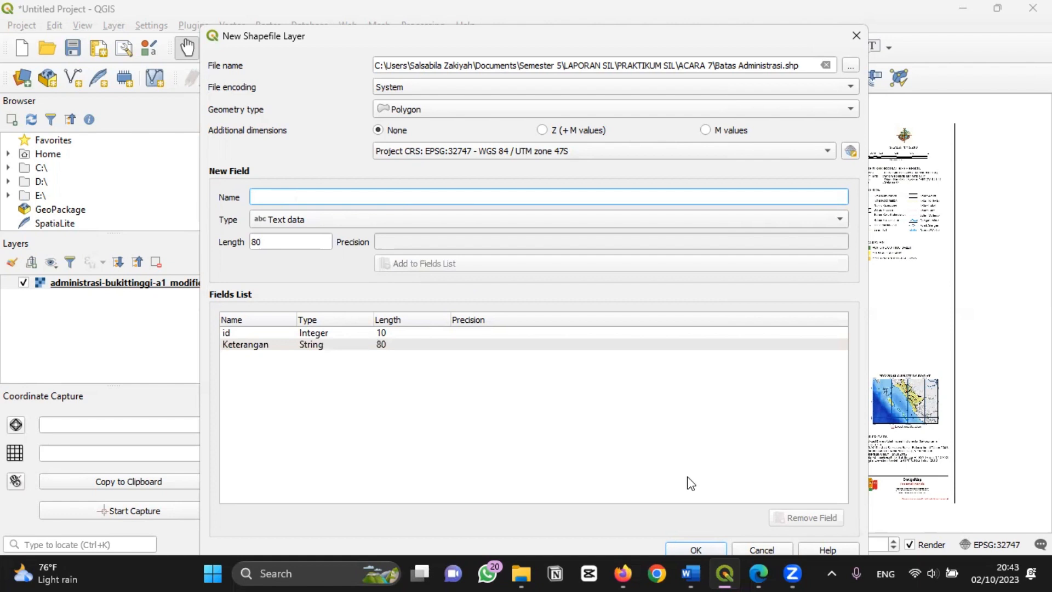
left_click(696, 549)
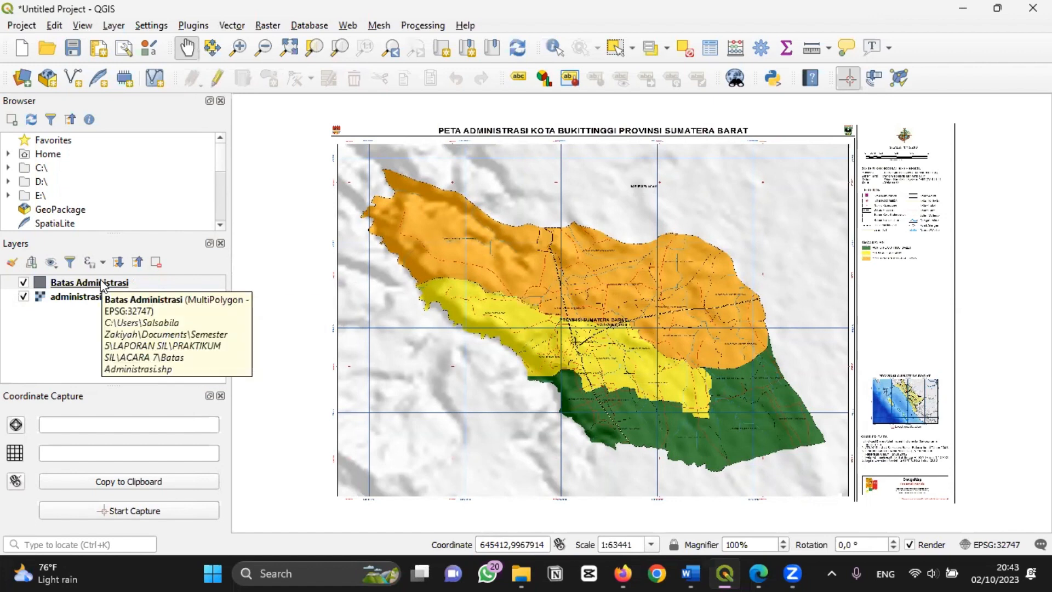
- Enable editing on the boundary layer and digitize one polygon around the combined yellow and green districts, with id 1
left_click(153, 282)
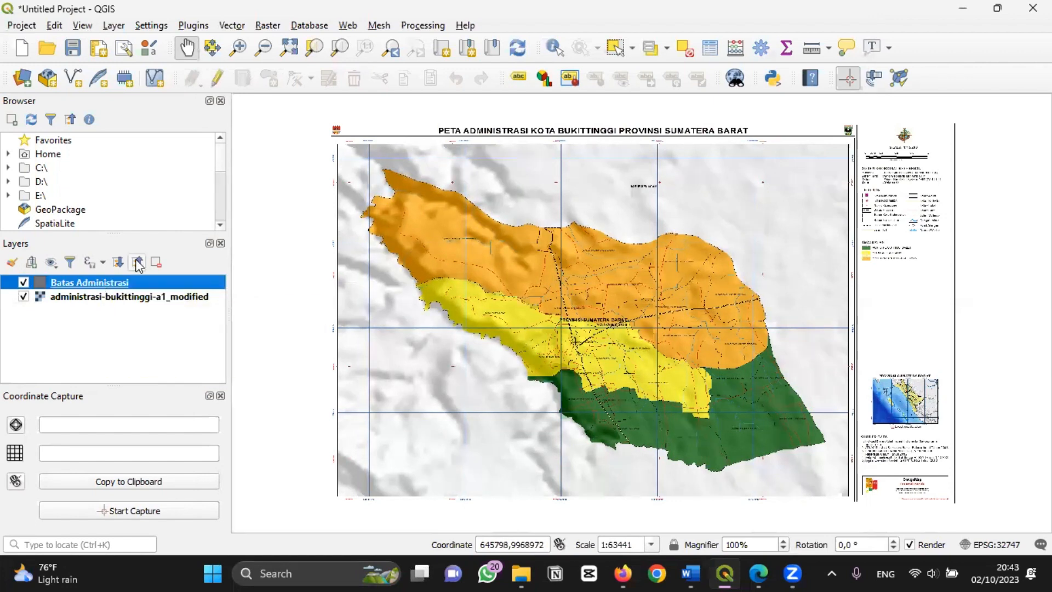
left_click(219, 76)
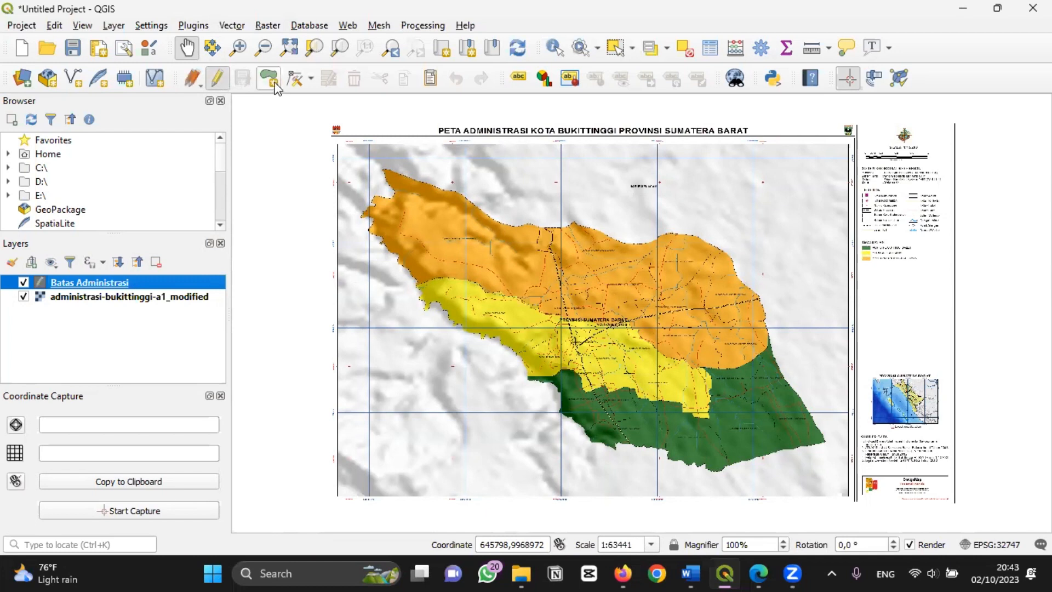
left_click(271, 80)
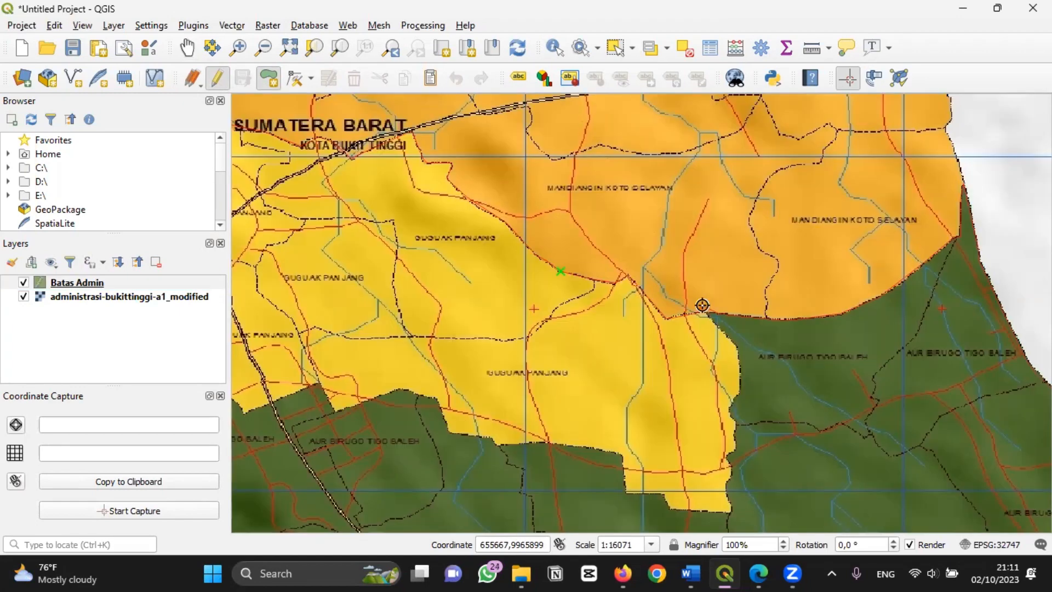
right_click(705, 309)
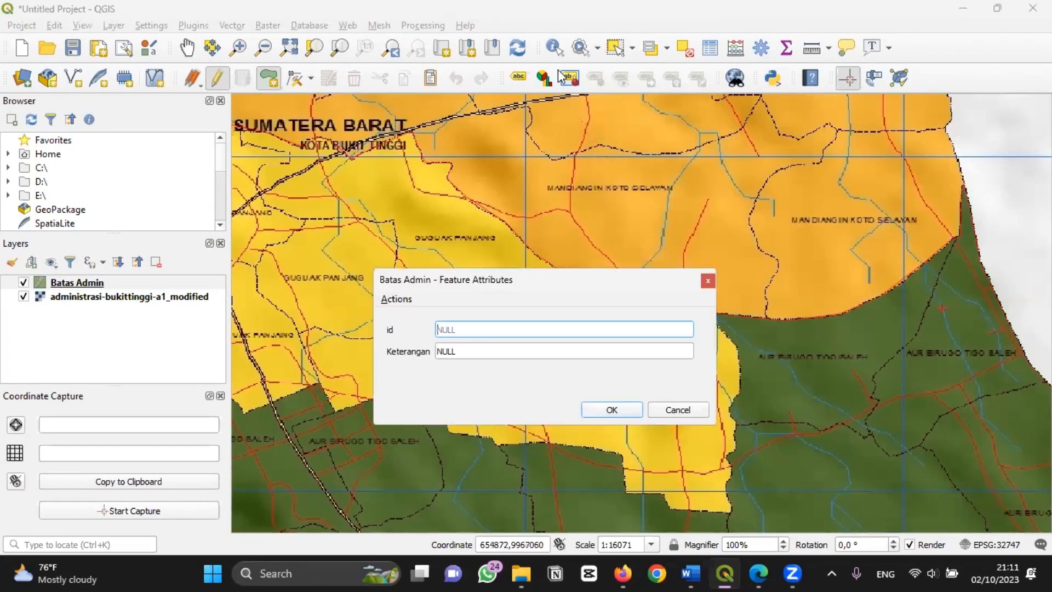
type("1")
left_click(604, 410)
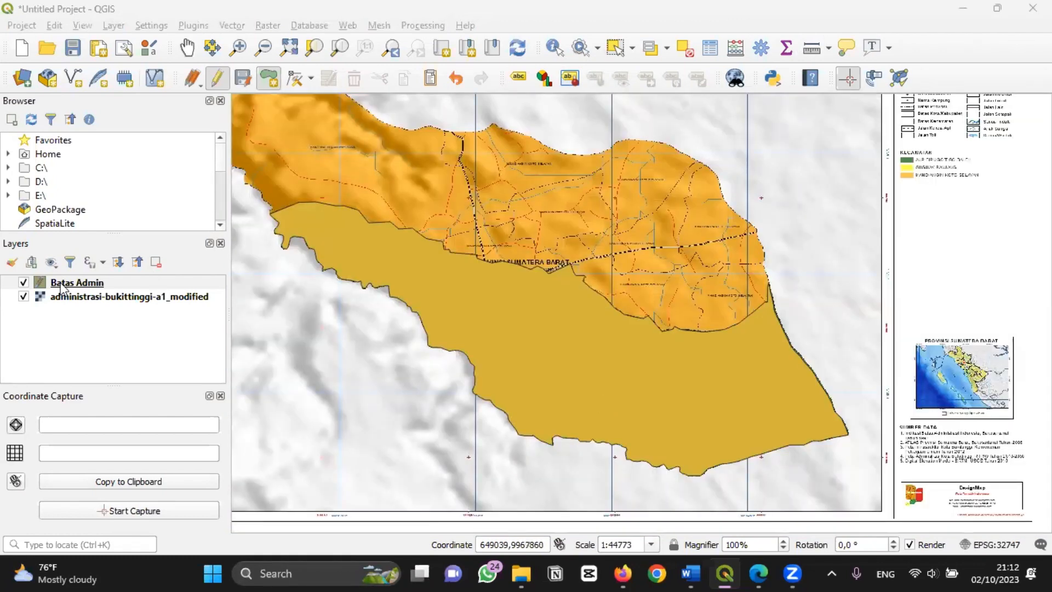
- Set the simple fill of the Batas Admin layer to the No Brush fill style
double_click(62, 285)
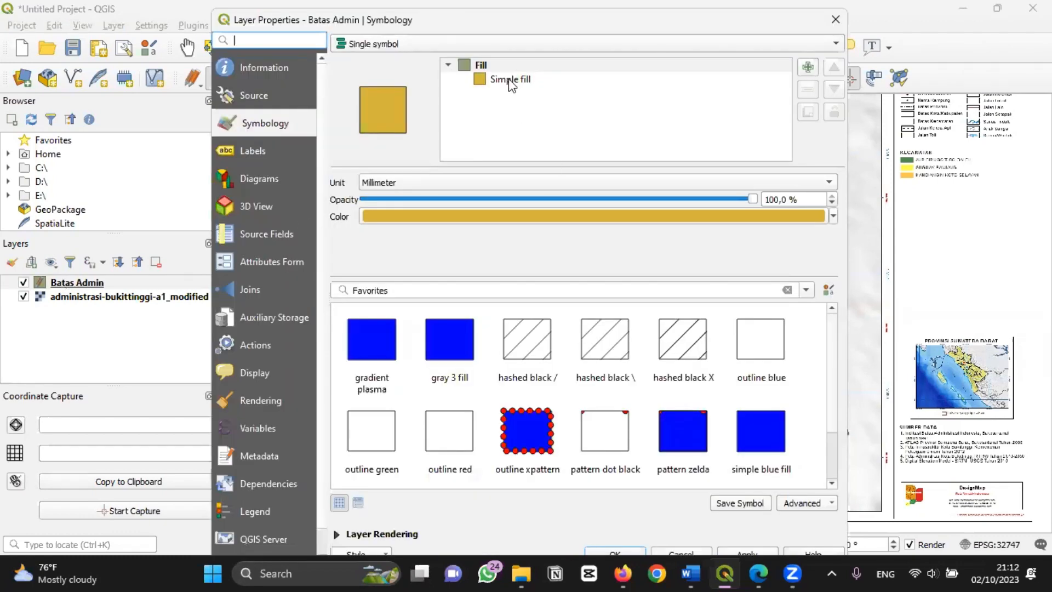
left_click(509, 81)
left_click(570, 230)
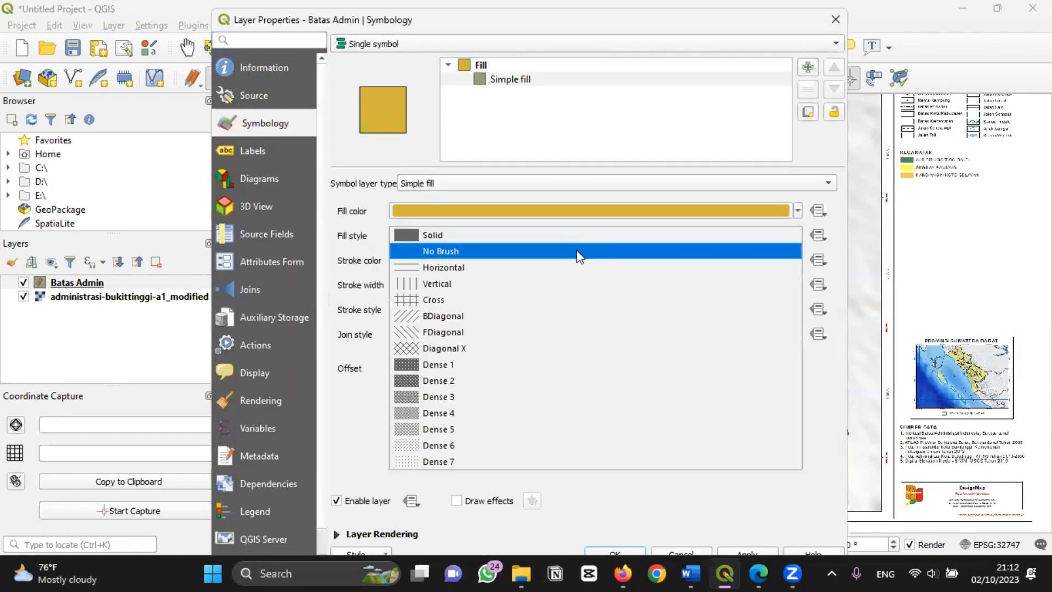
left_click(579, 253)
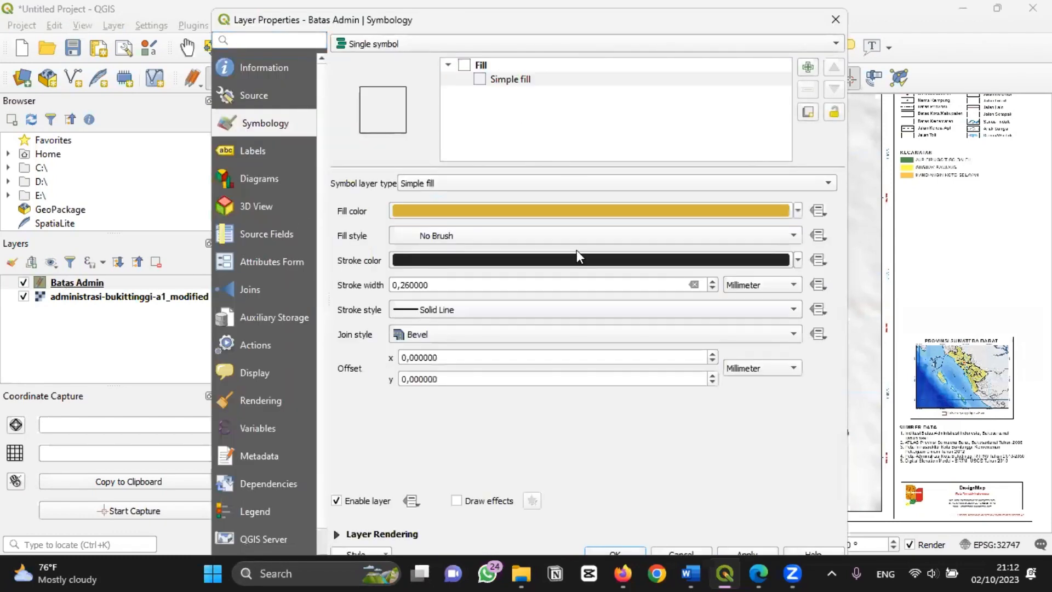
- Set the boundary polygon's stroke width to 2 mm and apply the layer symbology
left_click(410, 285)
key("BackSpace")
key("BackSpace")
key("BackSpace")
key("BackSpace")
type("2,")
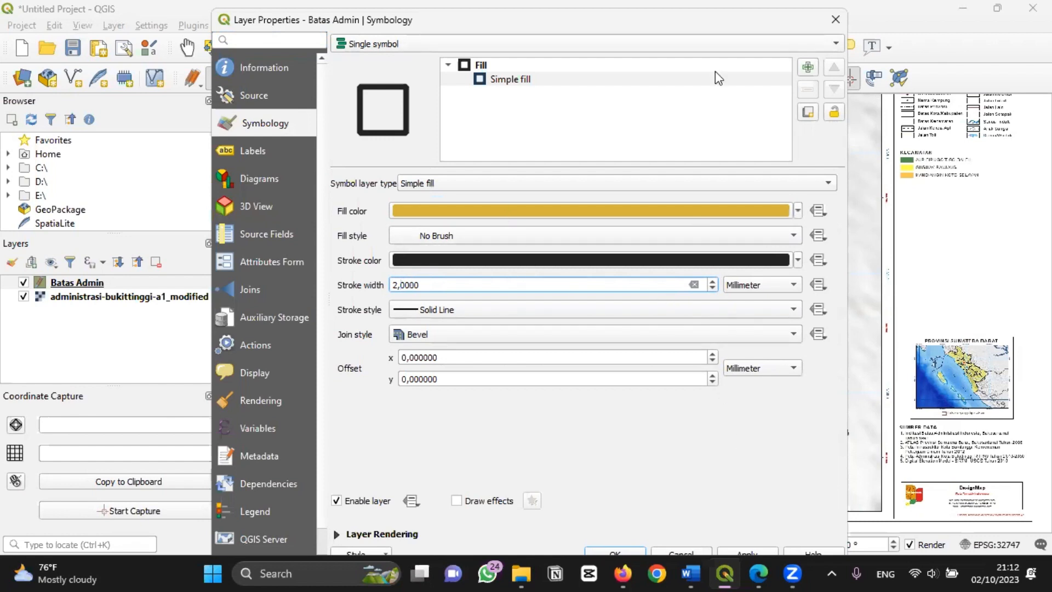
left_click_drag(700, 13, 699, 6)
left_click(750, 547)
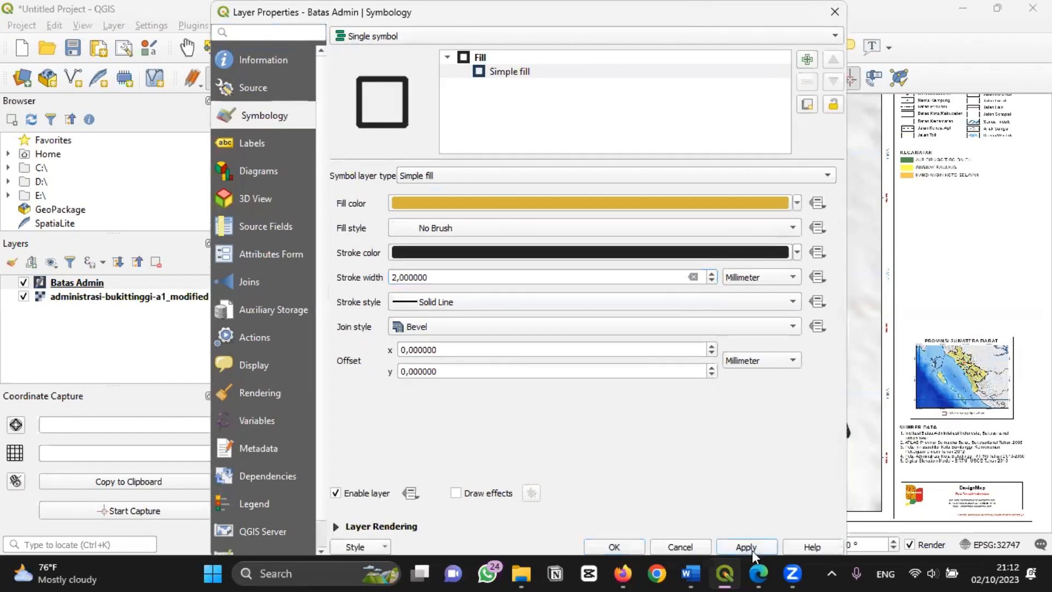
left_click(609, 547)
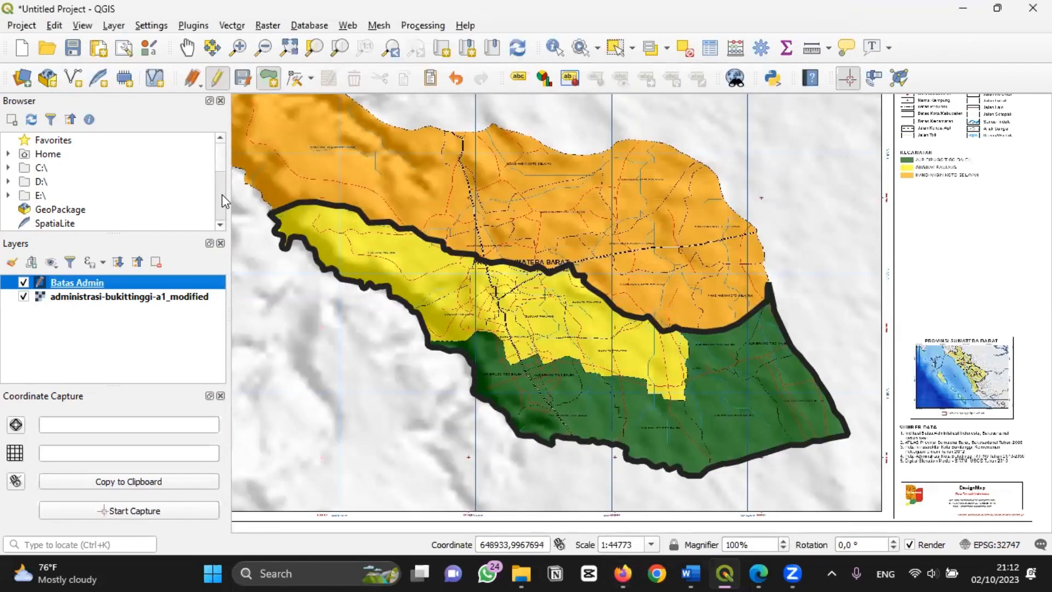
- Split the boundary polygon along the border between the yellow and green districts with Split Features, and save the layer edits
left_click(54, 25)
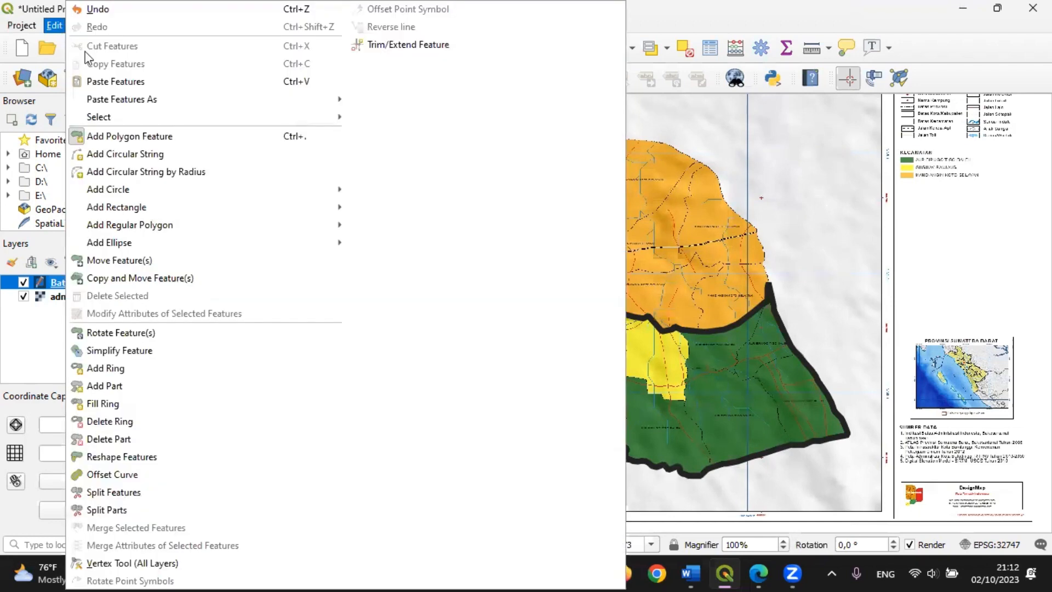
left_click(181, 496)
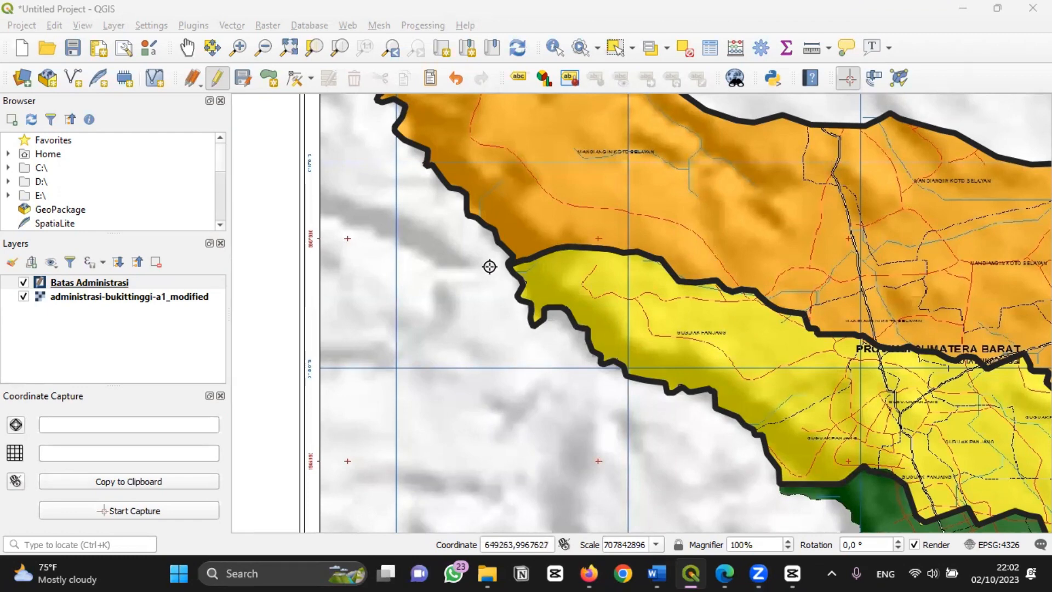
scroll(489, 266, "down", 1)
scroll(634, 306, "down", 1)
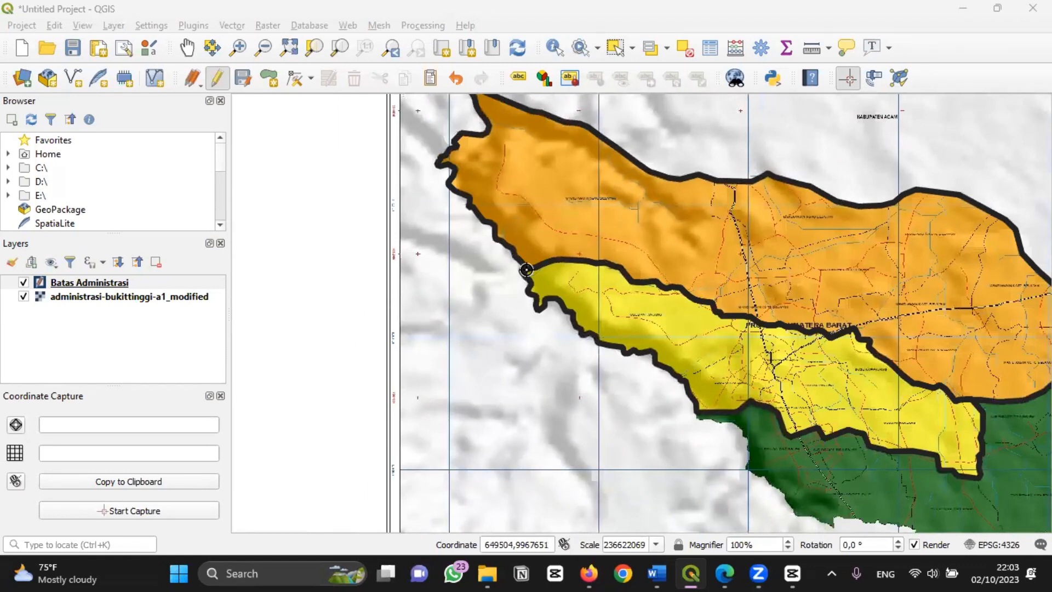
left_click(245, 83)
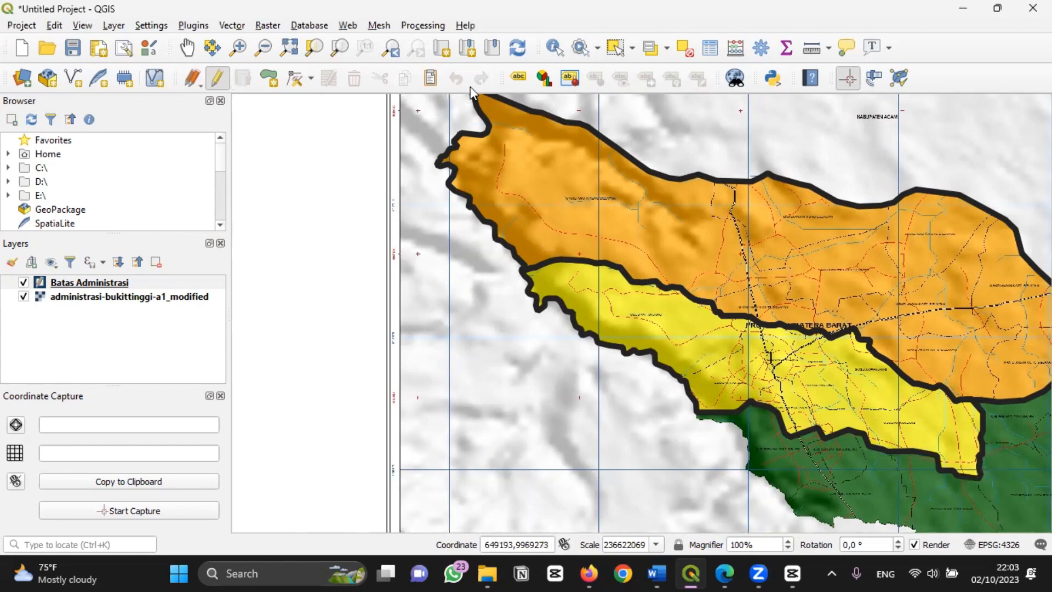
- Start another new shapefile layer and set its file to Jalan in the ACARA 7 folder
left_click(187, 47)
left_click_drag(498, 167, 337, 208)
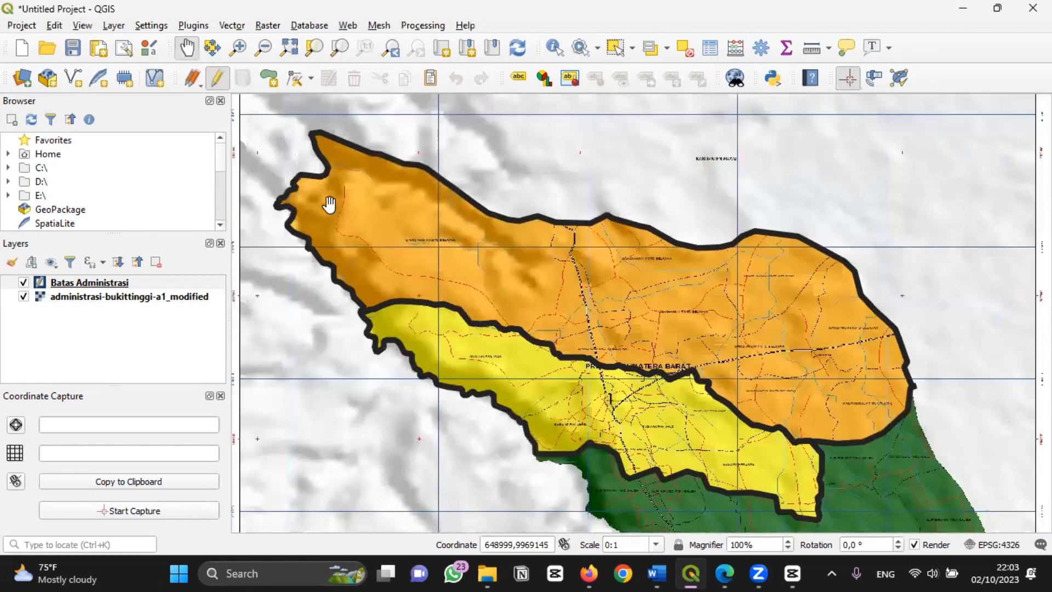
left_click(112, 25)
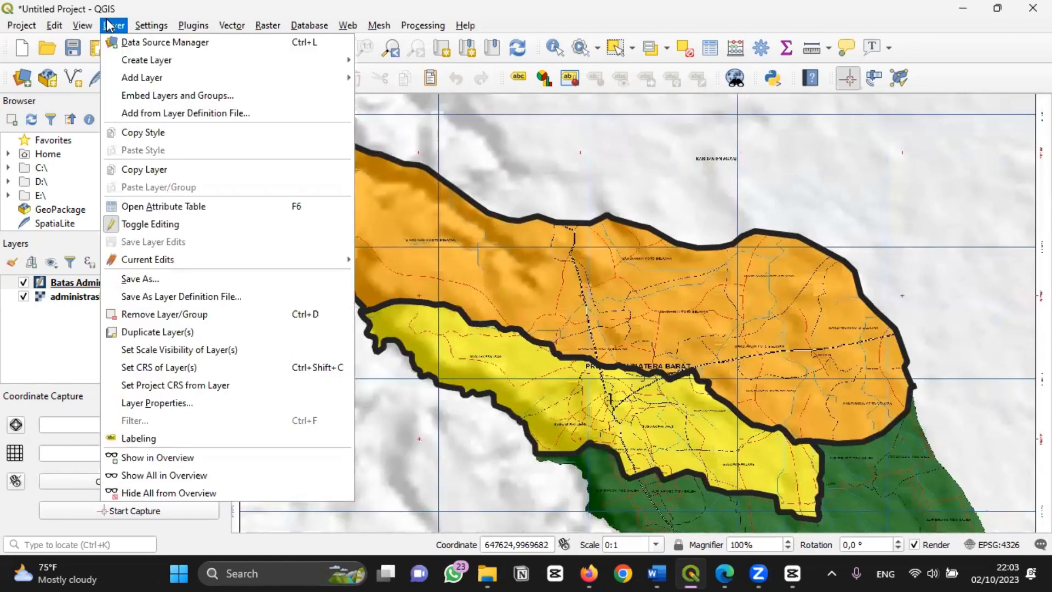
mouse_move(146, 63)
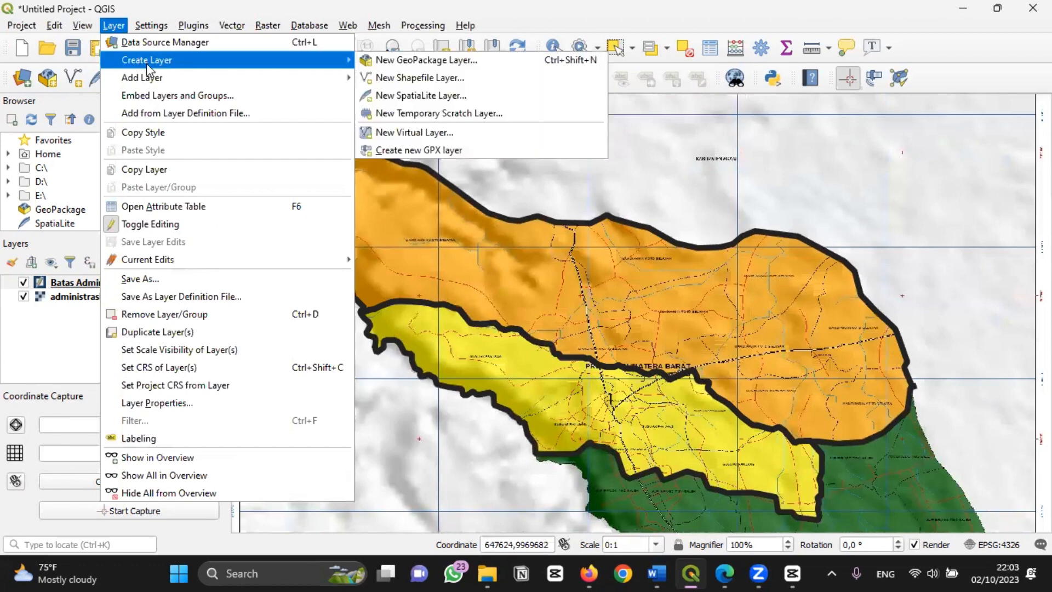
left_click(393, 76)
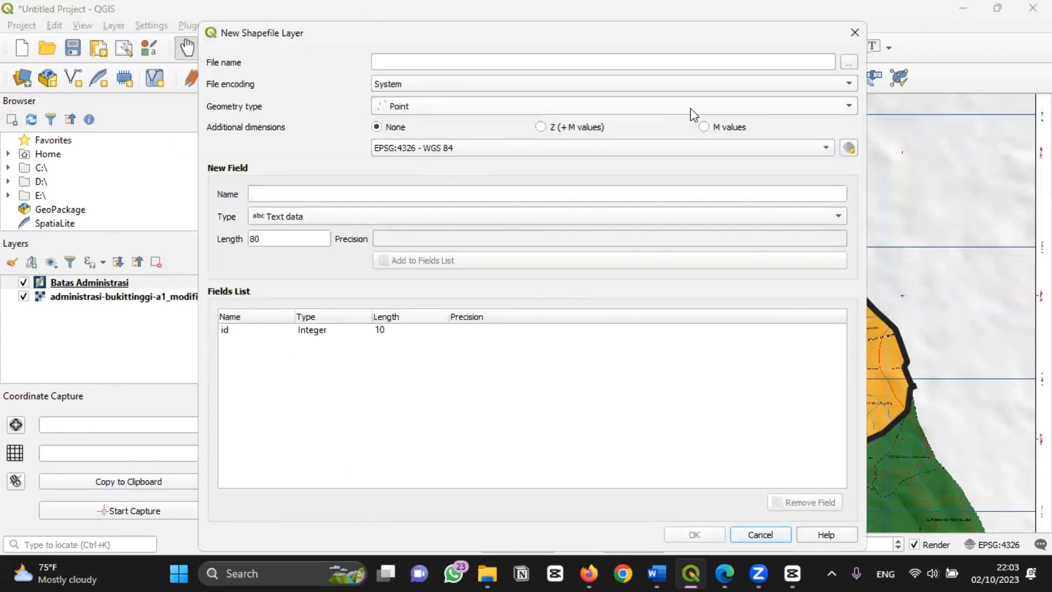
left_click(847, 64)
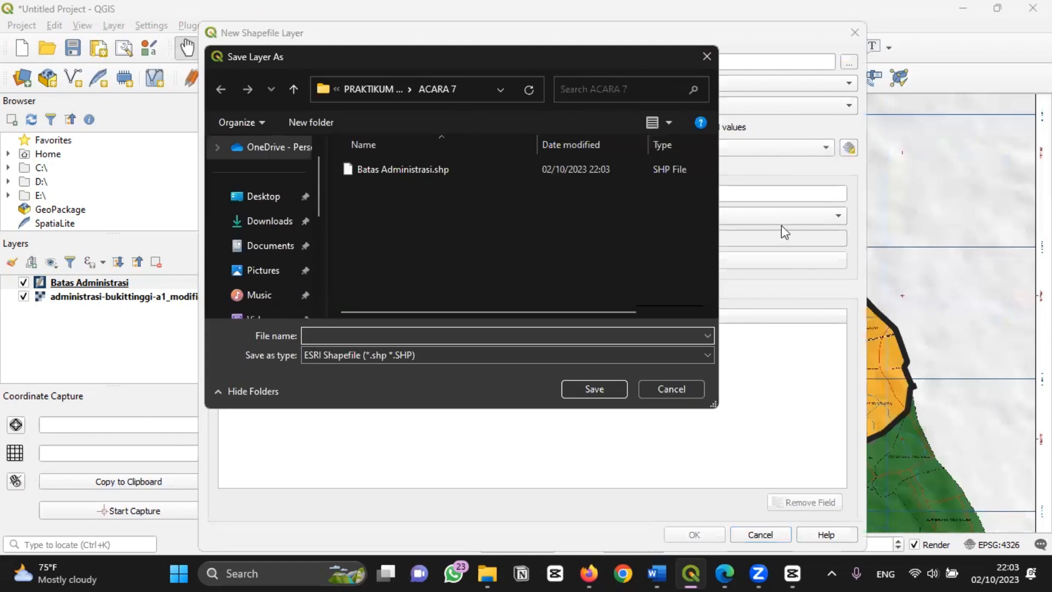
type("Jalan")
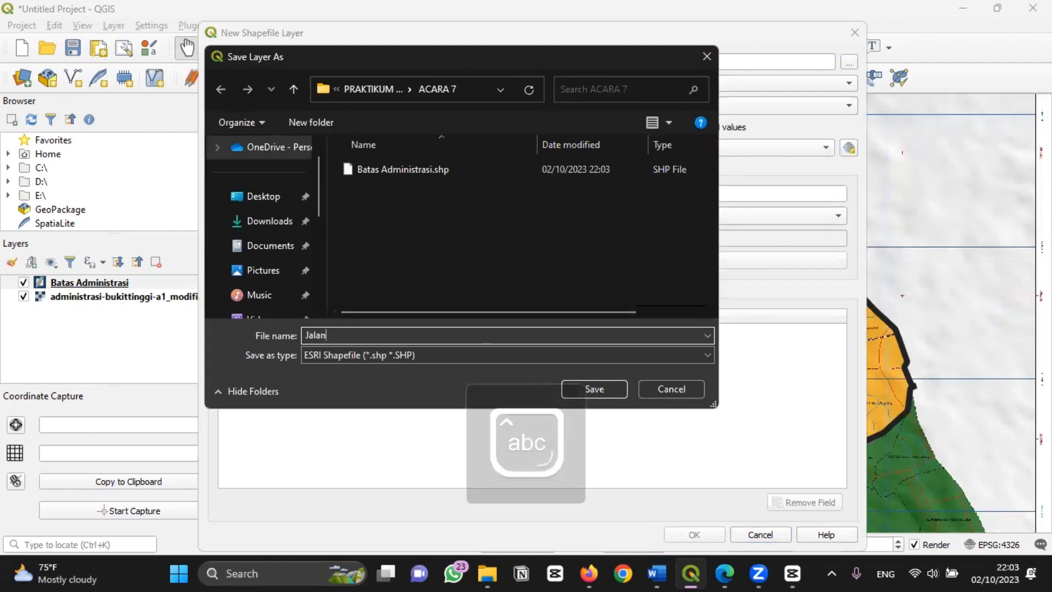
left_click(571, 388)
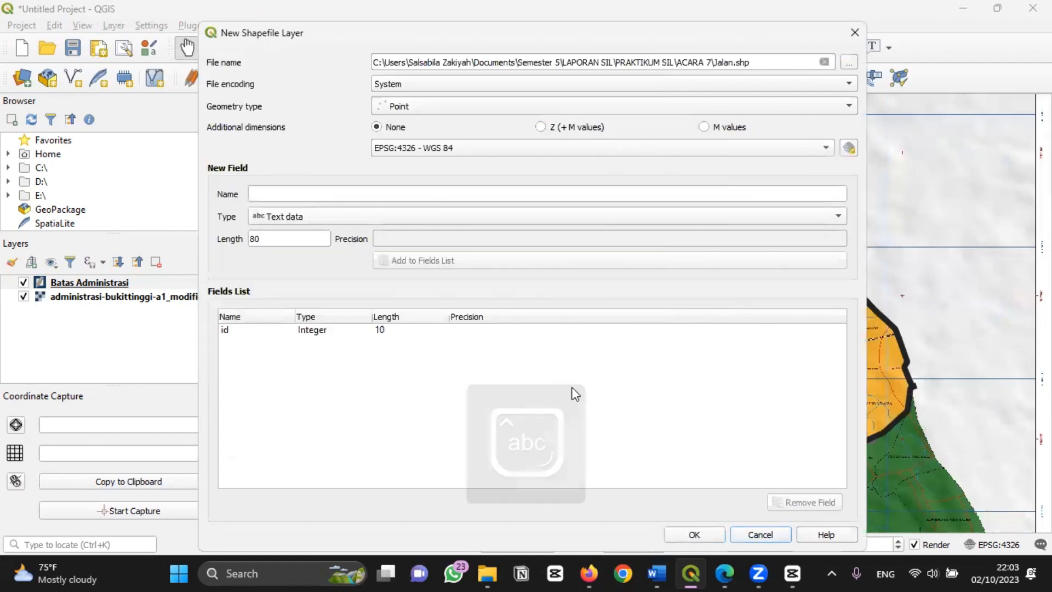
- Set the Jalan shapefile's geometry type to Line and its coordinate system to Project CRS: EPSG:4326 - WGS 84
left_click(508, 104)
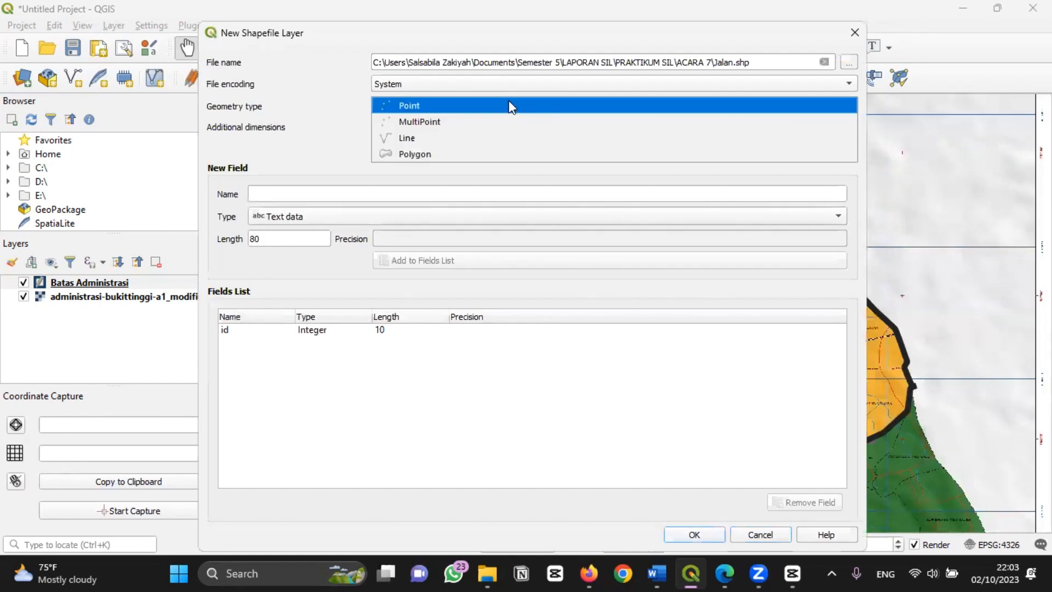
left_click(516, 139)
left_click(462, 149)
left_click(465, 178)
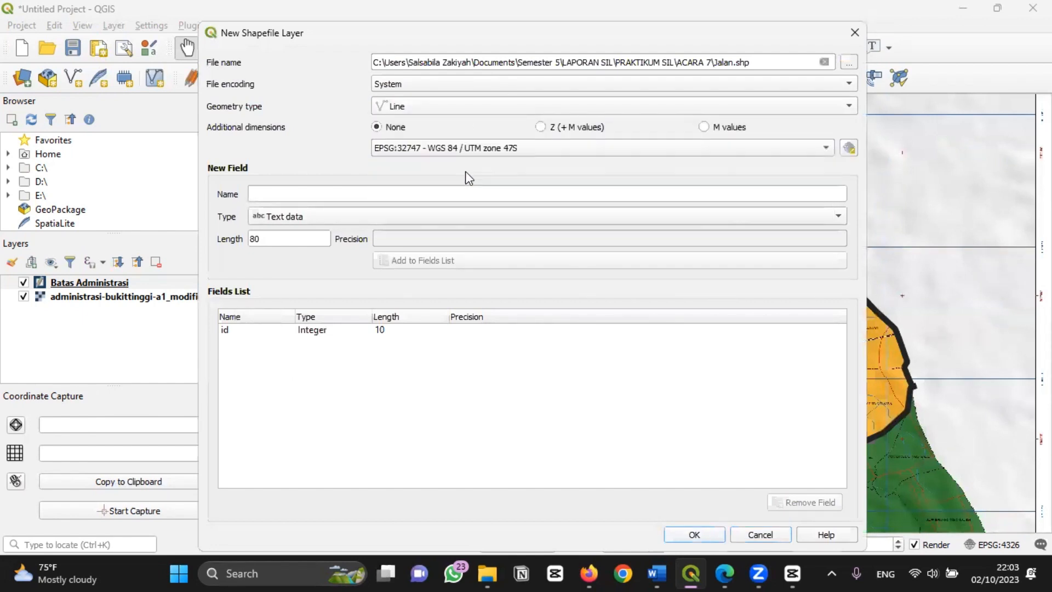
left_click(452, 153)
left_click(451, 132)
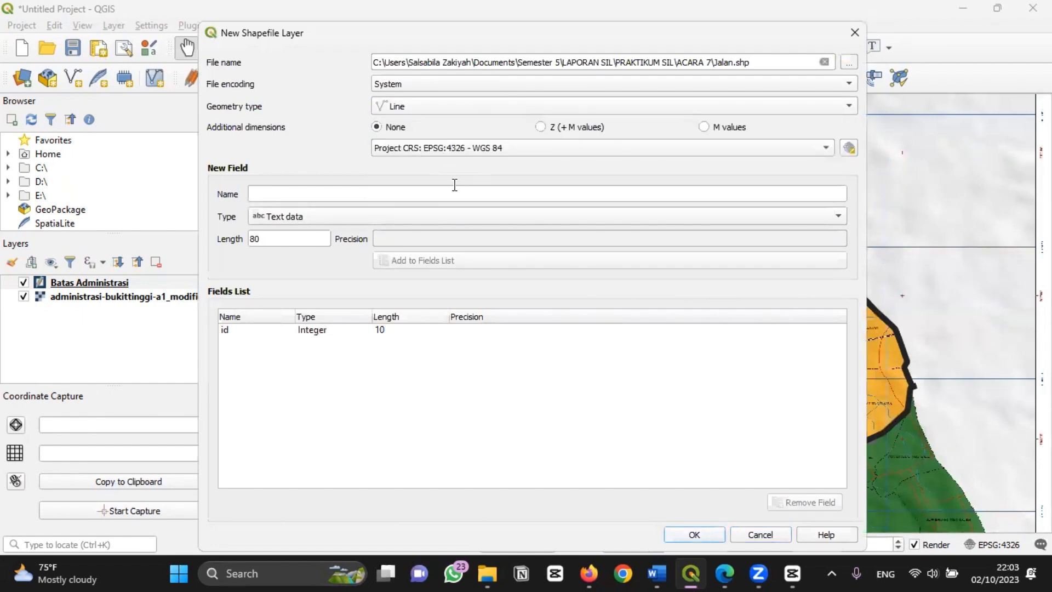
- Add a text field named Keterangan to the Jalan shapefile, then create the line layer and select it
left_click(459, 193)
type("Keterangan")
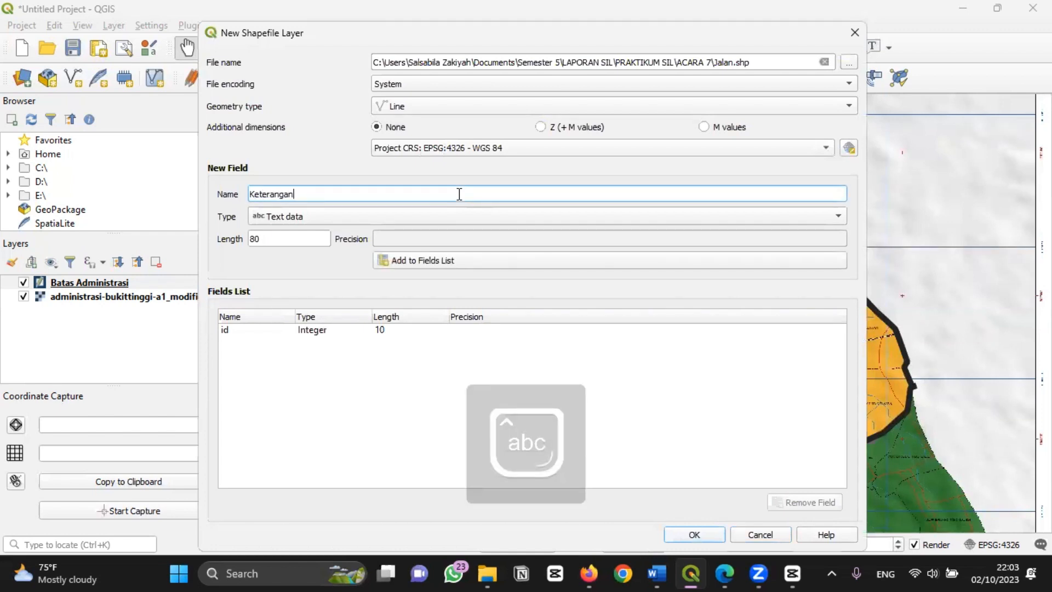
key("Return")
left_click(676, 535)
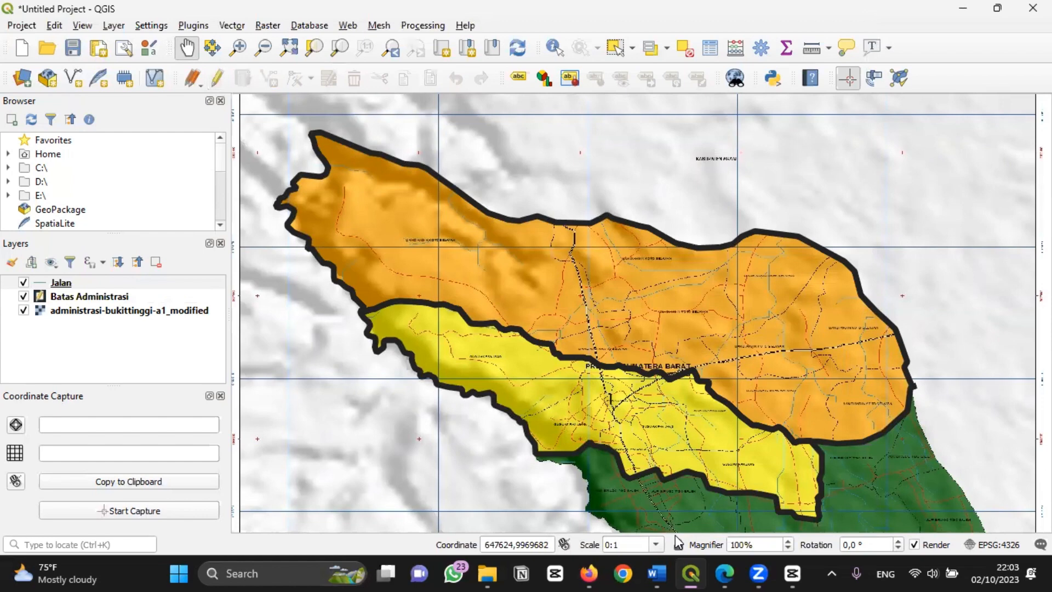
left_click(55, 283)
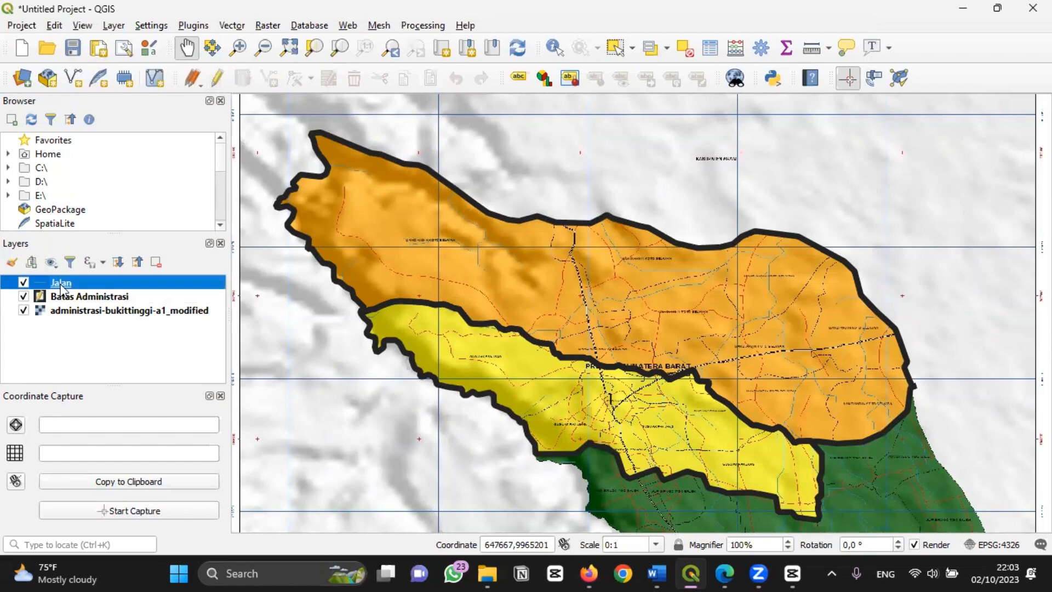
- Start editing the Jalan layer and trace the red road at the eastern end of the yellow district as a line feature
left_click(217, 80)
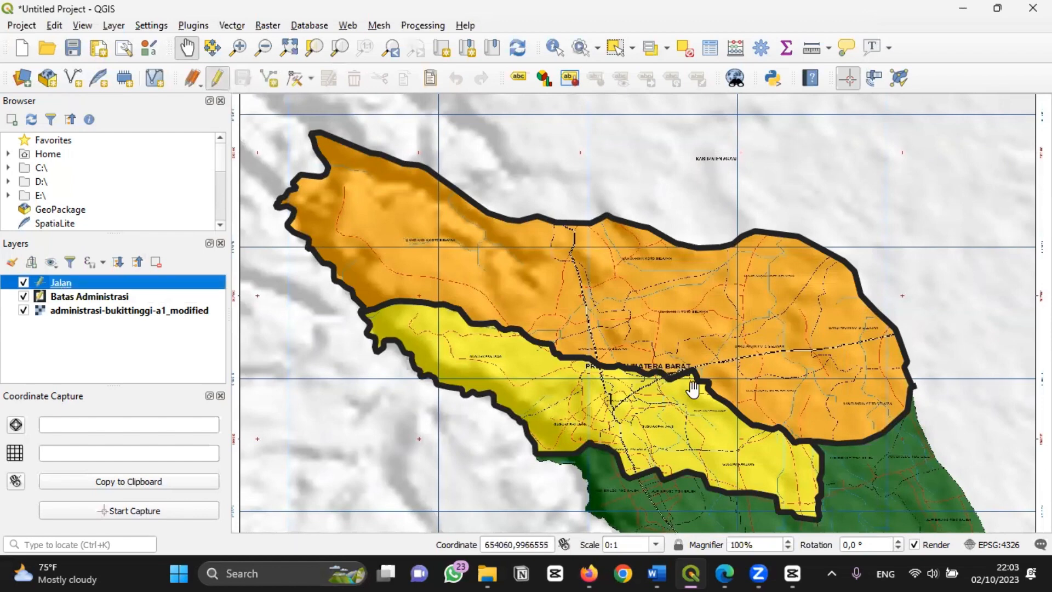
scroll(693, 389, "up", 4)
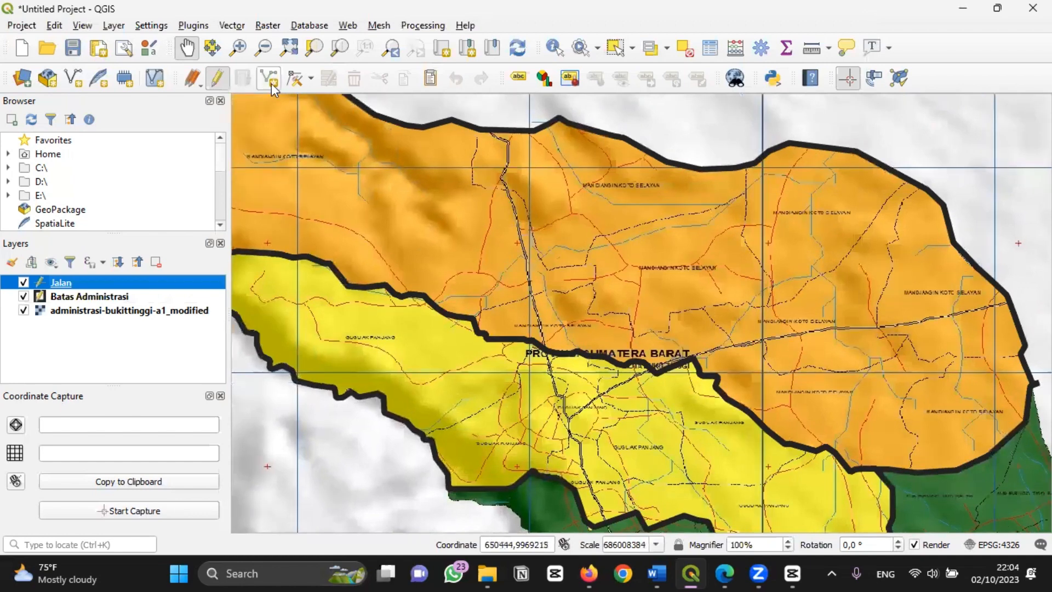
left_click(271, 83)
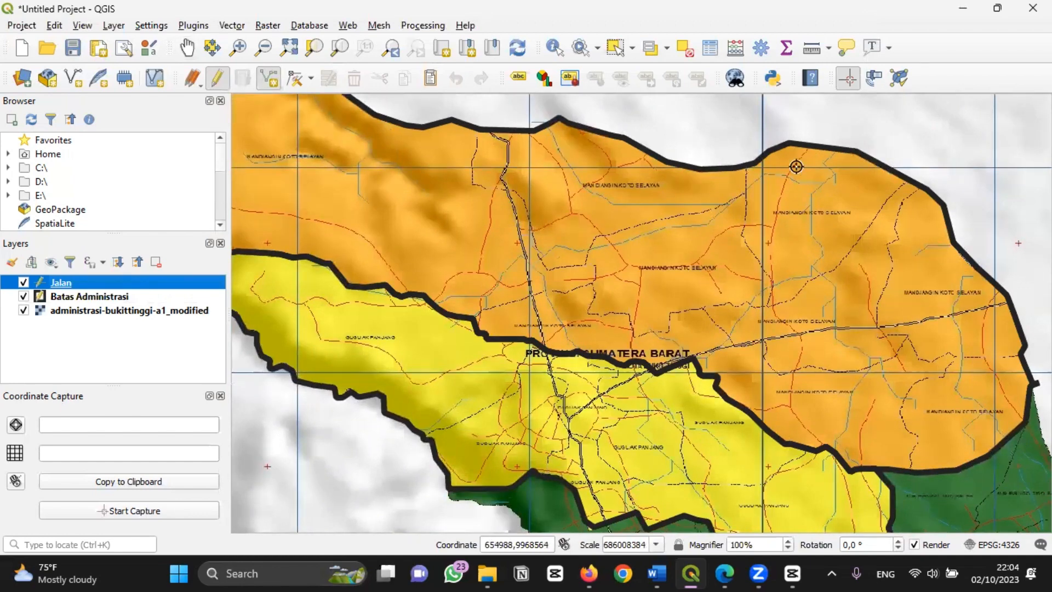
key("Down")
key("Down")
key("Up")
key("Up")
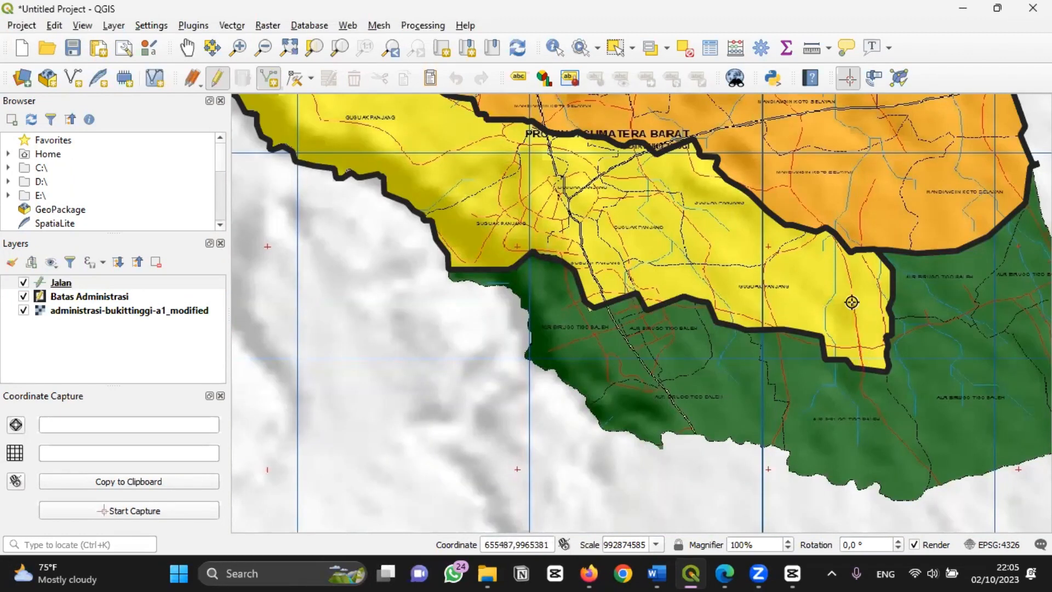
left_click(851, 277)
left_click(828, 229)
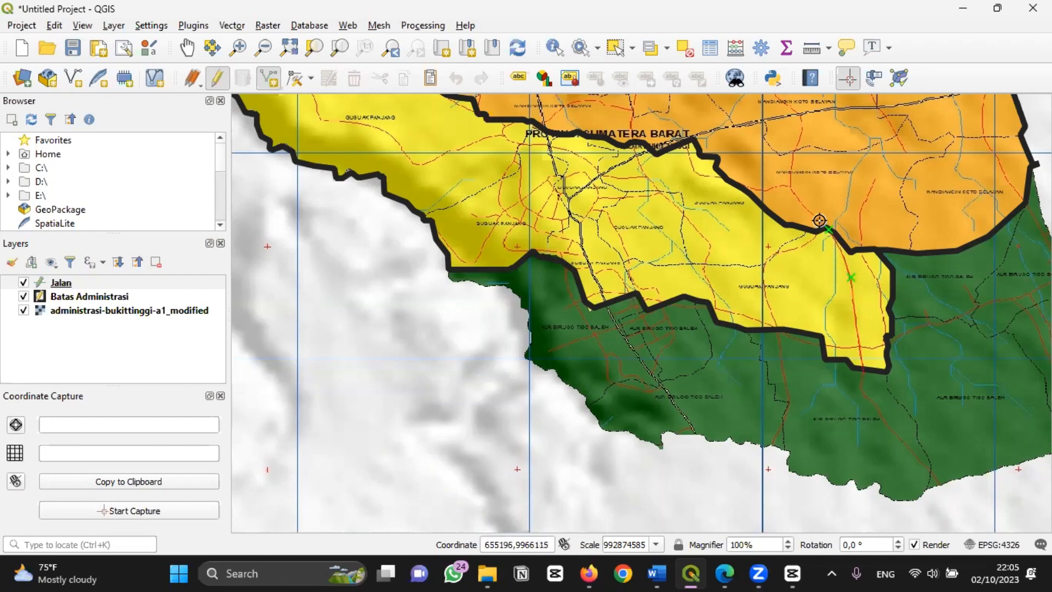
right_click(819, 220)
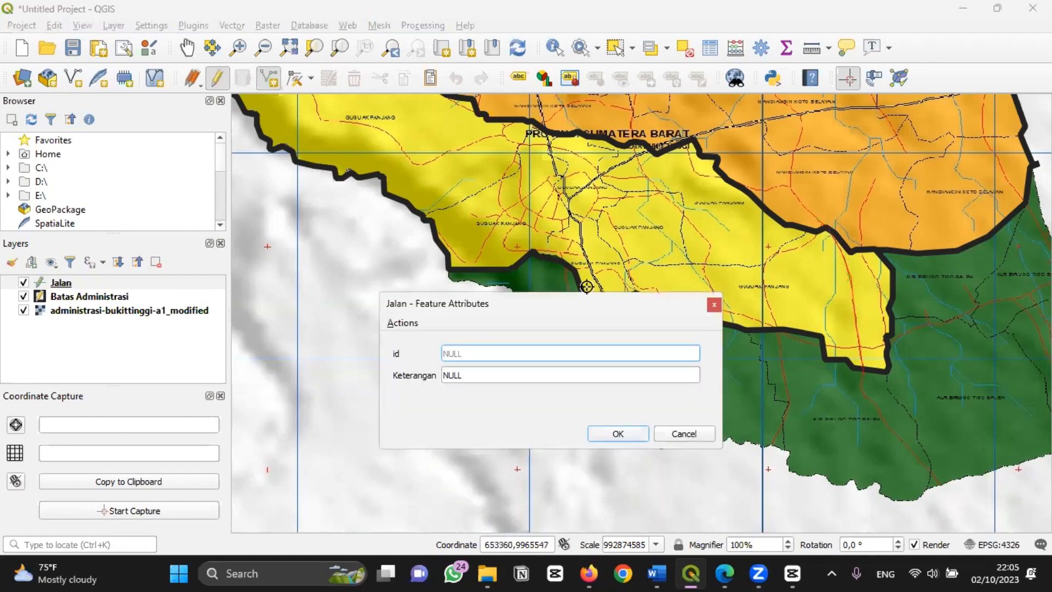
- Give the traced road the id 1 and the Keterangan value Jalan Arteri
type("1")
left_click(627, 372)
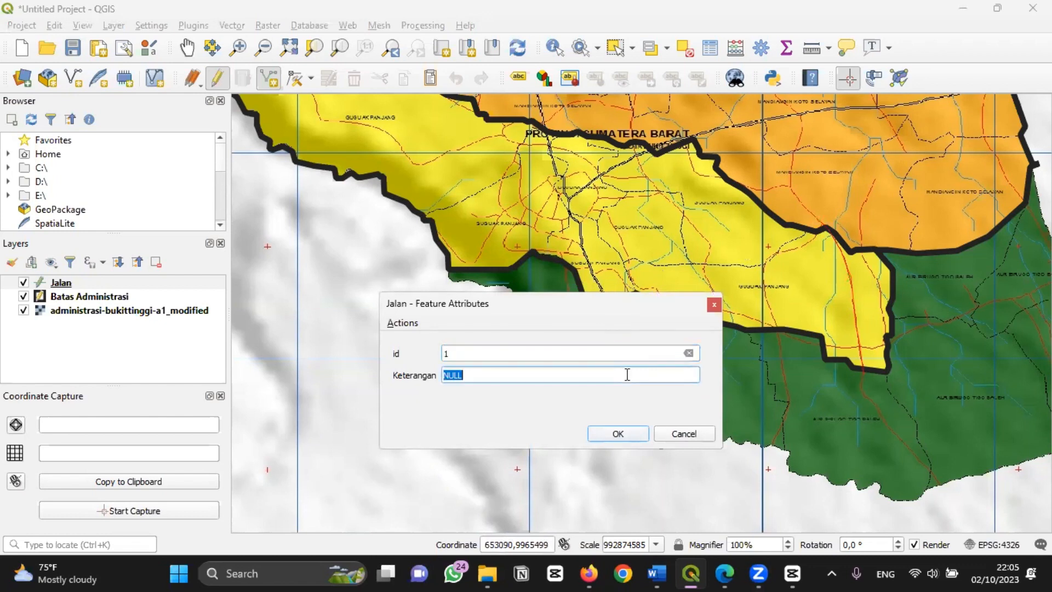
key("BackSpace")
key("Caps_Lock")
type("Jalan Arteri")
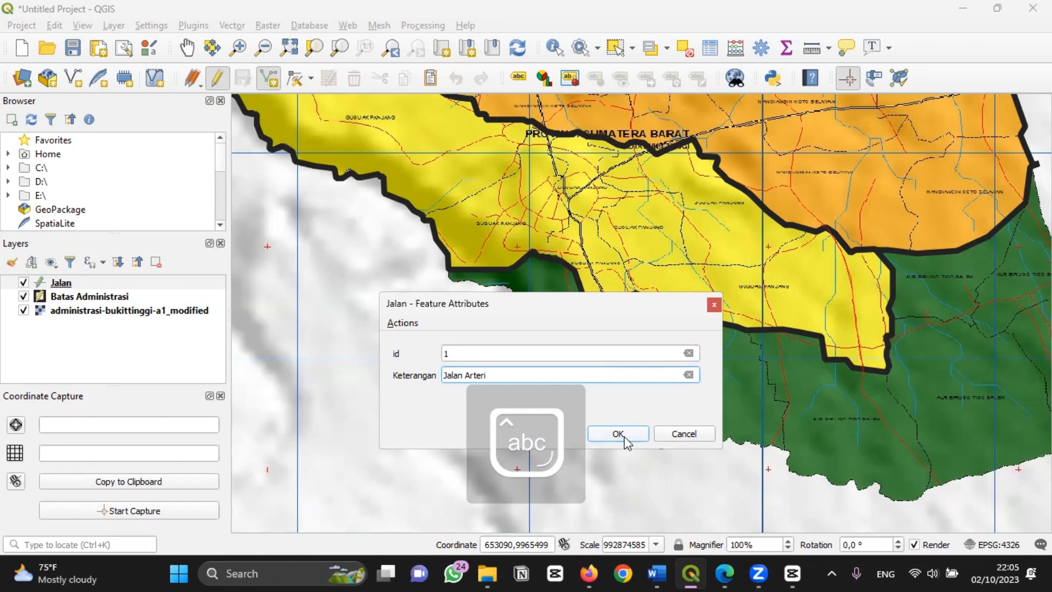
left_click(623, 436)
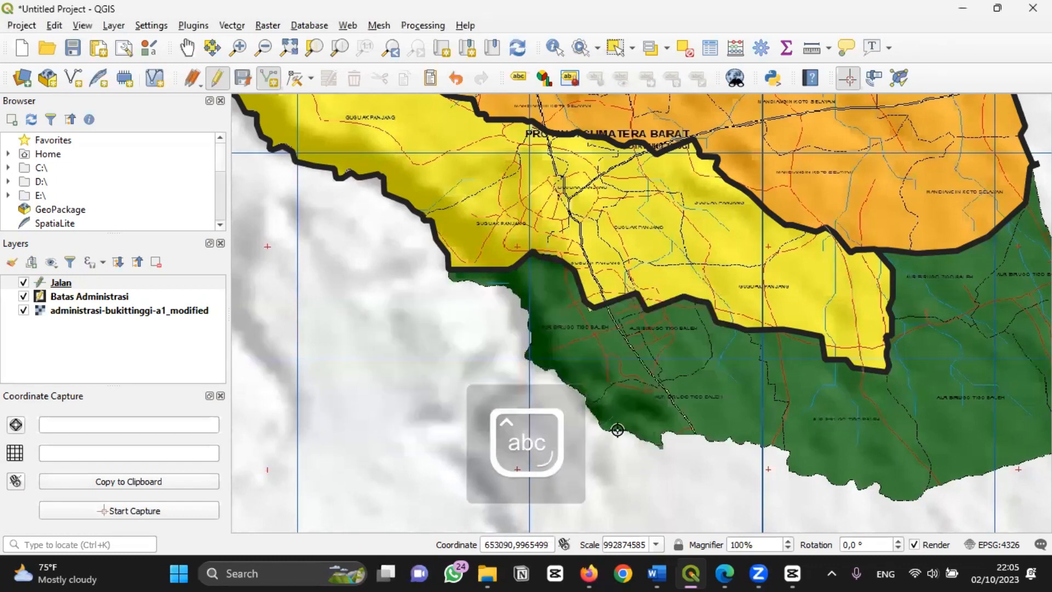
- Trace the red road in the western orange district as a second line, ending at the northern boundary
key("Up")
key("Up")
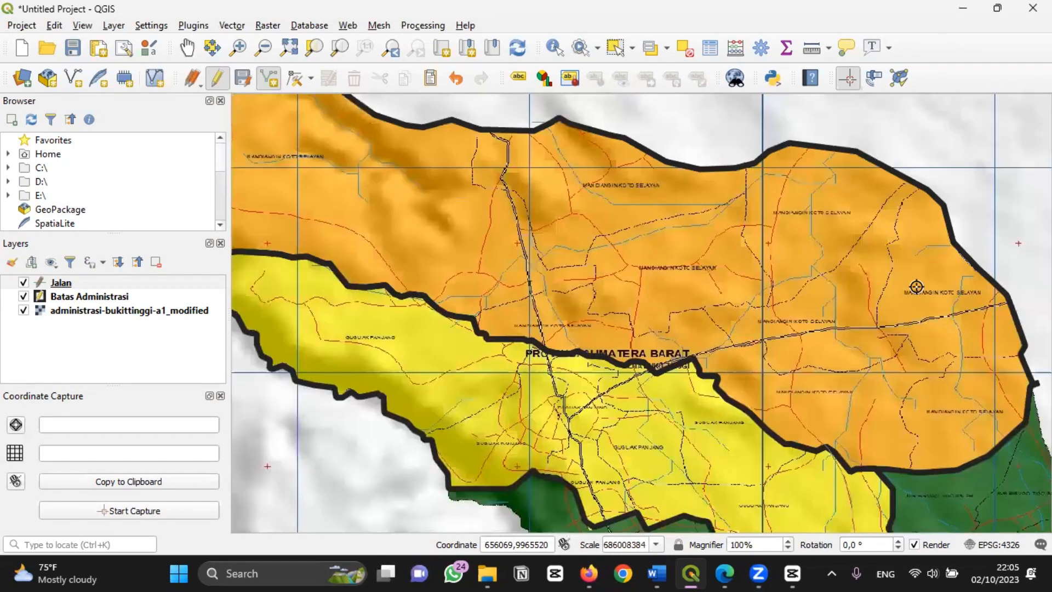
left_click(447, 280)
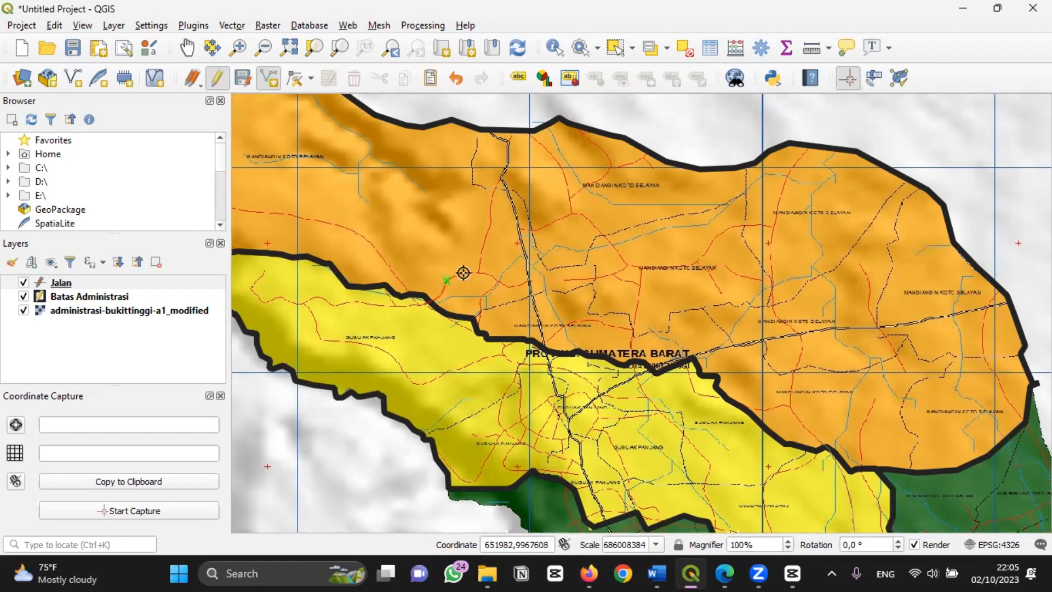
left_click(477, 271)
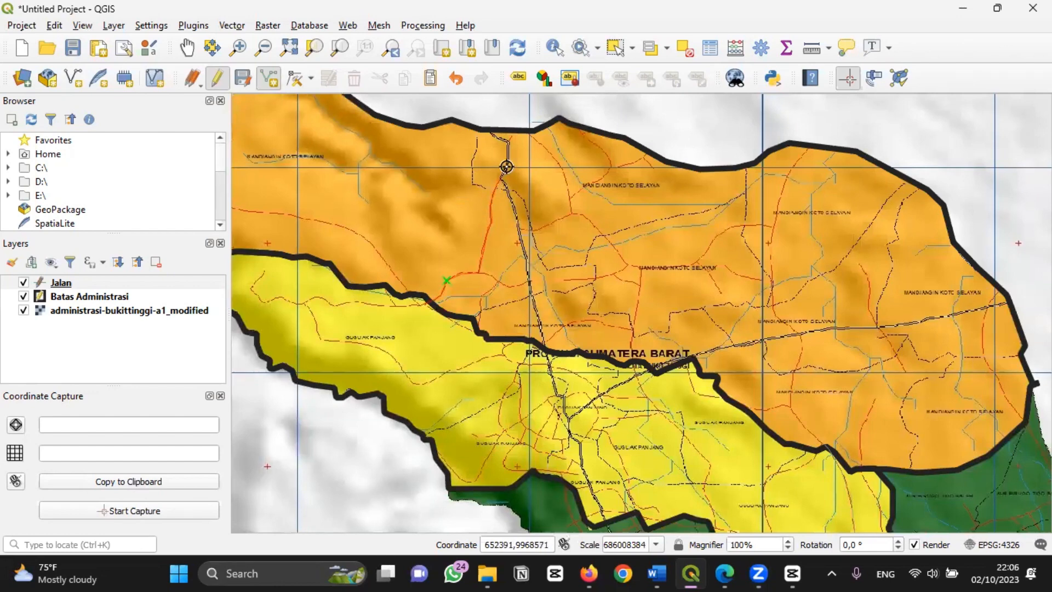
left_click(507, 166)
right_click(516, 126)
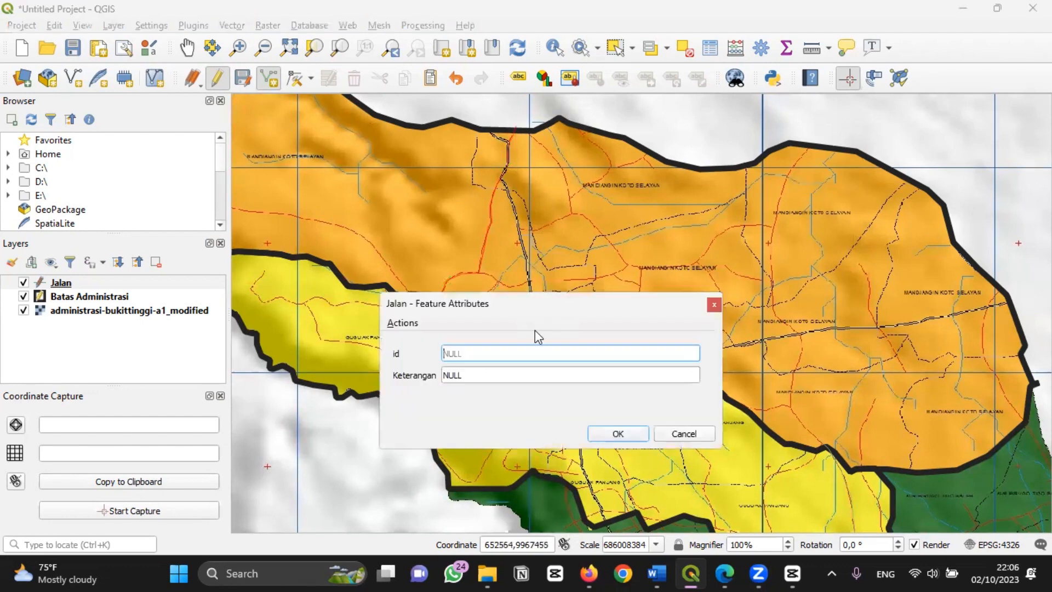
- Give the second road the id 2 and the Keterangan value Jalan Lokal, and save the Jalan layer edits
type("2")
left_click(544, 373)
key("BackSpace")
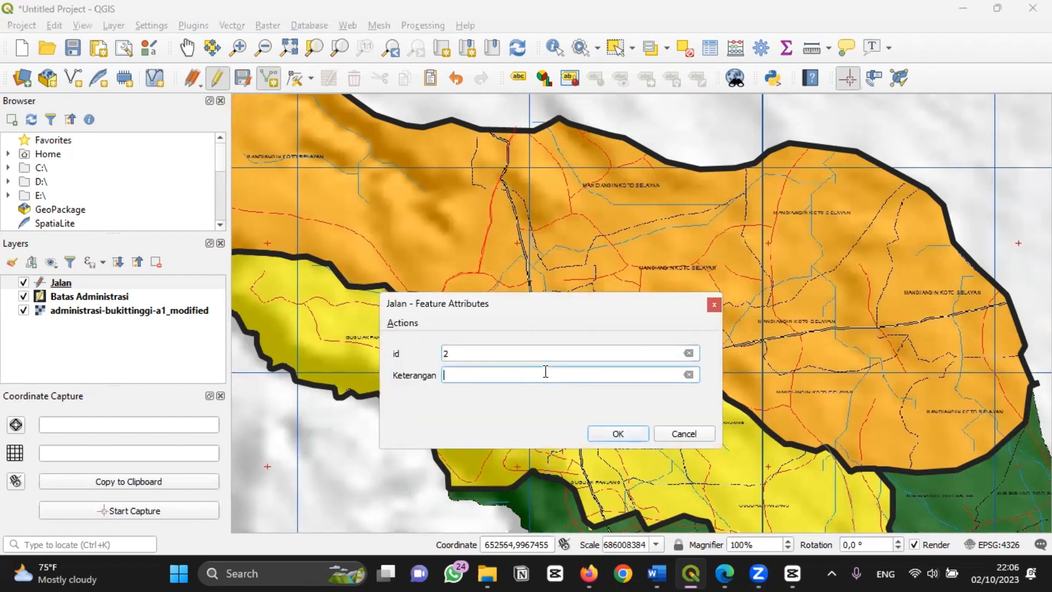
key("Caps_Lock")
type("J")
key("Caps_Lock")
type("alan")
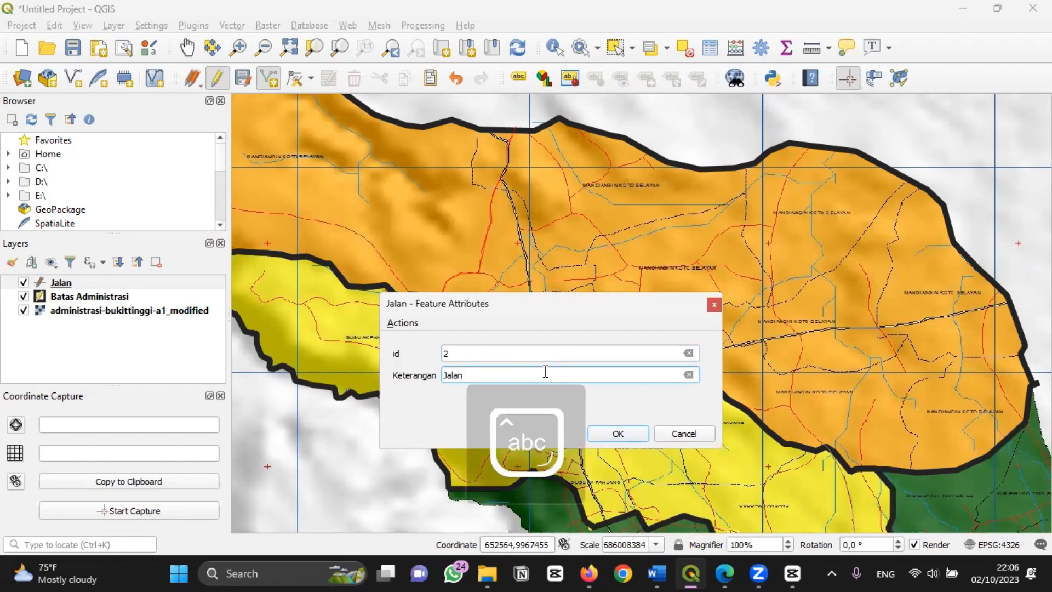
key("Caps_Lock")
type("L")
key("Caps_Lock")
type("okal")
left_click(615, 433)
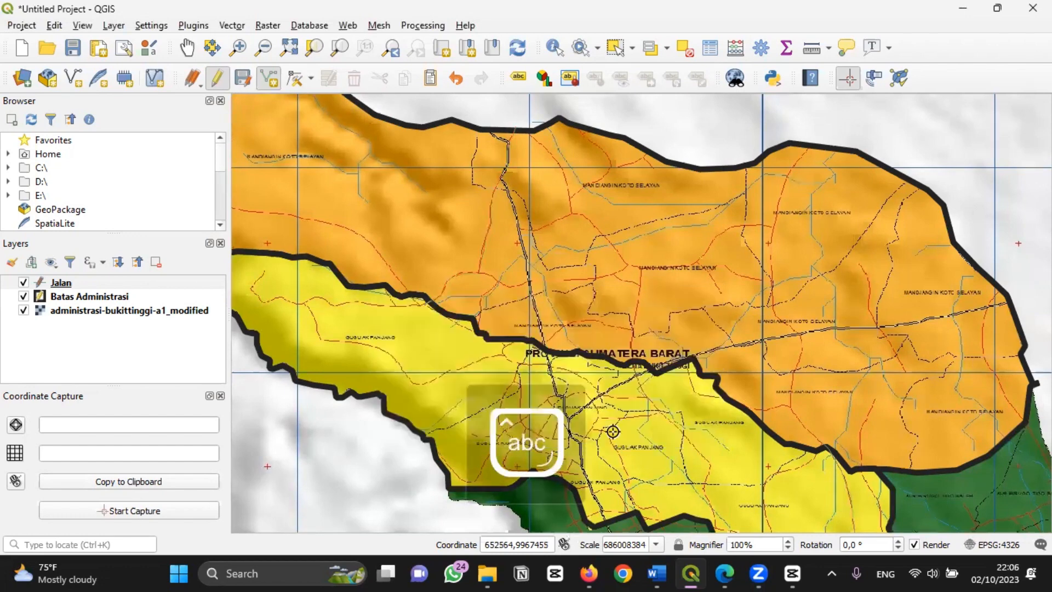
left_click(246, 87)
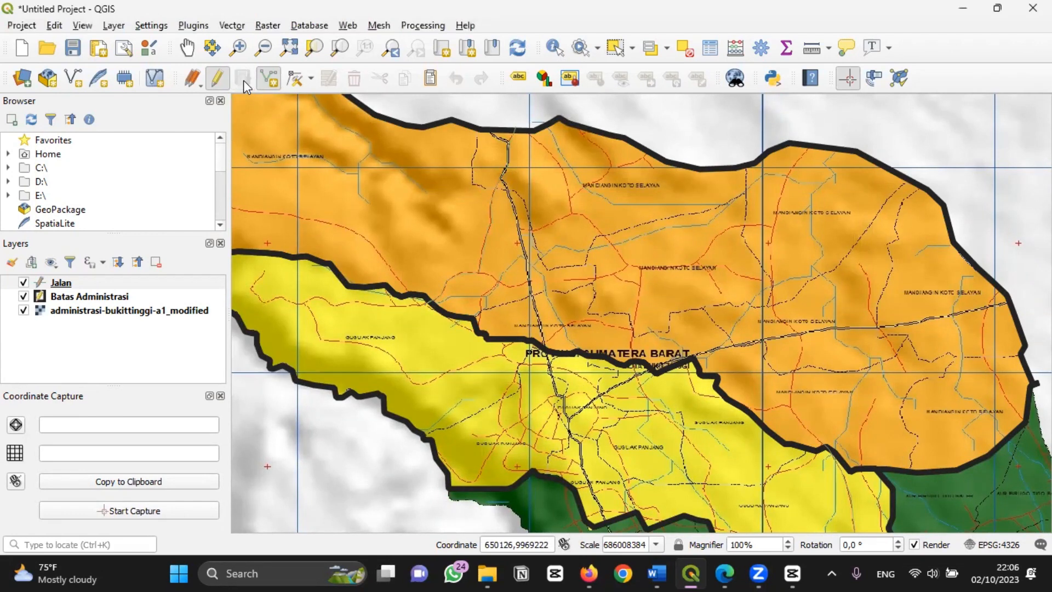
- Start another new shapefile layer and set its file to Sungai in the ACARA 7 folder
left_click(113, 25)
mouse_move(155, 62)
left_click(391, 74)
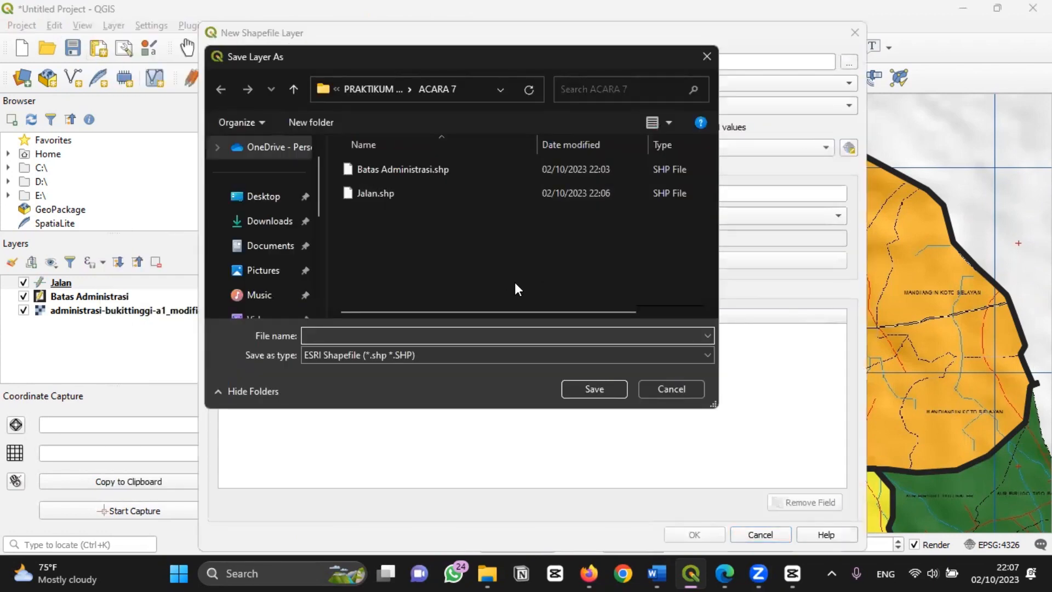
type("Su")
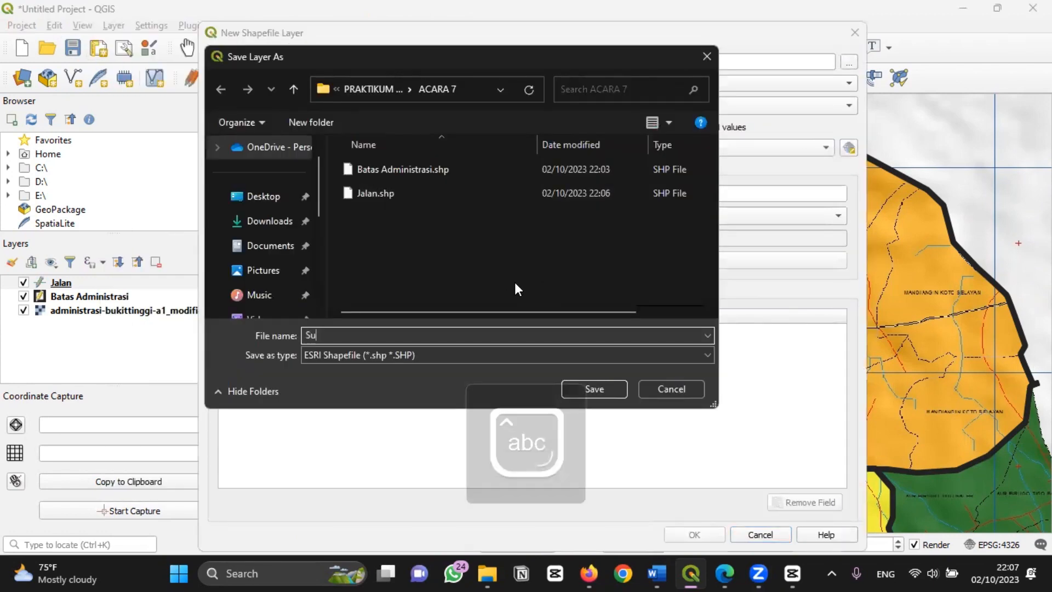
type("ngai")
left_click(593, 389)
- Set the Sungai shapefile's geometry type to Line and its coordinate system to Project CRS: EPSG:4326 - WGS 84
left_click(407, 106)
left_click(430, 137)
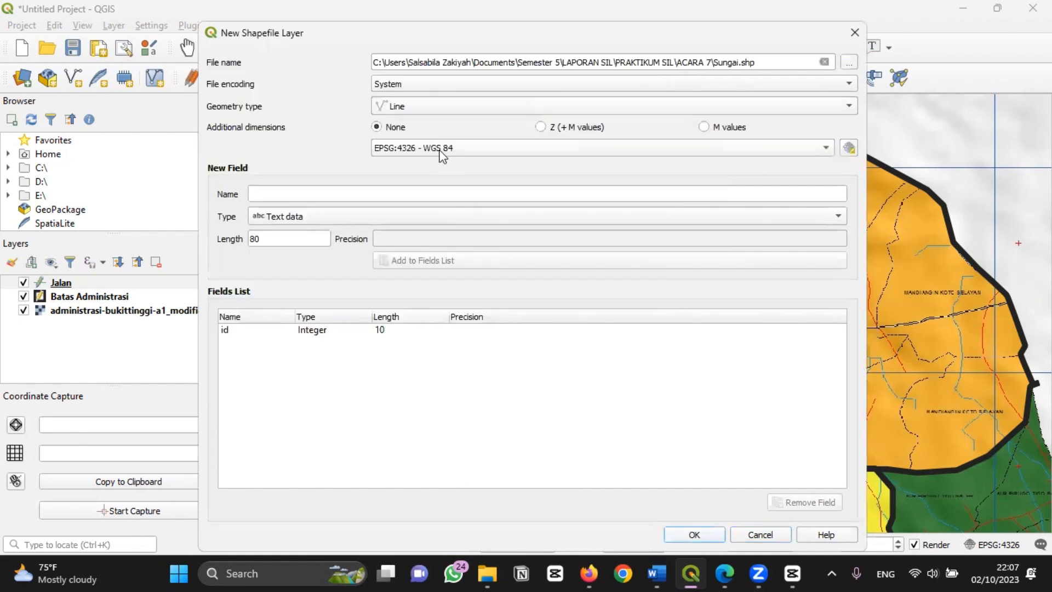
left_click(429, 147)
left_click(441, 162)
- Add a text field named Keterangan to the Sungai shapefile and create the line layer
left_click(465, 191)
type("Kwteran")
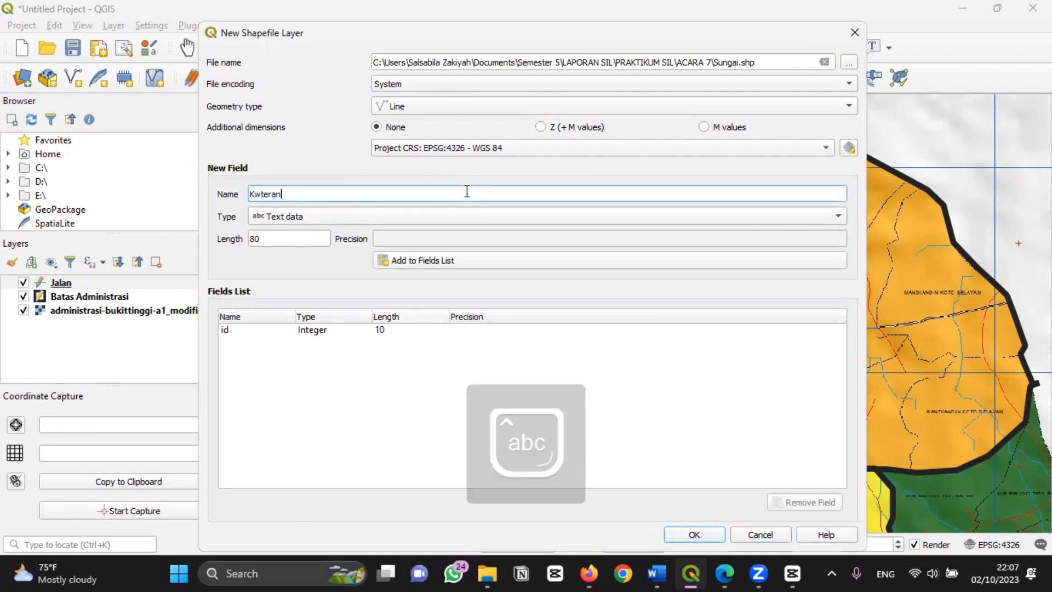
type("gan")
key("BackSpace")
key("BackSpace")
key("BackSpace")
key("BackSpace")
key("BackSpace")
key("BackSpace")
key("BackSpace")
key("BackSpace")
key("BackSpace")
key("BackSpace")
type("Keterangan")
left_click(511, 261)
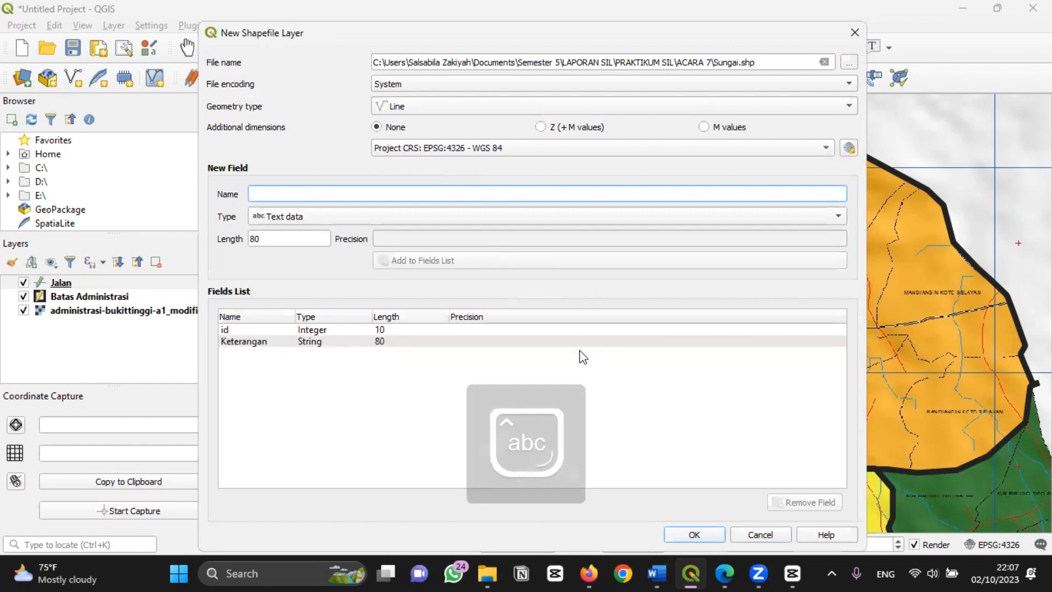
left_click(692, 533)
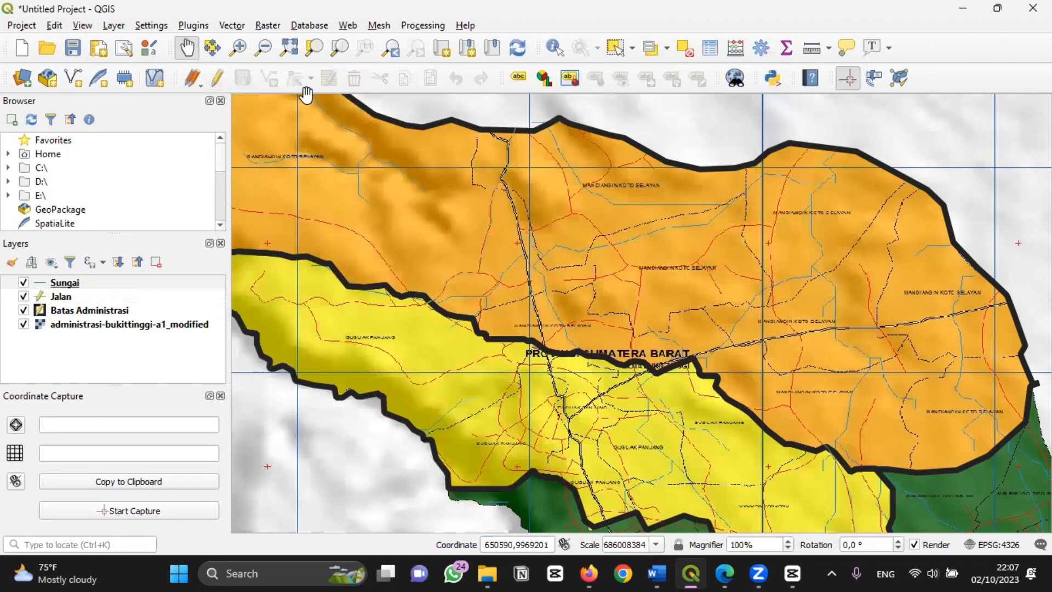
- Start editing the Sungai layer and trace a blue river in the orange district as a line feature
left_click(59, 286)
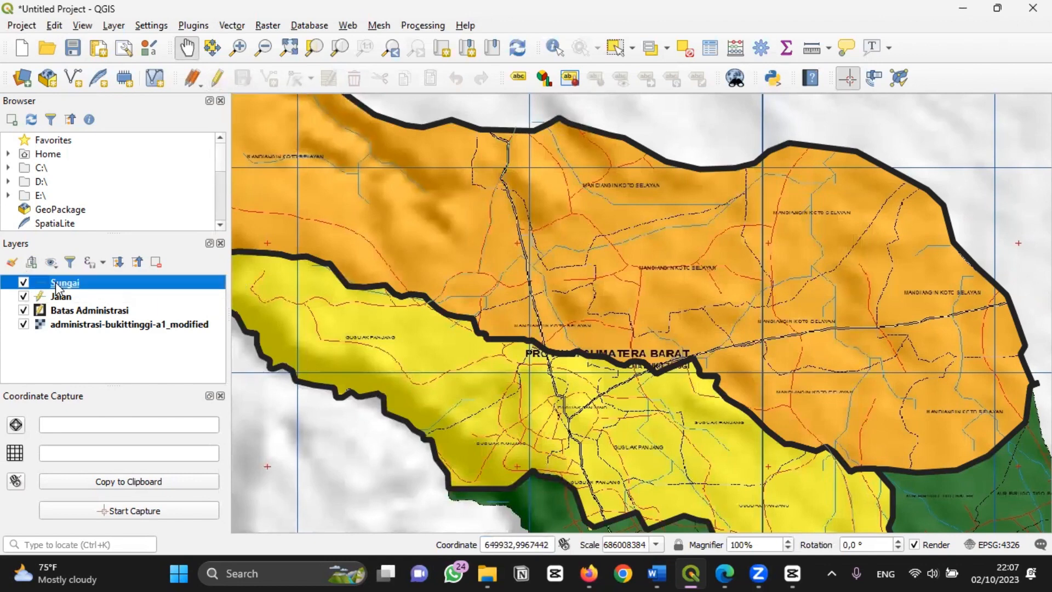
left_click(222, 75)
left_click(268, 79)
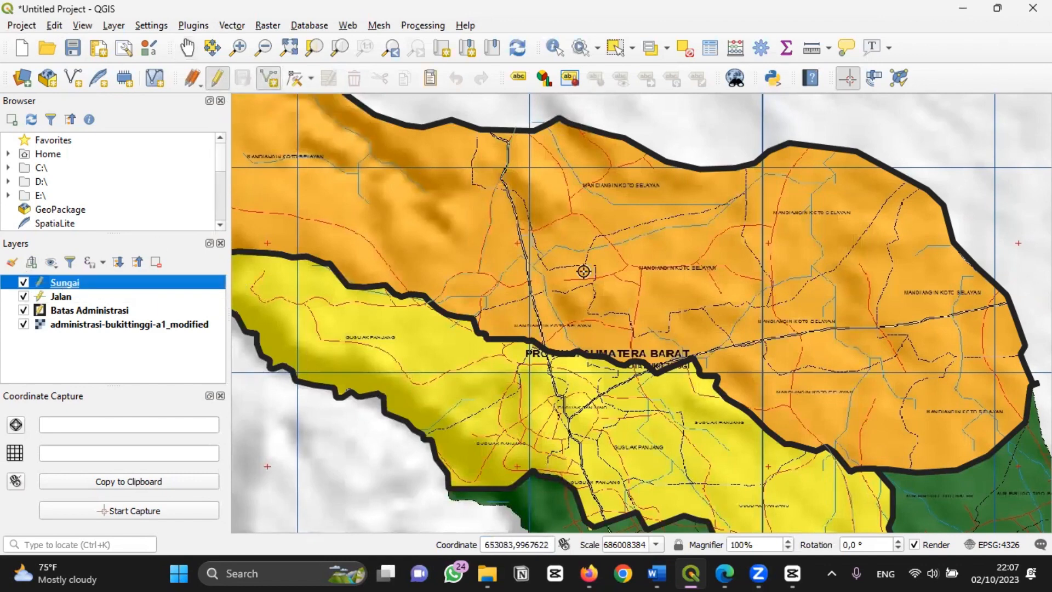
key("Down")
key("Up")
scroll(625, 516, "up", 2)
key("Down")
key("Up")
scroll(625, 516, "up", 2)
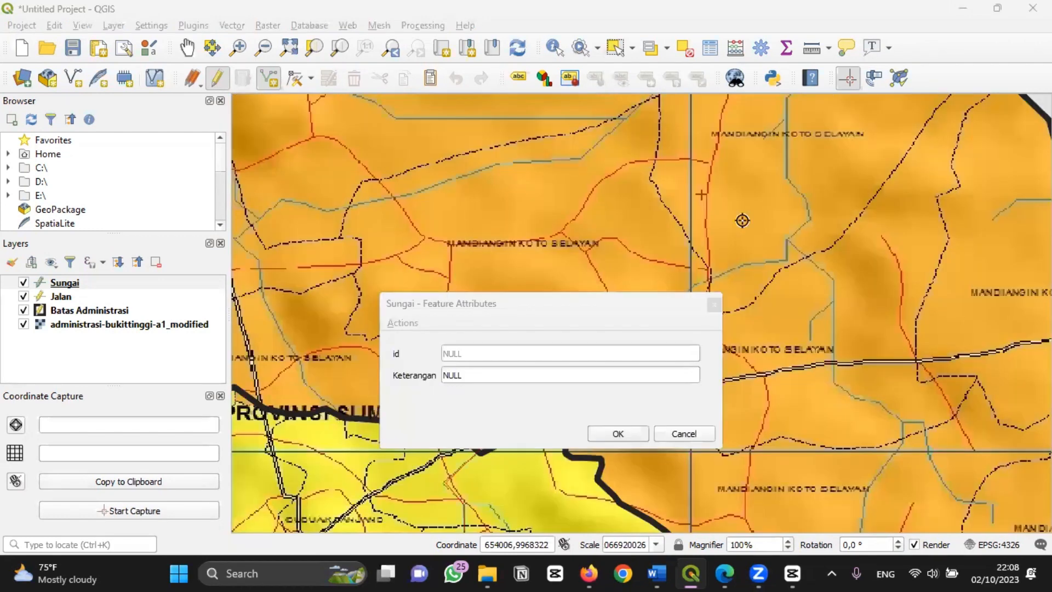
- Give the traced river the id 1 and the Keterangan value Sungai, and save the Sungai layer edits
left_click(594, 354)
type("1")
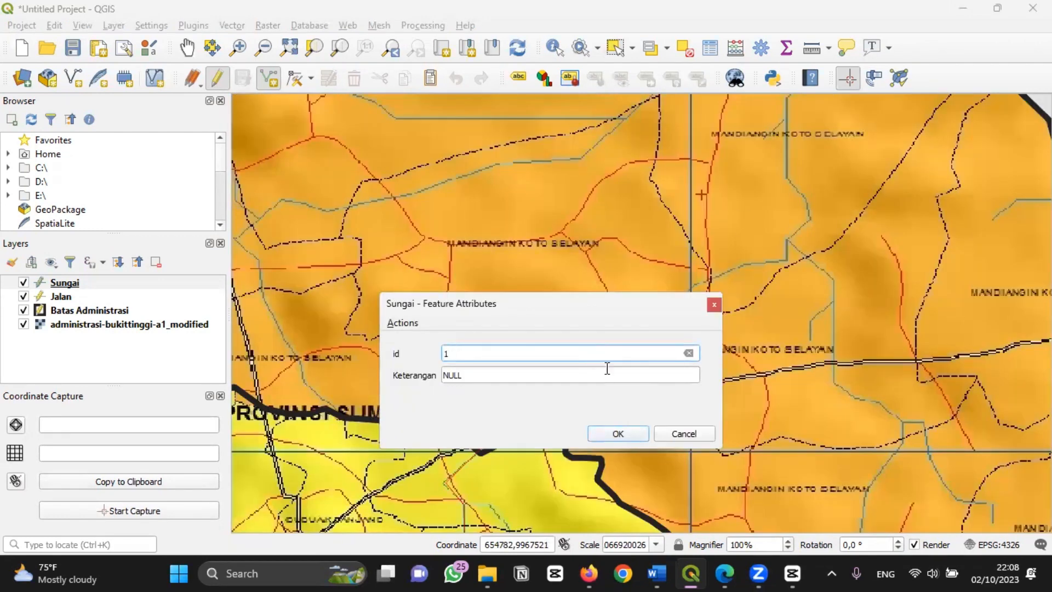
left_click(608, 370)
key("BackSpace")
key("Caps_Lock")
type("Sungai")
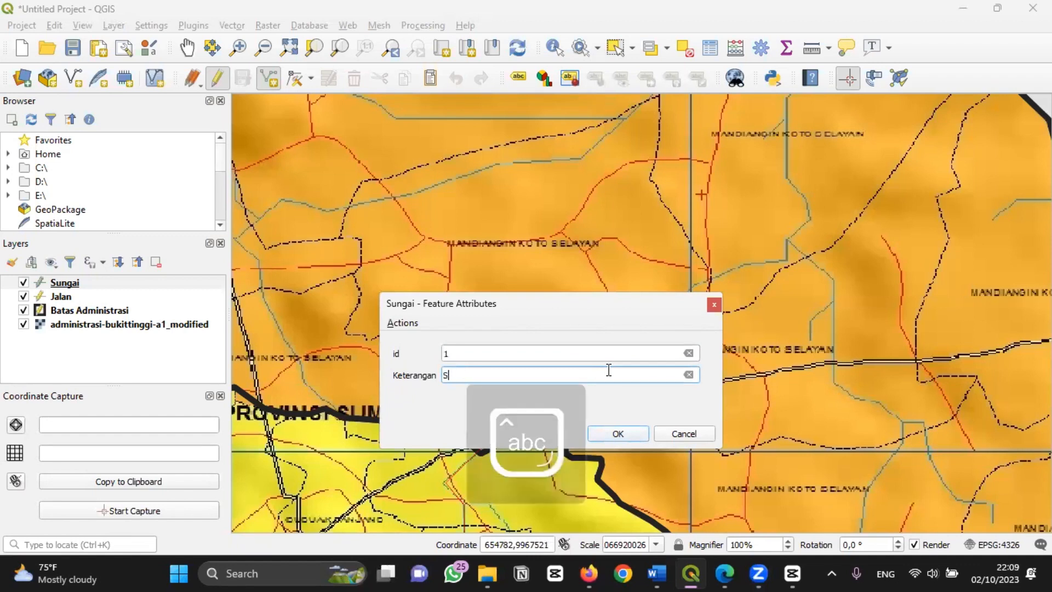
left_click(640, 433)
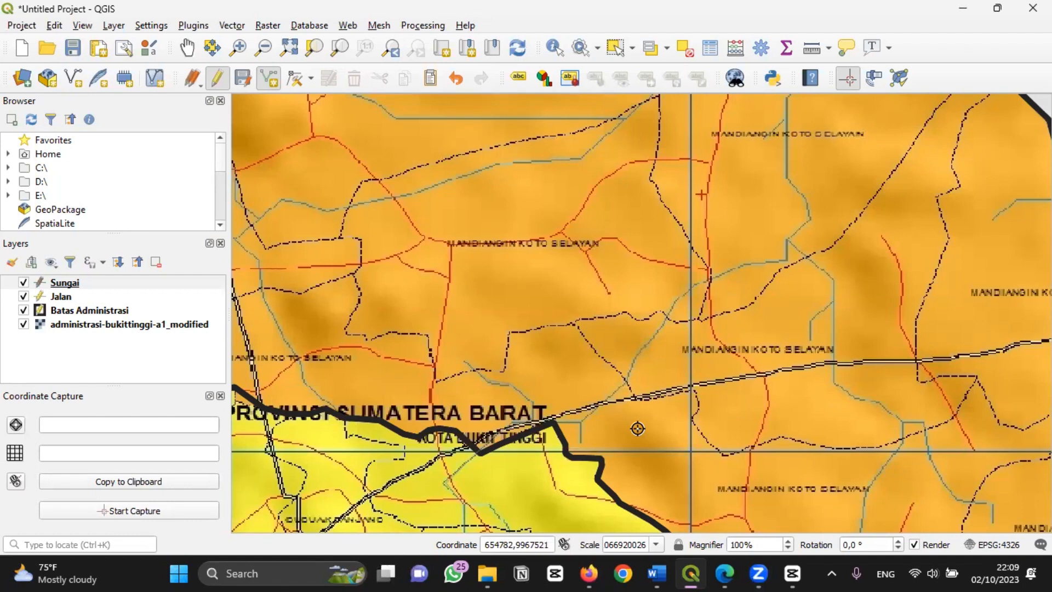
left_click(246, 78)
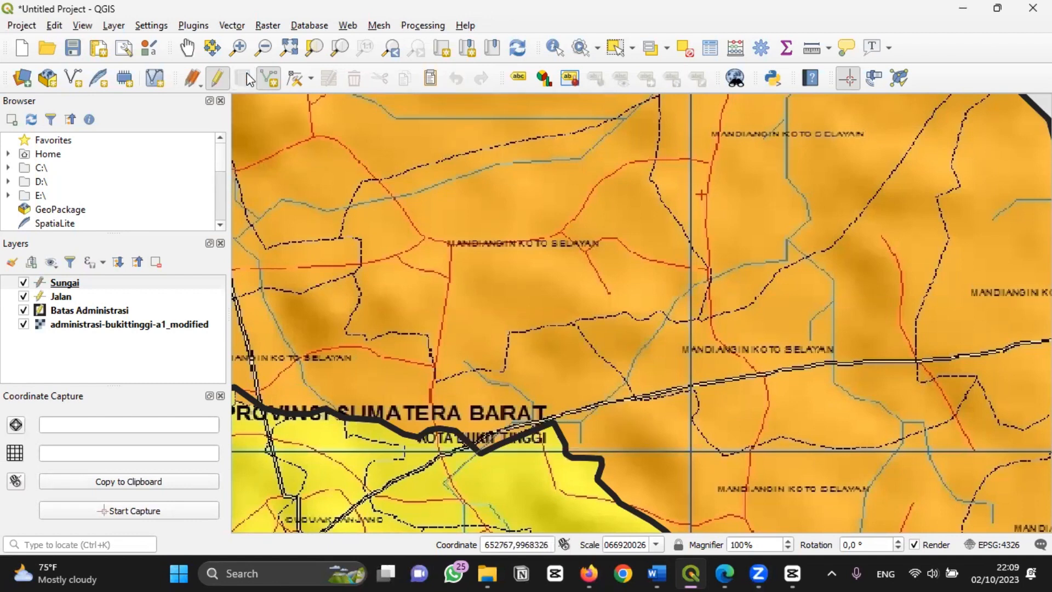
- Start a new point shapefile named Titik in the ACARA 7 folder, with Project CRS: EPSG:4326 - WGS 84 as its coordinate system
left_click(108, 25)
mouse_move(315, 81)
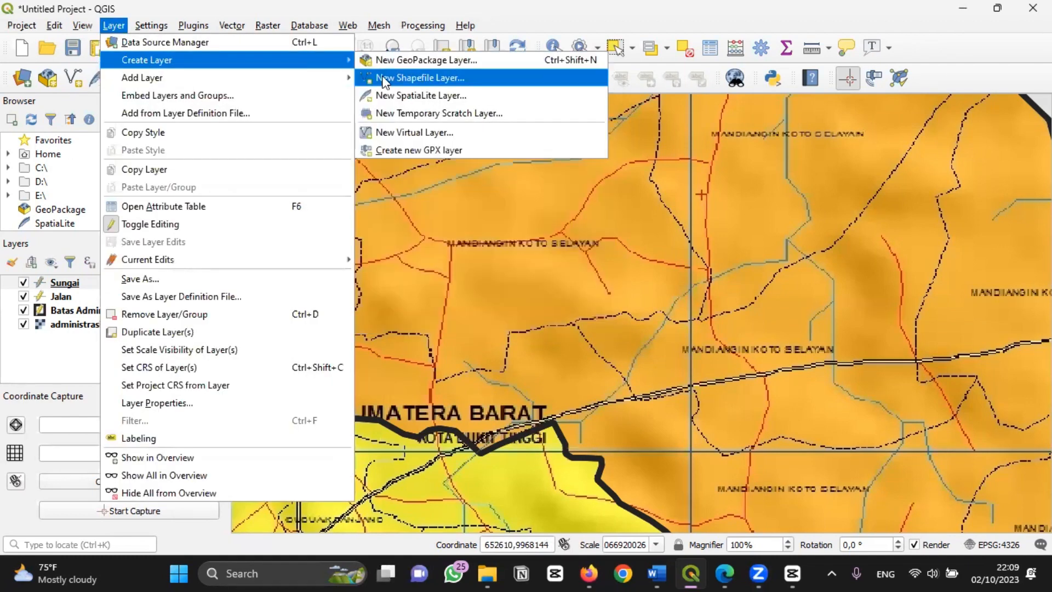
left_click(419, 77)
left_click(849, 62)
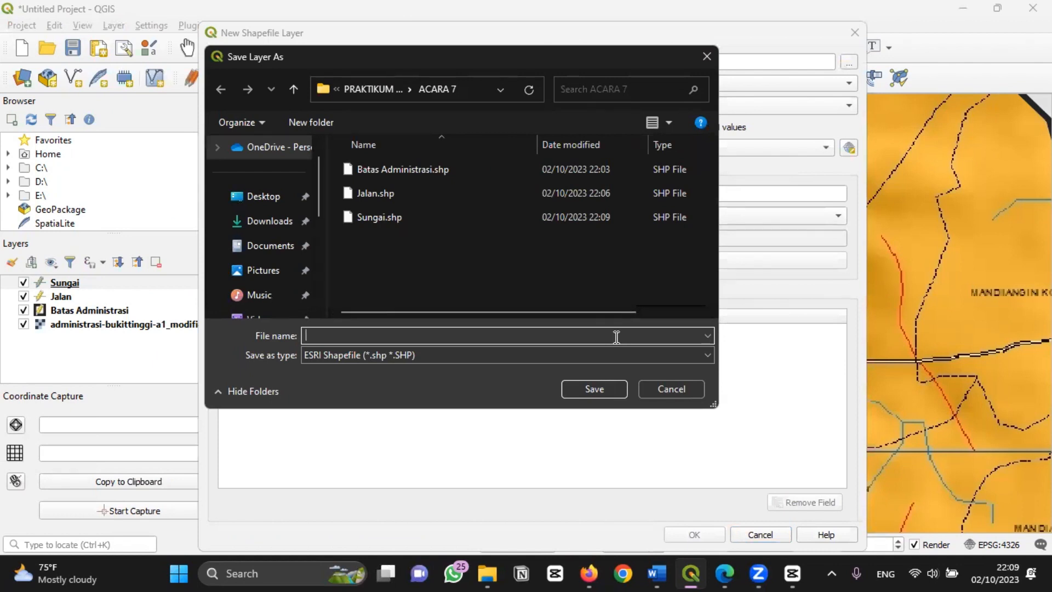
type("Titik")
left_click(606, 388)
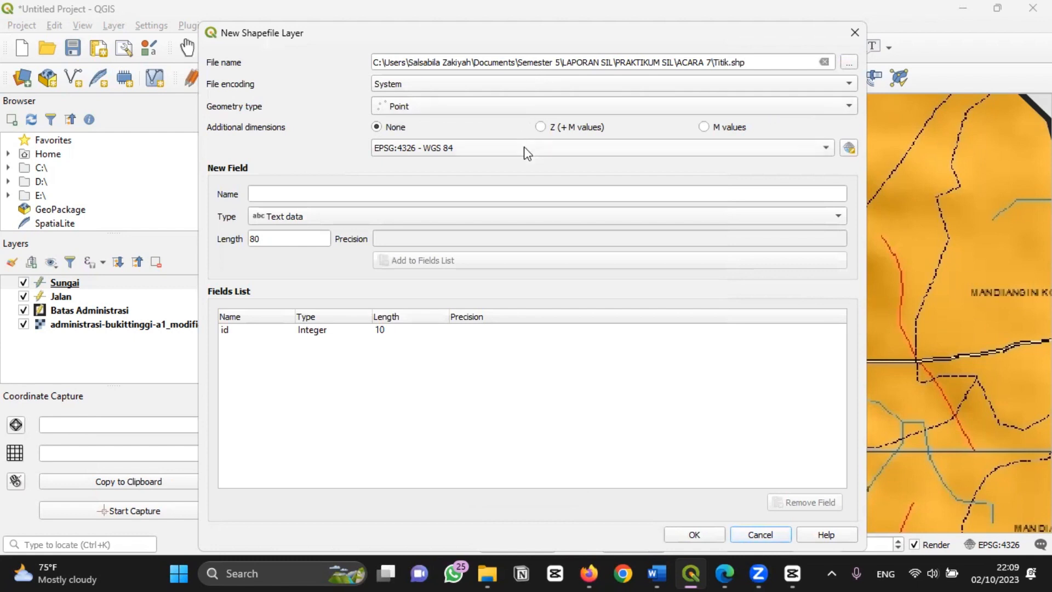
left_click(525, 148)
left_click(530, 162)
- Add a text field named Keterangan to the Titik shapefile and create the point layer
left_click(542, 193)
type("K")
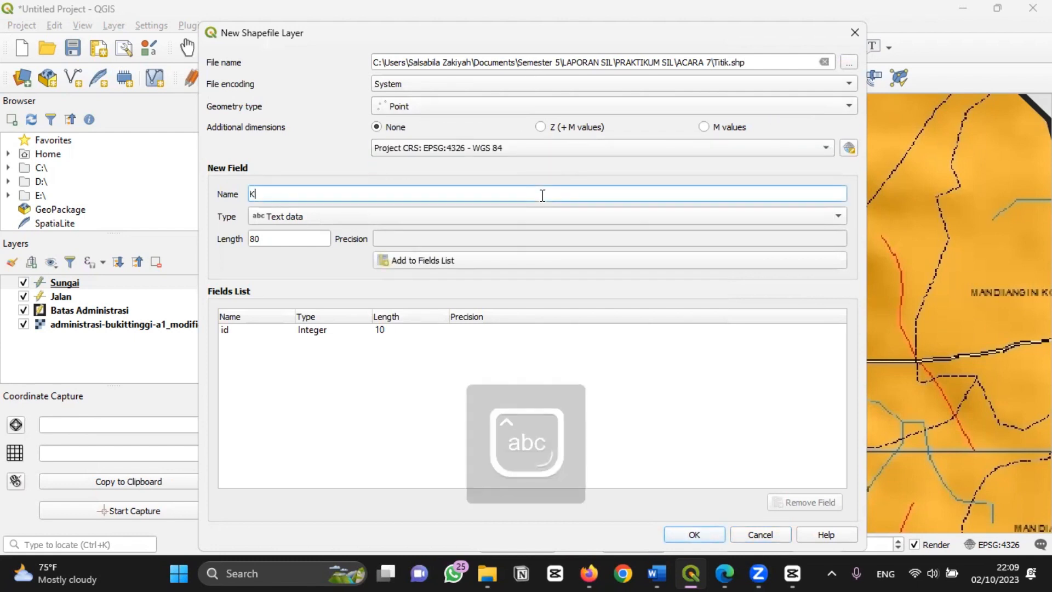
type("eterangan")
left_click(564, 261)
left_click(672, 532)
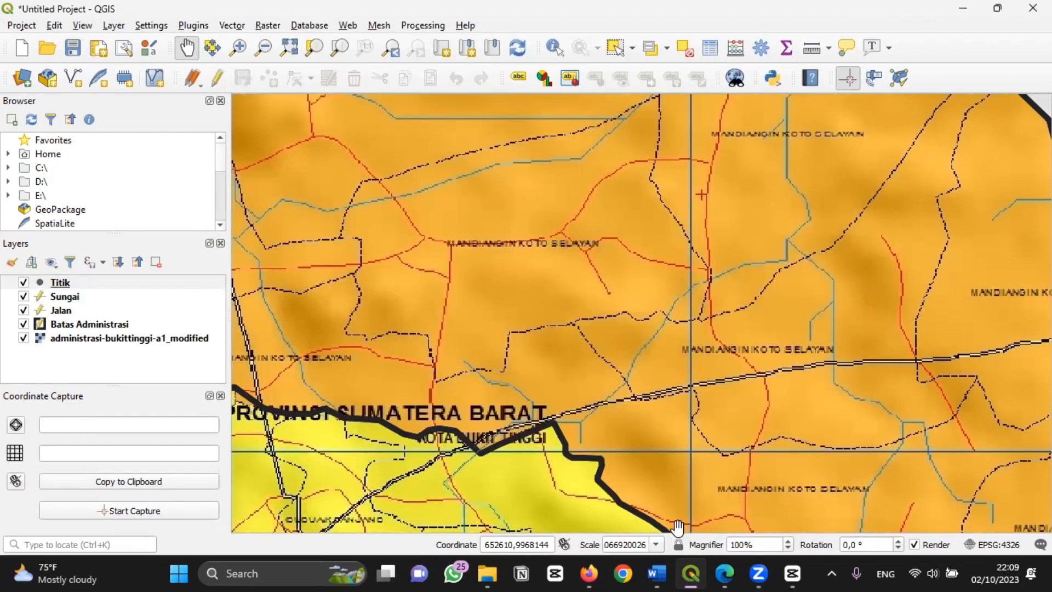
- Start editing the Titik layer and place a point feature in the middle of the orange district
left_click(121, 280)
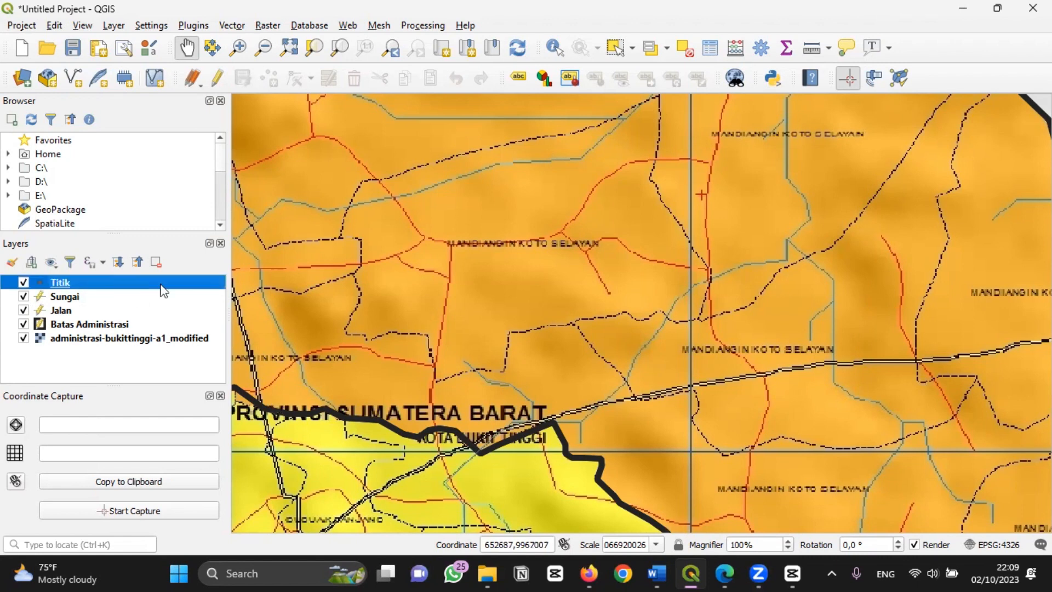
left_click(219, 79)
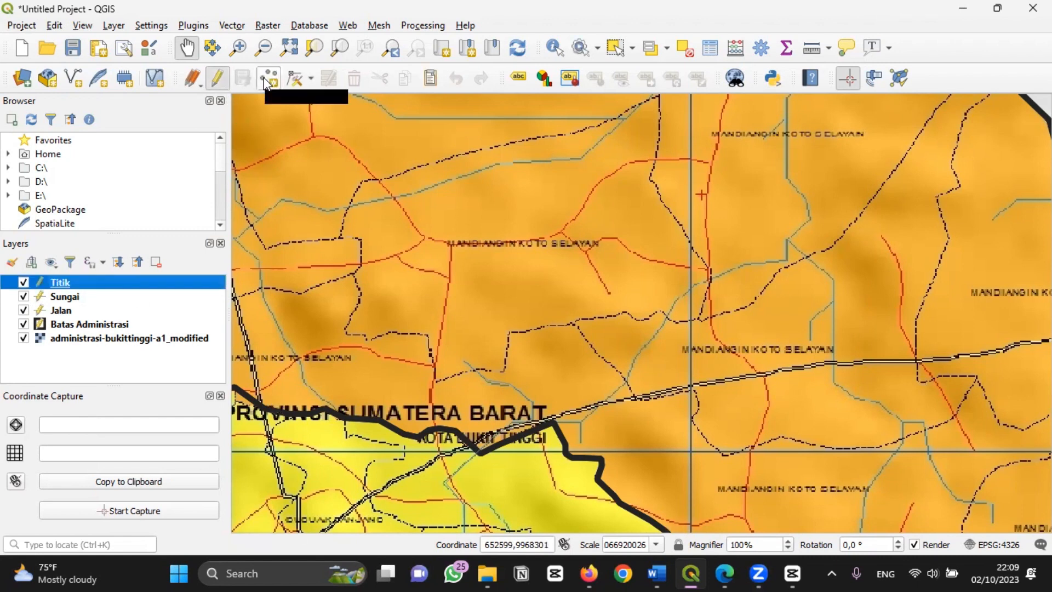
left_click(266, 81)
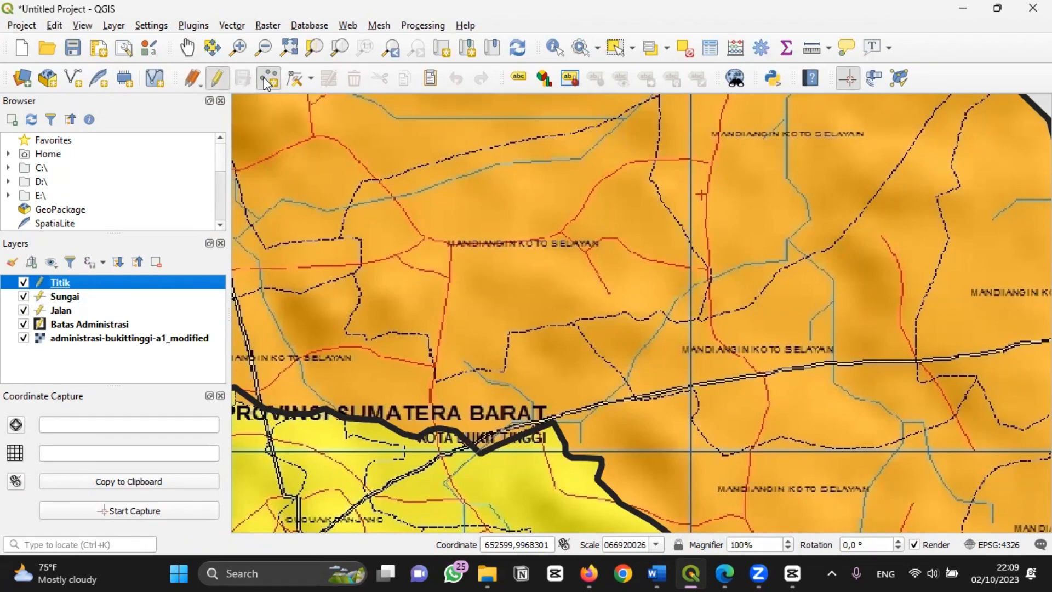
scroll(524, 227, "down", 3)
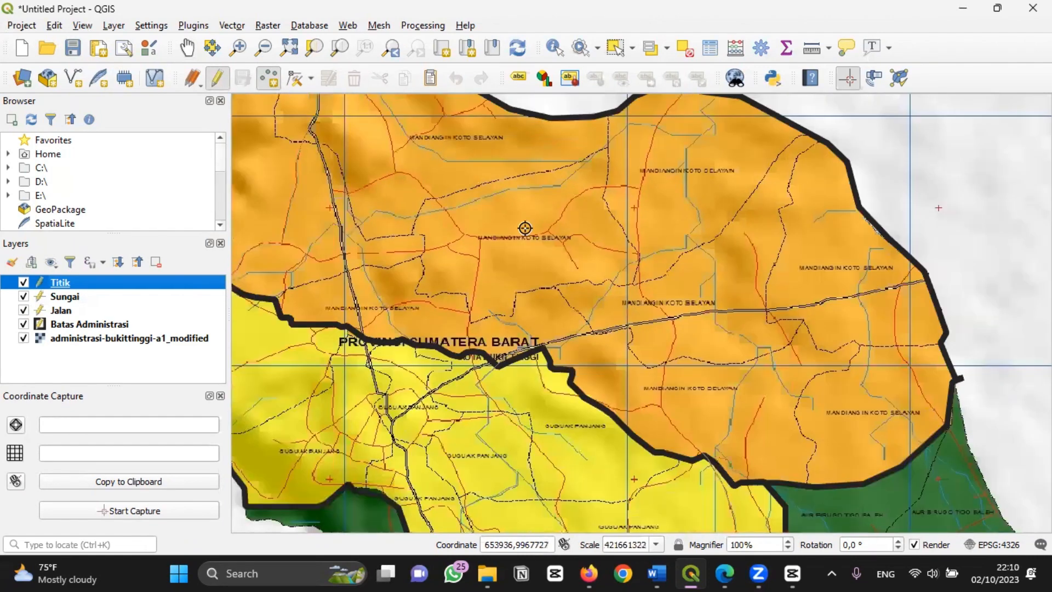
scroll(525, 228, "down", 1)
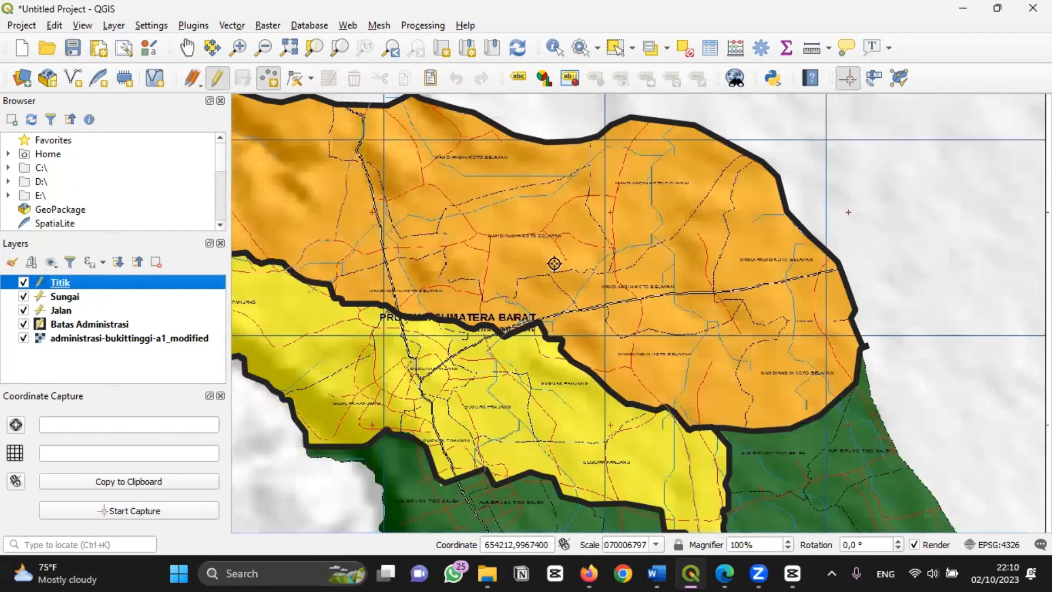
left_click(519, 224)
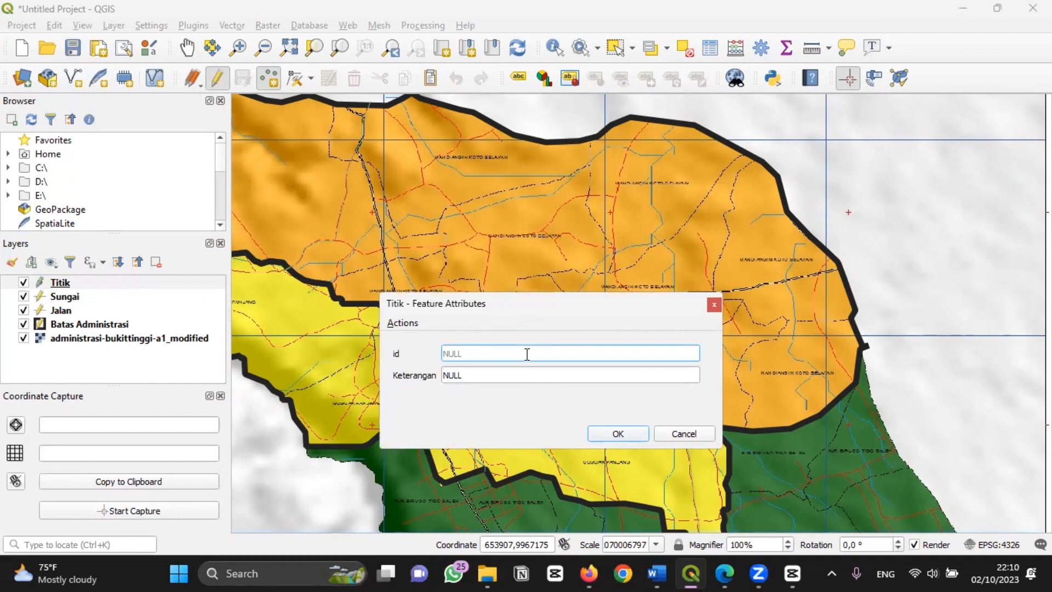
- Give the new point the id 1 and the Keterangan value hotel
key("Caps_Lock")
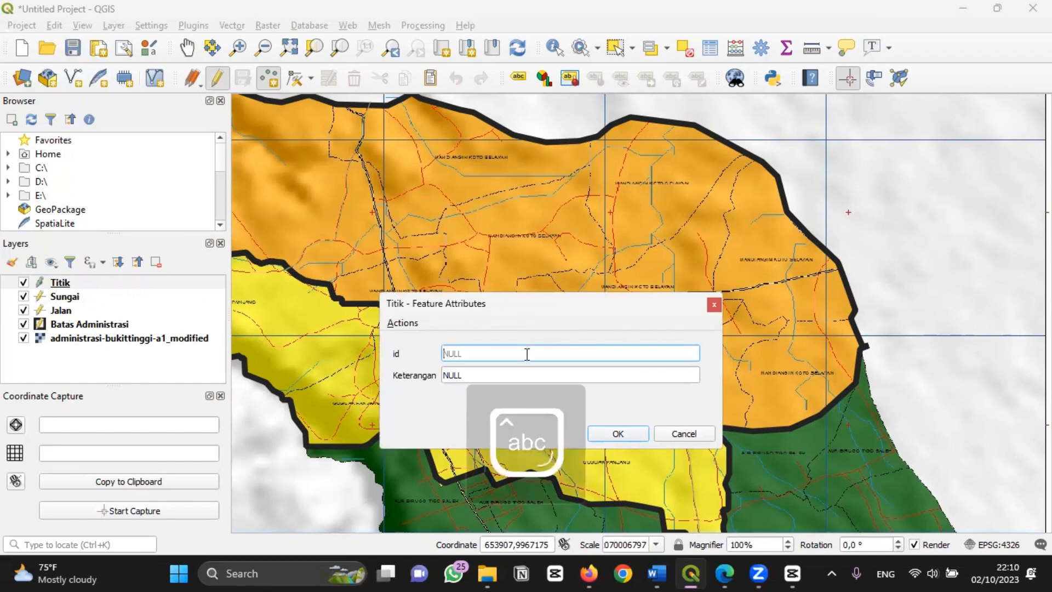
key("Caps_Lock")
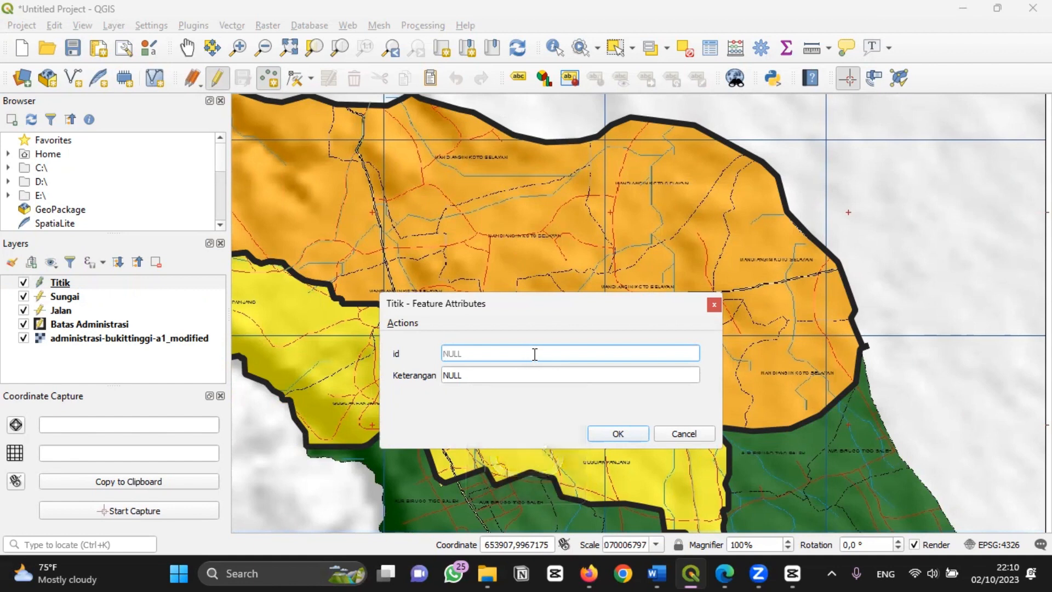
type("1")
left_click(544, 373)
double_click(544, 373)
key("BackSpace")
key("Caps_Lock")
type("h")
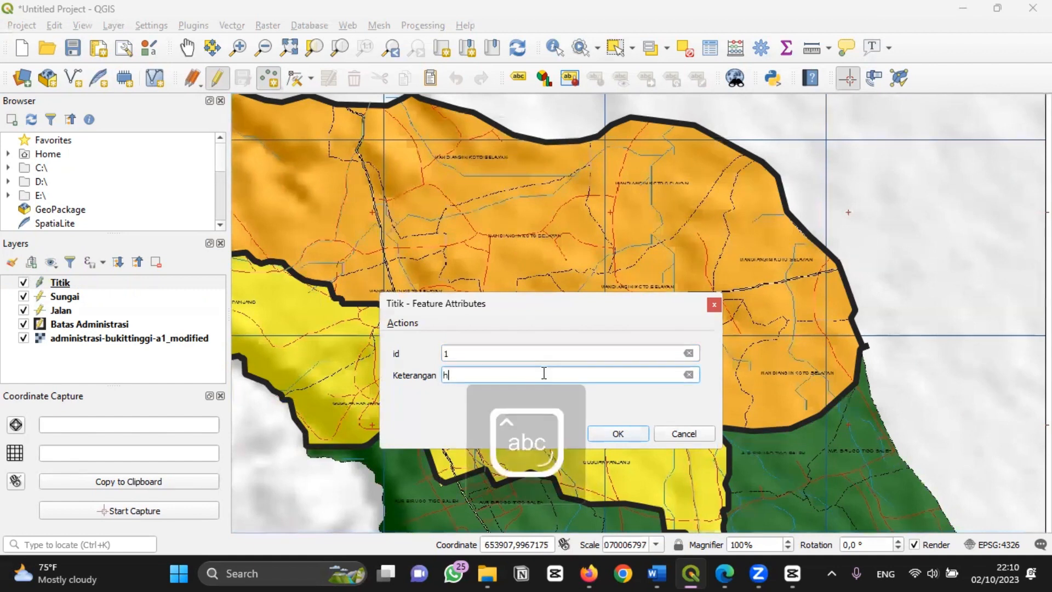
key("Caps_Lock")
type("OTEL")
key("BackSpace")
key("BackSpace")
key("BackSpace")
key("Caps_Lock")
type("hotel")
left_click(628, 433)
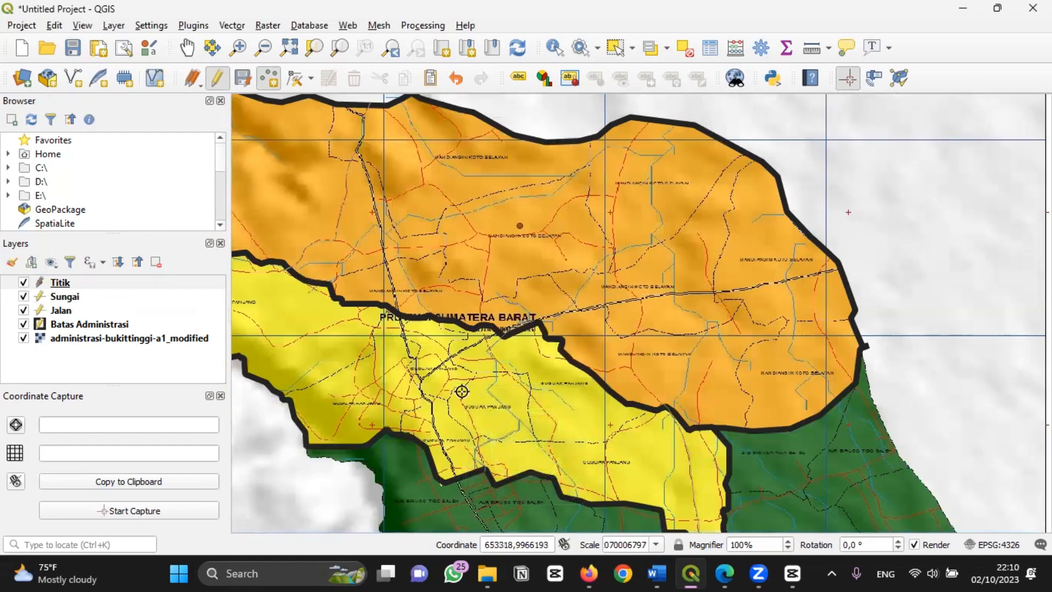
- Add a second Titik point in the yellow district with id 2 and fill in its Keterangan
left_click(467, 399)
type("2")
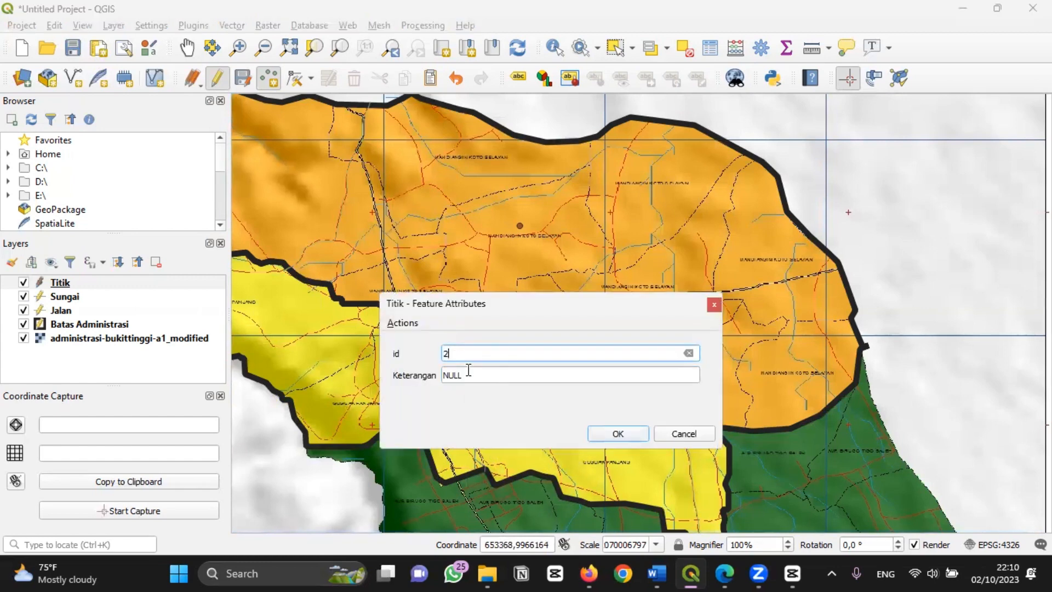
left_click(471, 375)
key("BackSpace")
key("Caps_Lock")
type("SD")
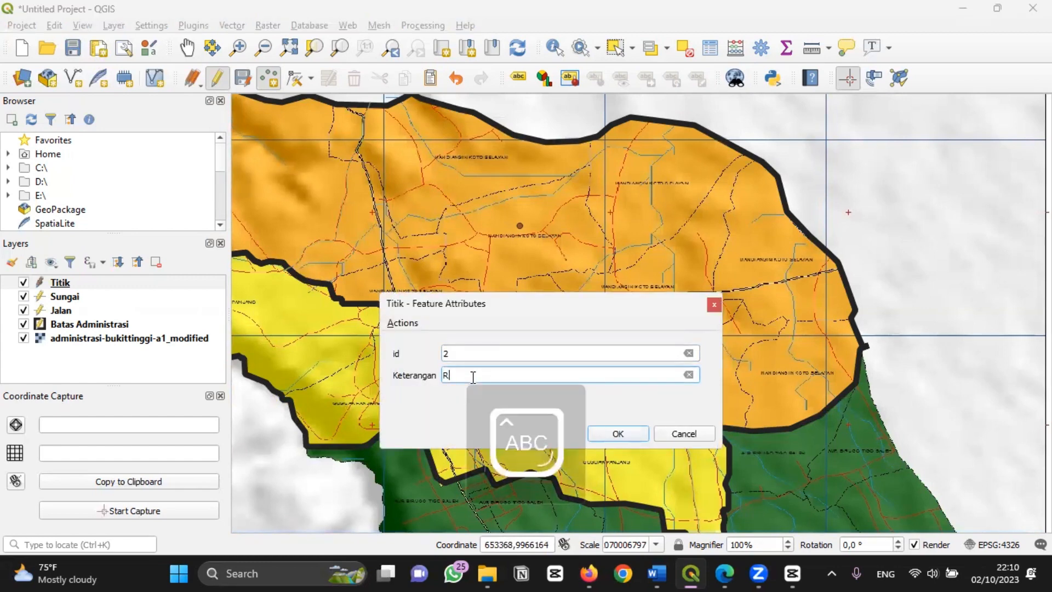
key("Caps_Lock")
left_click(614, 436)
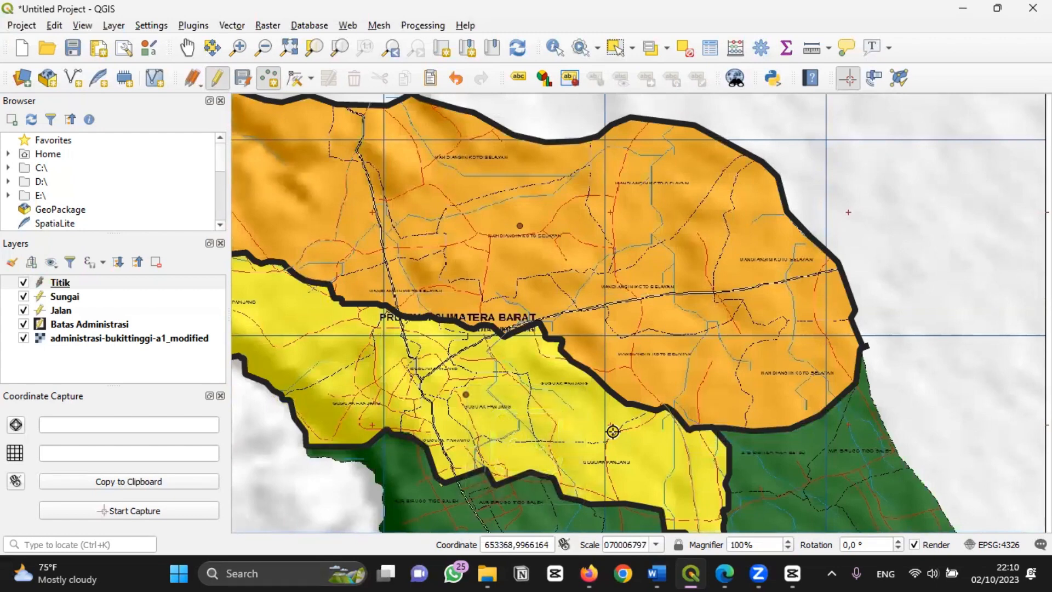
- Save the Titik layer edits and hide the administrasi-bukittinggi-a1_modified raster
left_click(245, 79)
left_click(24, 338)
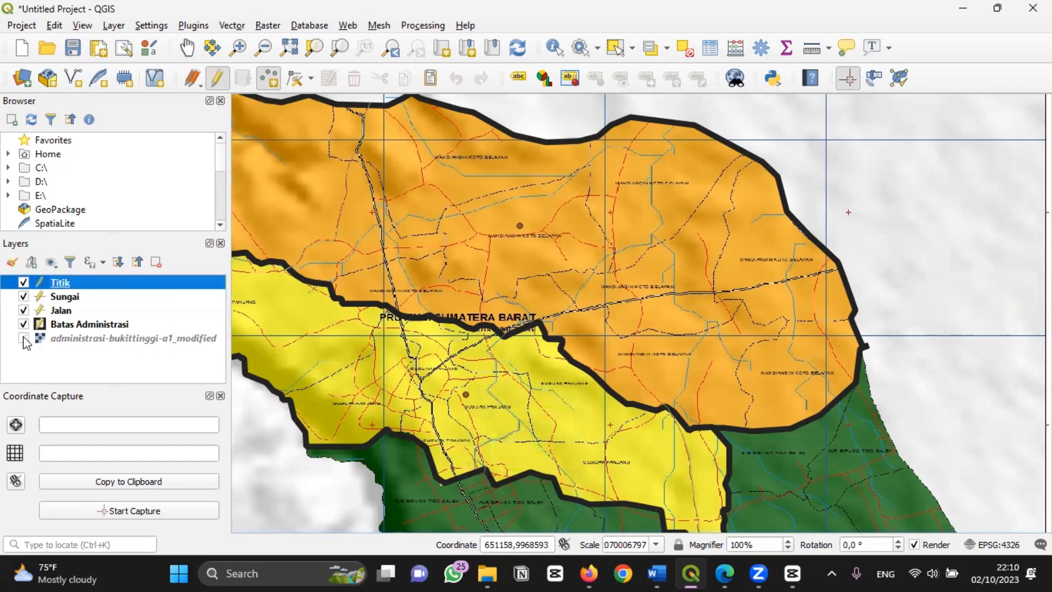
scroll(411, 268, "down", 1)
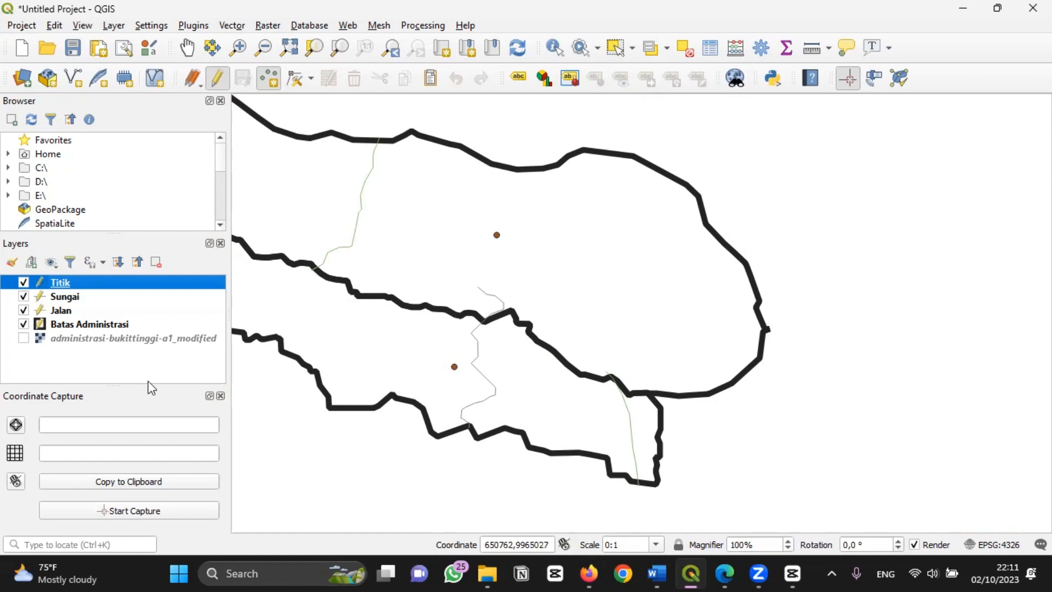
- Open the Batas Administrasi attribute table and set the first record's Keterangan to Permukiman
left_click(104, 325)
right_click(104, 326)
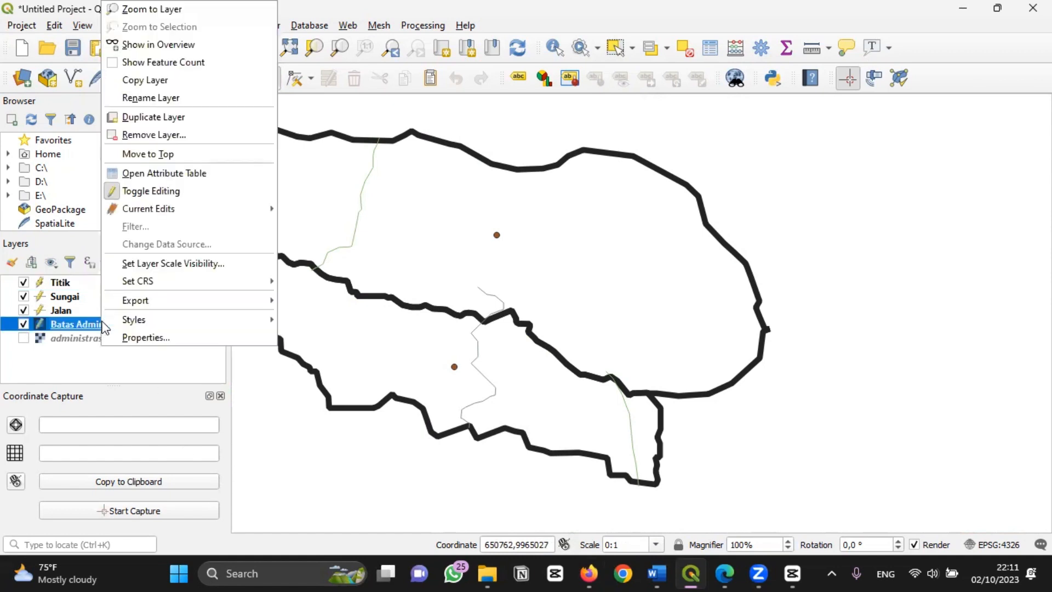
left_click(148, 174)
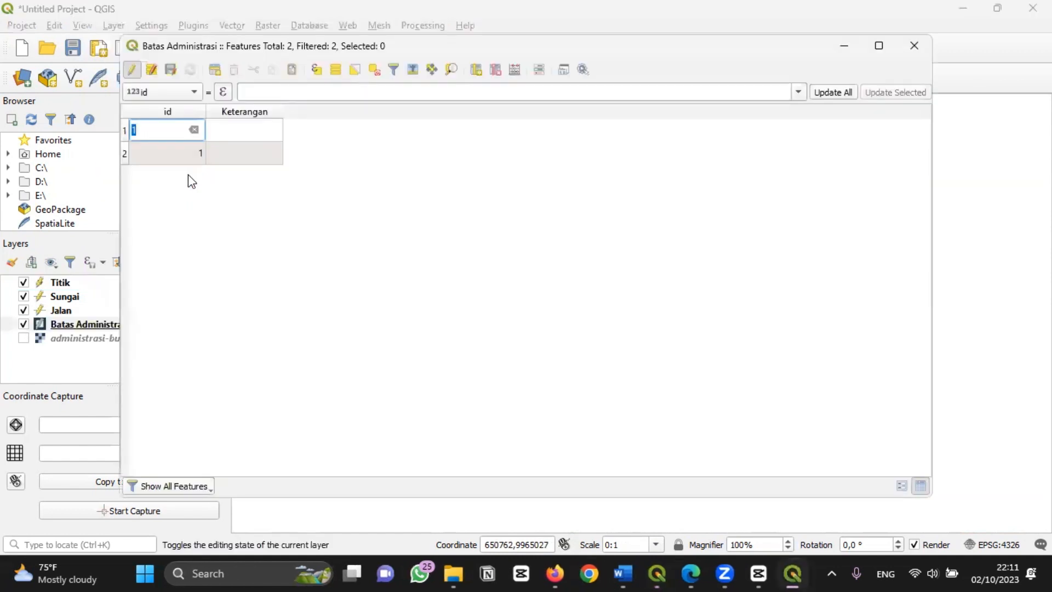
double_click(257, 130)
double_click(179, 129)
double_click(233, 133)
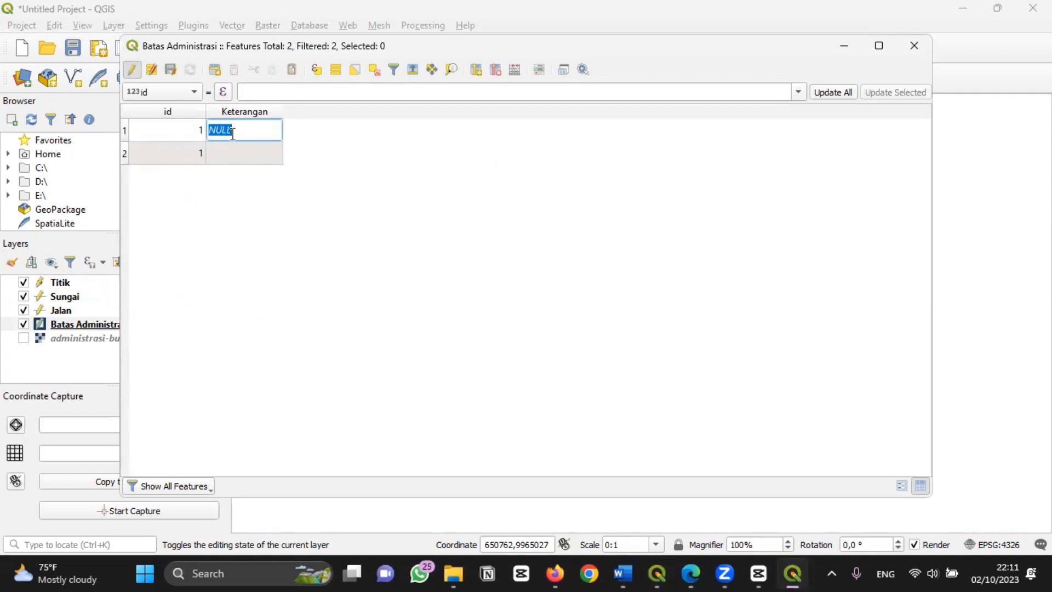
key("BackSpace")
key("Caps_Lock")
key("Caps_Lock")
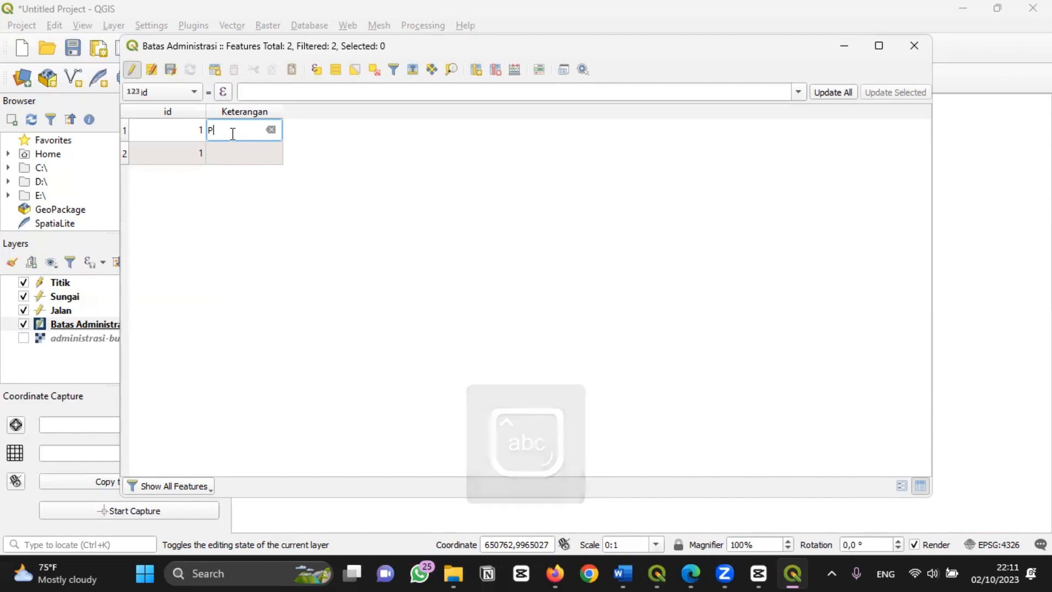
type("ermukiman")
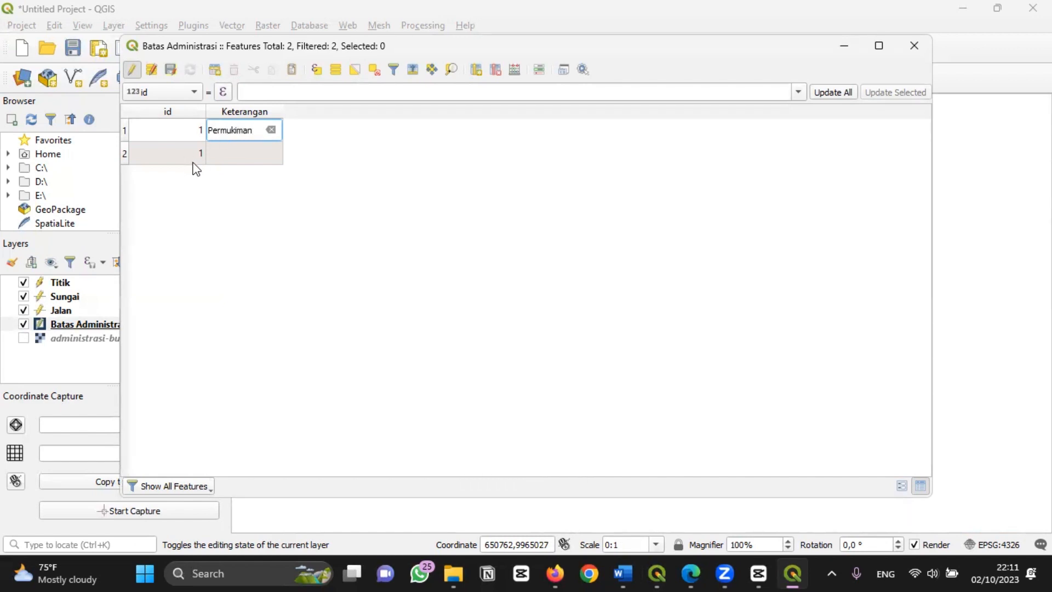
- Set the second Batas Administrasi record to id 2 and Keterangan Perkebunan, and close the attribute table
double_click(196, 164)
type("2")
double_click(217, 158)
key("Caps_Lock")
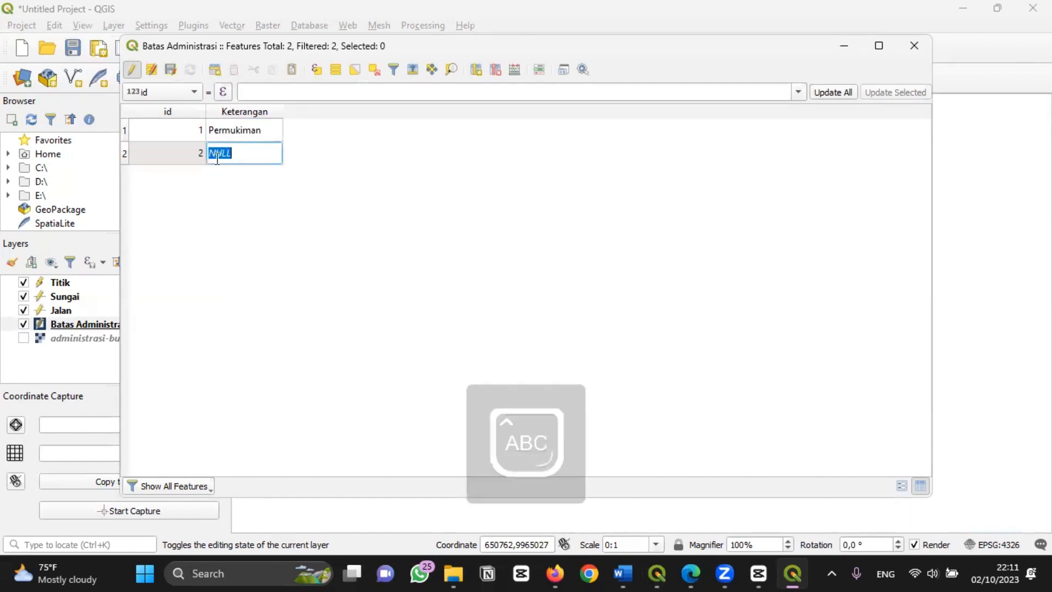
type("P")
key("Caps_Lock")
type("erkebunan")
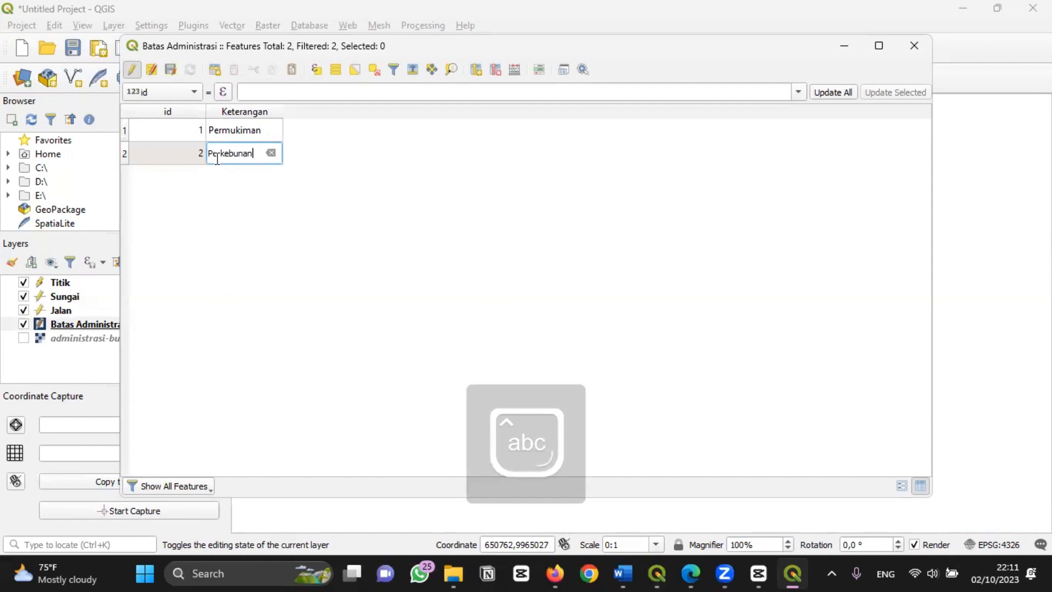
left_click(393, 147)
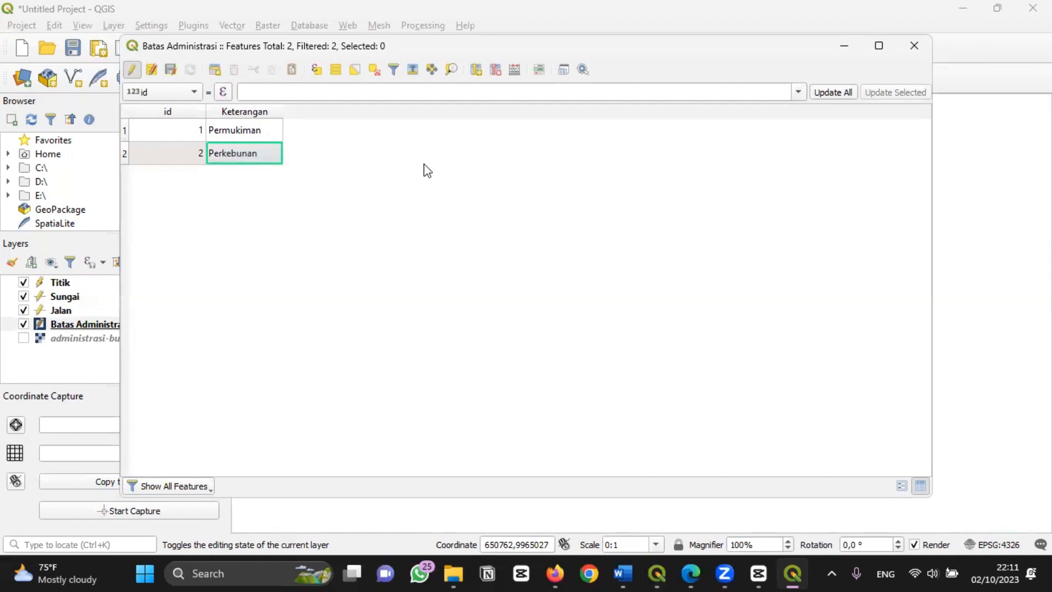
left_click(909, 55)
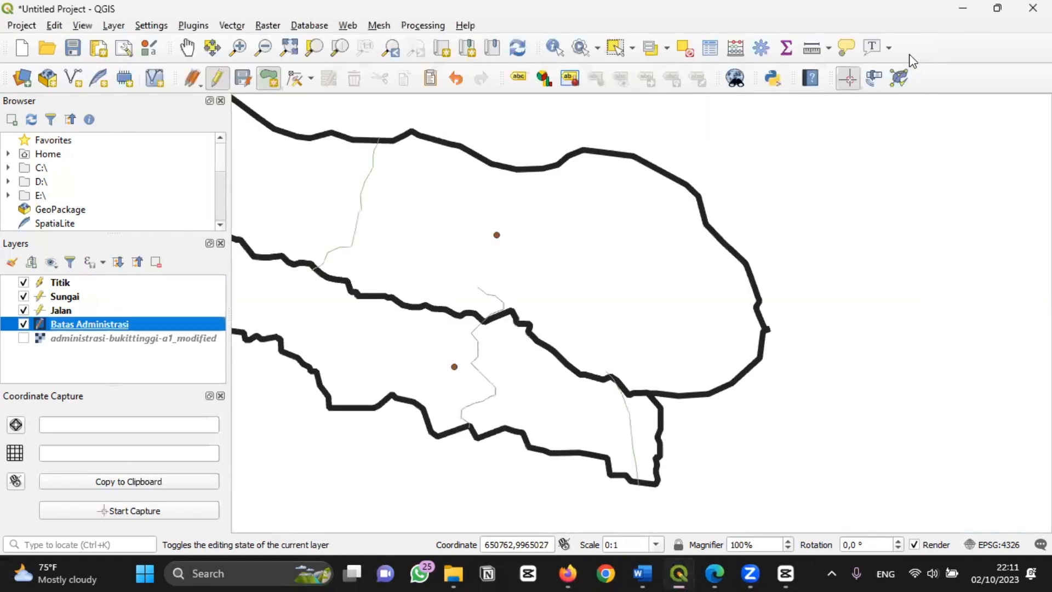
- Switch the Batas Administrasi symbology to Categorized on the Keterangan column and classify its values
left_click(186, 47)
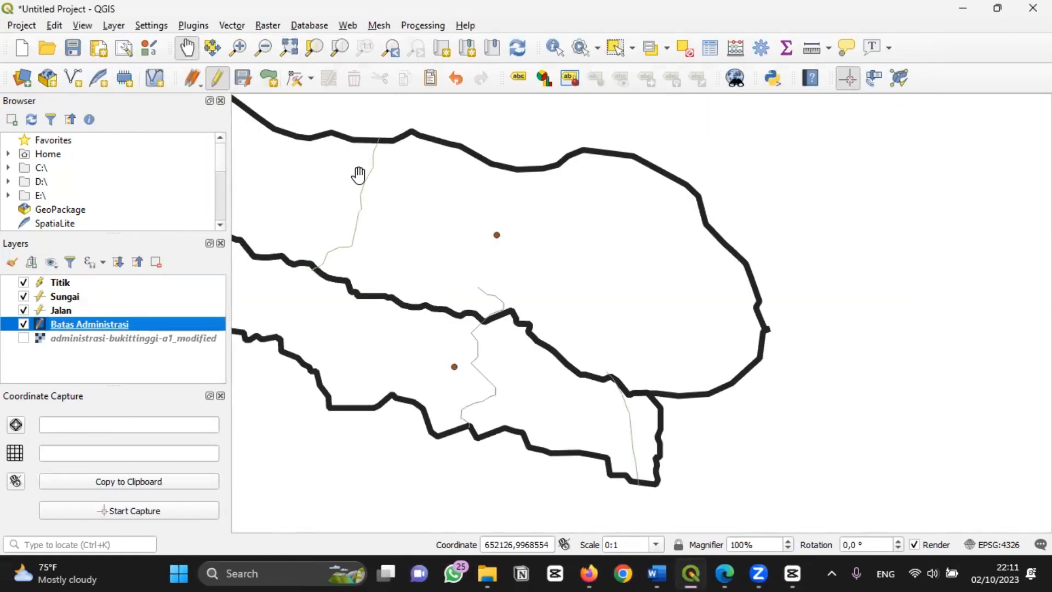
left_click_drag(358, 174, 542, 232)
scroll(542, 233, "down", 1)
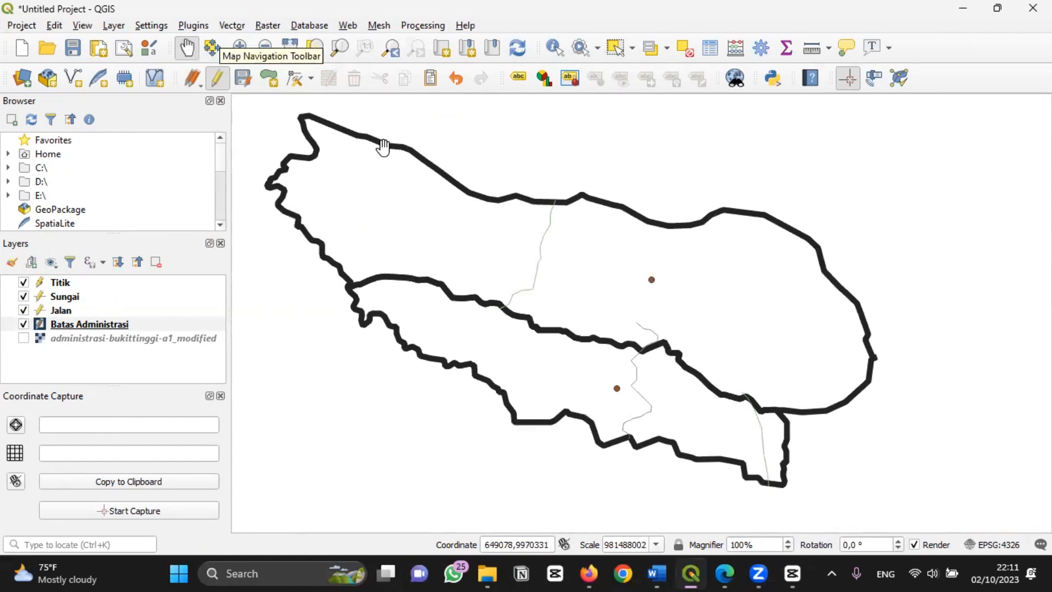
left_click(123, 325)
double_click(123, 325)
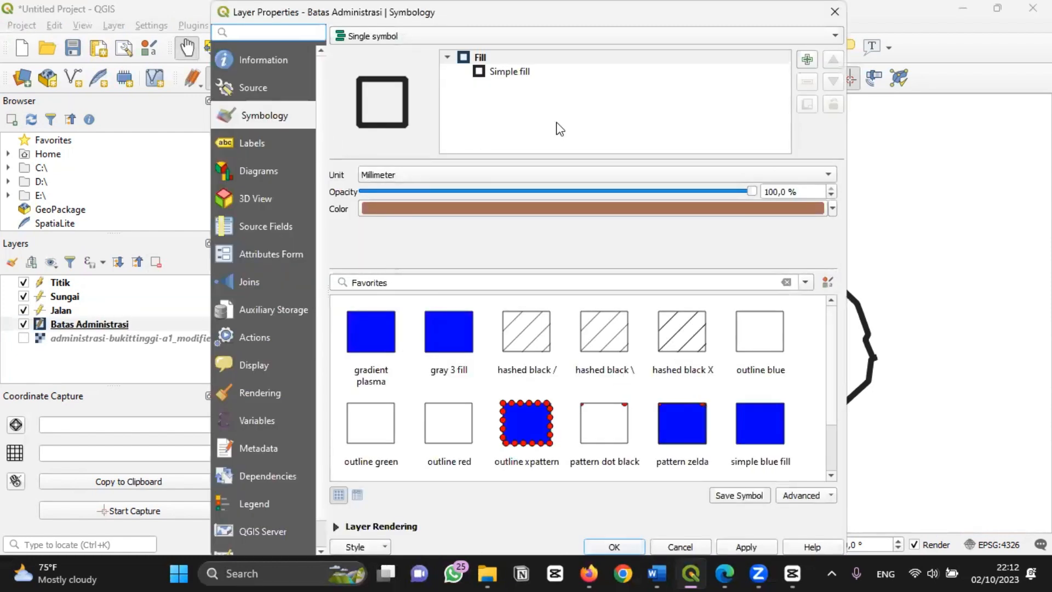
left_click(706, 36)
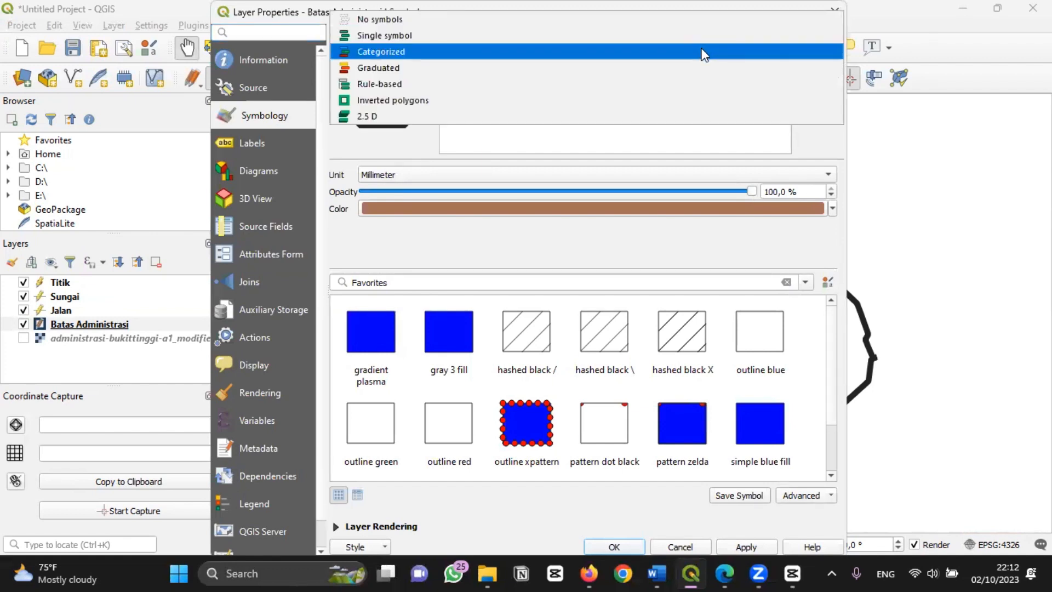
left_click(704, 52)
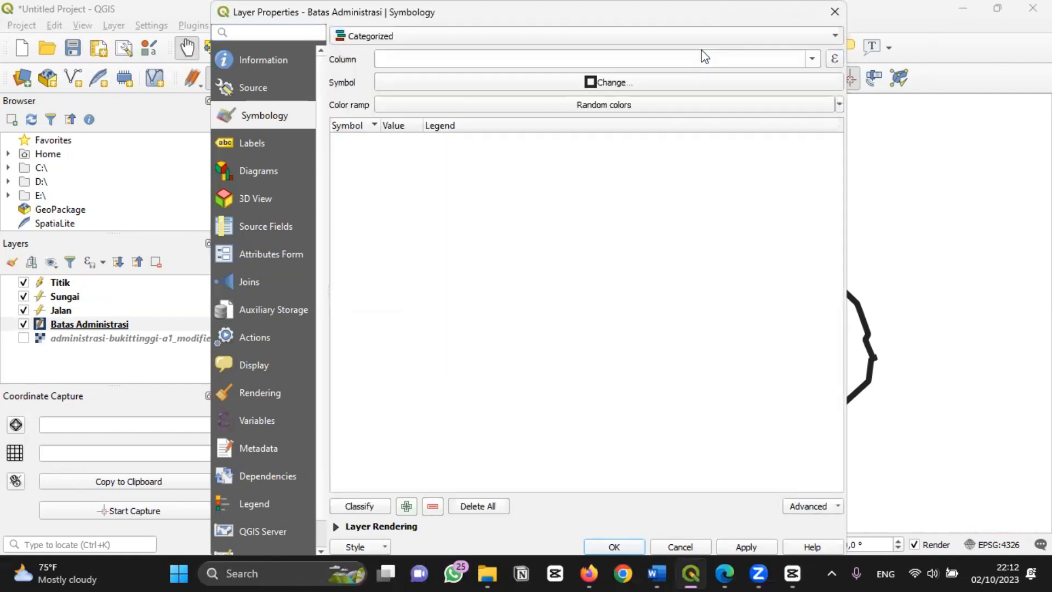
left_click(704, 57)
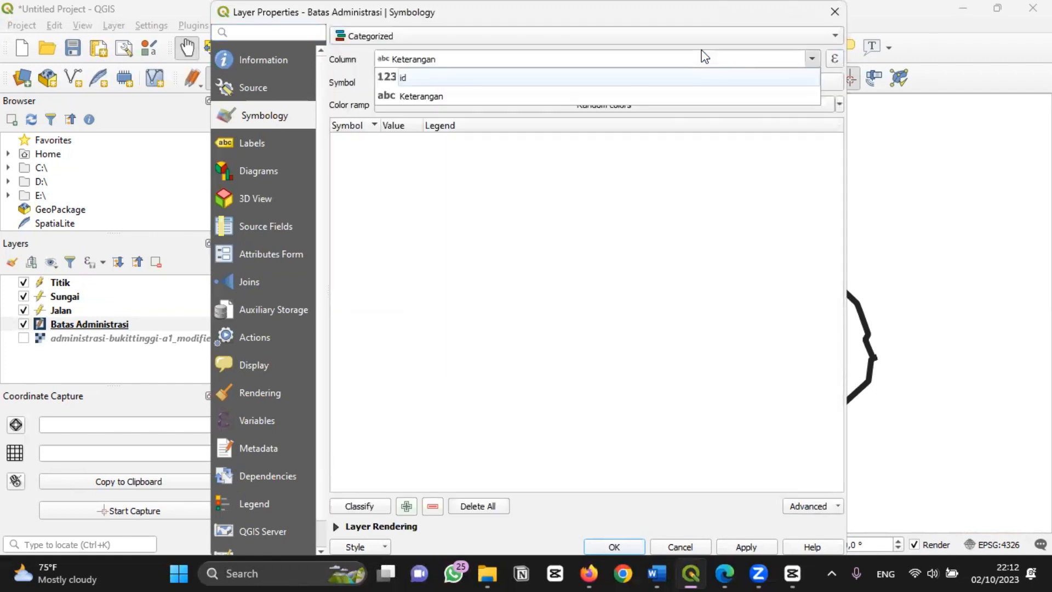
left_click(680, 100)
left_click(351, 501)
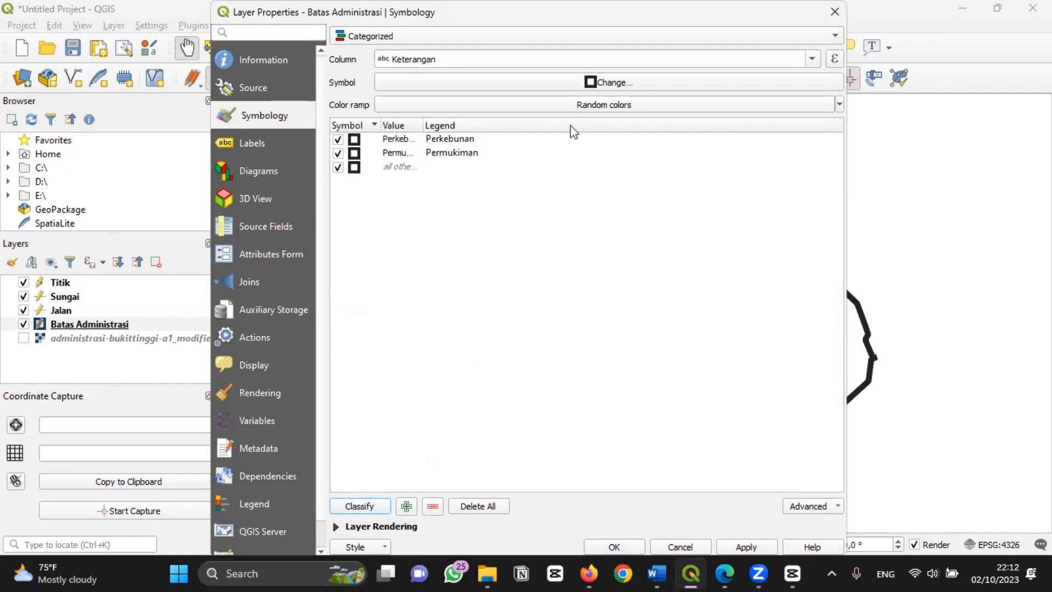
- Open the Style Manager from the Perkebunan category's symbol settings and import all items of the Simbol RBI style file, overwriting every existing symbol
double_click(406, 139)
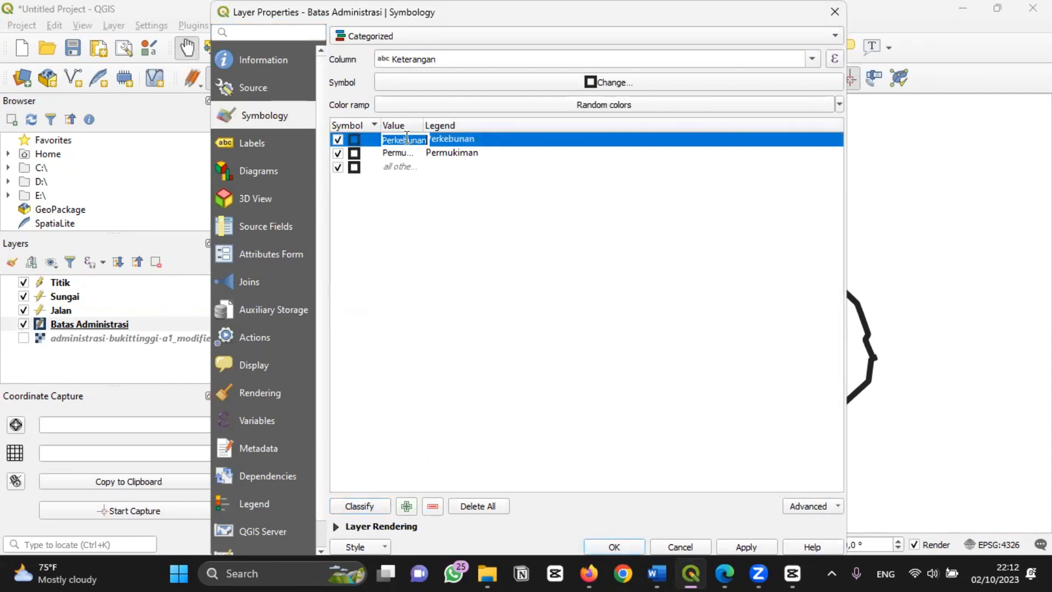
double_click(364, 143)
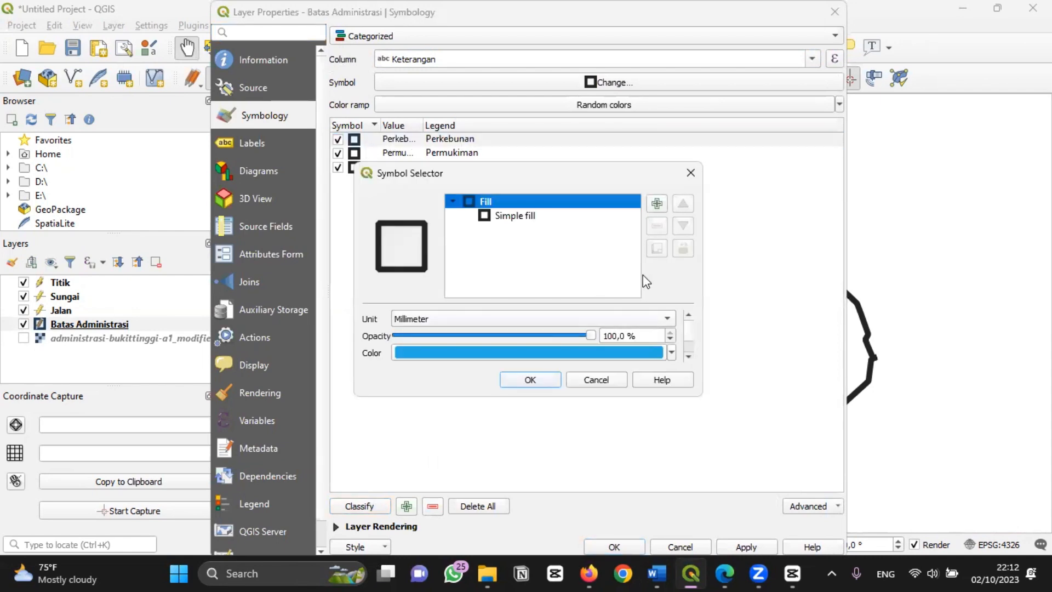
left_click(689, 350)
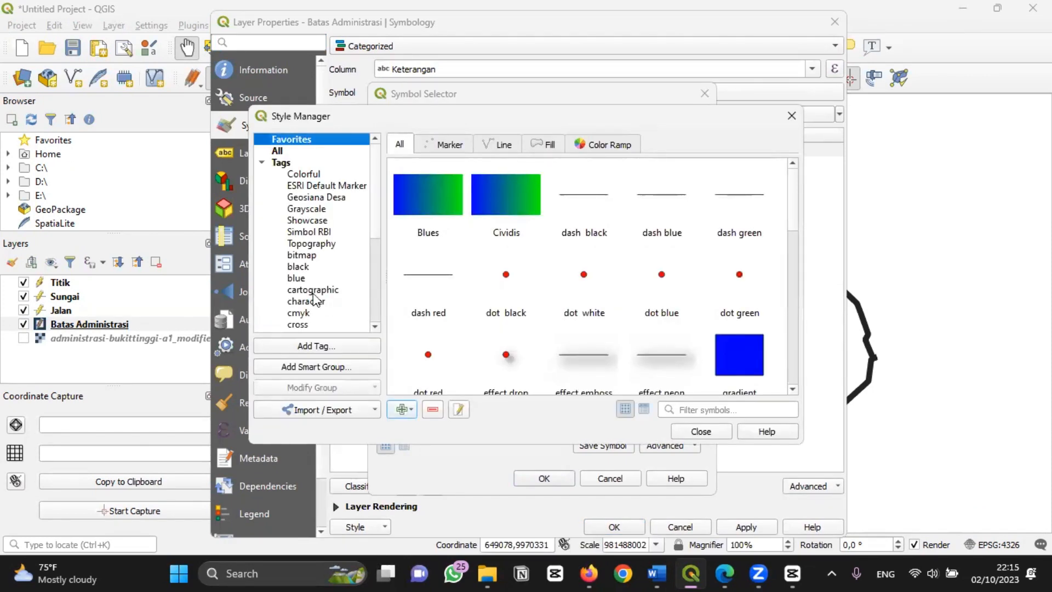
left_click(302, 416)
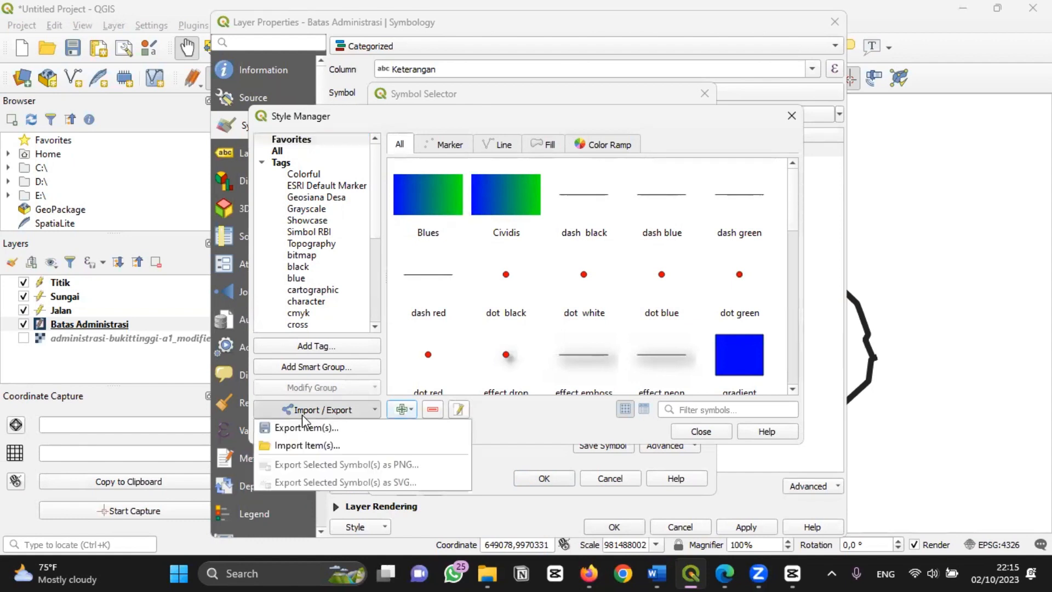
left_click(327, 444)
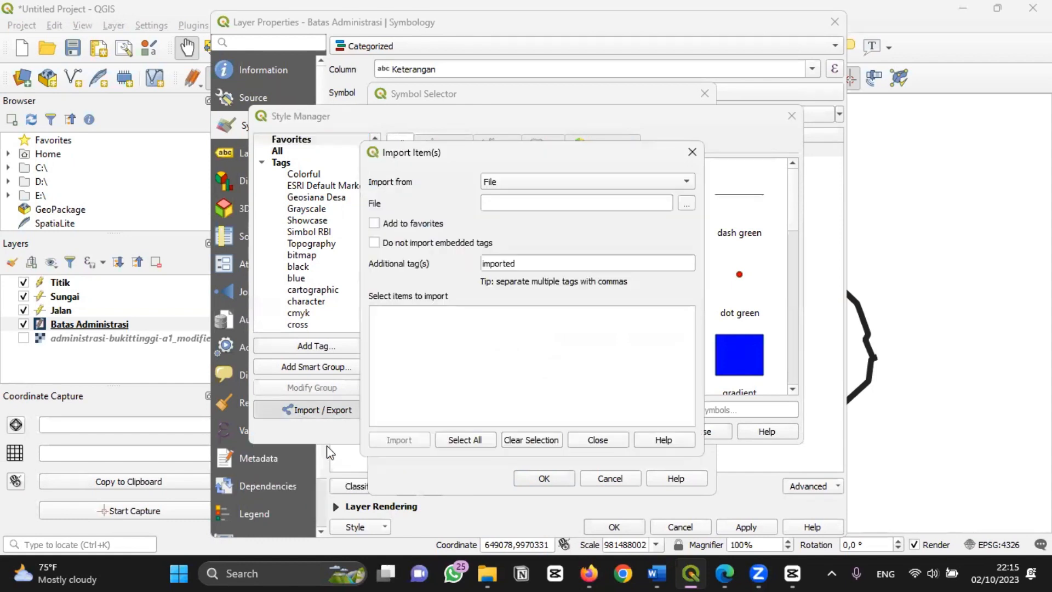
left_click(682, 208)
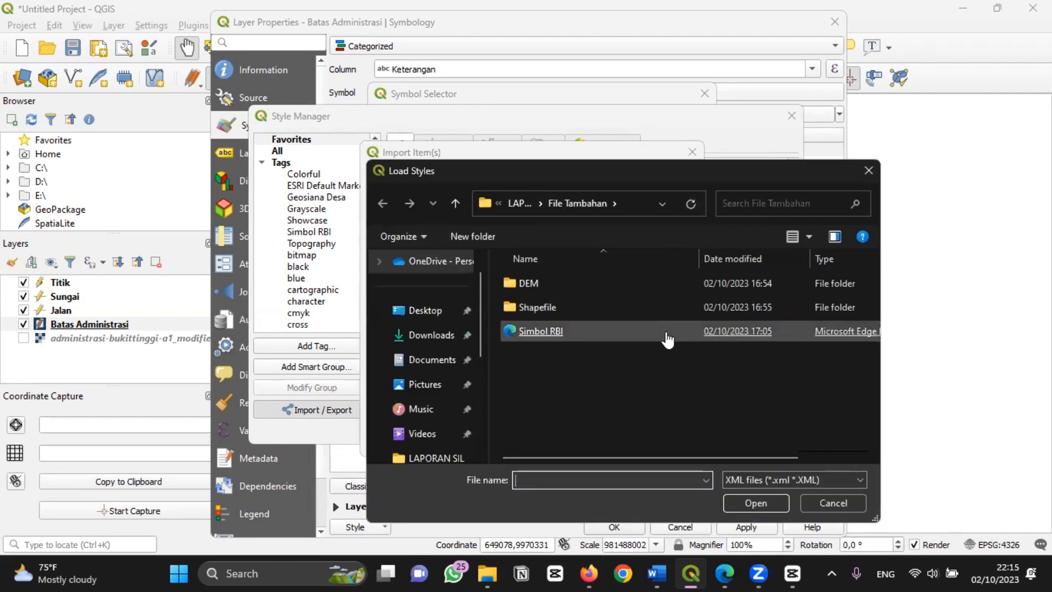
left_click(667, 340)
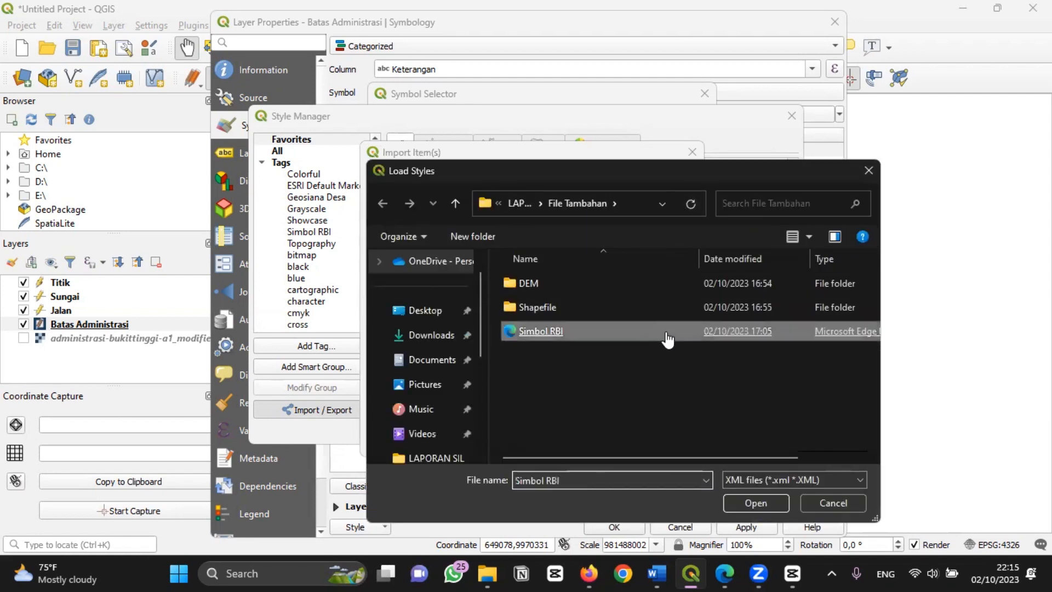
left_click(755, 502)
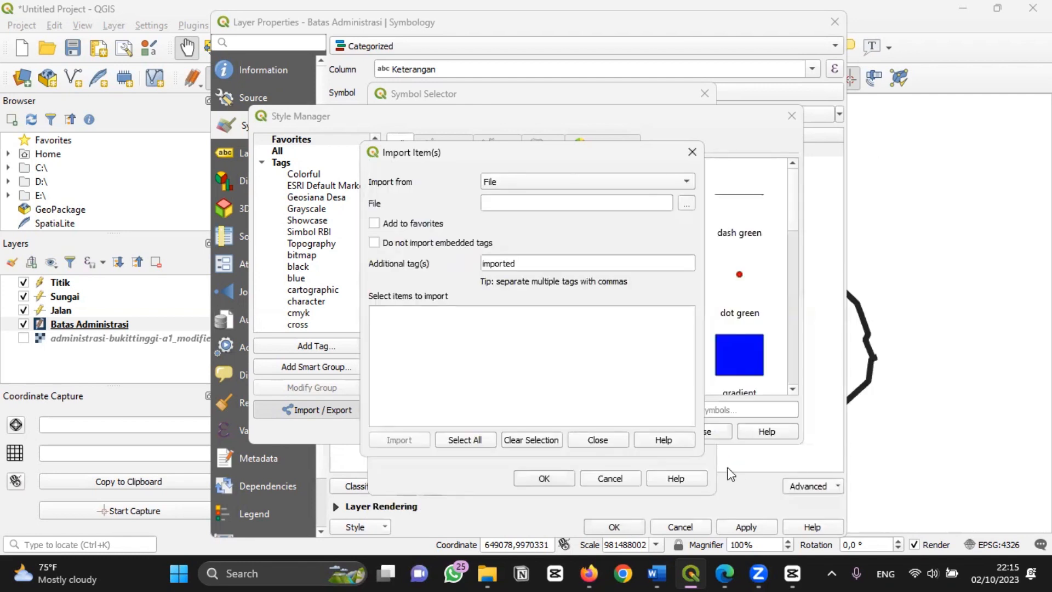
left_click(463, 439)
left_click(425, 441)
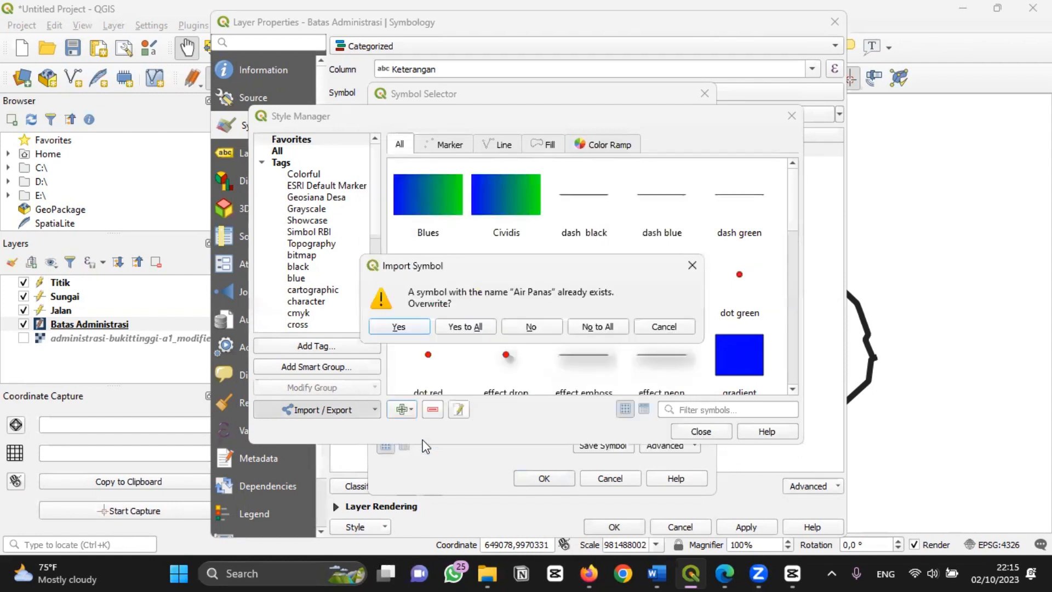
left_click(470, 327)
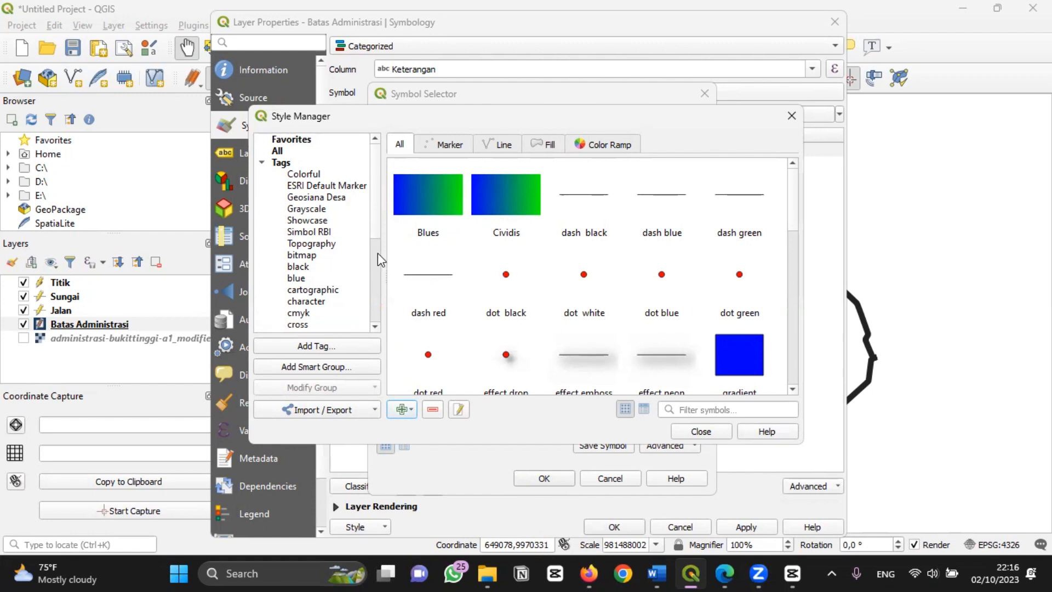
- Look through the symbols tagged Simbol RBI in the Style Manager and close it
left_click(330, 233)
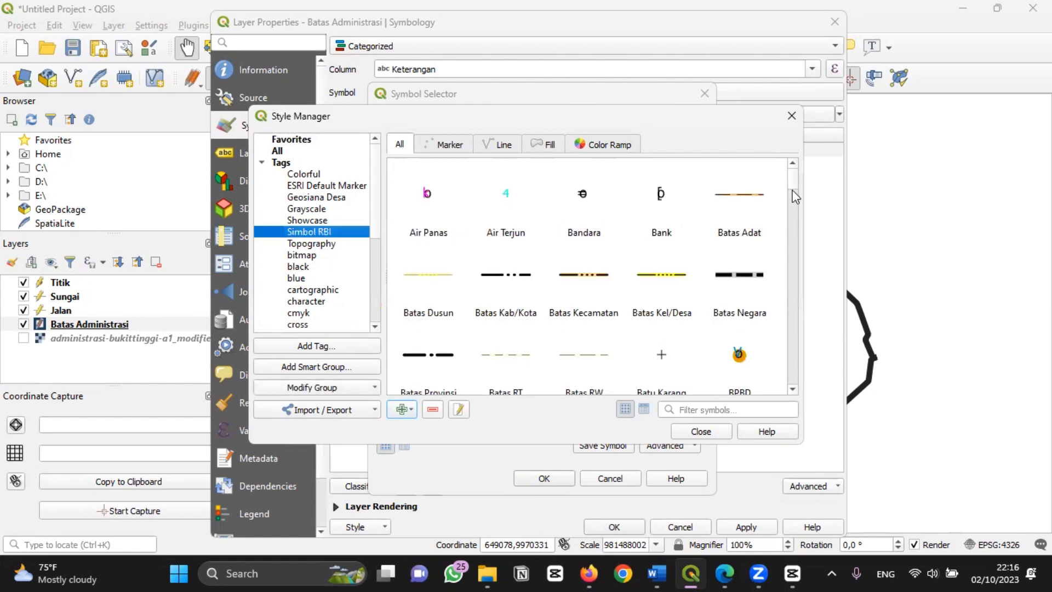
left_click_drag(789, 177, 805, 242)
scroll(412, 239, "down", 5)
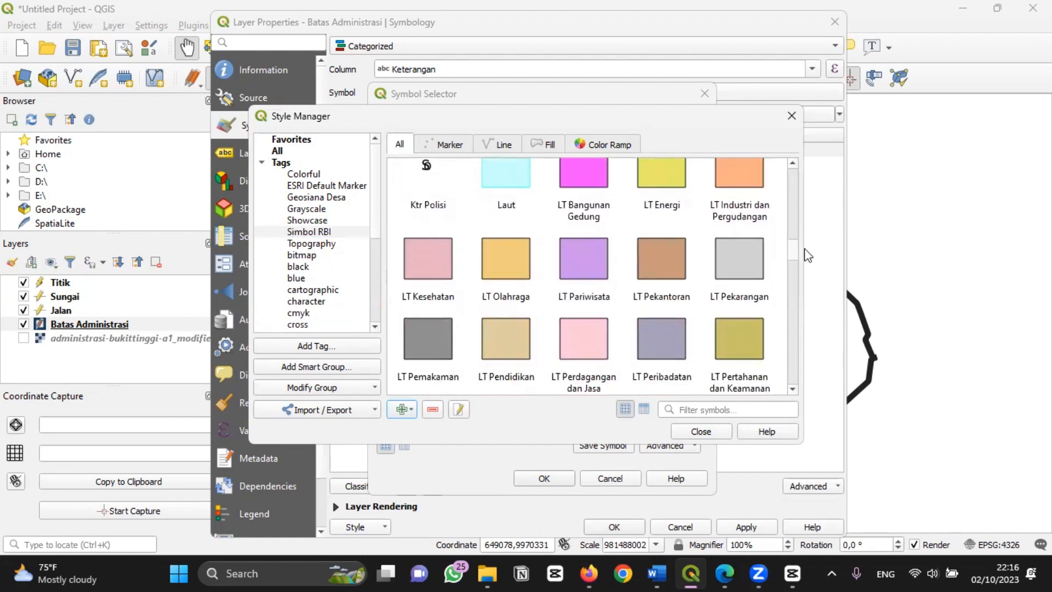
left_click(412, 239)
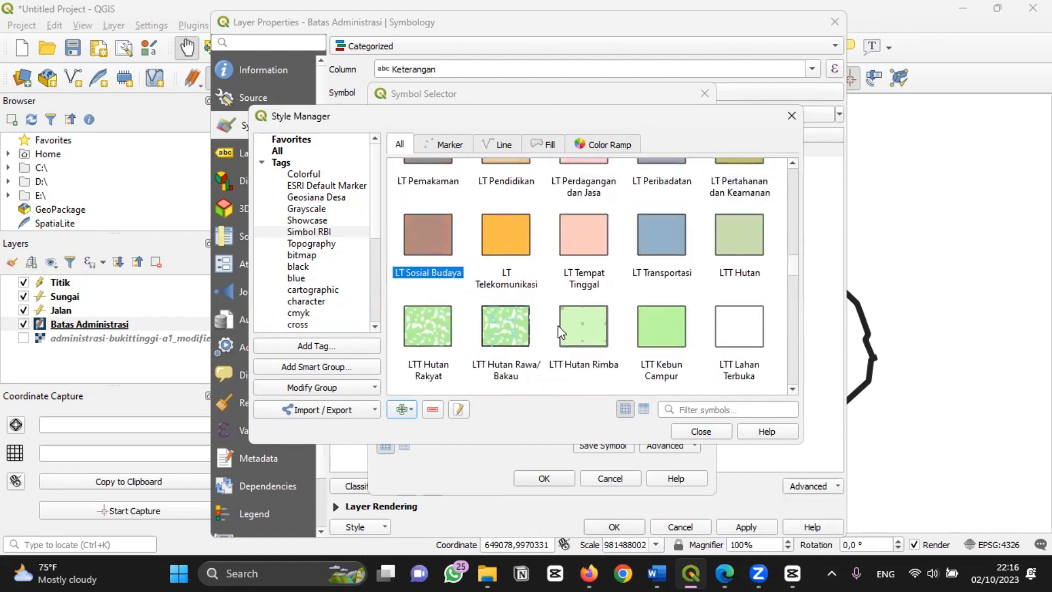
left_click(695, 428)
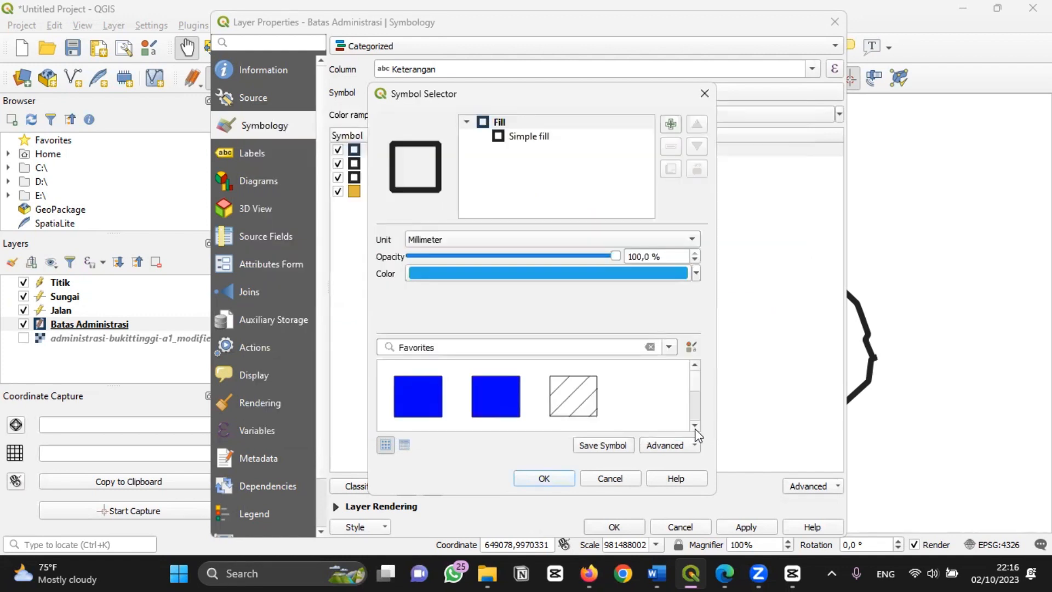
- Filter the symbol library to Simbol RBI and assign the LT Sosial Budaya fill to the Perkebunan category
left_click(669, 348)
left_click(599, 432)
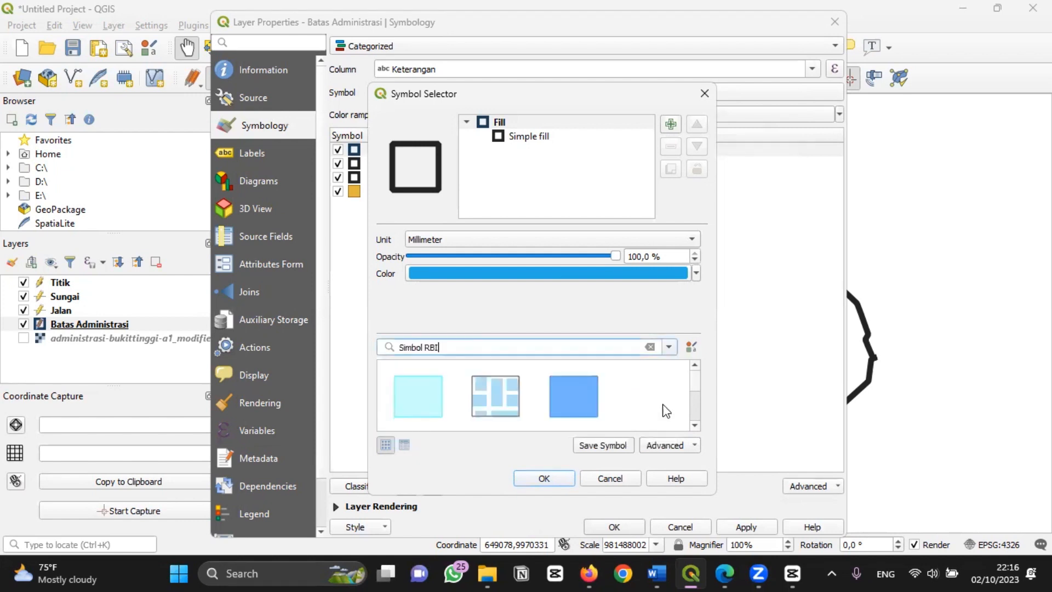
scroll(696, 395, "down", 2)
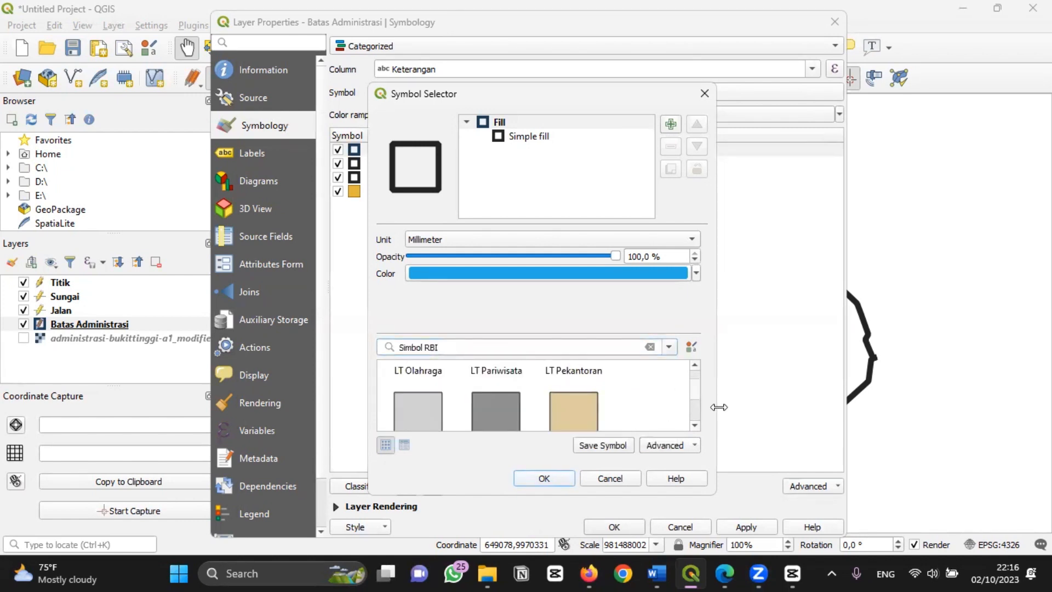
left_click_drag(719, 407, 869, 400)
scroll(855, 393, "down", 3)
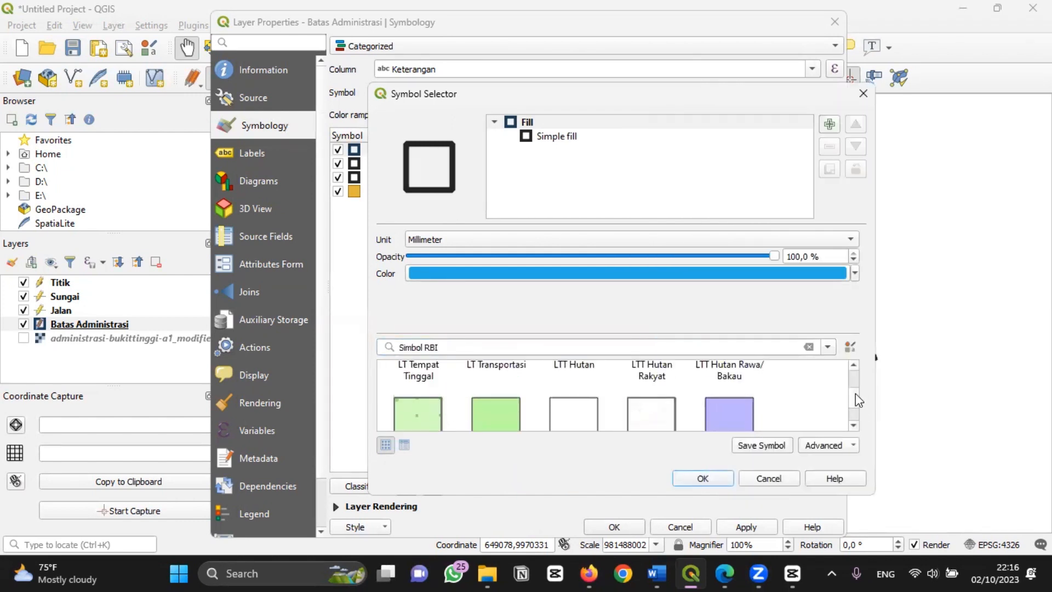
scroll(859, 402, "down", 4)
scroll(854, 394, "up", 5)
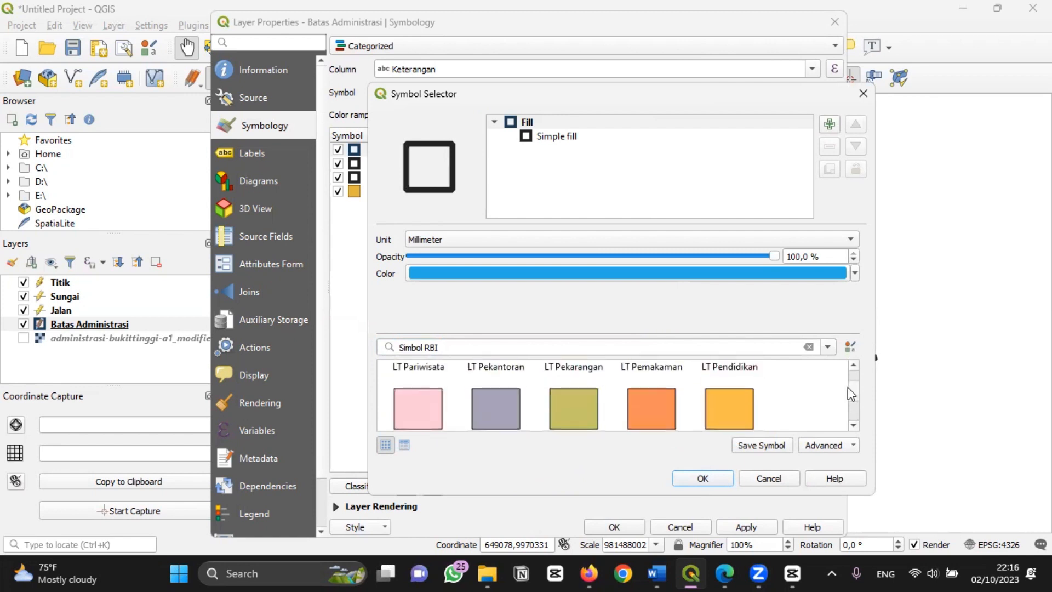
scroll(849, 392, "down", 1)
scroll(852, 399, "up", 1)
left_click(632, 370)
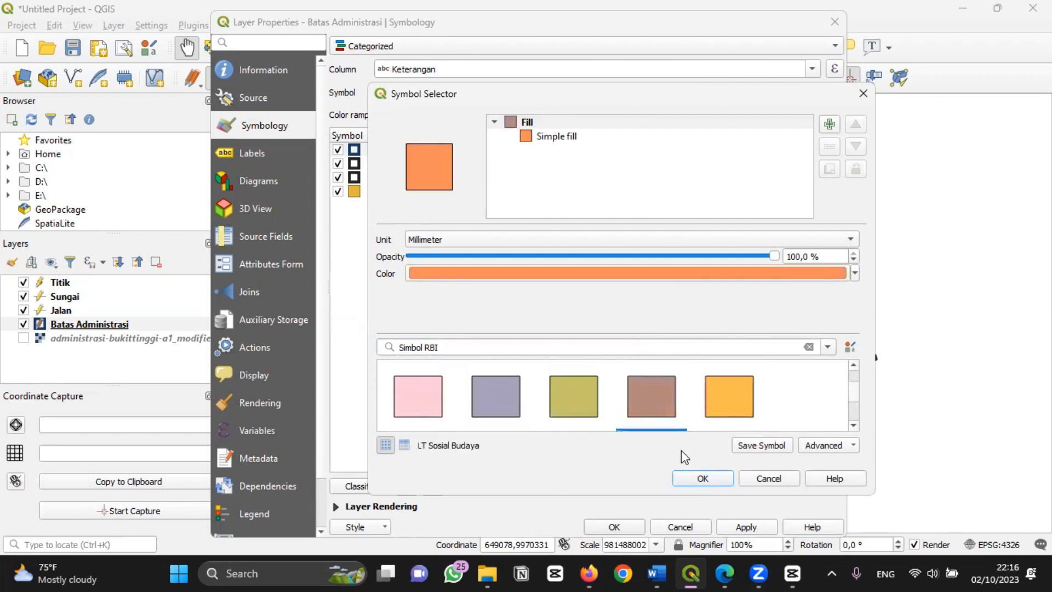
left_click(704, 478)
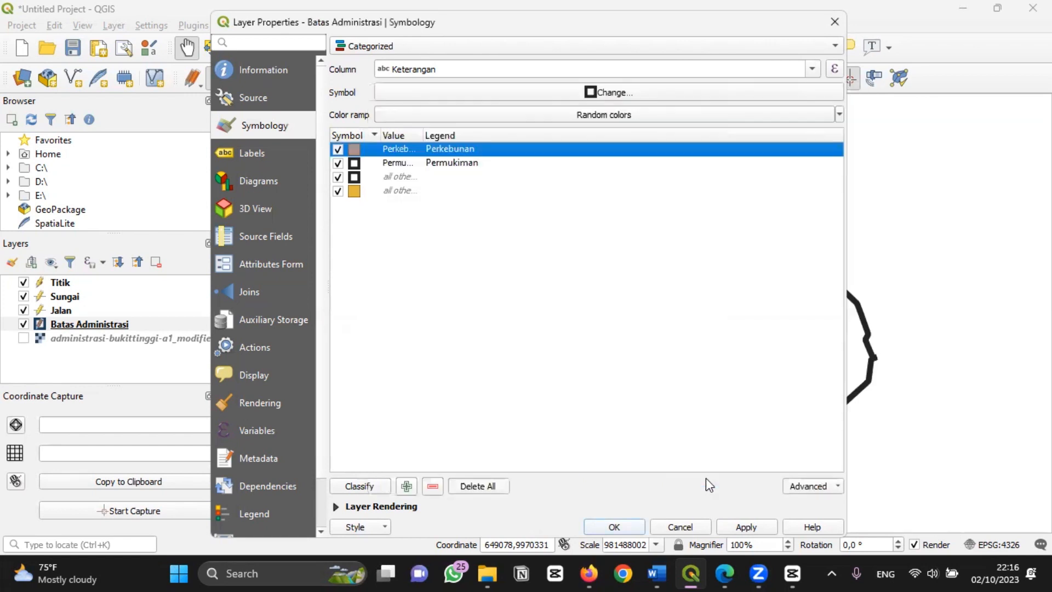
- Assign the LTT Perkebunan fill from Simbol RBI to the Permukiman category and apply the Batas Administrasi symbology
left_click(371, 165)
double_click(370, 166)
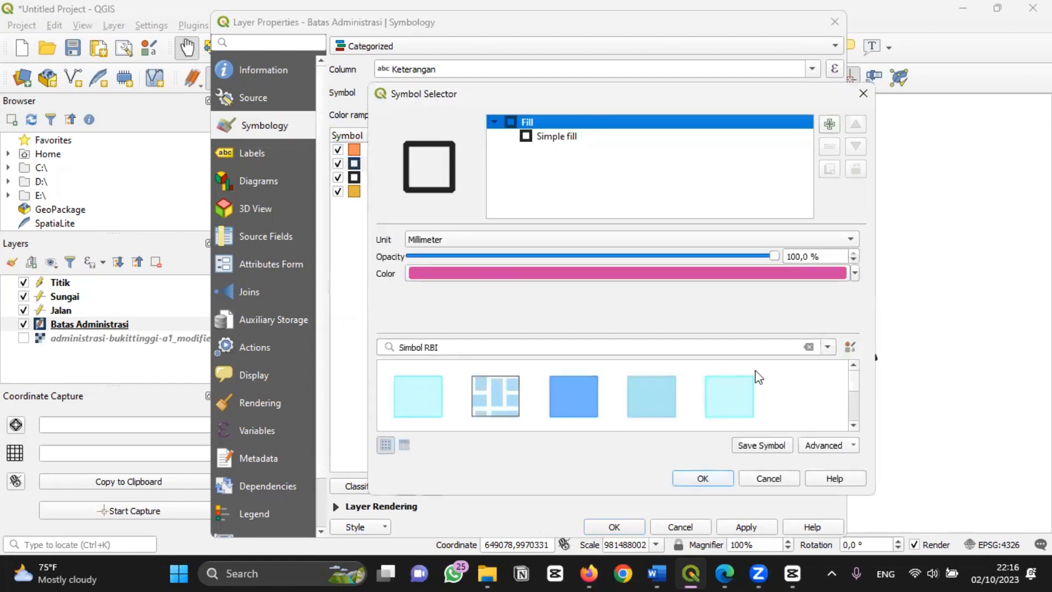
left_click_drag(857, 382, 860, 394)
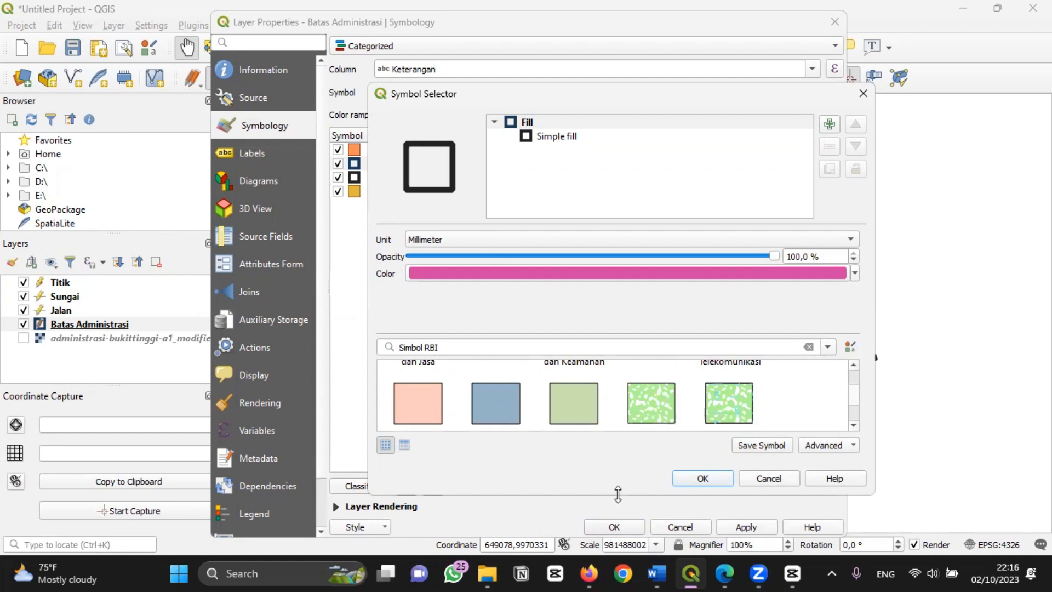
left_click_drag(617, 494, 619, 544)
scroll(853, 463, "down", 2)
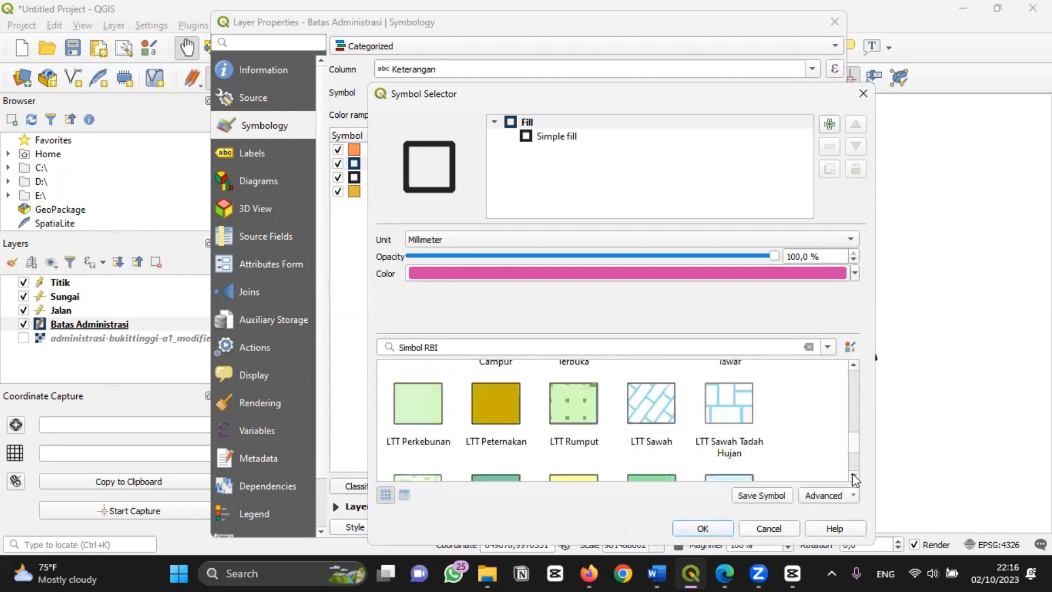
left_click(429, 394)
left_click(704, 528)
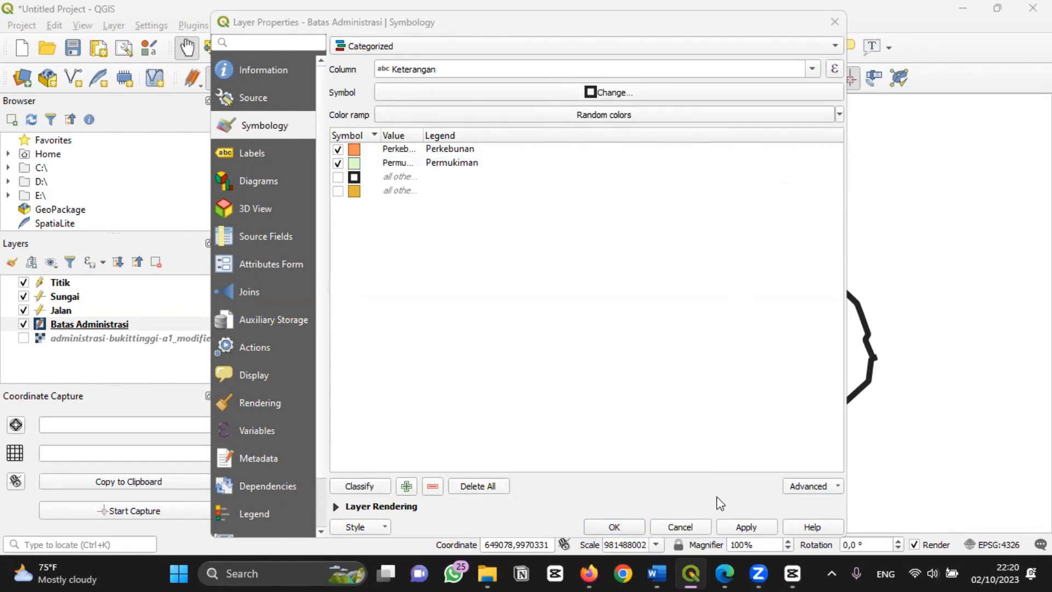
left_click(734, 527)
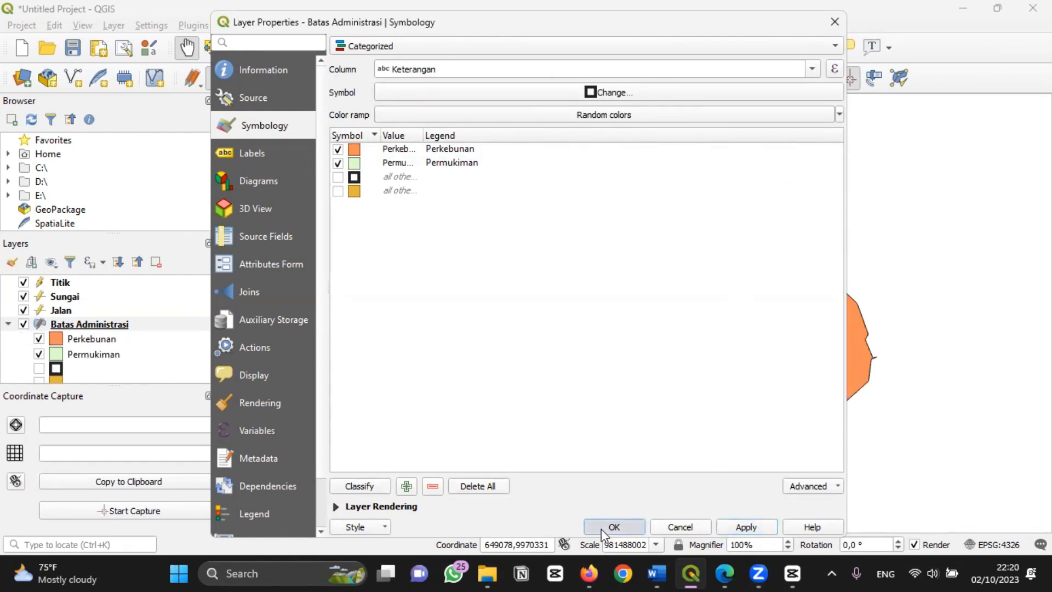
left_click(601, 527)
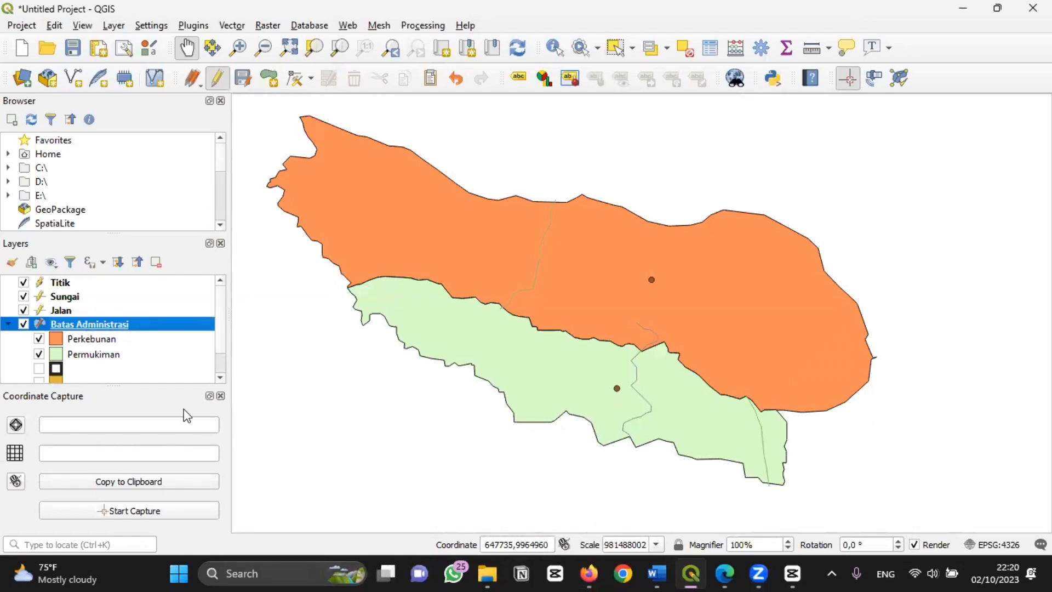
- Open the attribute table of the Jalan layer
right_click(132, 329)
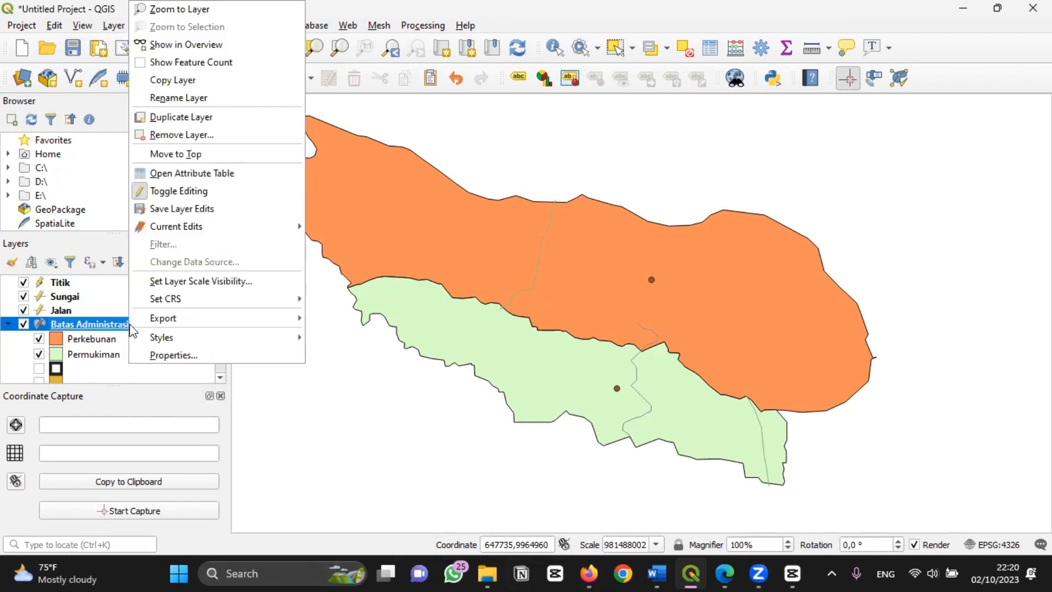
left_click(86, 317)
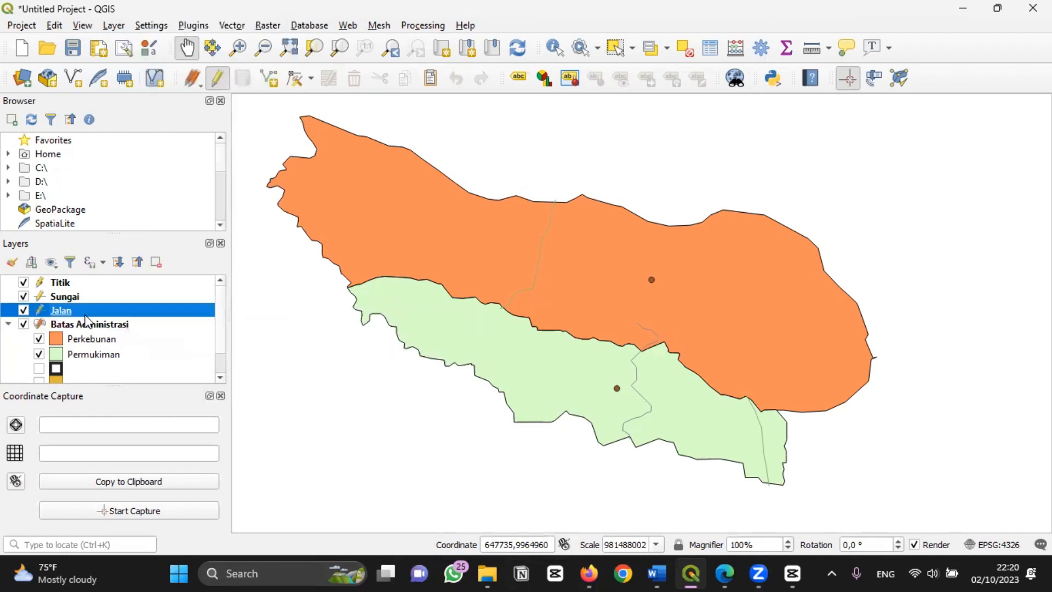
right_click(86, 320)
left_click(211, 172)
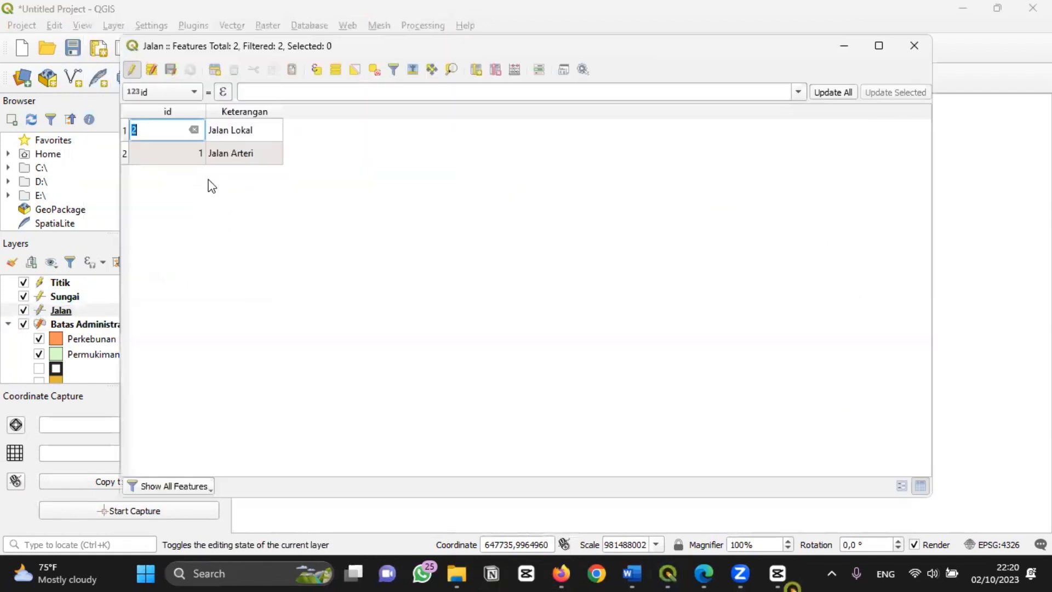
- Try changing the id of the Jalan Lokal record to 1 and set it back to 2
double_click(188, 149)
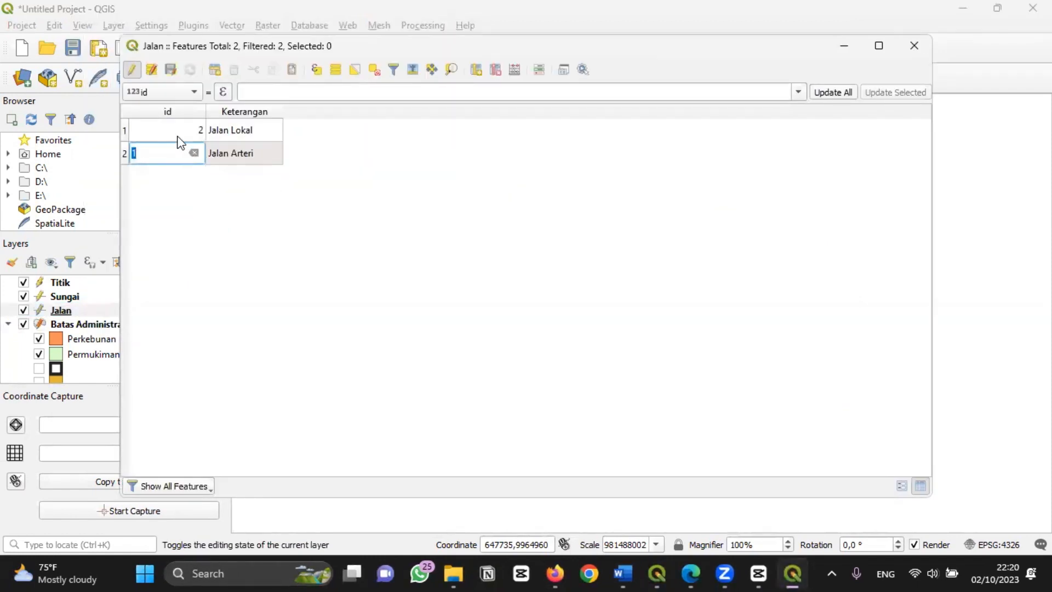
double_click(179, 135)
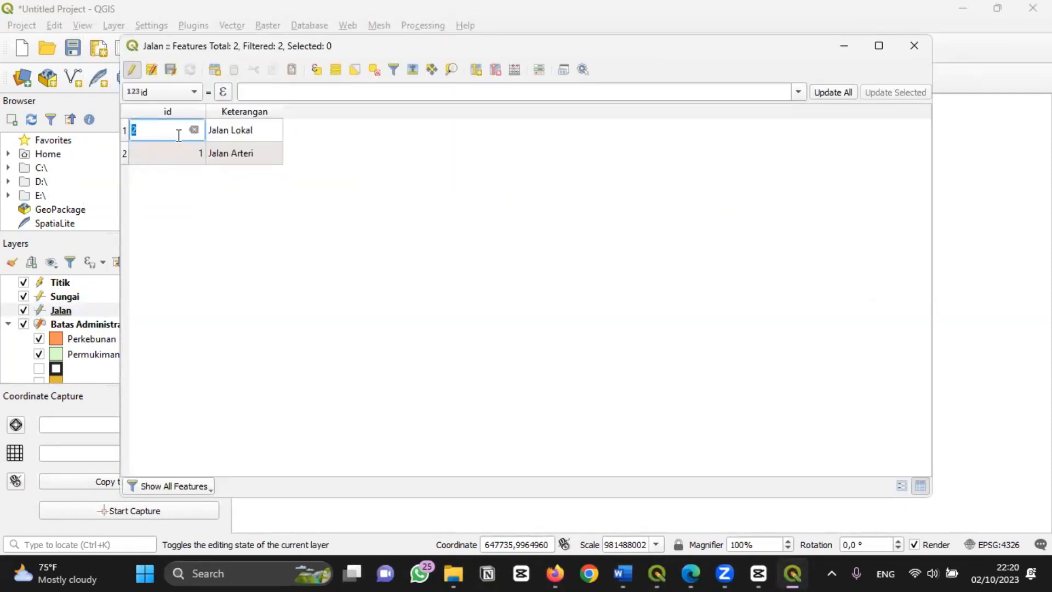
key("BackSpace")
type("1")
double_click(239, 129)
double_click(202, 138)
type("2")
left_click(369, 169)
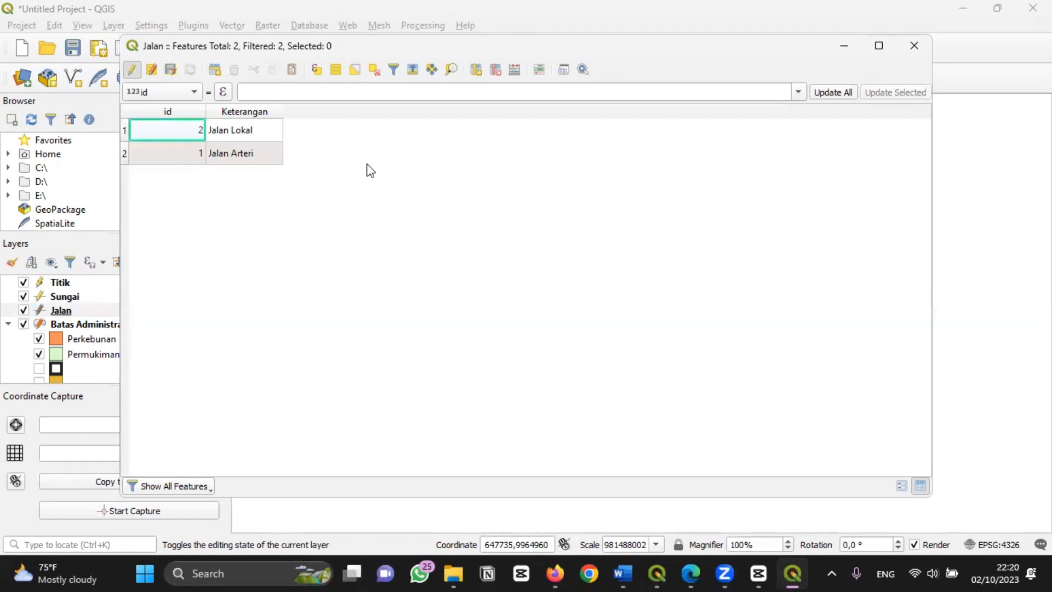
- Set the id of the Jalan Arteri record to 2
double_click(197, 157)
left_click(244, 178)
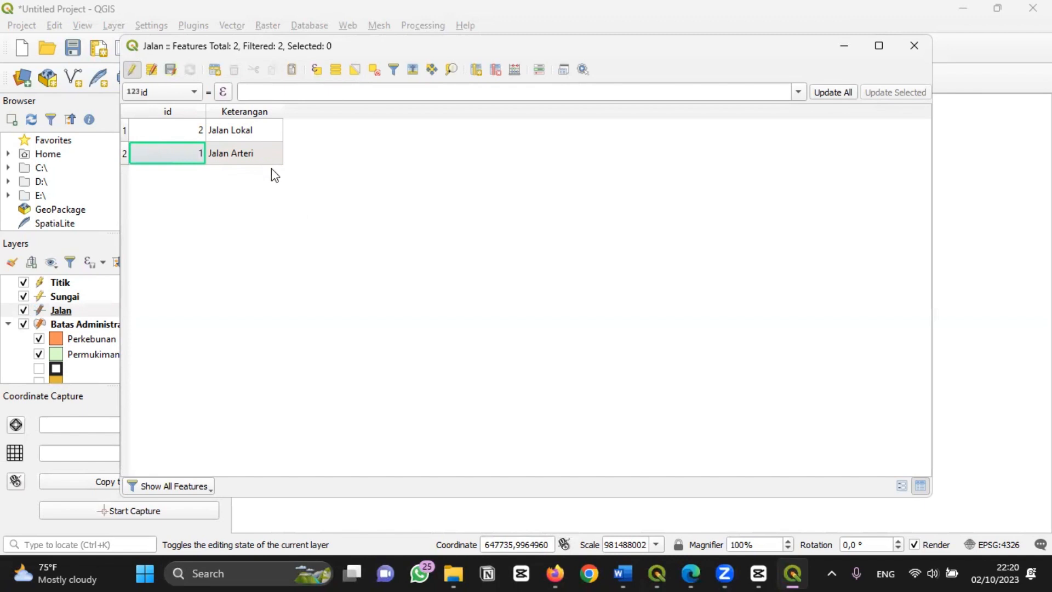
double_click(256, 156)
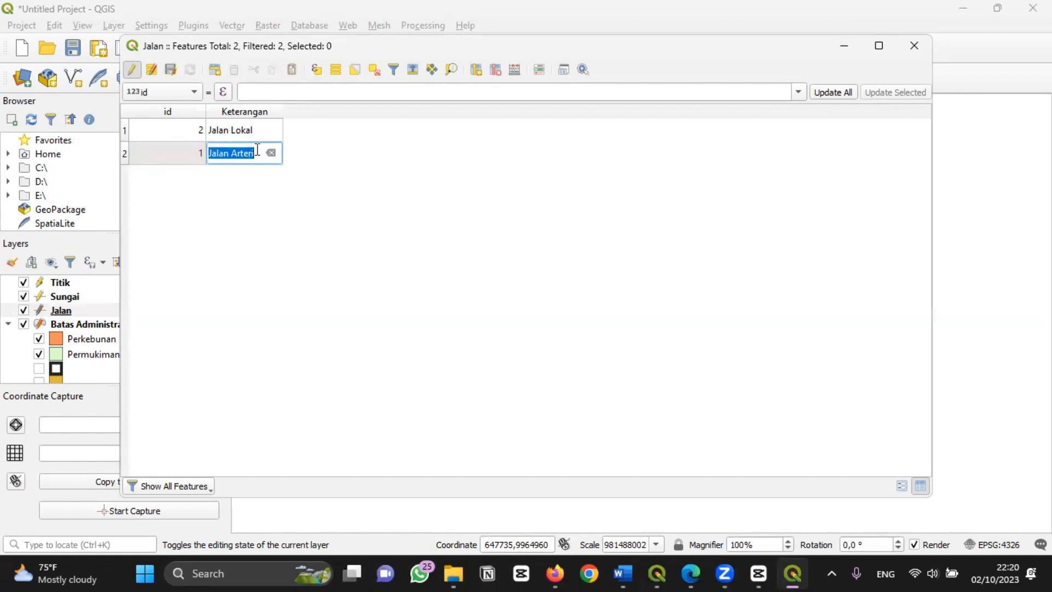
double_click(195, 156)
key("BackSpace")
type("2")
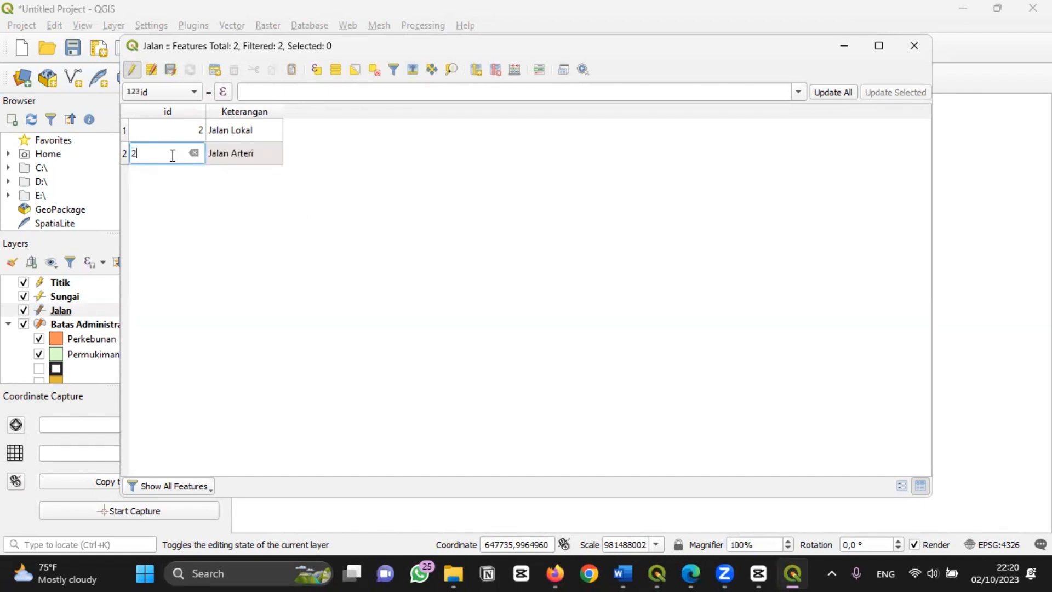
- Set the id of the Jalan Lokal record to 1 and close the attribute table
double_click(247, 130)
double_click(204, 129)
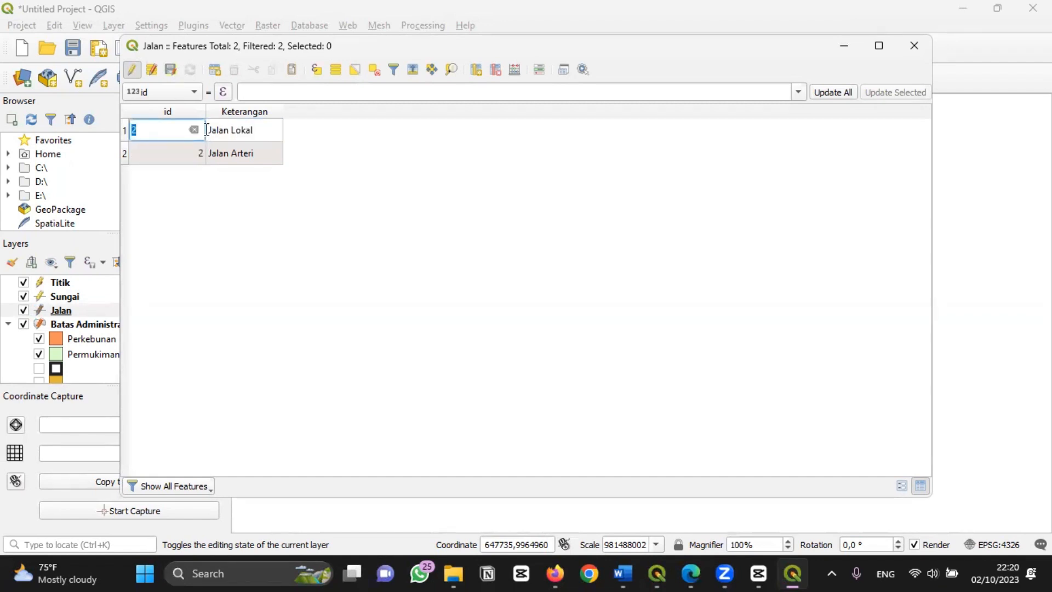
key("BackSpace")
type("1")
key("Return")
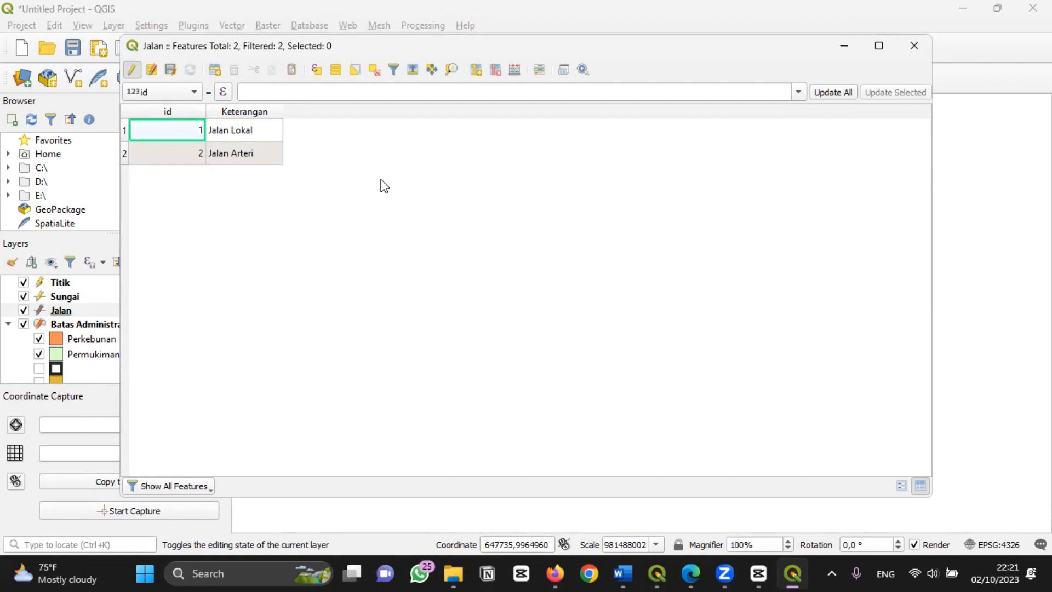
left_click(913, 50)
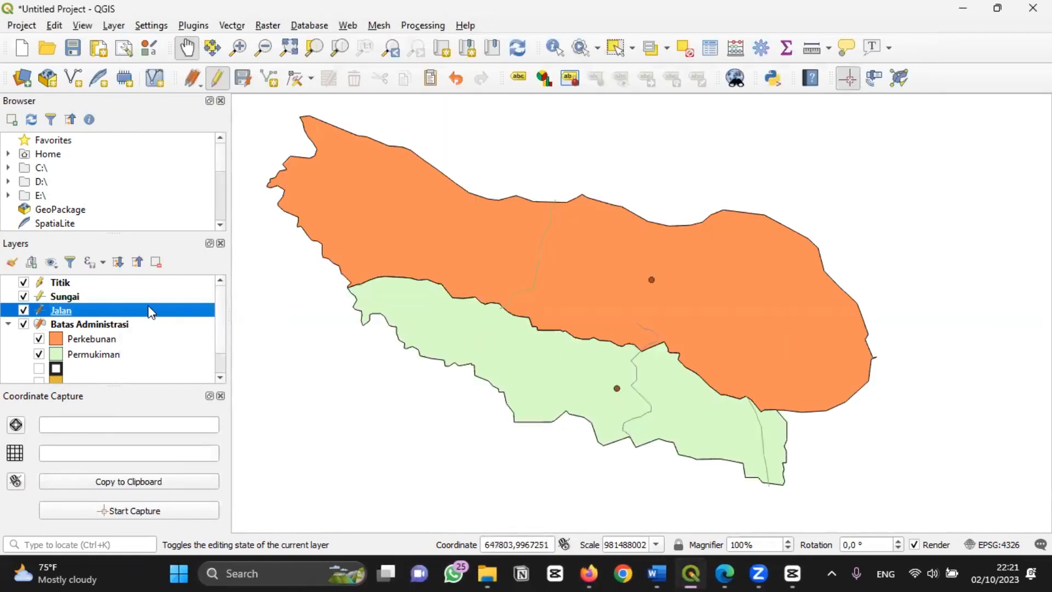
- Switch the Jalan layer's symbology to Categorized on the Keterangan column and classify its values
right_click(131, 310)
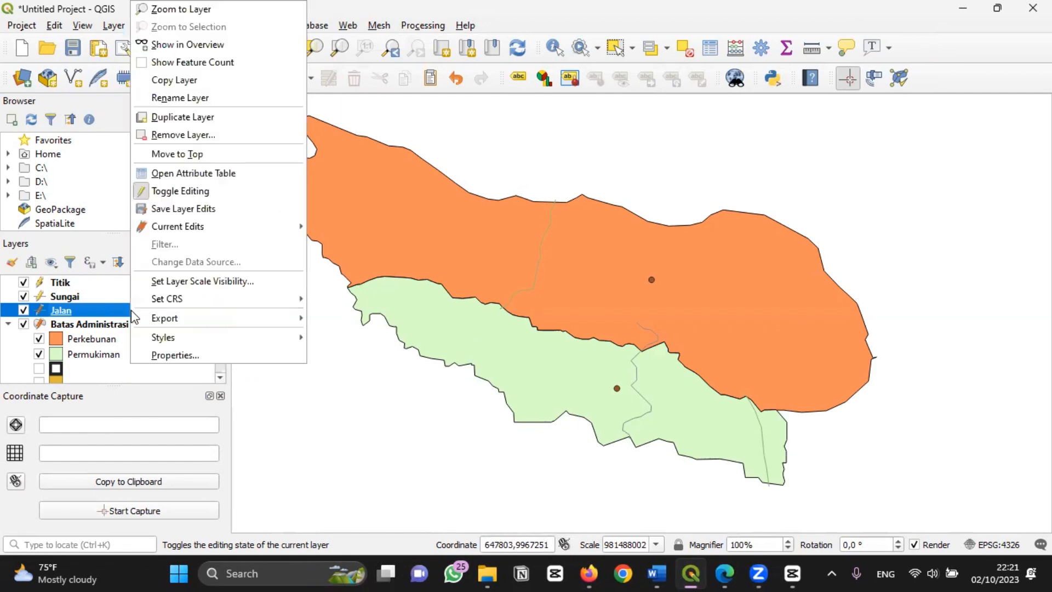
left_click(109, 314)
double_click(109, 311)
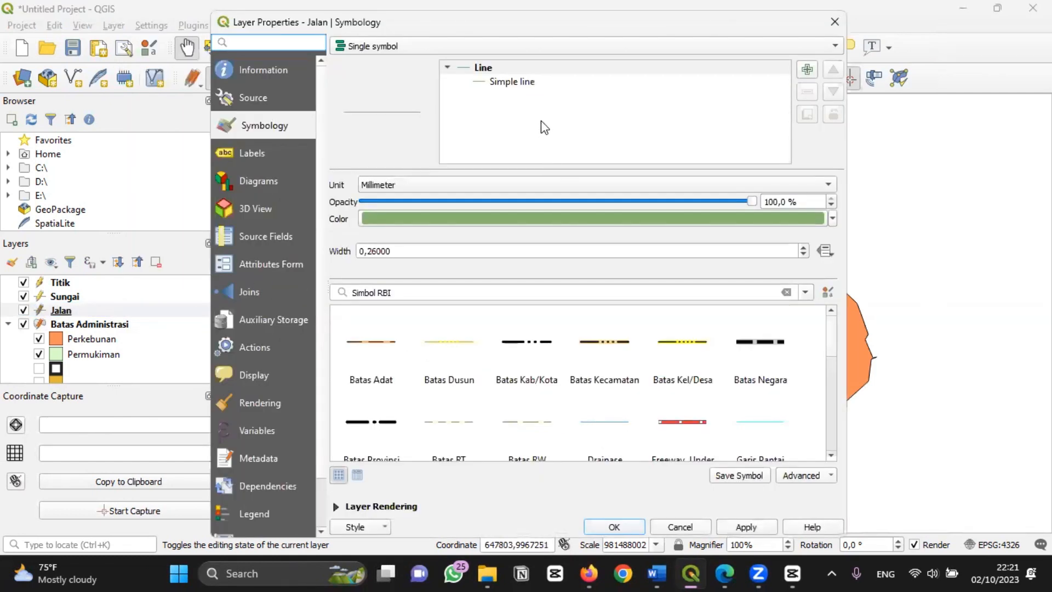
left_click(712, 46)
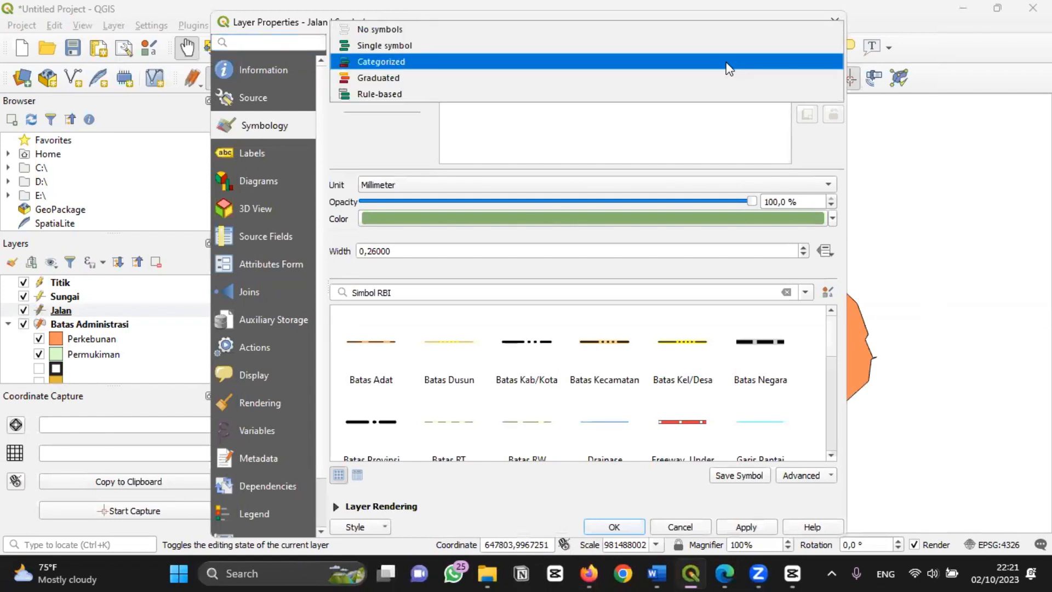
left_click(730, 68)
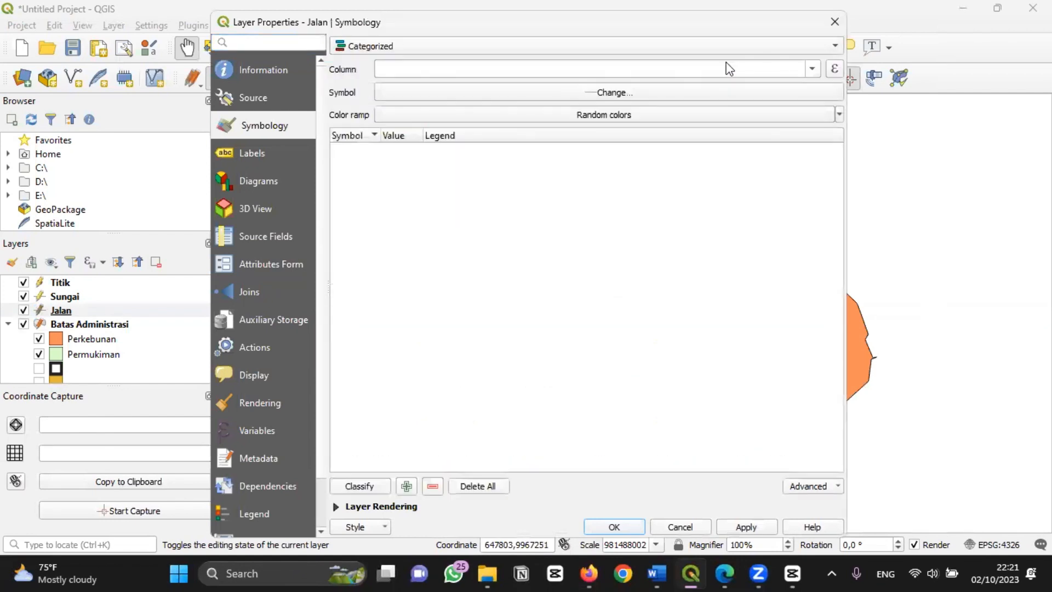
left_click(810, 69)
left_click(800, 102)
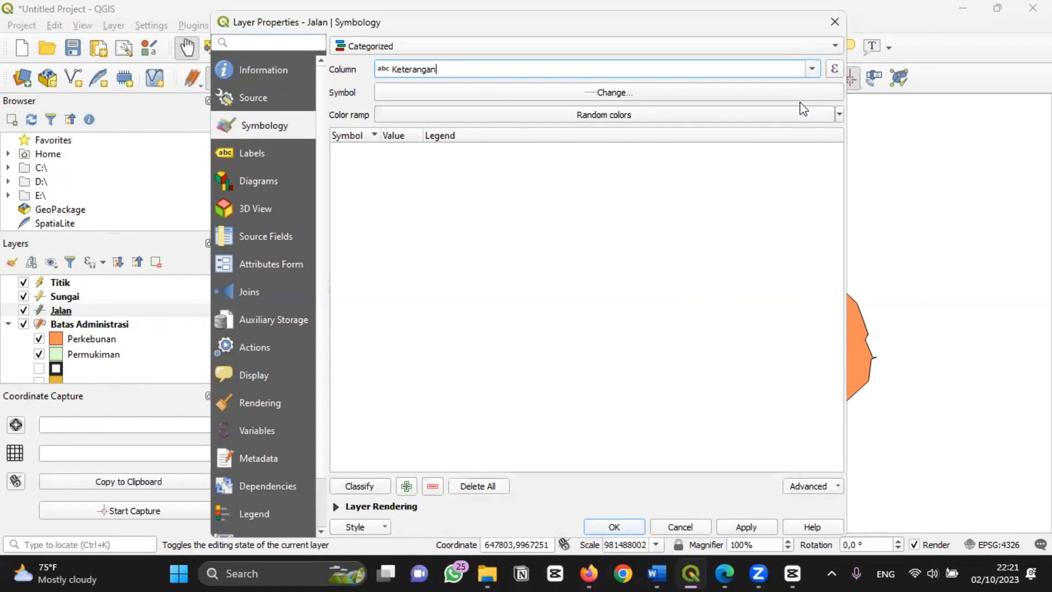
left_click(373, 486)
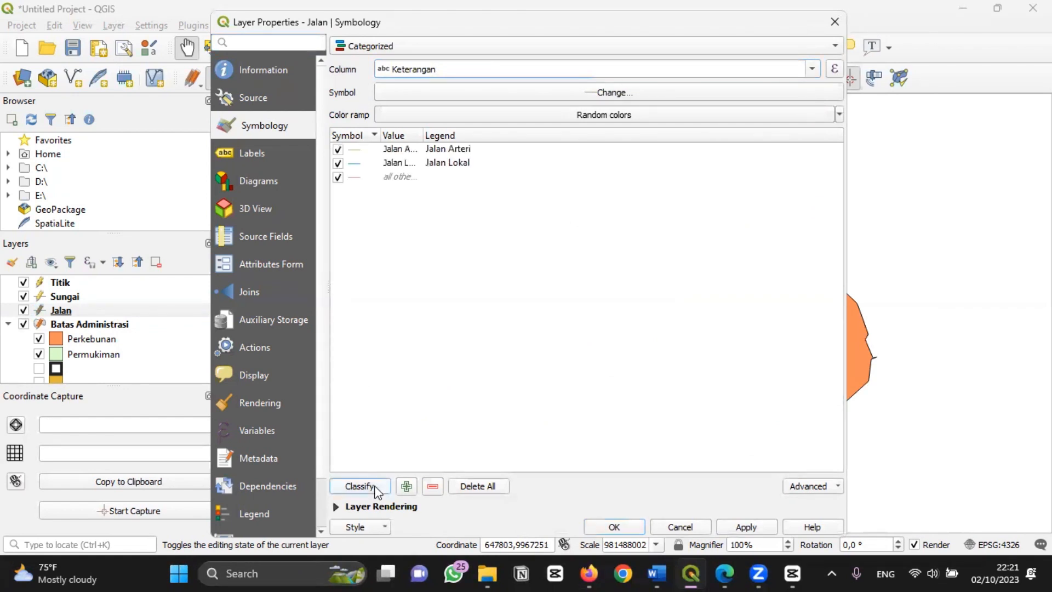
- Assign the Jalan Arteri line symbol from Simbol RBI to the Jalan Arteri category
left_click(700, 94)
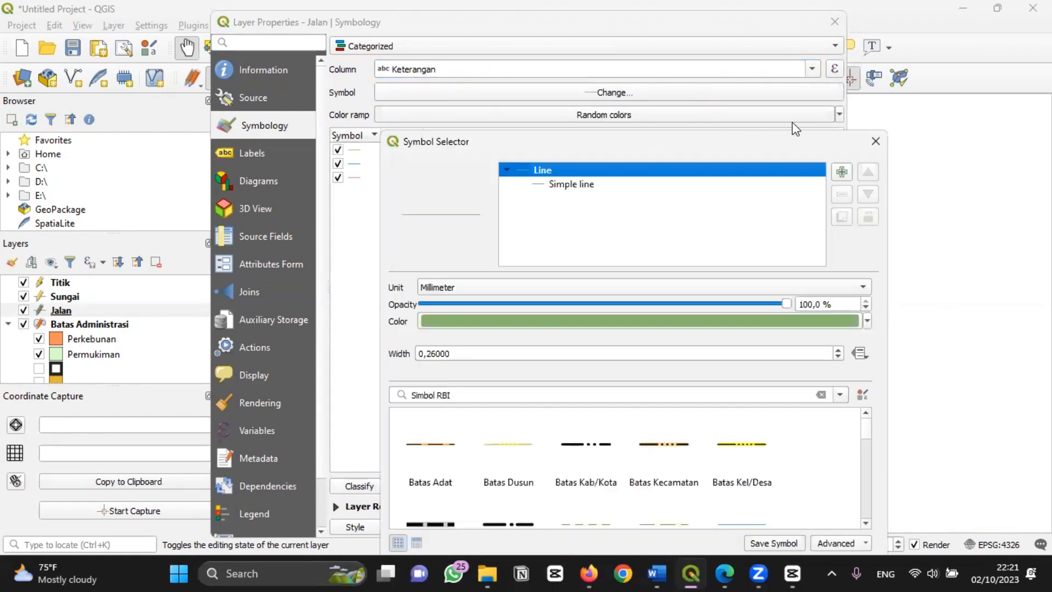
left_click(873, 143)
double_click(361, 152)
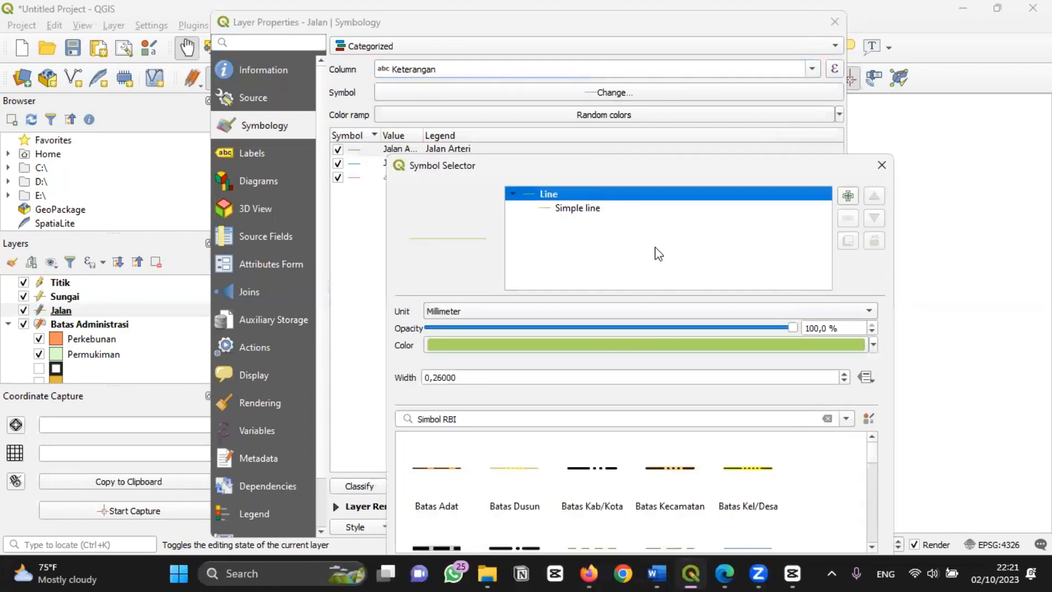
left_click_drag(583, 172, 506, 138)
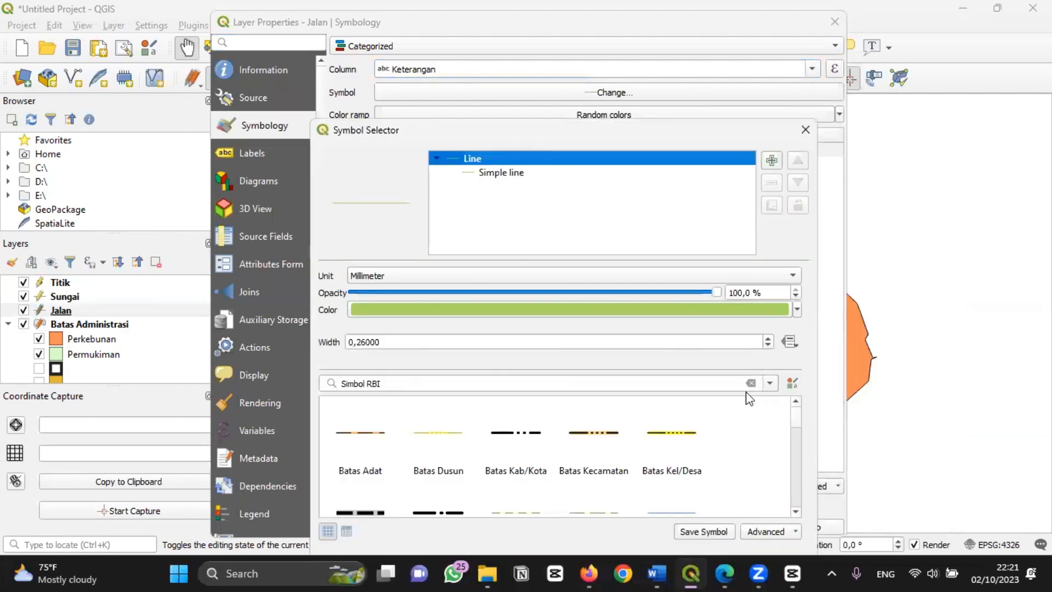
left_click_drag(800, 419, 800, 452)
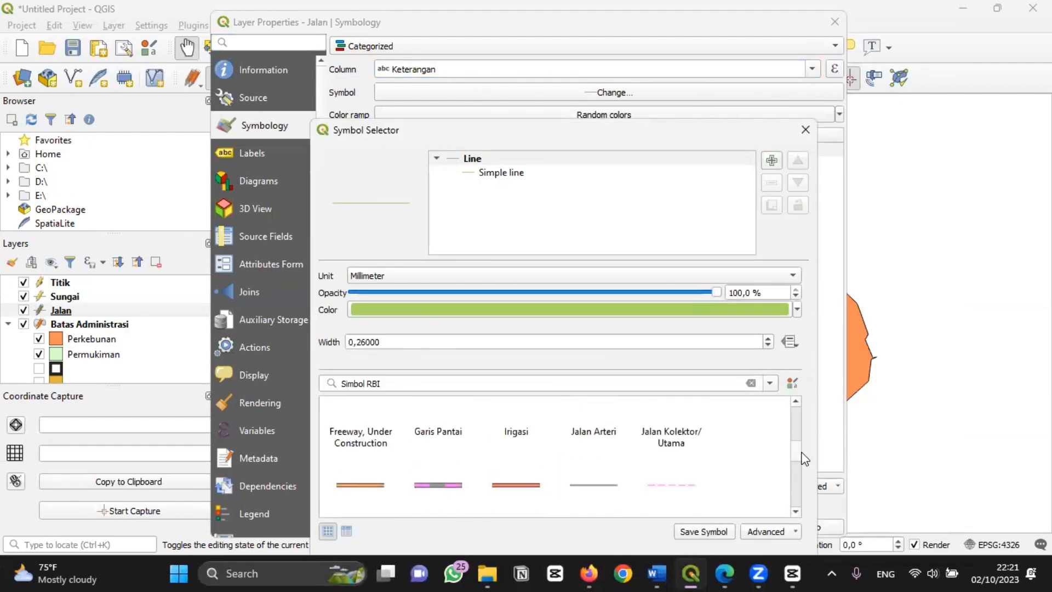
left_click(584, 428)
- Recolor the upper simple line of the Jalan Arteri symbol to red #f70d09
left_click(796, 310)
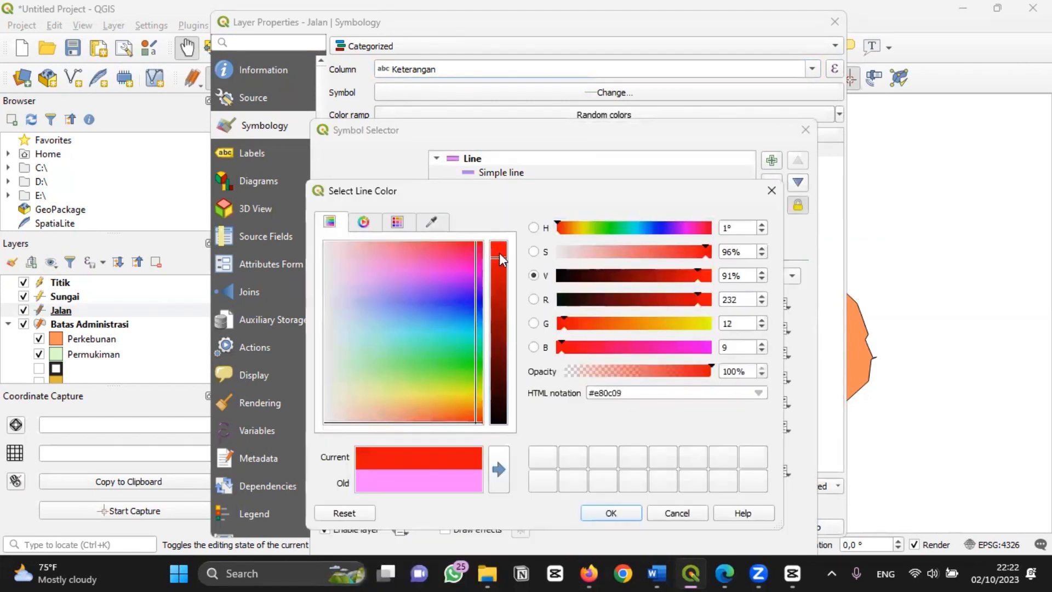
left_click(499, 247)
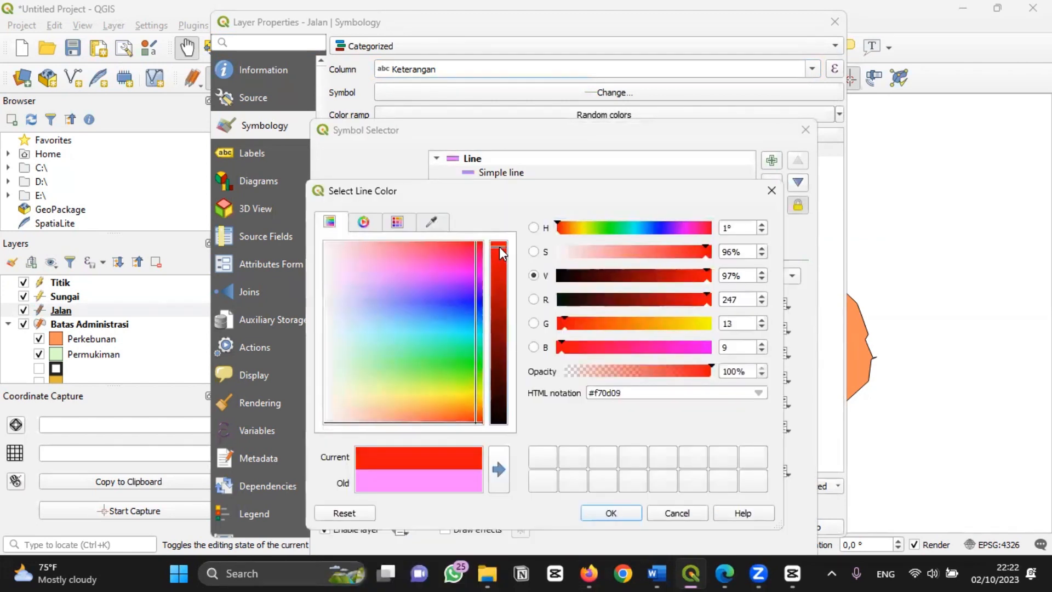
left_click(610, 511)
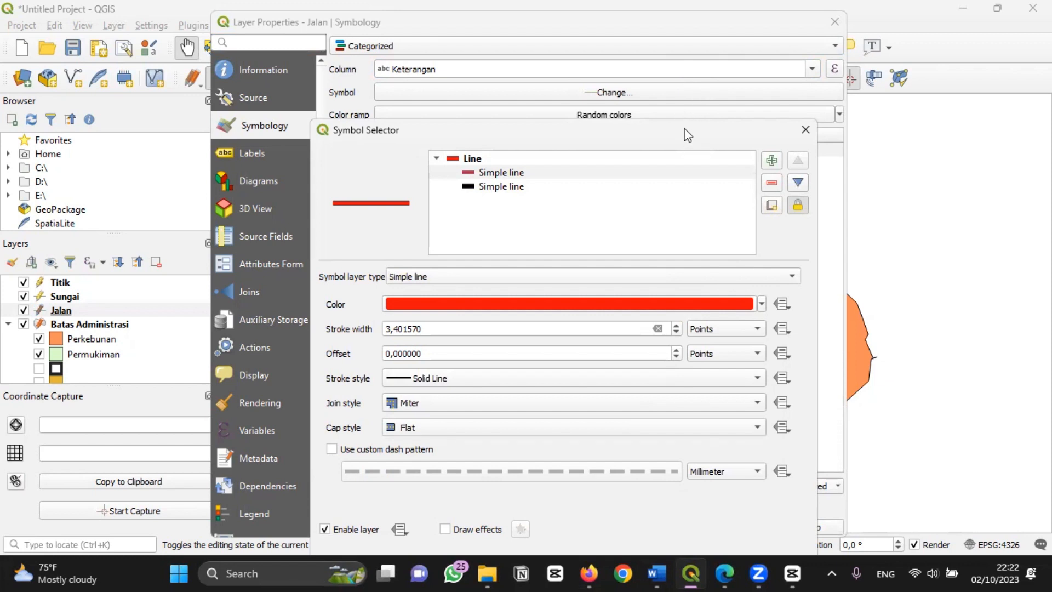
left_click_drag(684, 129, 683, 77)
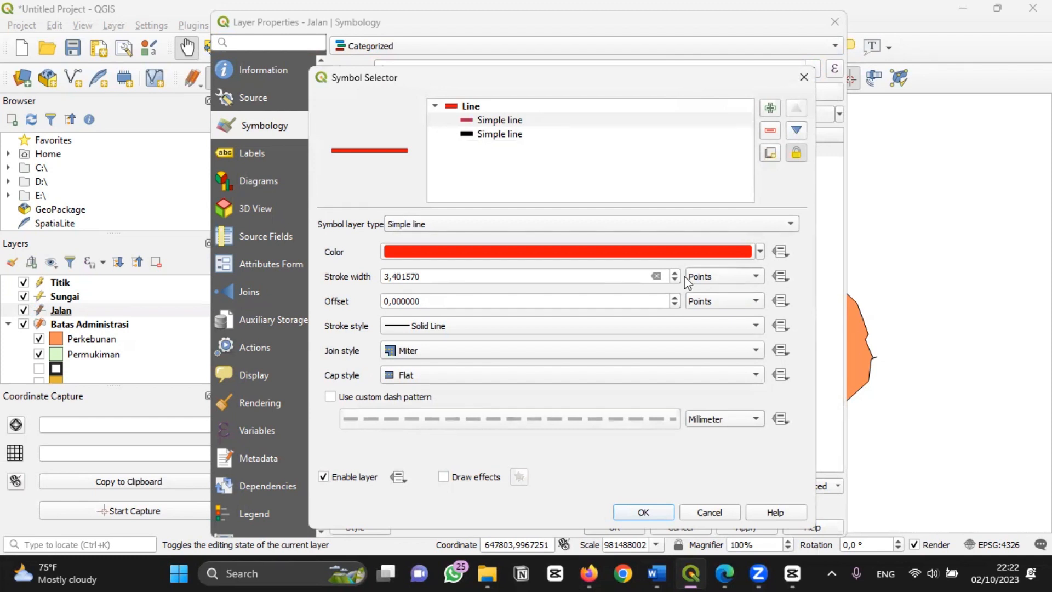
- Set the offset of the red simple line in the Jalan Arteri symbol to 1 point
left_click(500, 137)
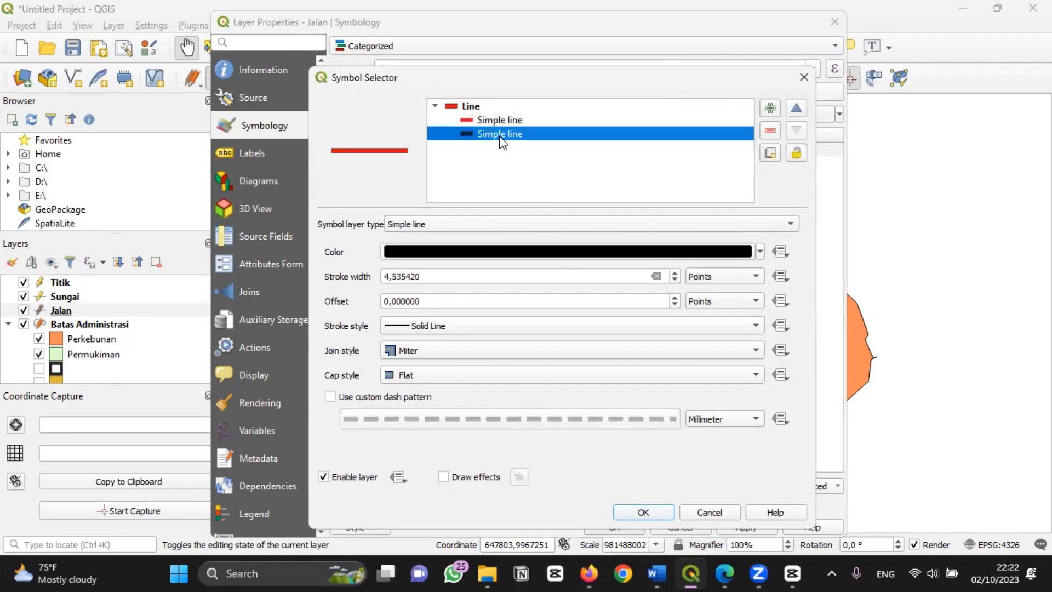
left_click(469, 122)
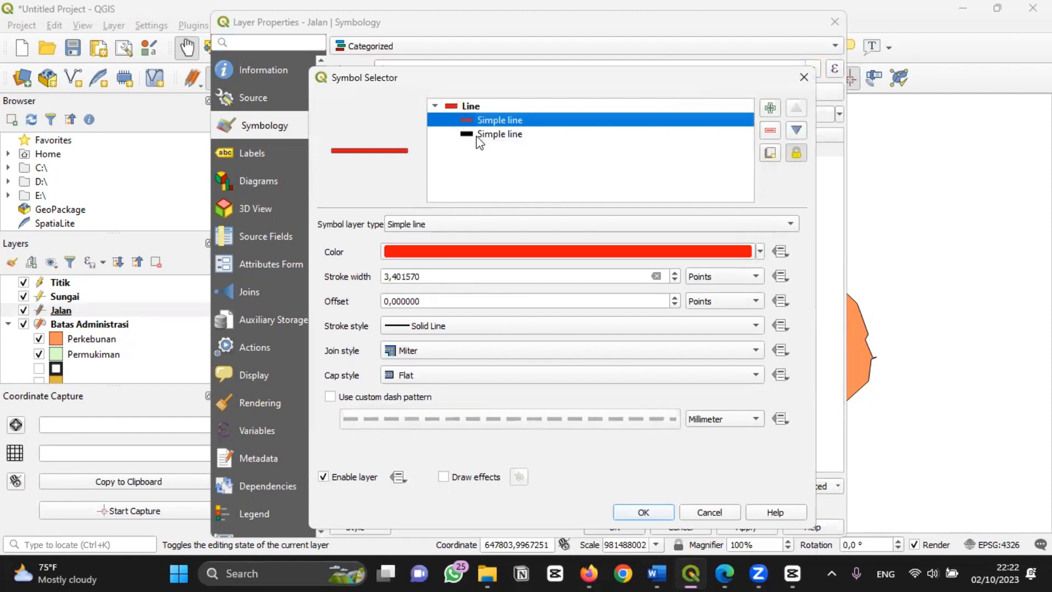
left_click(398, 302)
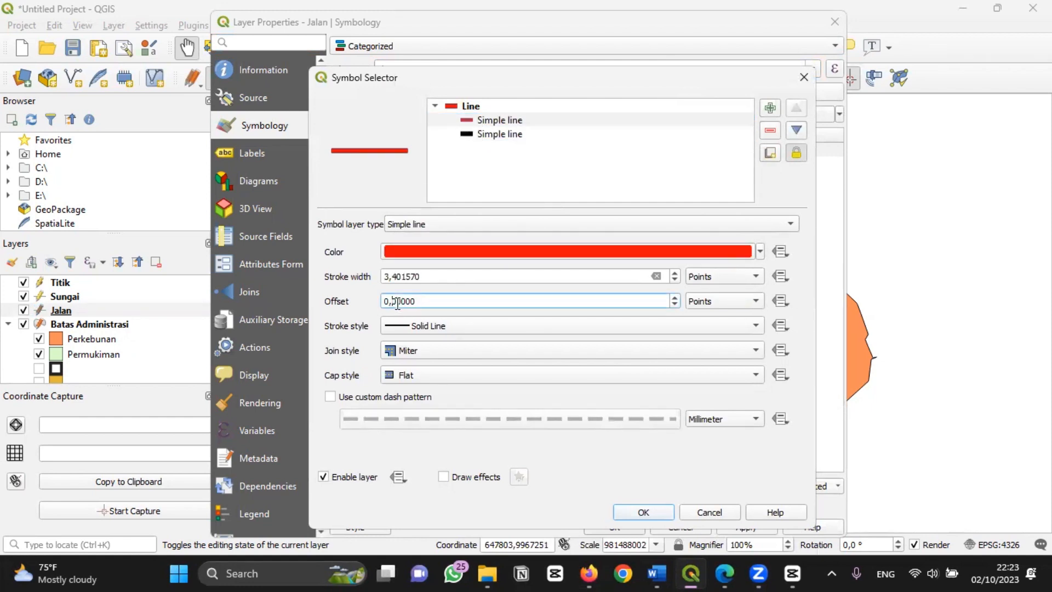
key("BackSpace")
key("BackSpace")
type("1,")
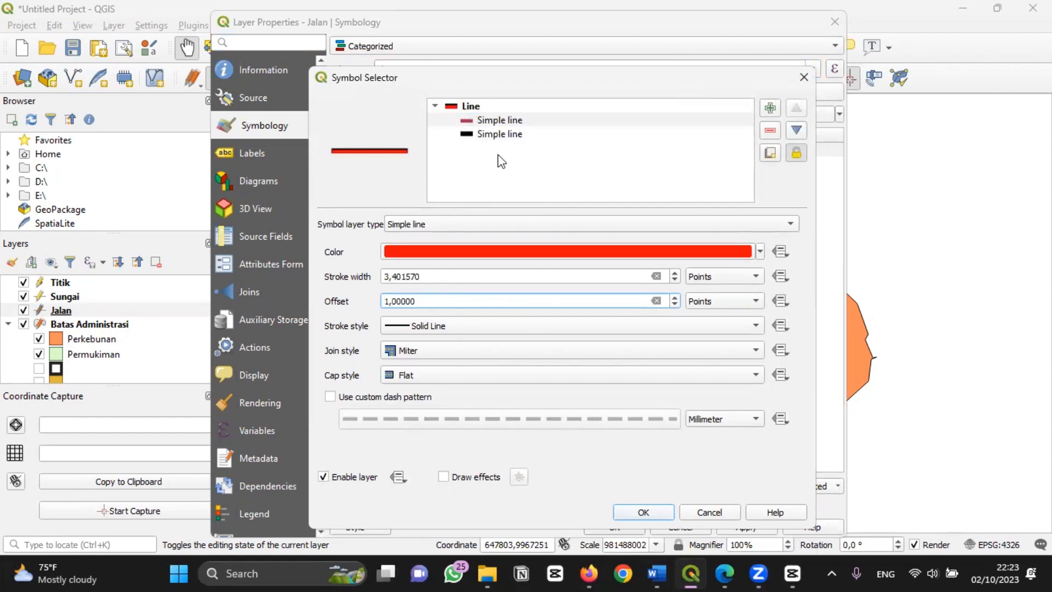
- Change the offset of the black simple line in the Jalan Arteri symbol and accept the symbol
left_click(505, 137)
left_click(396, 300)
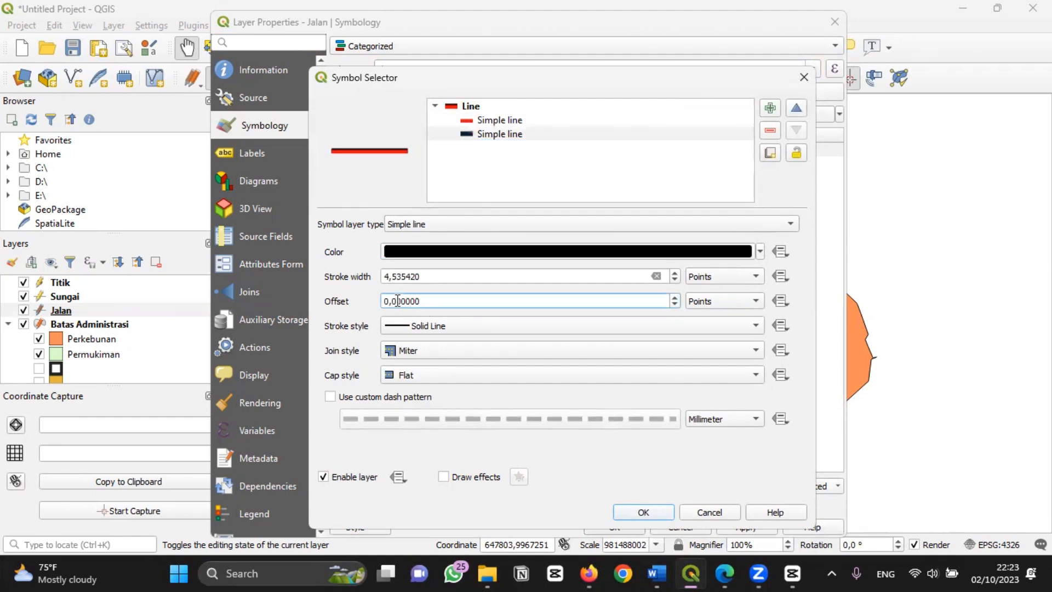
type("5")
left_click(635, 513)
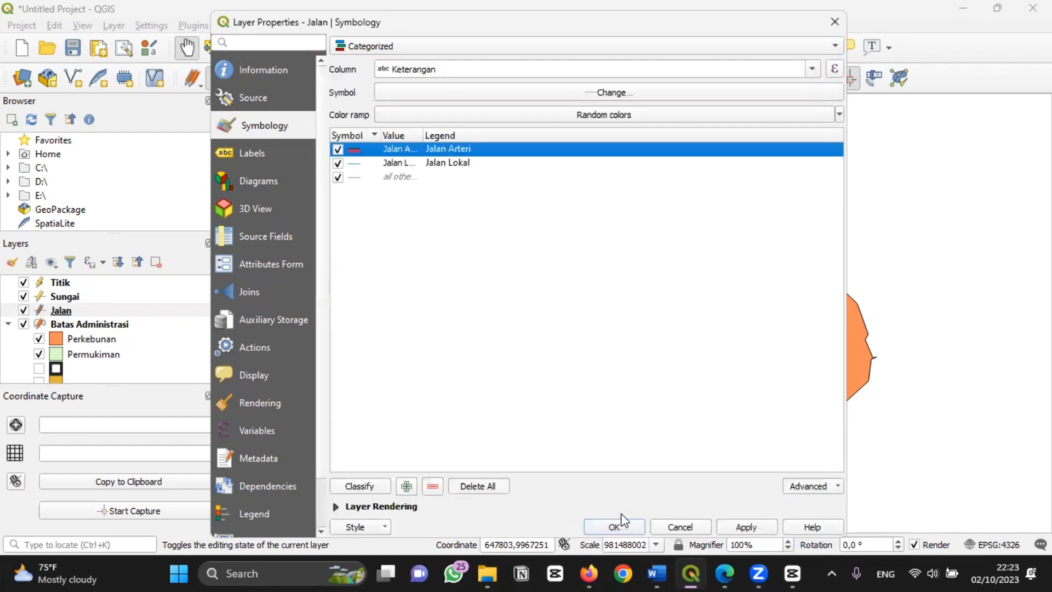
- Apply the categorized symbology to the Jalan layer and close its properties
left_click(774, 7)
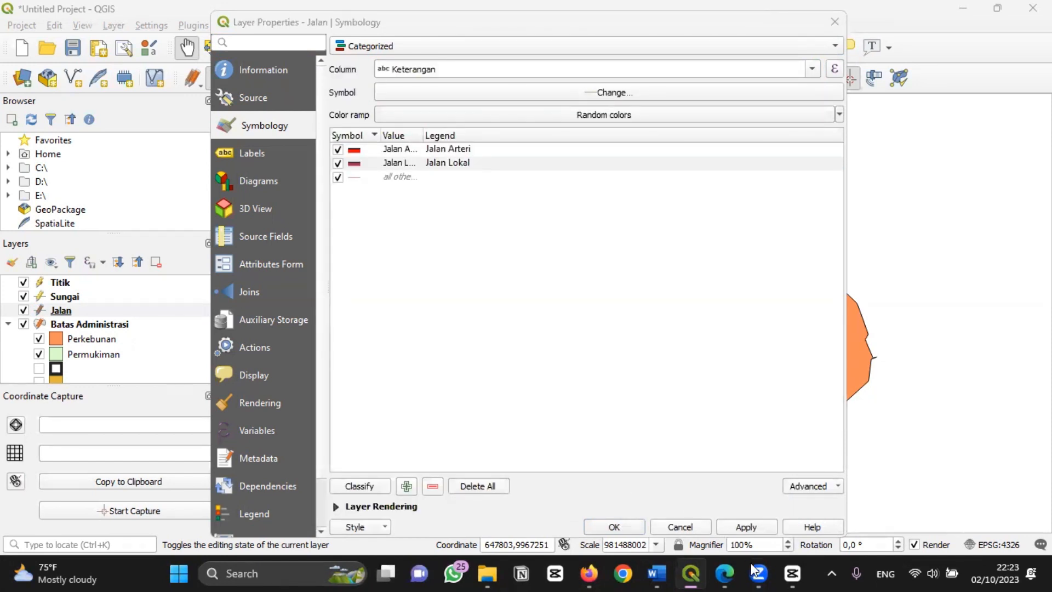
mouse_move(756, 571)
left_click(746, 526)
left_click(609, 527)
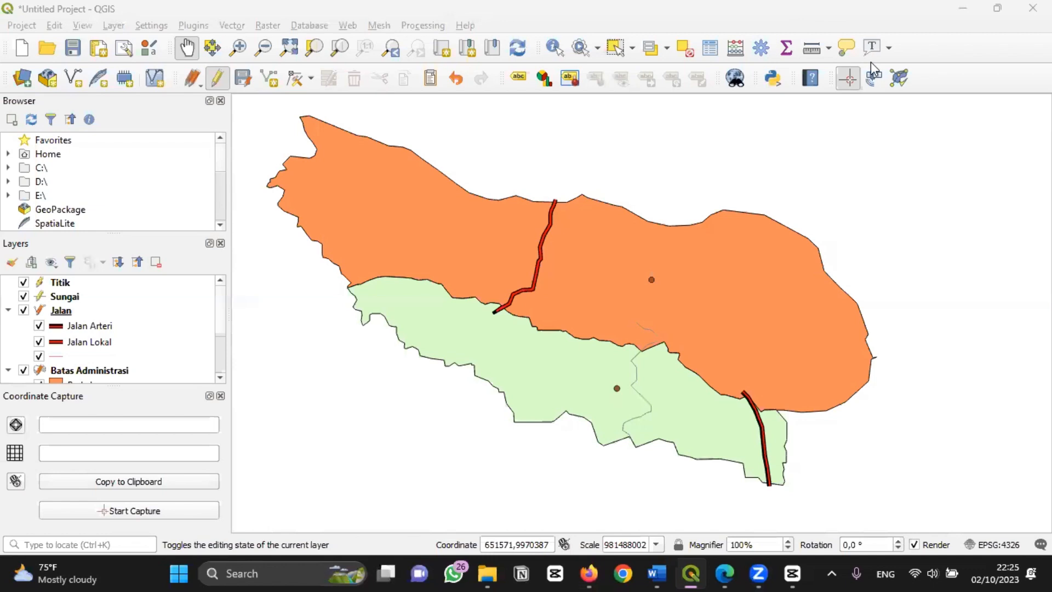
- Check the id and Keterangan values in the Sungai layer's attribute table
left_click(68, 299)
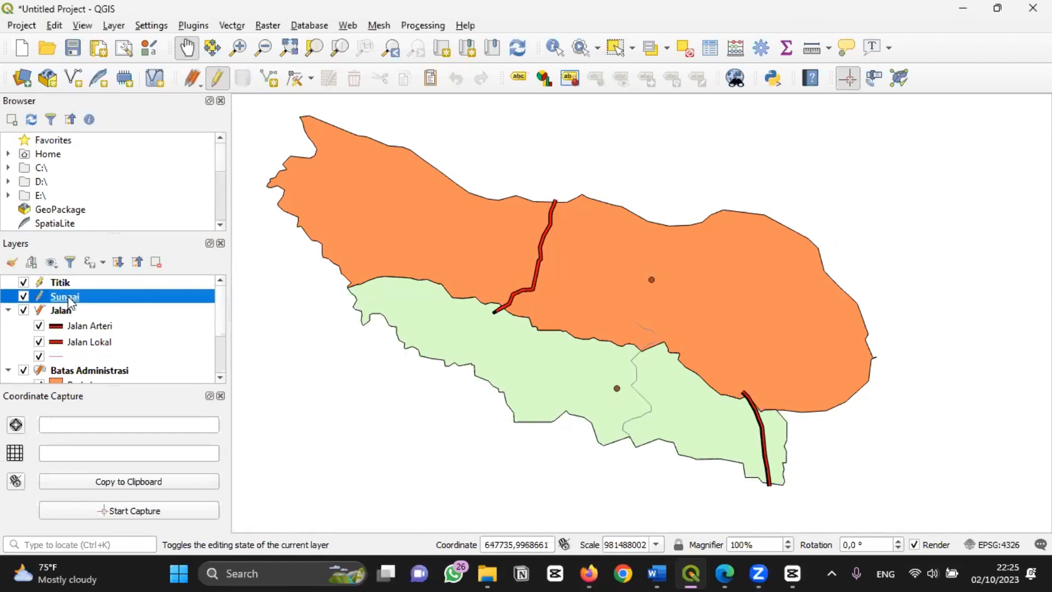
right_click(69, 300)
left_click(157, 174)
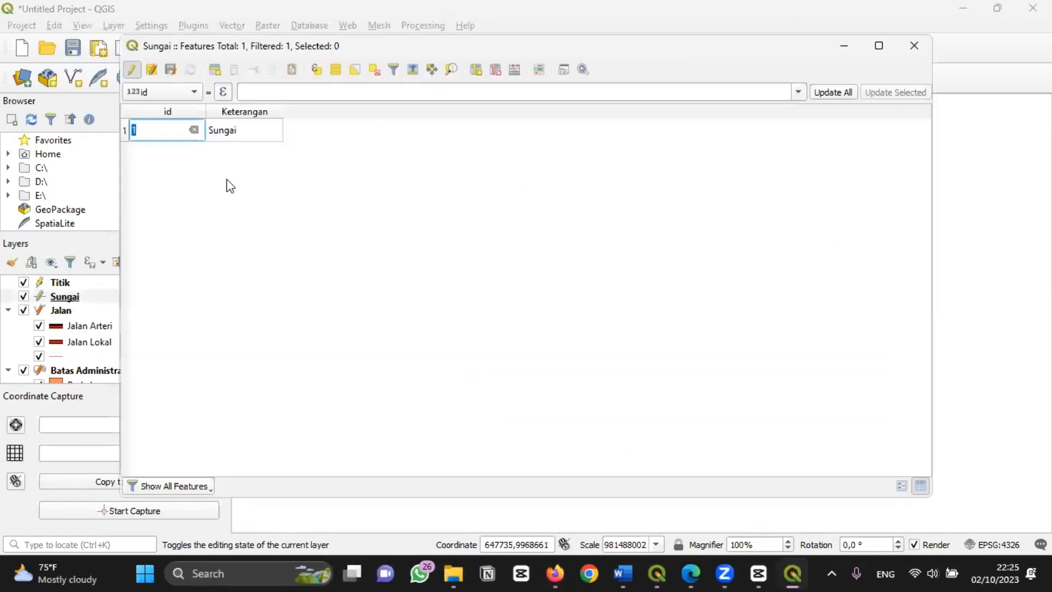
left_click(904, 53)
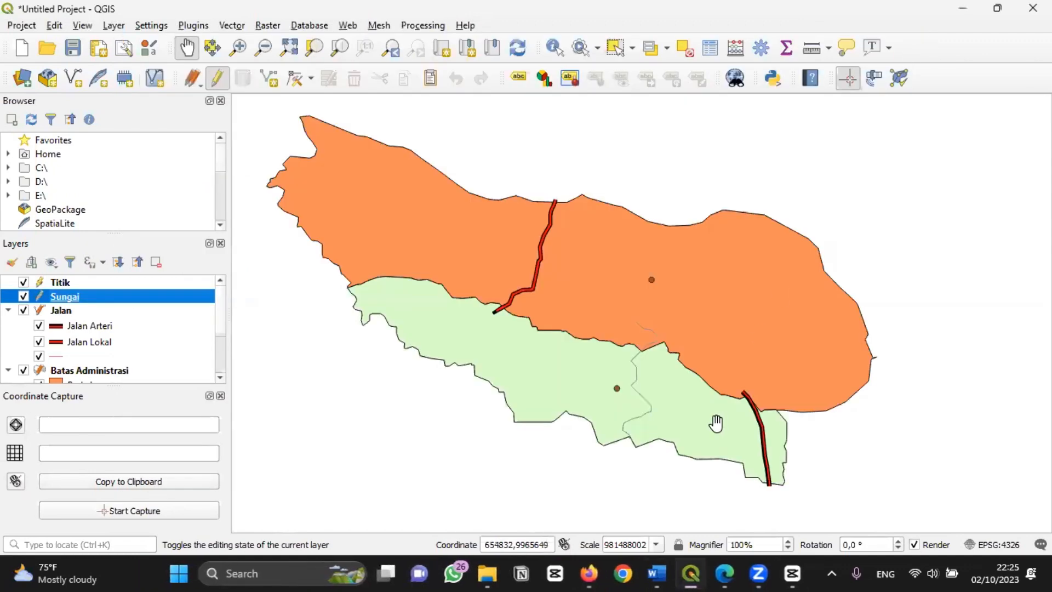
- Assign the Sungai_1 symbol from Simbol RBI to the Sungai layer
double_click(138, 298)
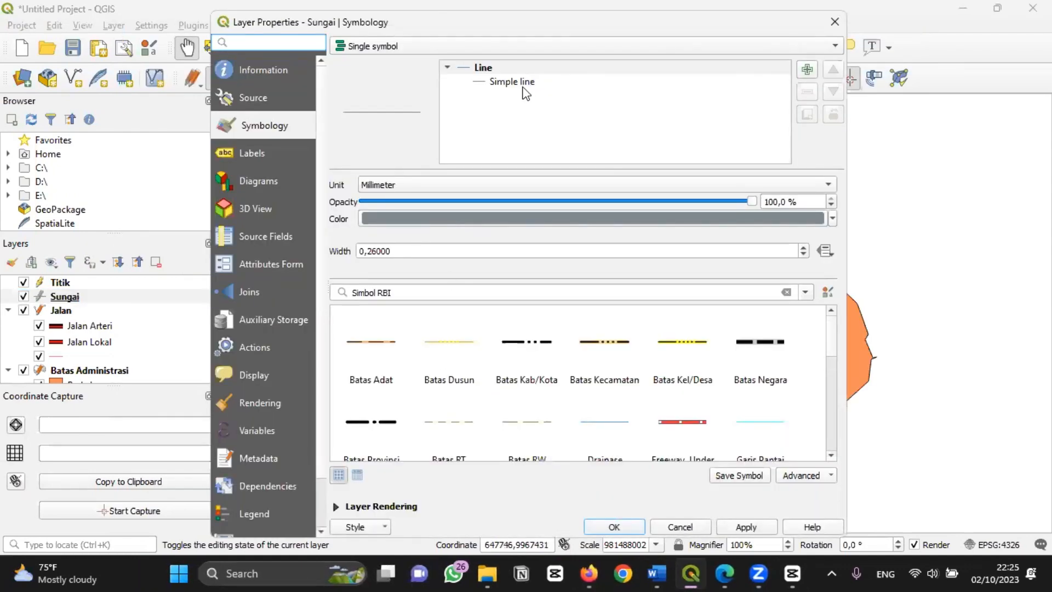
left_click_drag(832, 337, 845, 408)
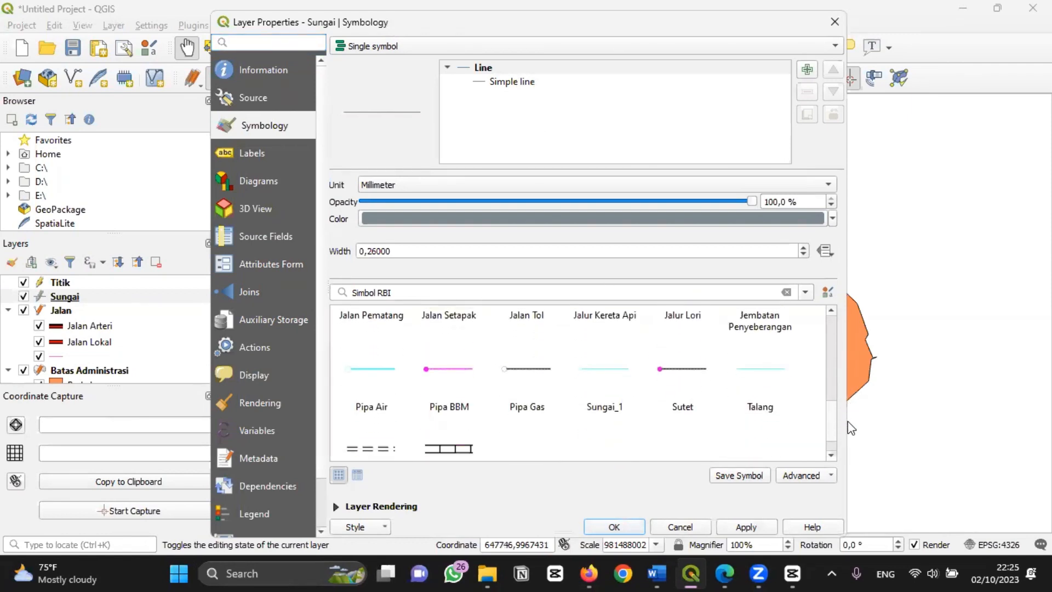
left_click(640, 390)
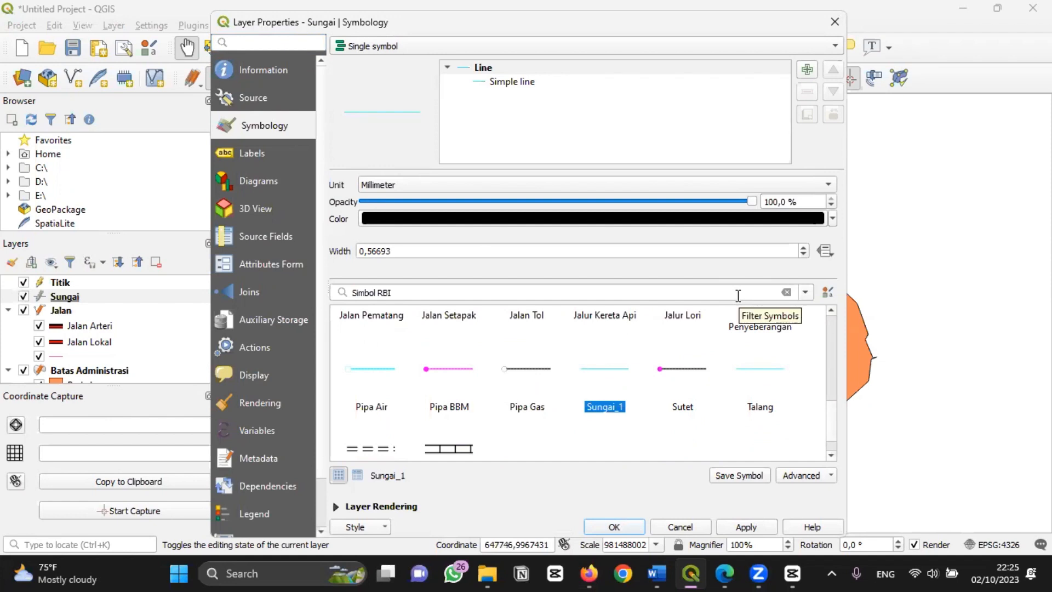
- Set the stroke width of the Sungai layer's simple line to 1 point, apply it and close the layer properties
left_click(524, 83)
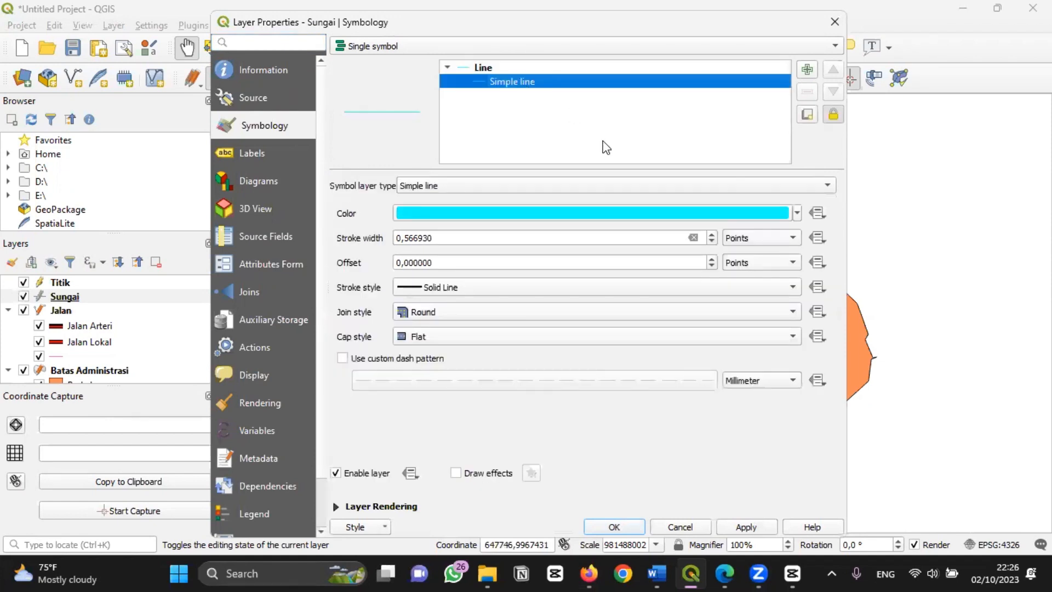
left_click(411, 238)
key("BackSpace")
key("BackSpace")
key("BackSpace")
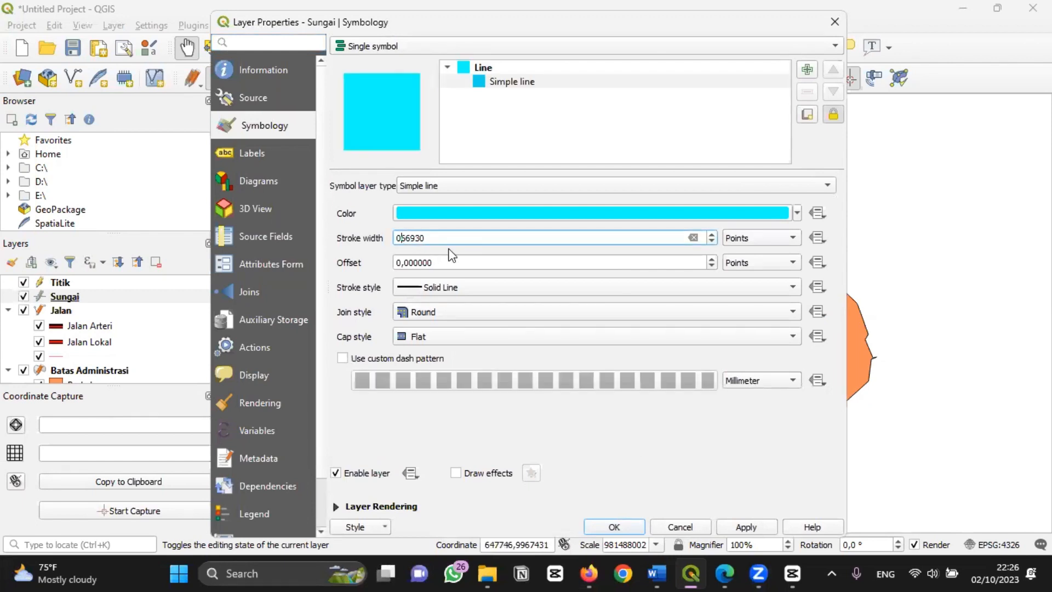
type("1,6")
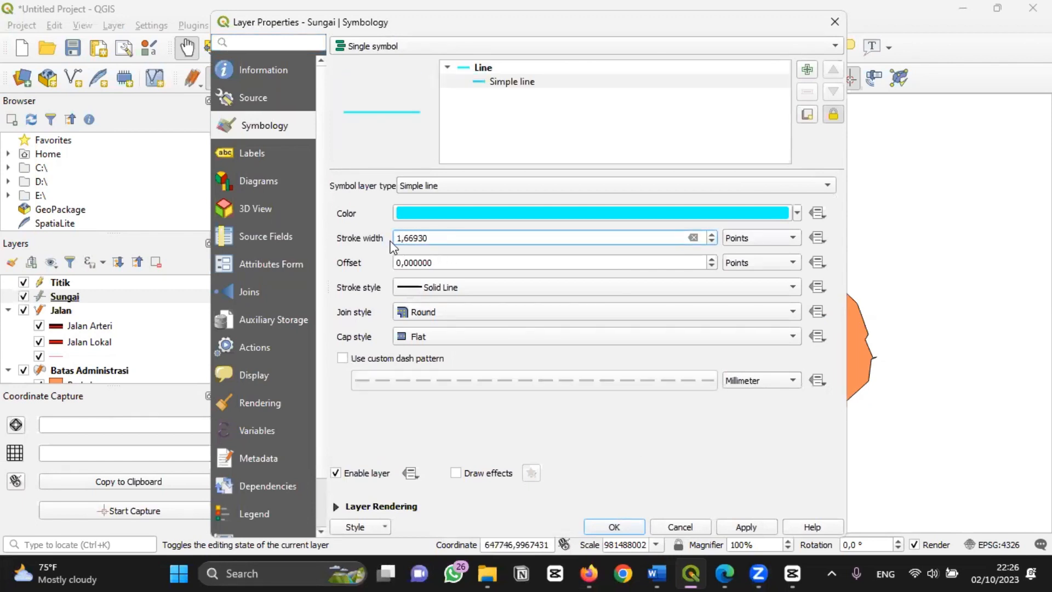
left_click_drag(433, 238, 405, 238)
type("000000")
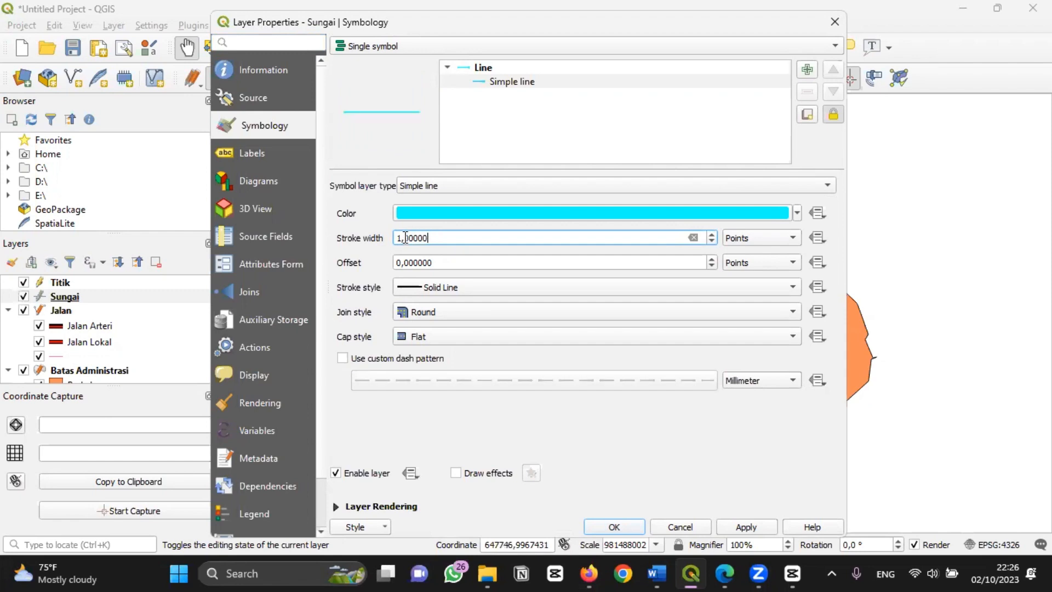
left_click(742, 526)
left_click(614, 527)
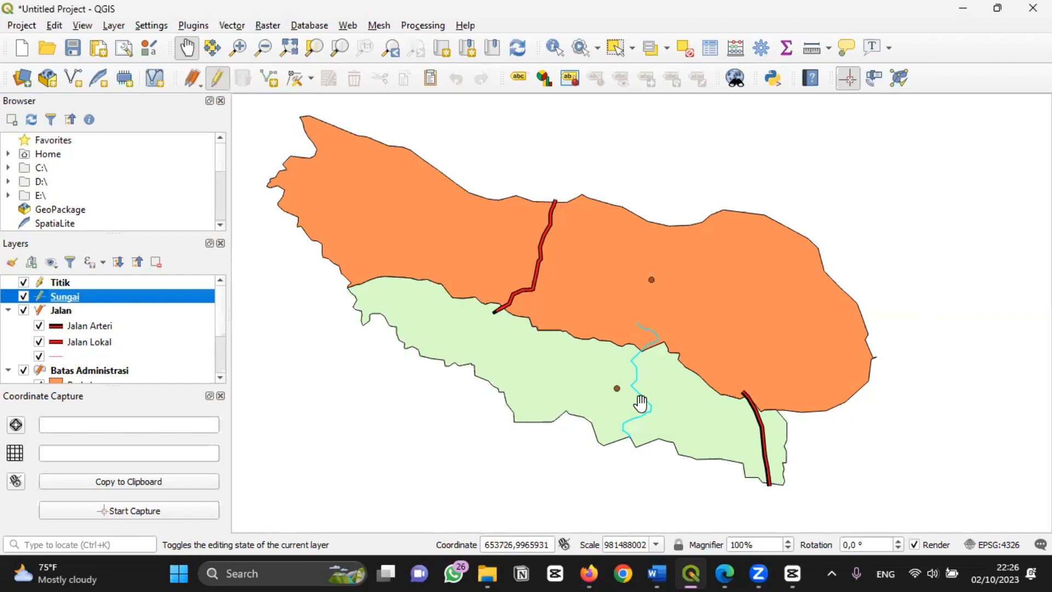
- Check the id and Keterangan values in the Titik layer's attribute table
right_click(102, 290)
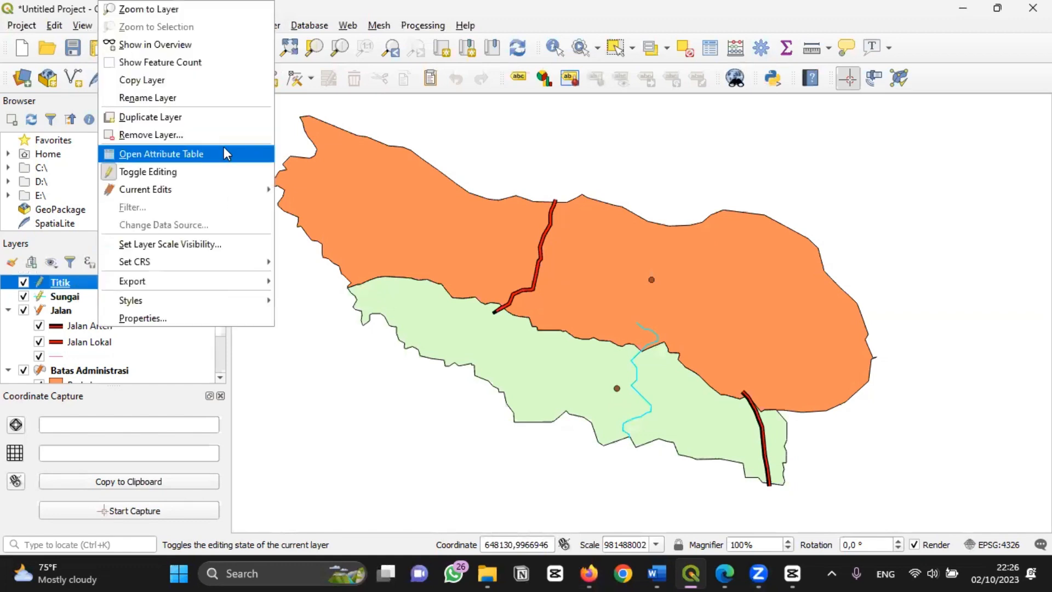
left_click(224, 147)
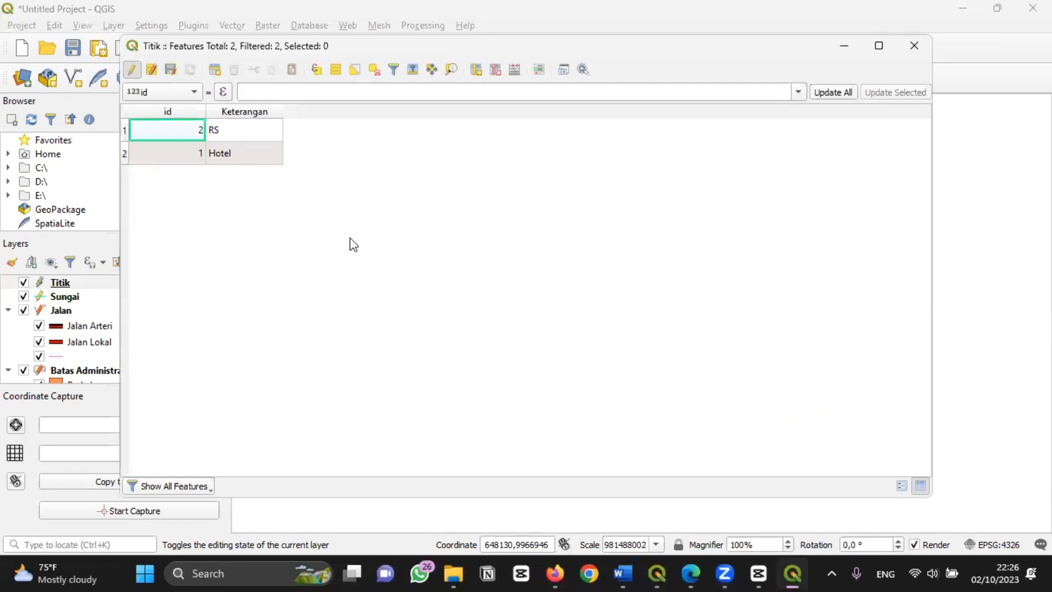
left_click(912, 46)
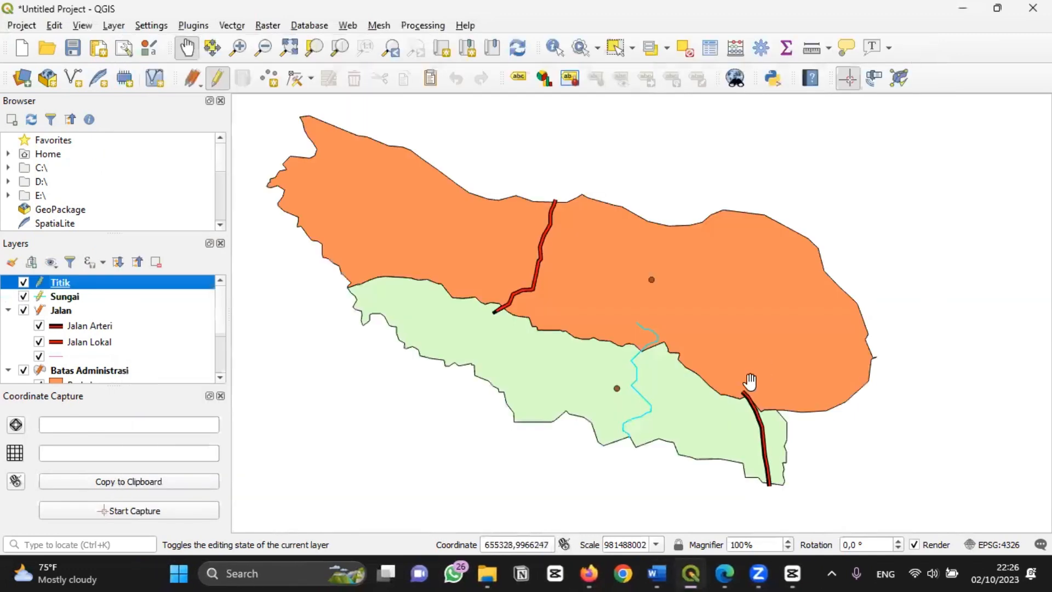
- Switch the Titik layer to categorized symbology on the Keterangan column and classify its values
double_click(101, 284)
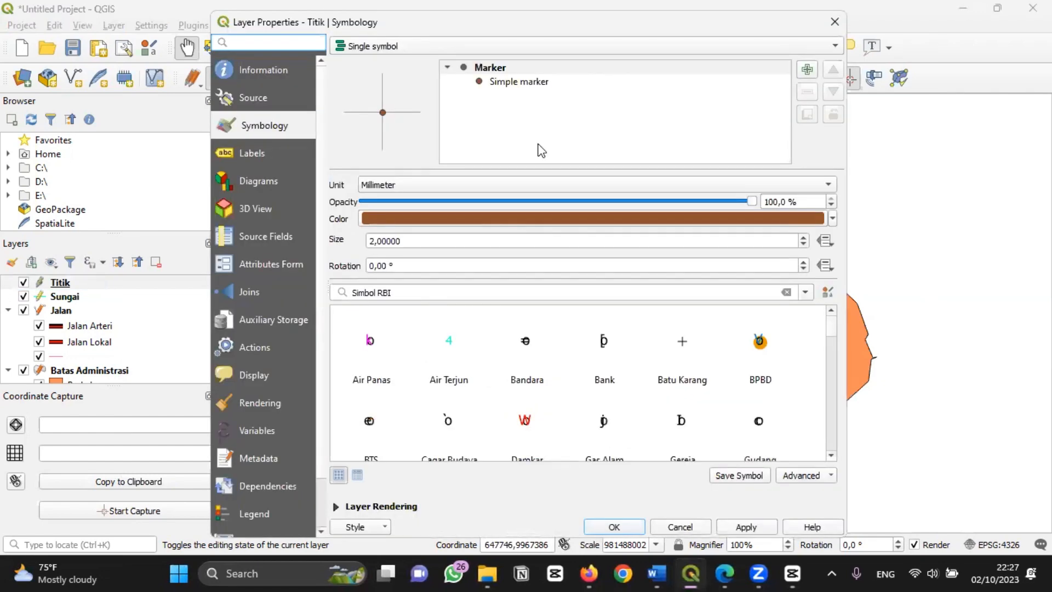
left_click(519, 82)
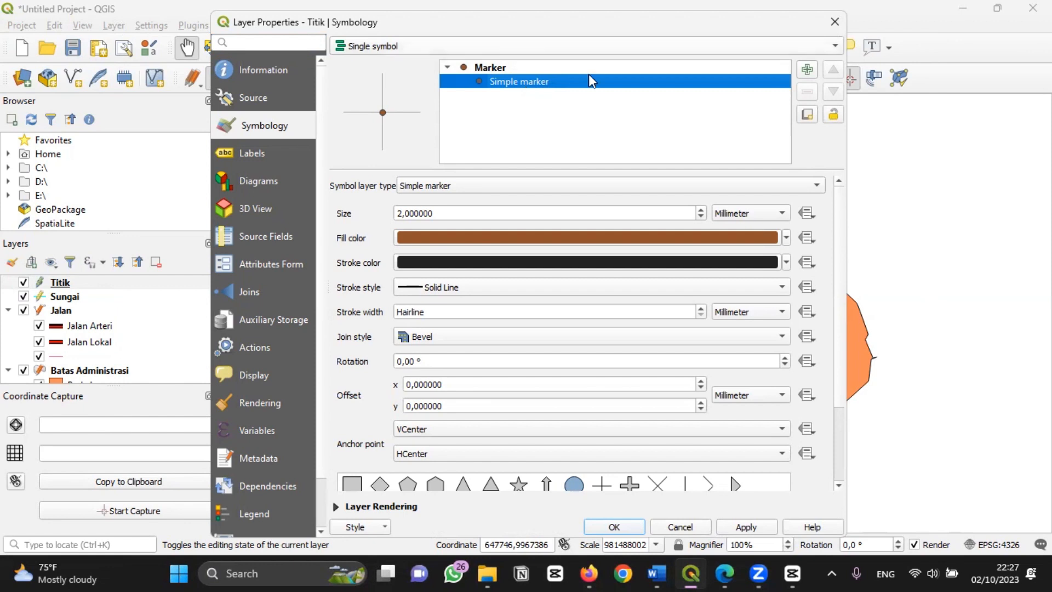
left_click(685, 46)
left_click(685, 65)
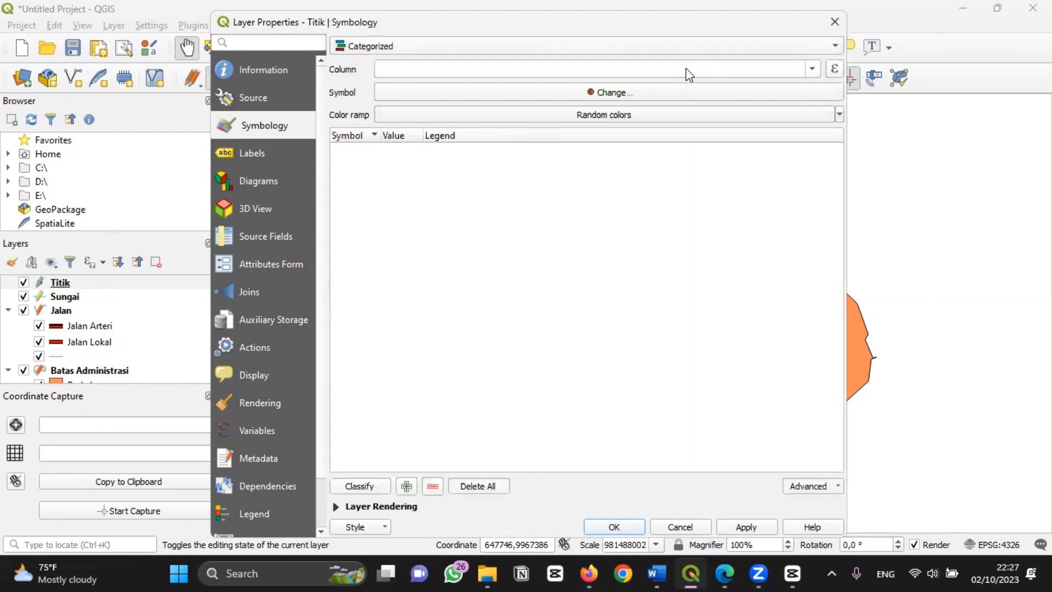
left_click(812, 69)
left_click(813, 106)
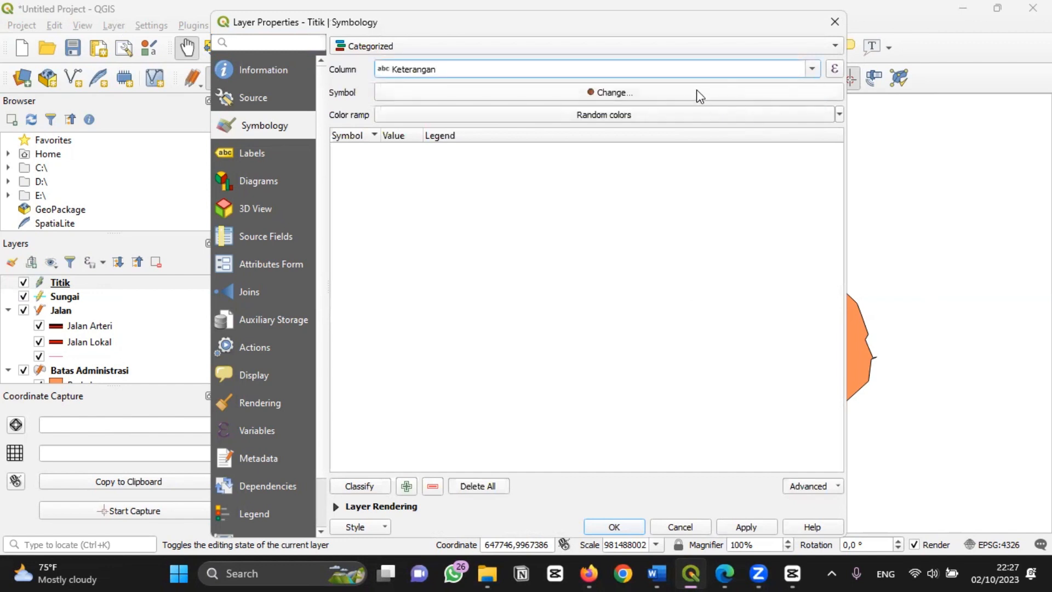
left_click(359, 486)
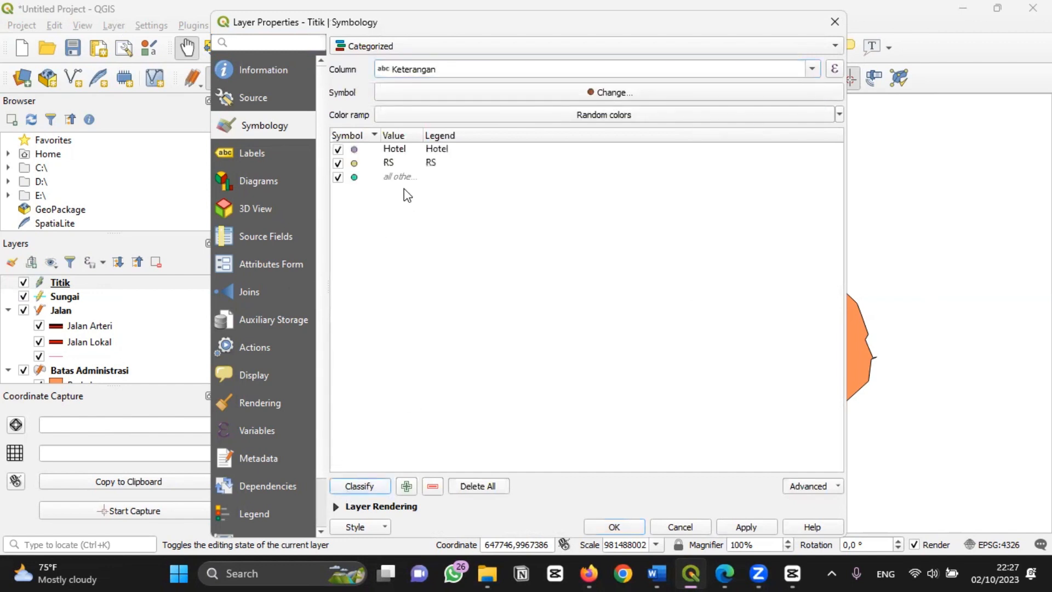
- Assign the Simbol RBI Hotel symbol to the Hotel category, inspect its font markers and accept it
left_click(378, 153)
double_click(376, 153)
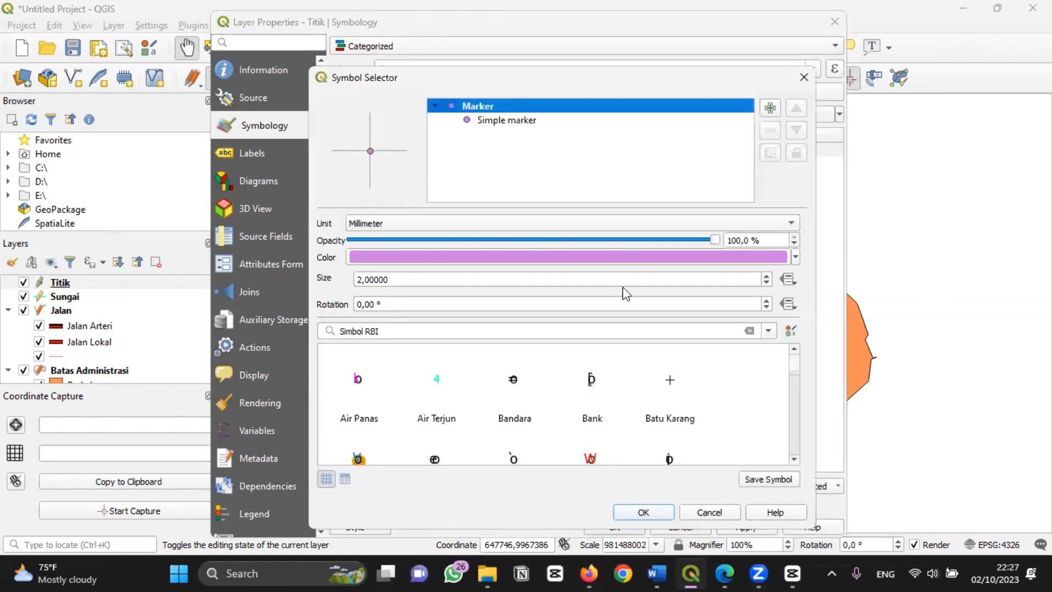
scroll(796, 366, "down", 3)
scroll(804, 383, "down", 3)
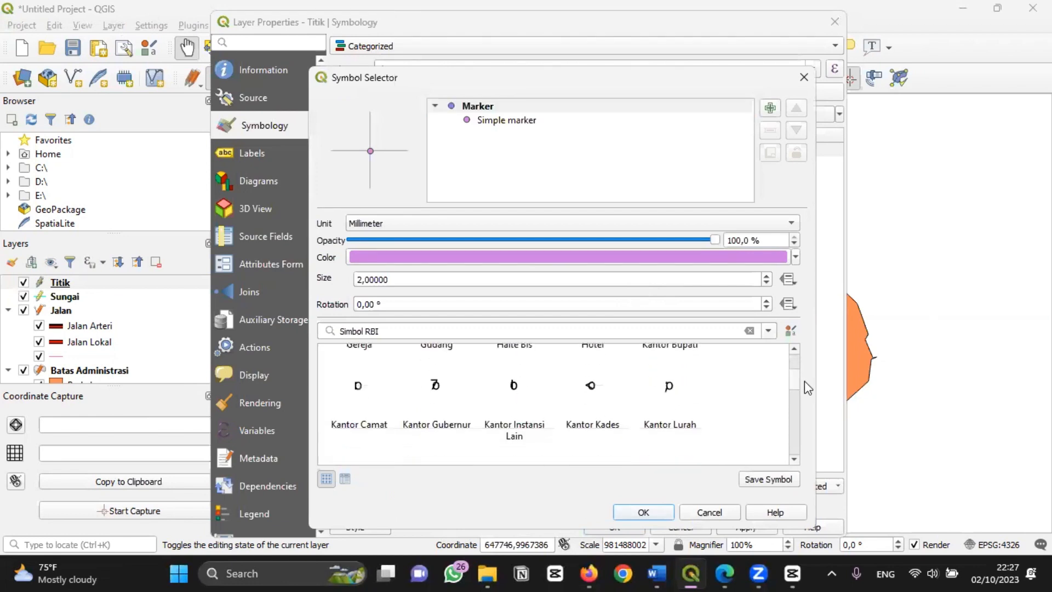
scroll(804, 384, "up", 4)
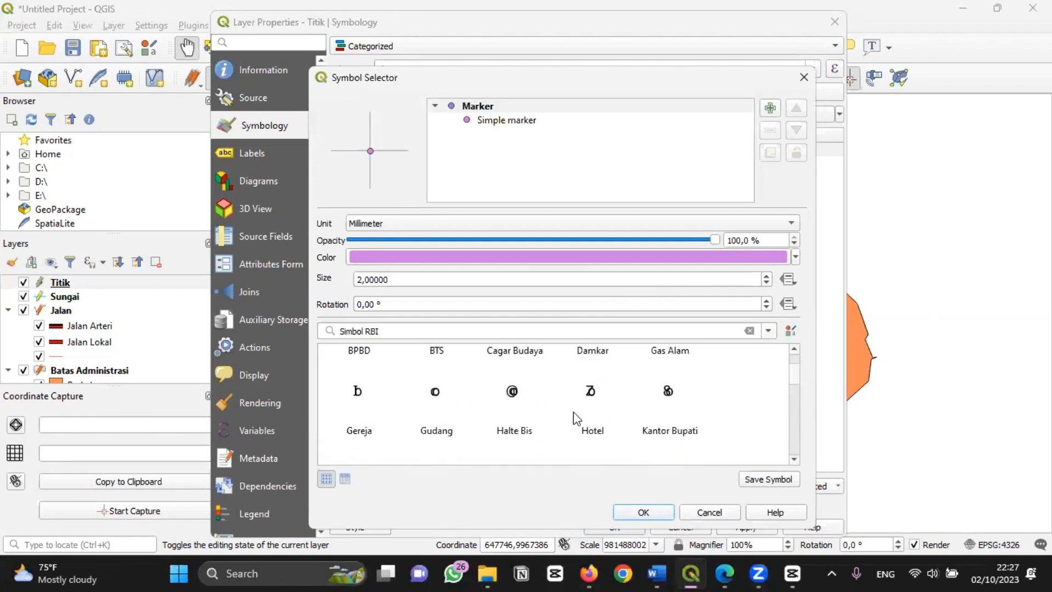
left_click(589, 402)
left_click(505, 120)
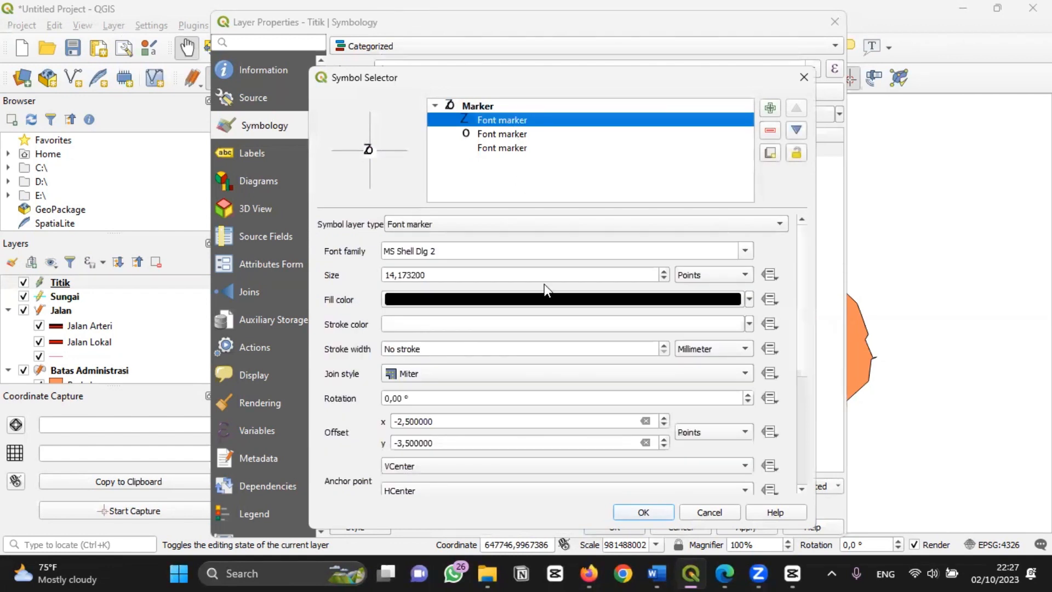
left_click(521, 138)
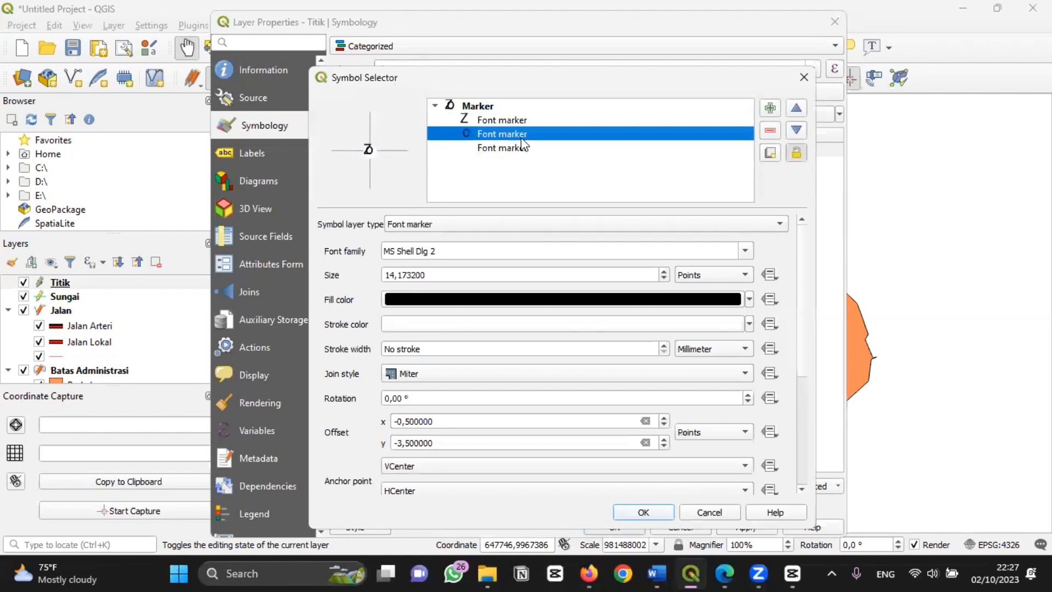
left_click(508, 119)
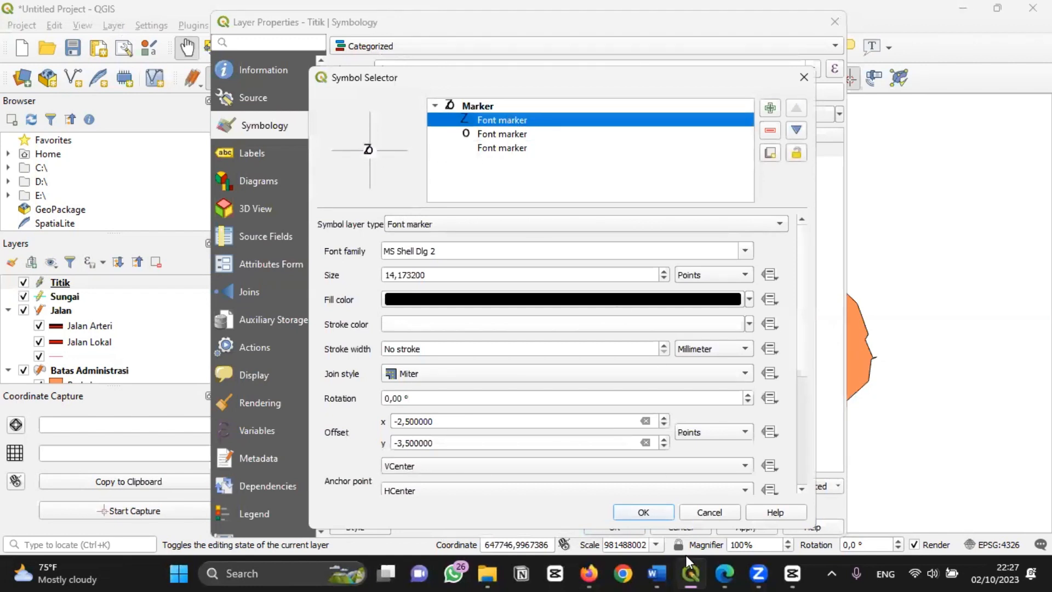
left_click(645, 510)
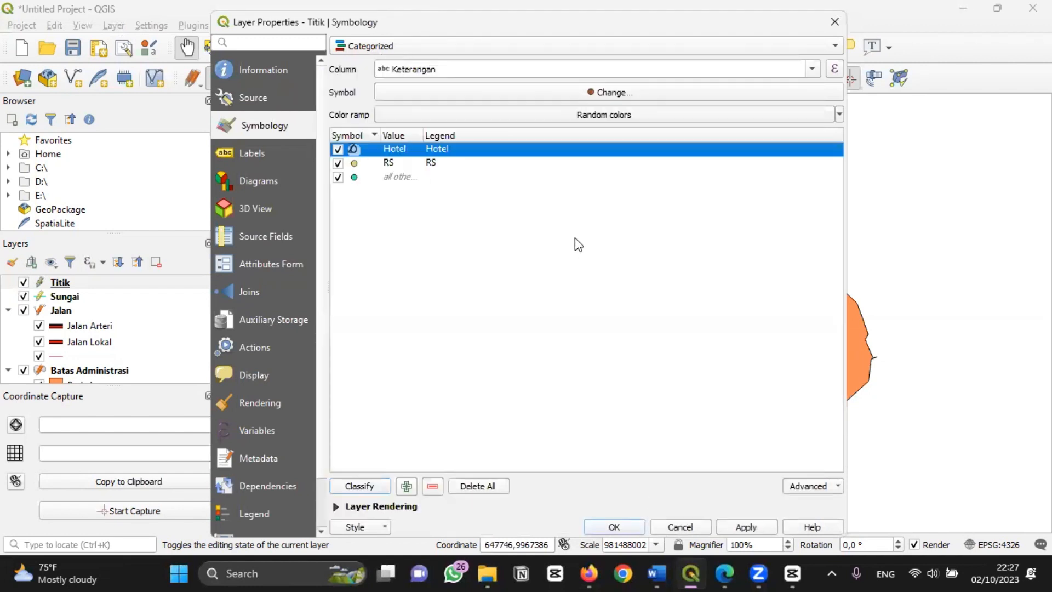
- Set the size of the Z font marker in the Hotel symbol to 12 points
left_click(571, 96)
left_click(514, 122)
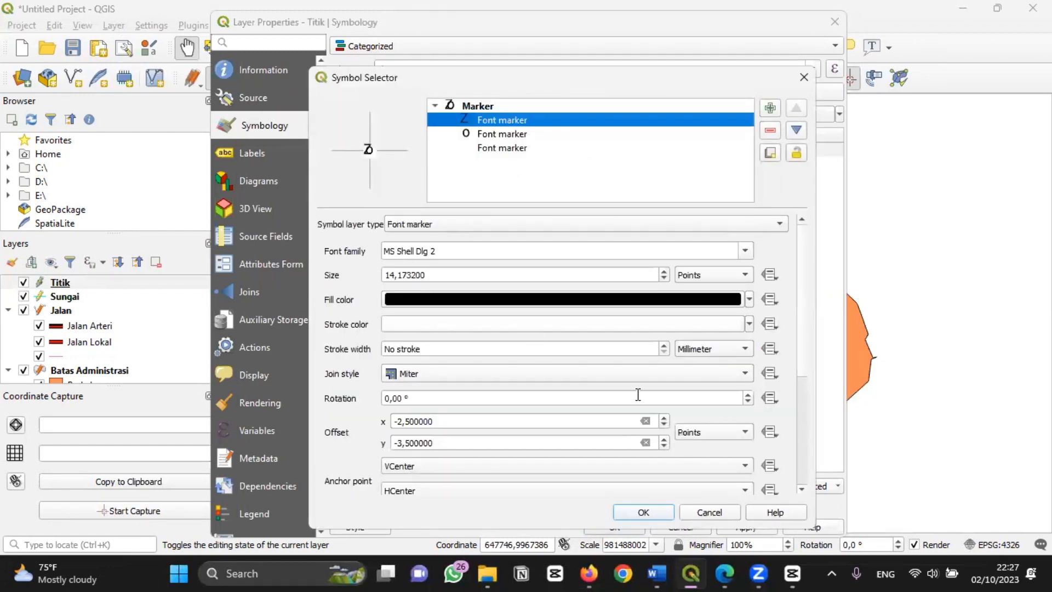
left_click(748, 245)
left_click(747, 243)
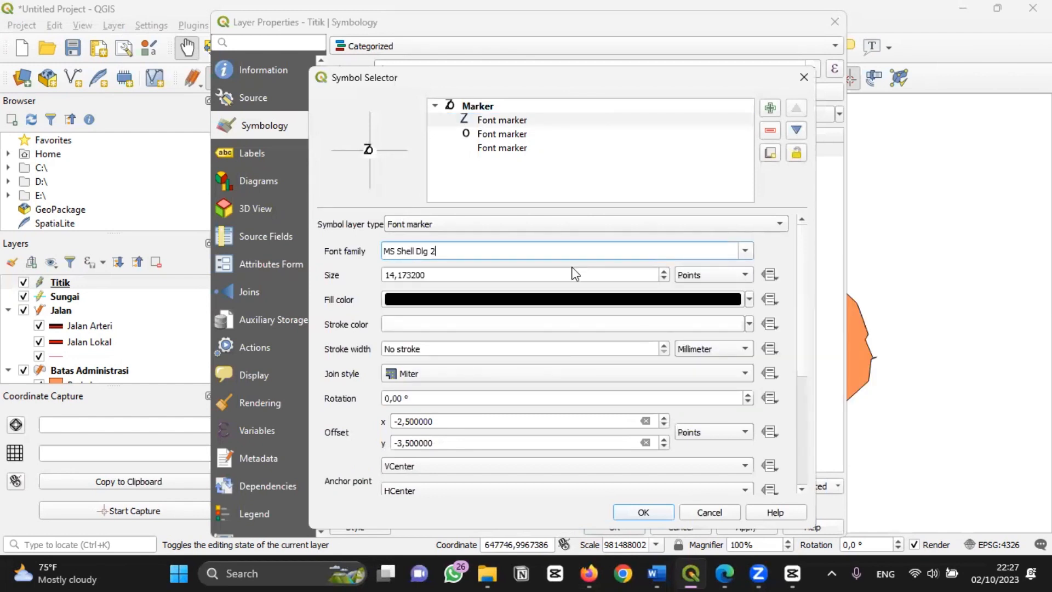
left_click(427, 274)
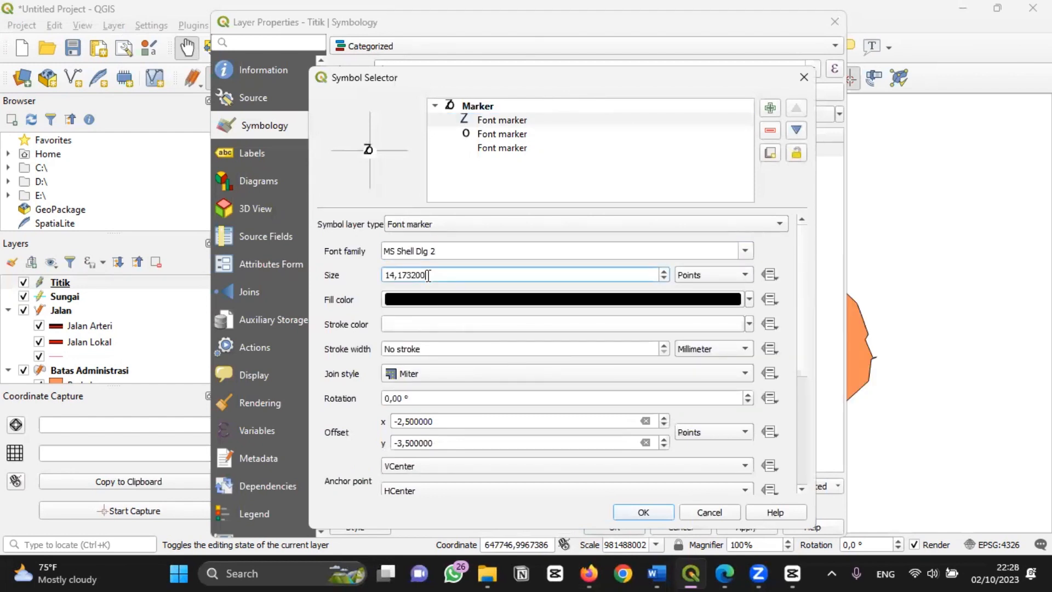
key("BackSpace")
key("BackSpace")
key("BackSpace")
key("BackSpace")
key("BackSpace")
key("BackSpace")
key("BackSpace")
key("BackSpace")
key("BackSpace")
type("12,00000")
left_click(467, 337)
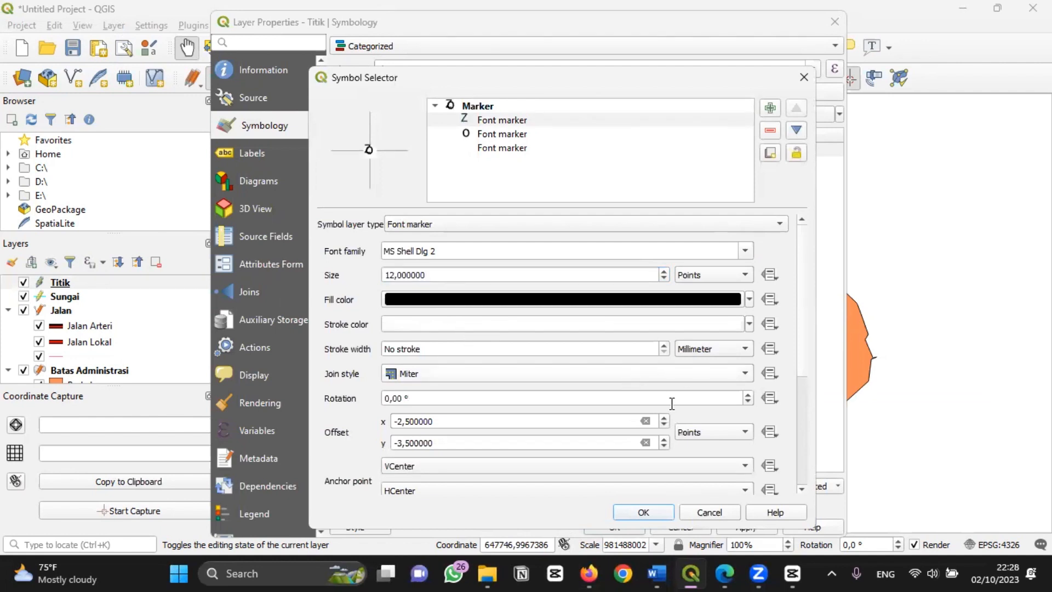
- Set the offset of the Hotel symbol's Z font marker to x -2,9 and y -2,5 points
scroll(804, 376, "down", 3)
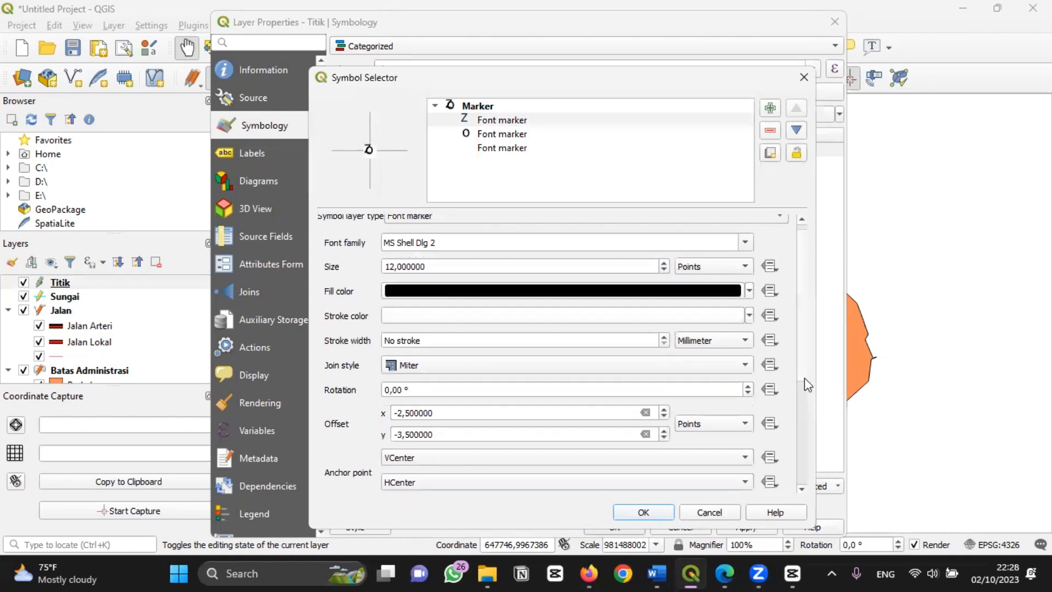
scroll(806, 419, "down", 3)
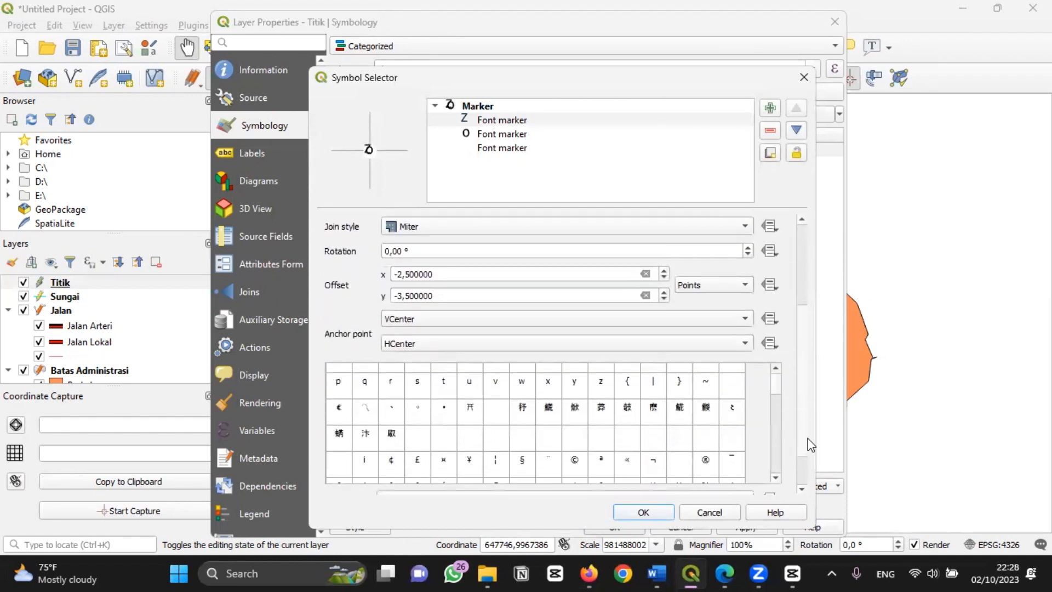
scroll(811, 413, "up", 4)
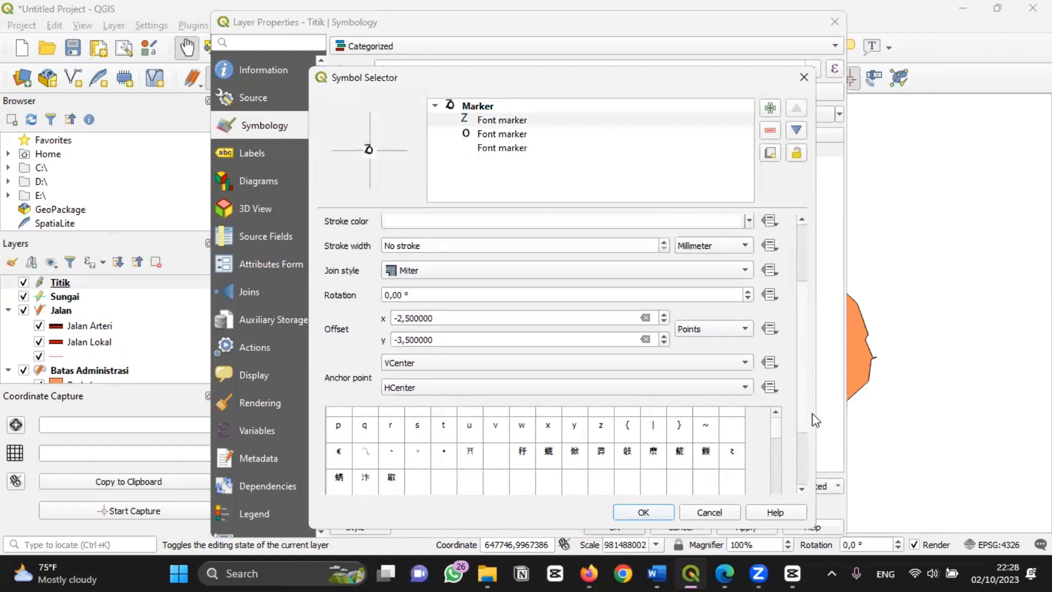
left_click(411, 348)
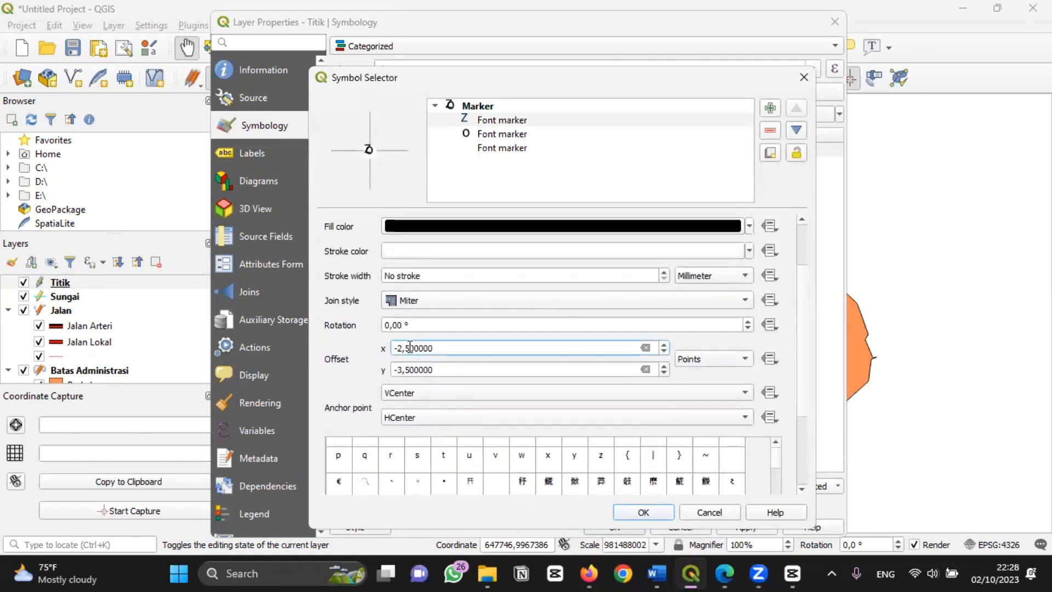
left_click(404, 369)
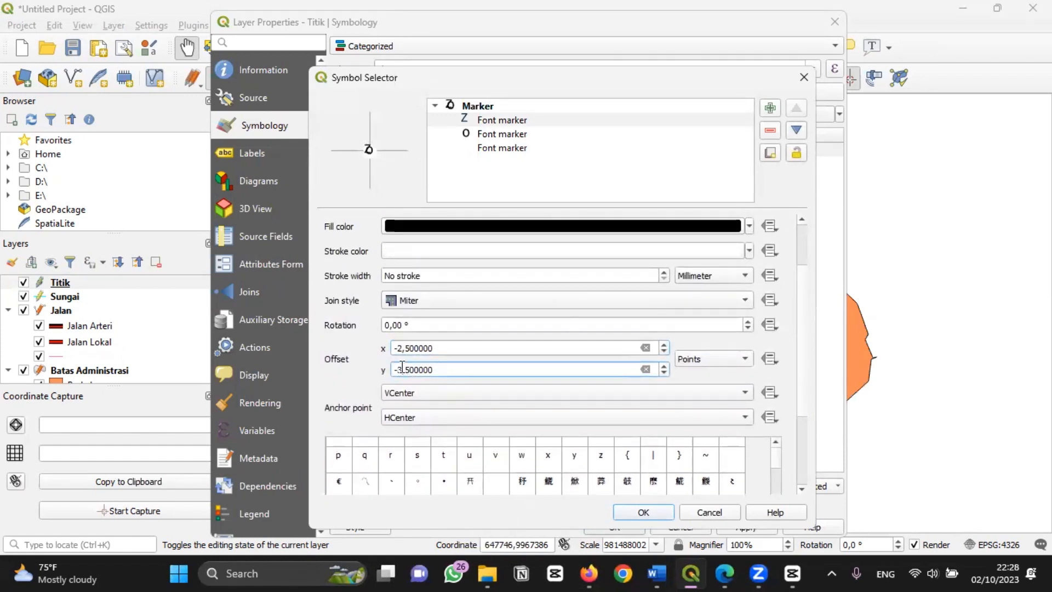
key("BackSpace")
type("2")
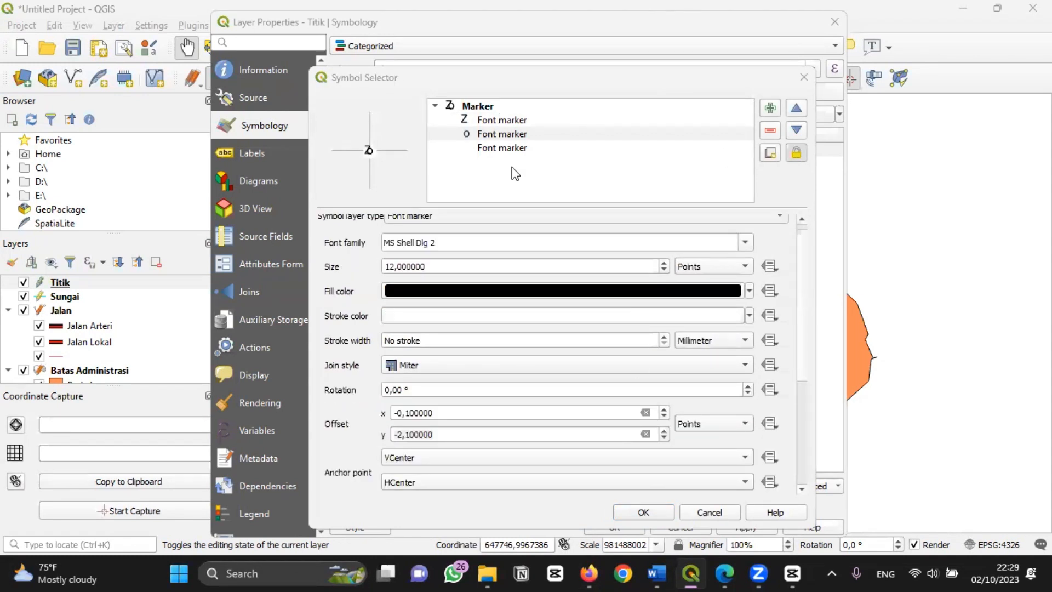
left_click(496, 119)
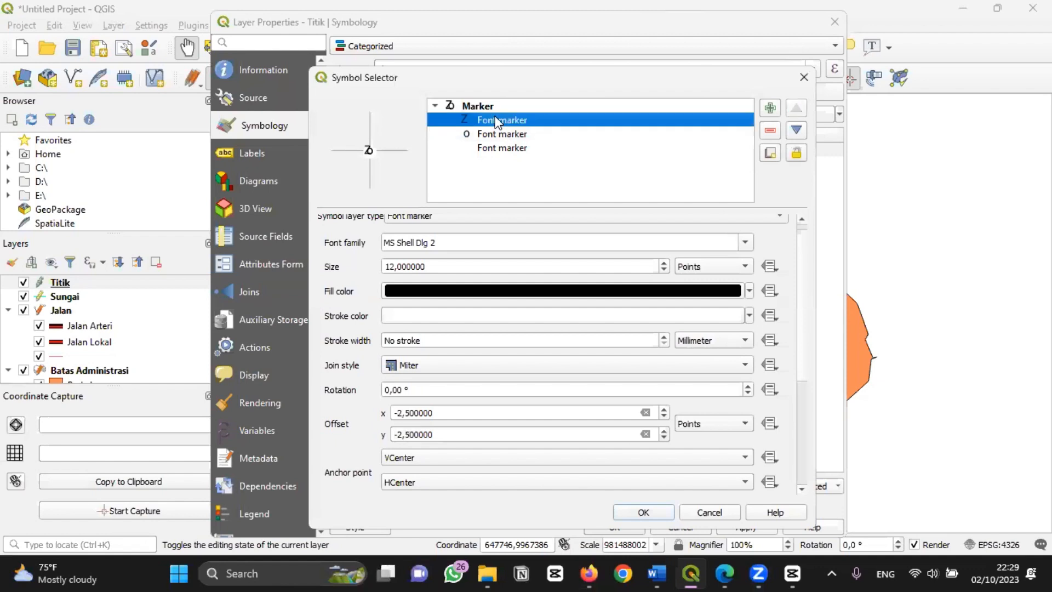
left_click(664, 416)
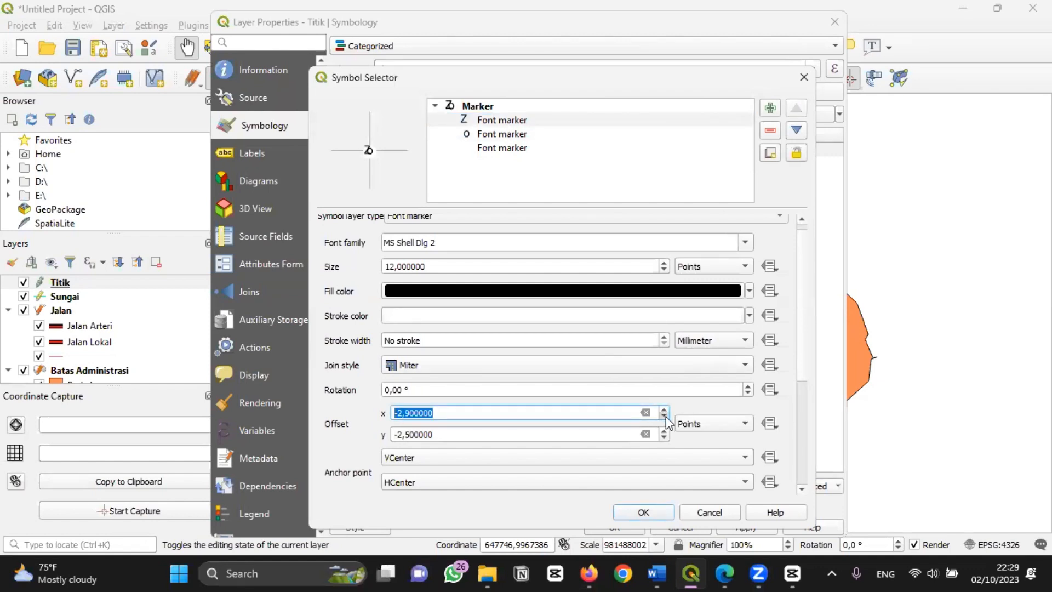
- Set the x offset of the Hotel symbol's Z font marker to -0,7 points
left_click(664, 416)
left_click(664, 410)
left_click(665, 411)
left_click(665, 410)
left_click(665, 411)
left_click(665, 411)
left_click(665, 411)
left_click(665, 411)
left_click(665, 411)
- Fine-tune the y offset of the Hotel symbol's o font marker to align it with the Z
left_click(480, 134)
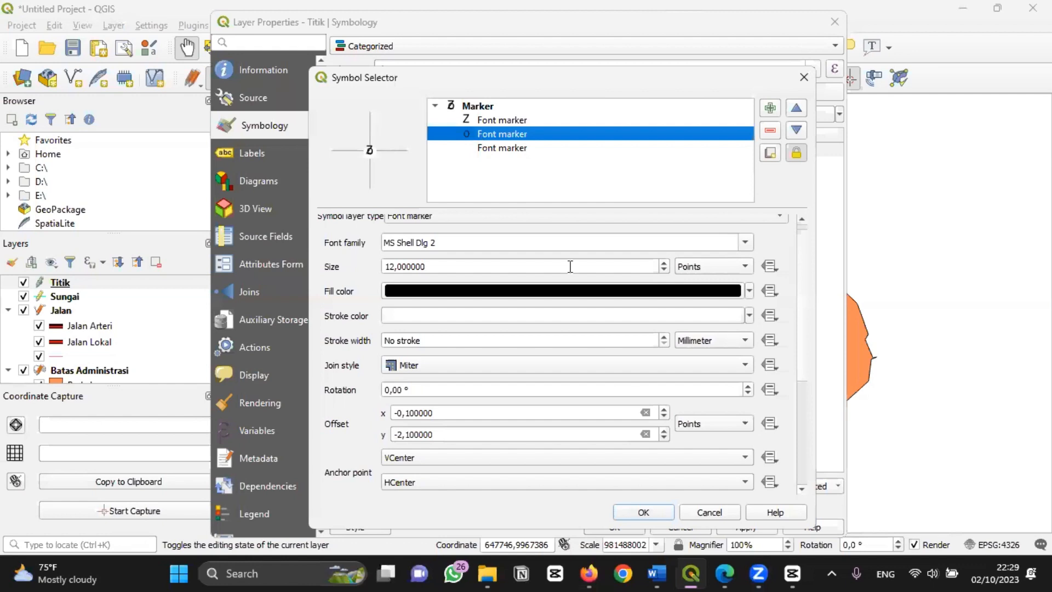
left_click(664, 437)
left_click(664, 438)
left_click(664, 438)
left_click(663, 437)
left_click(663, 437)
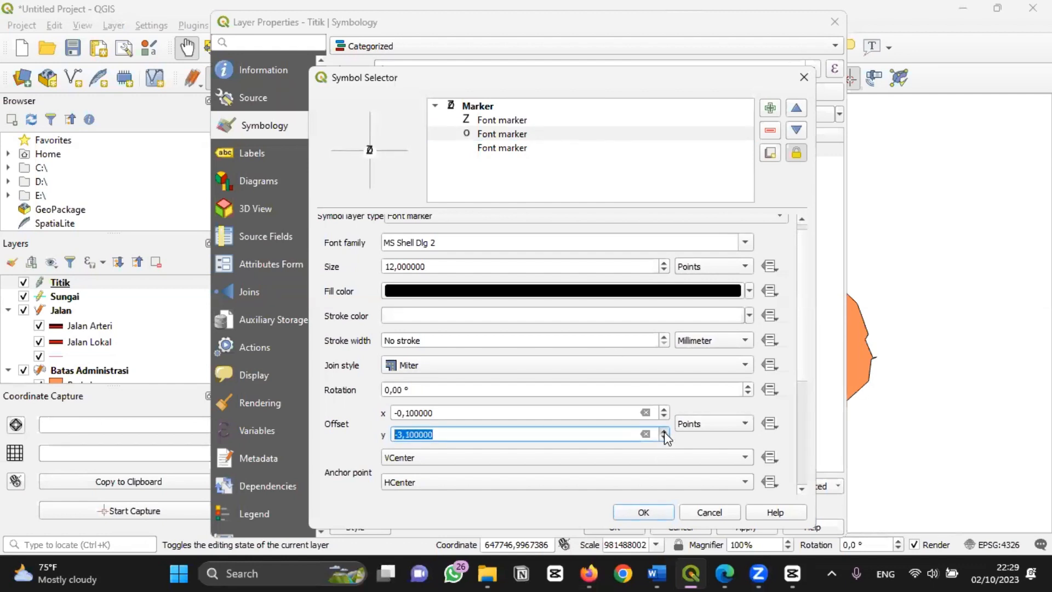
left_click(664, 432)
left_click(664, 432)
- Set the y offset of the Hotel symbol's Z font marker to -1,9 points
left_click(468, 120)
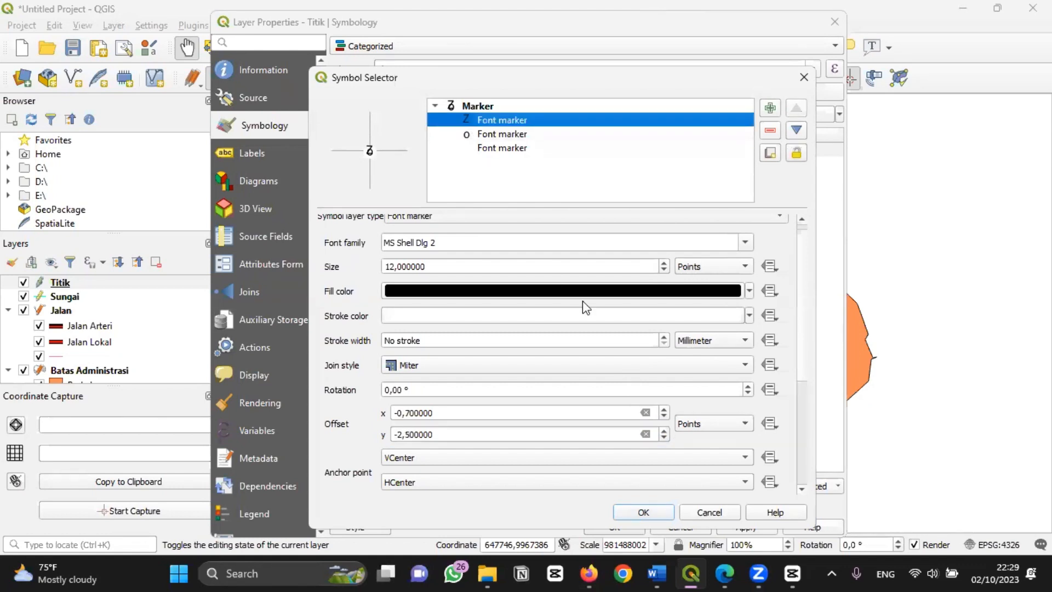
left_click(663, 430)
left_click(664, 430)
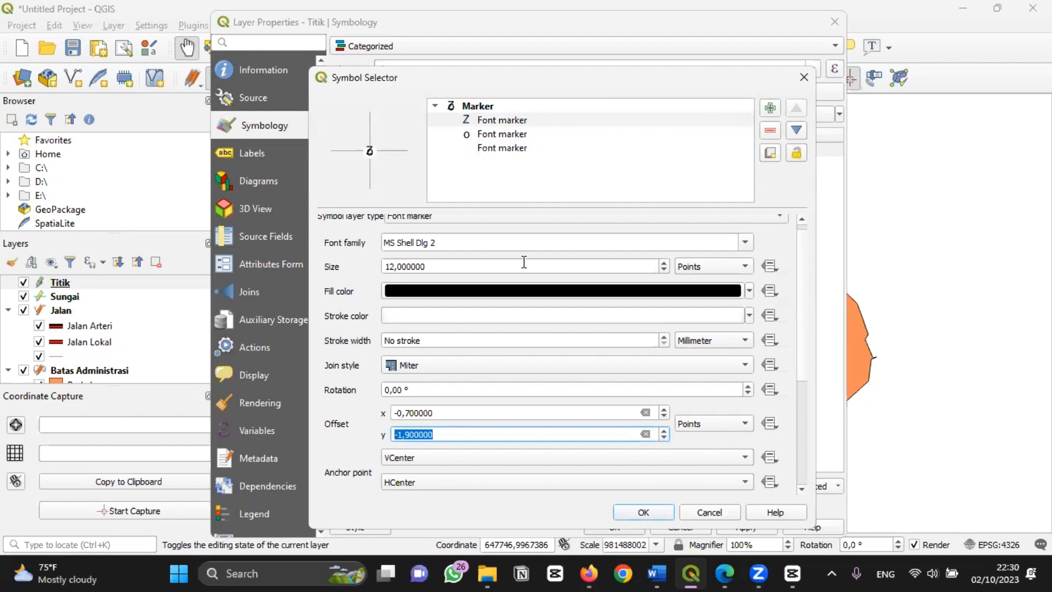
- Change the font family of the Z font marker to Times New Roman and accept the Hotel symbol
left_click(745, 242)
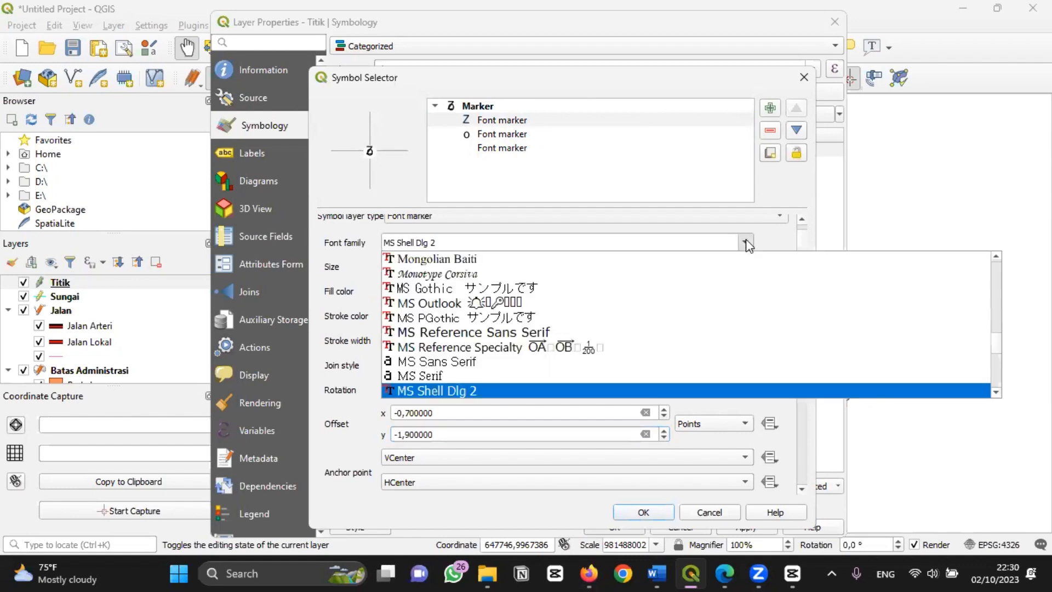
left_click(510, 202)
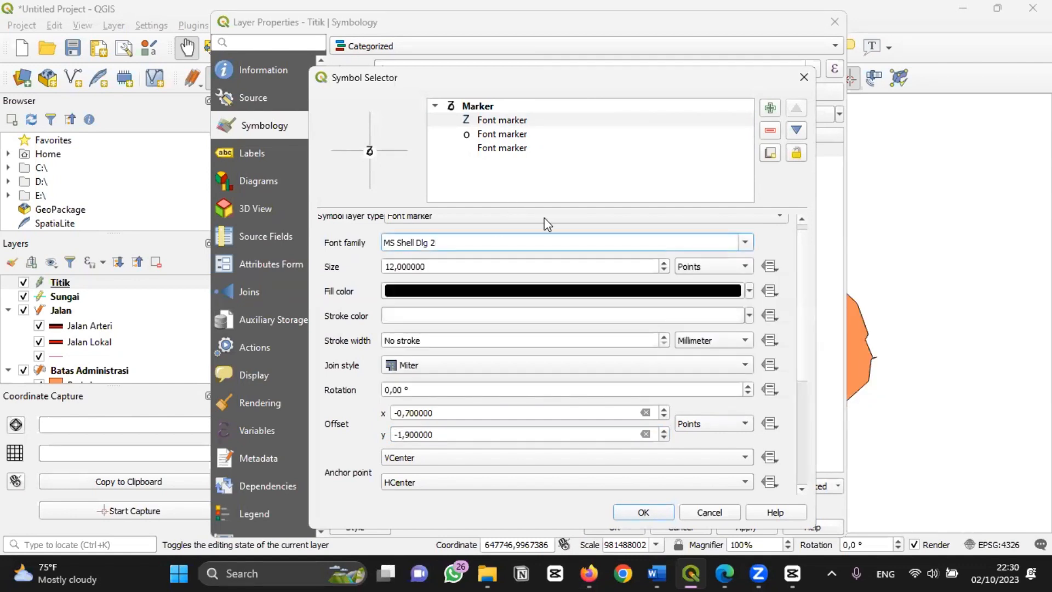
left_click(734, 243)
key("BackSpace")
key("BackSpace")
key("BackSpace")
key("BackSpace")
key("BackSpace")
key("BackSpace")
key("BackSpace")
key("BackSpace")
key("BackSpace")
key("BackSpace")
key("BackSpace")
key("BackSpace")
key("BackSpace")
key("BackSpace")
type("ti")
key("Tab")
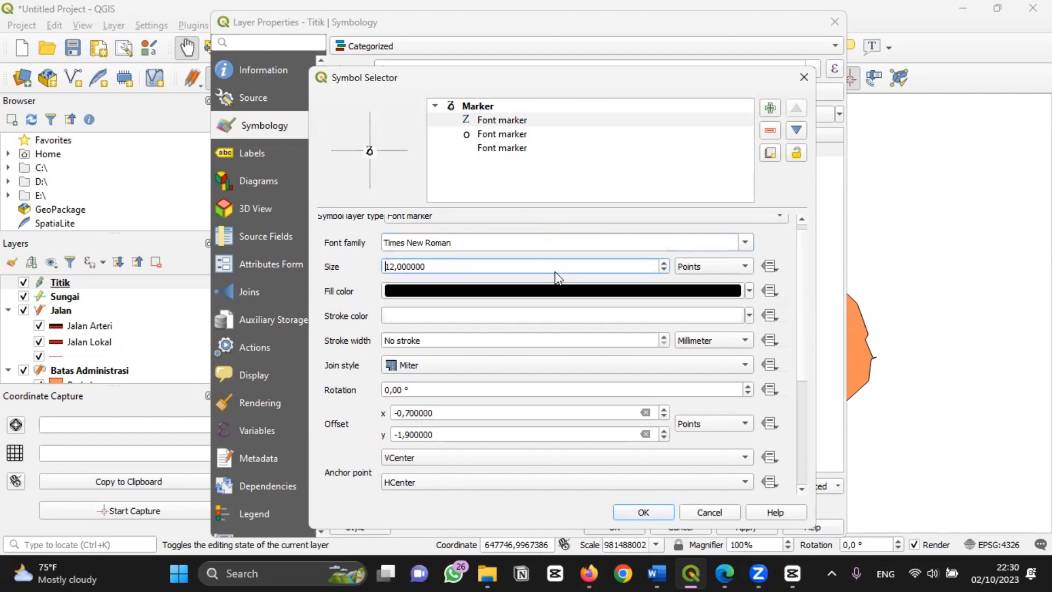
left_click(511, 148)
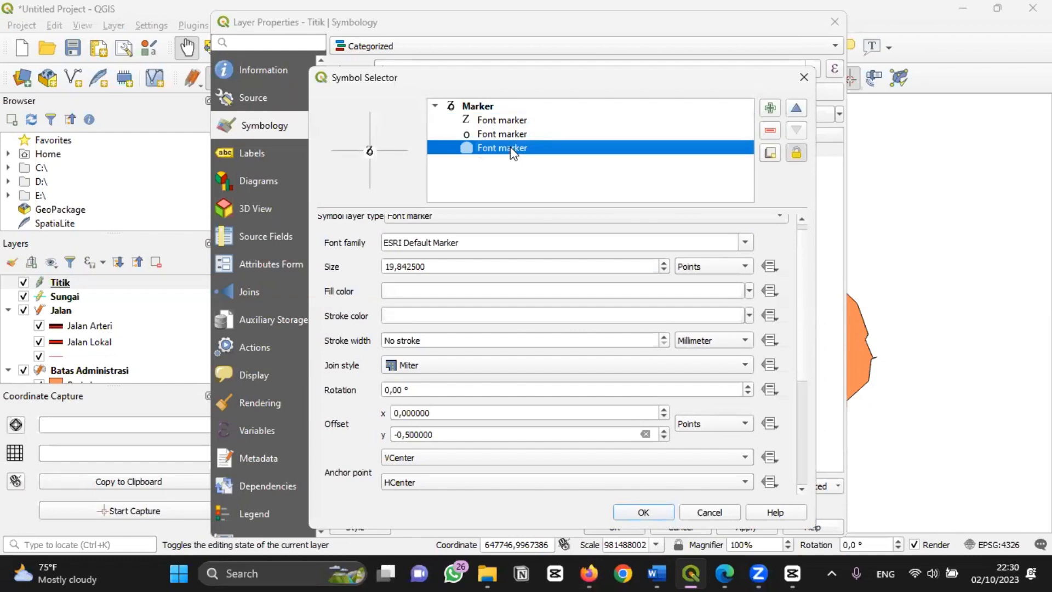
left_click(648, 510)
- Assign the Simbol RBI RS symbol to the RS category of the Titik layer
double_click(366, 169)
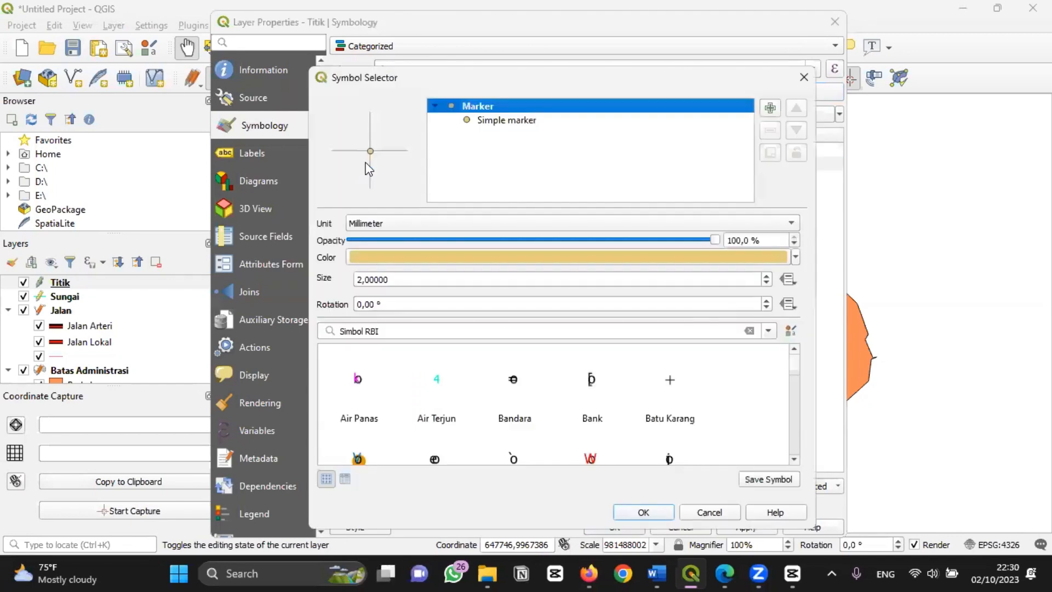
left_click_drag(793, 362, 796, 433)
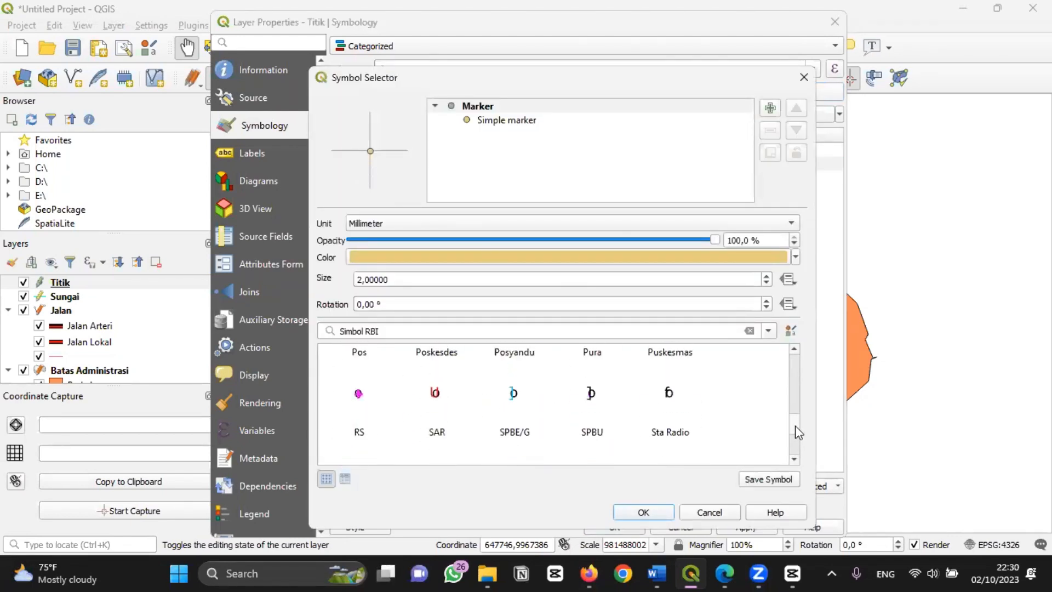
left_click(359, 396)
- Fine-tune the offset of the magenta plus font marker in the RS symbol
left_click(505, 121)
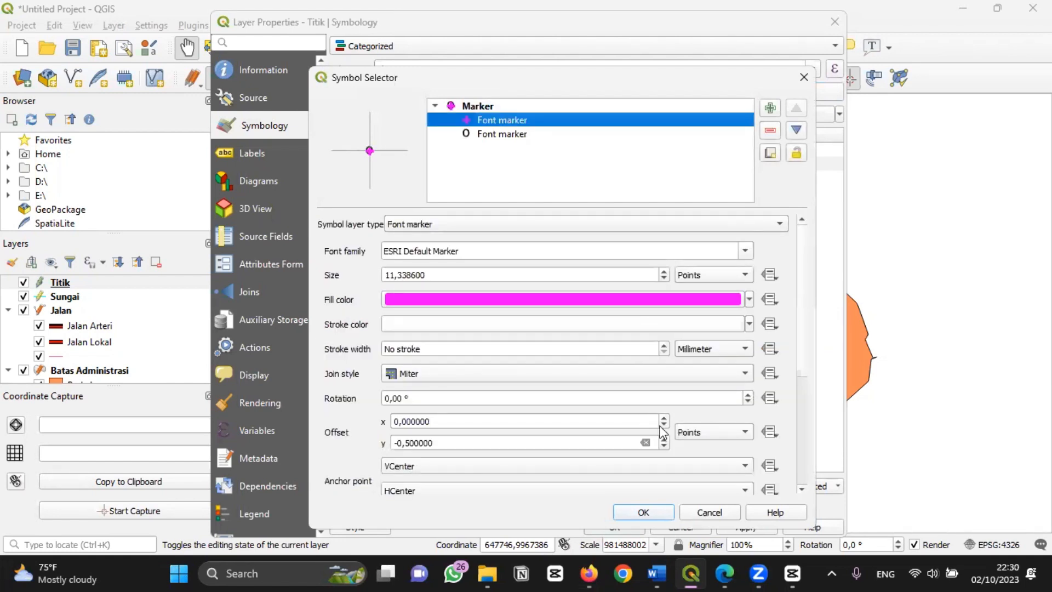
double_click(666, 445)
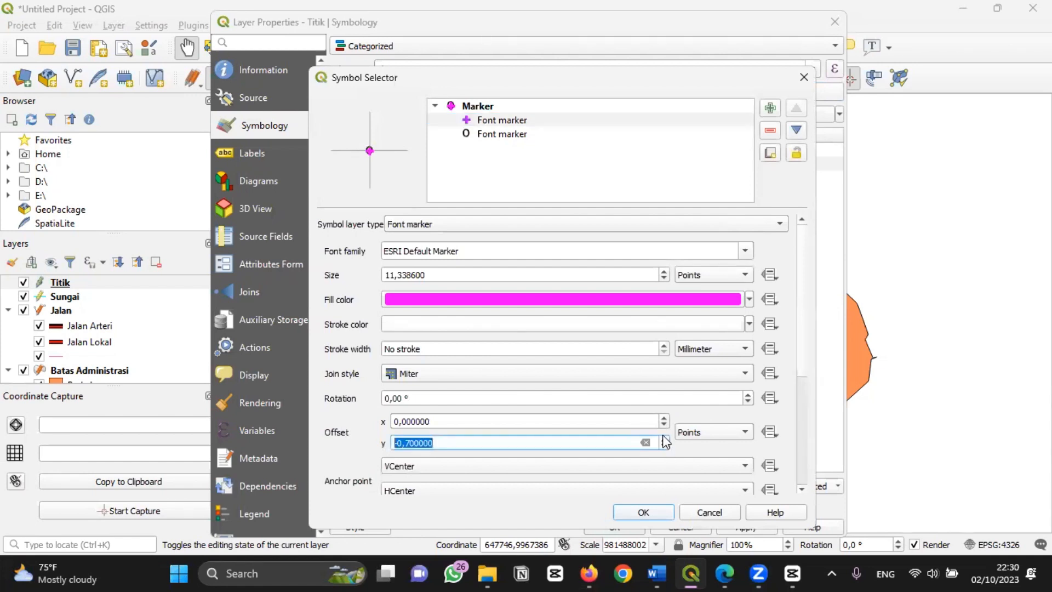
scroll(665, 441, "up", 8)
scroll(666, 441, "up", 8)
scroll(666, 447, "down", 20)
scroll(664, 421, "up", 8)
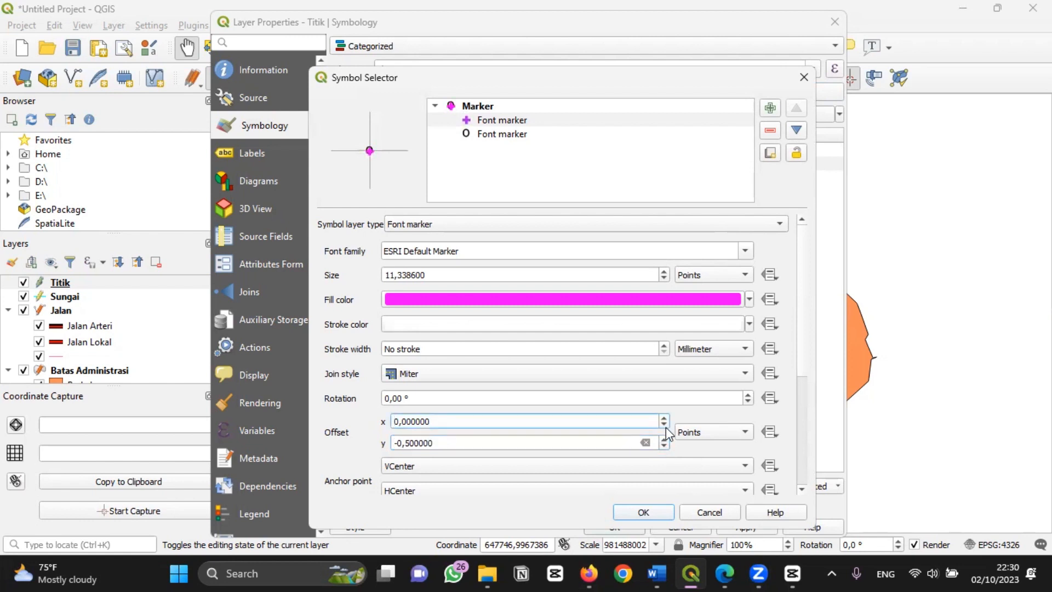
scroll(664, 422, "down", 14)
- Adjust the offset of the RS symbol's O font marker, then apply and accept the Titik layer's symbology
left_click(530, 134)
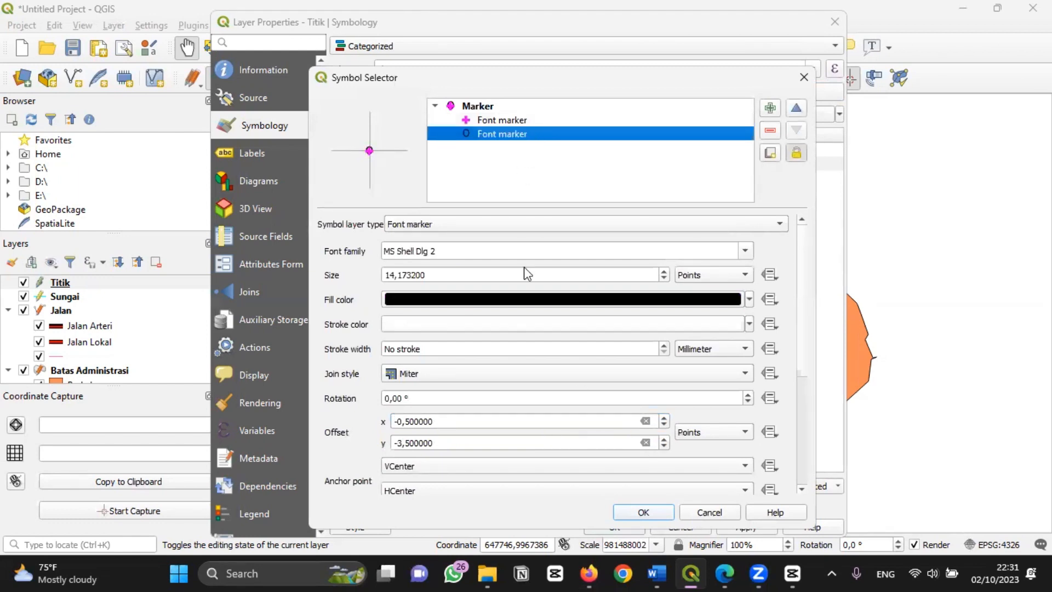
scroll(665, 277, "up", 17)
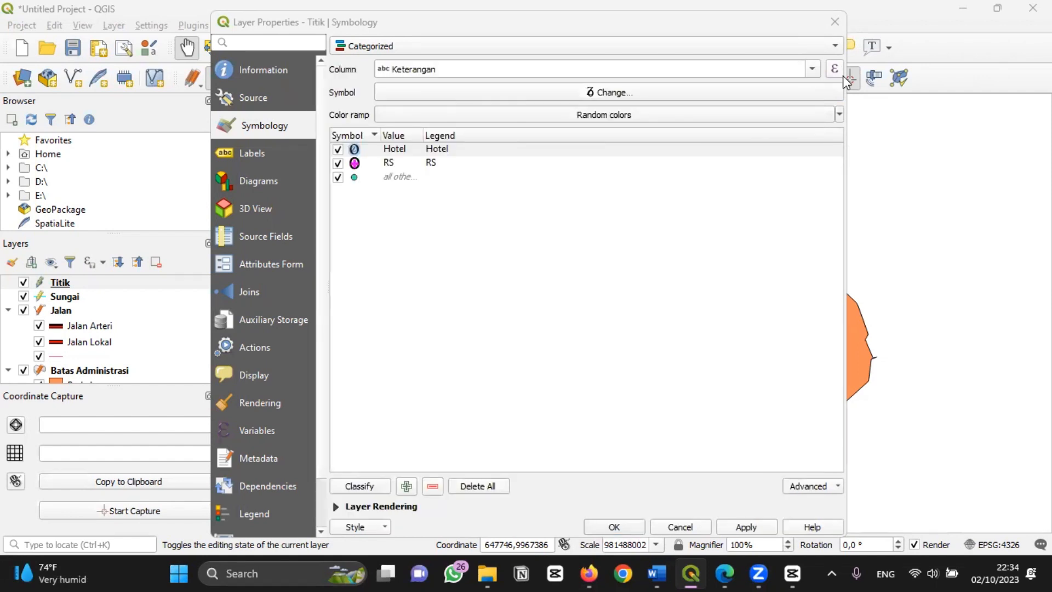
left_click(755, 523)
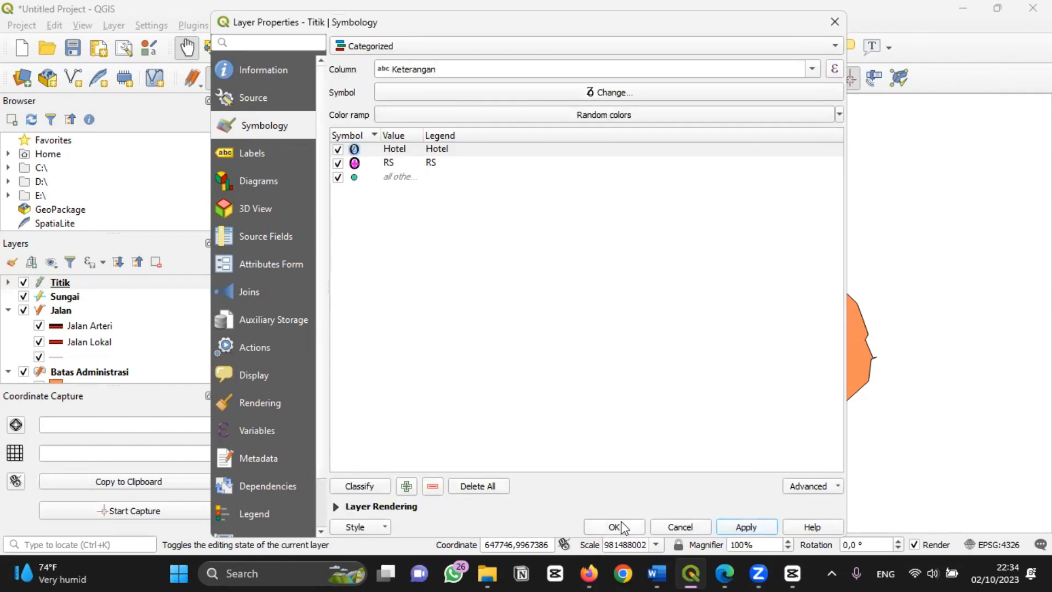
left_click(617, 526)
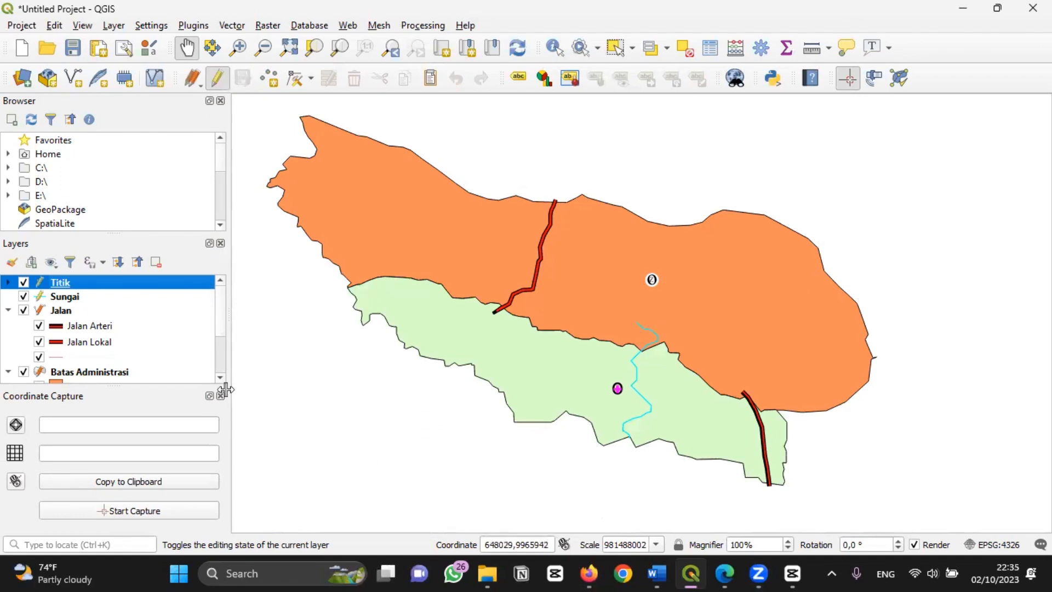
- Enable single labels on the Jalan layer, labelling the roads with the Keterangan field
left_click(91, 343)
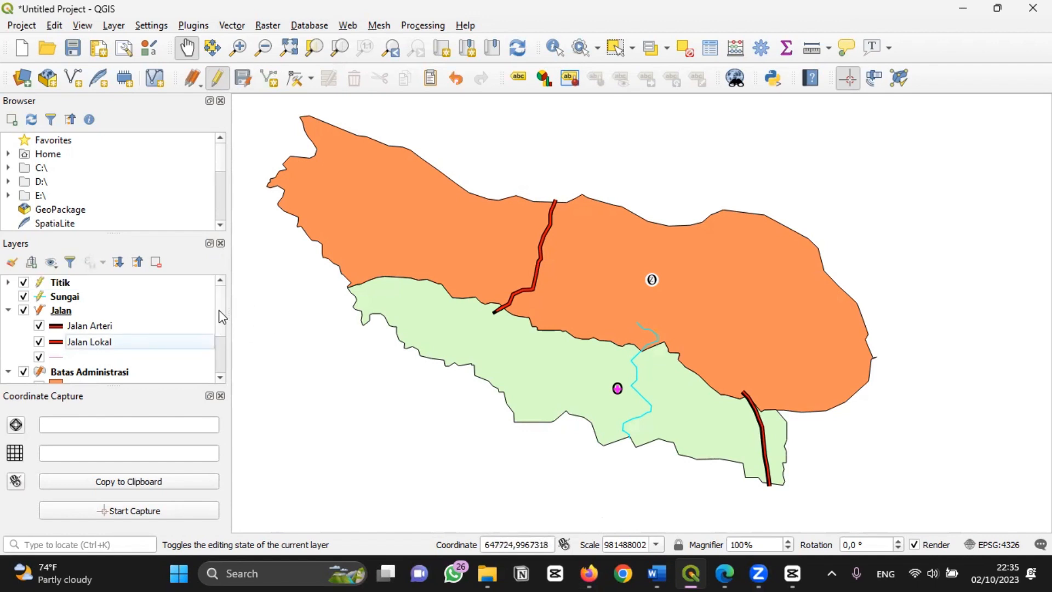
scroll(220, 323, "down", 1)
scroll(216, 321, "up", 1)
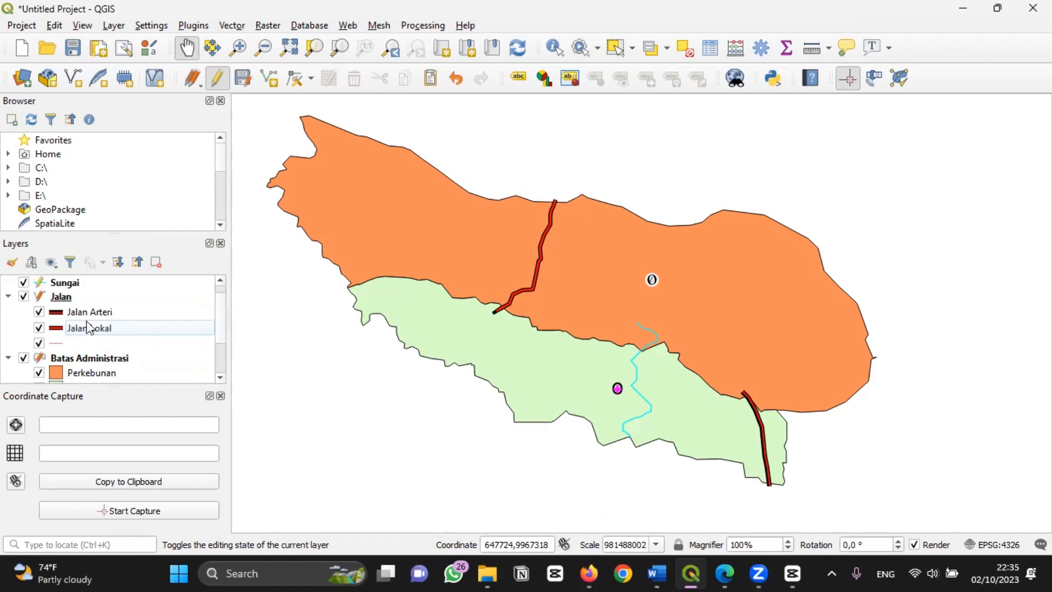
left_click(65, 296)
double_click(65, 296)
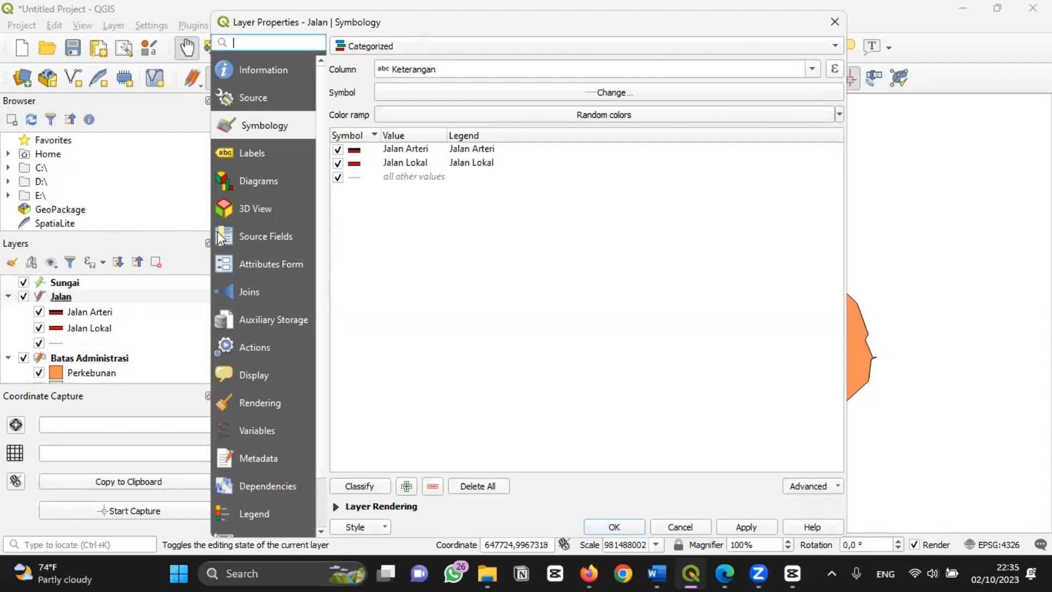
left_click(237, 155)
left_click(361, 46)
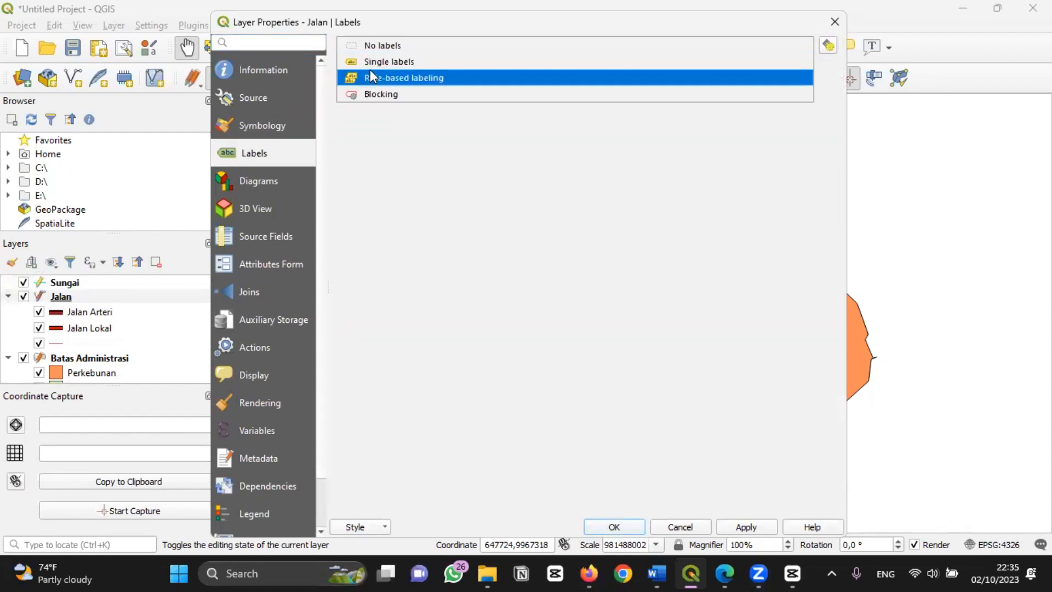
left_click(372, 76)
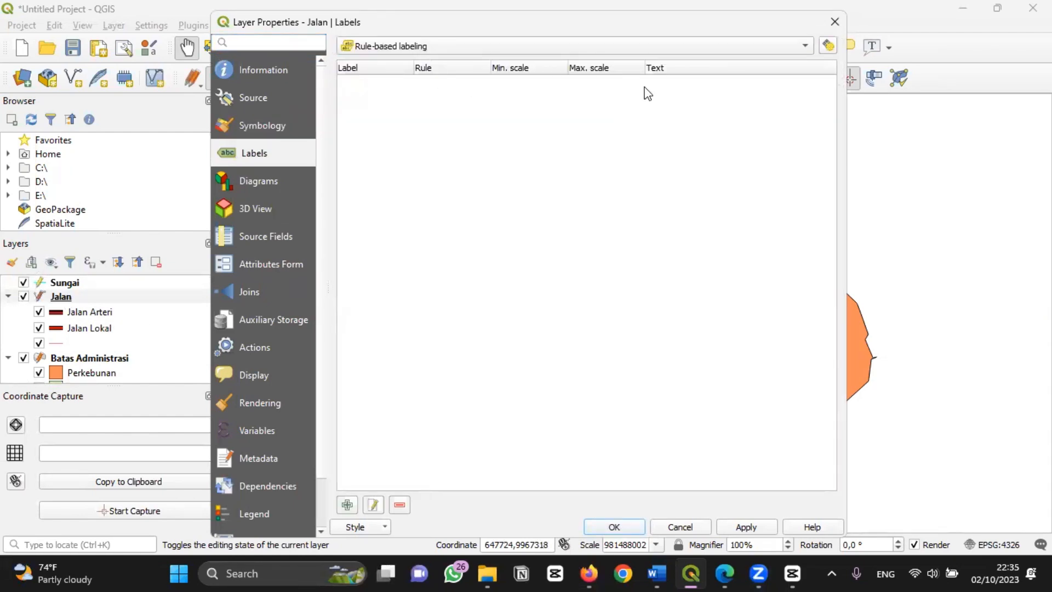
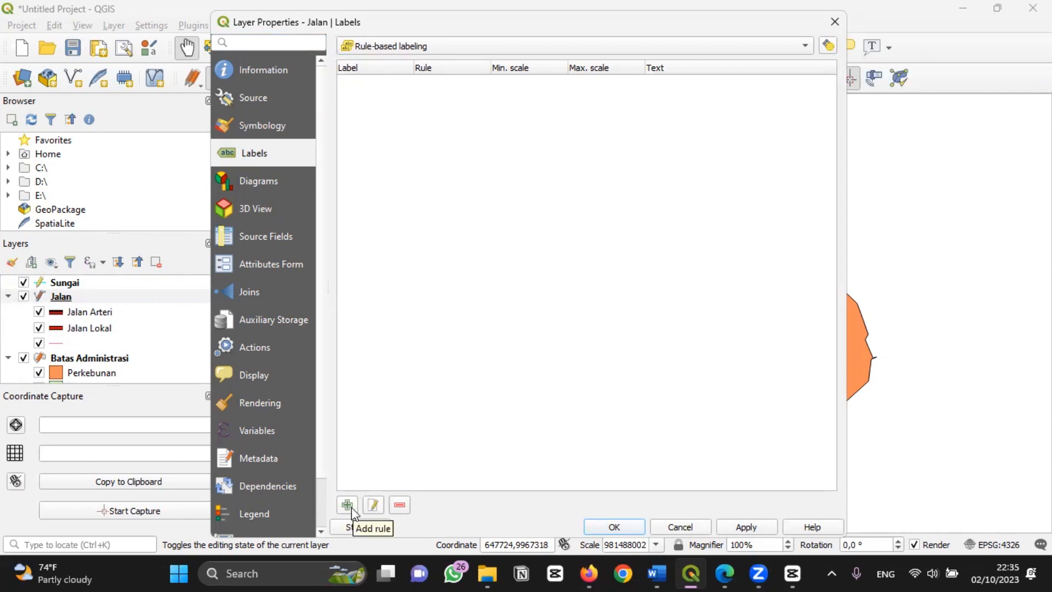
left_click(376, 49)
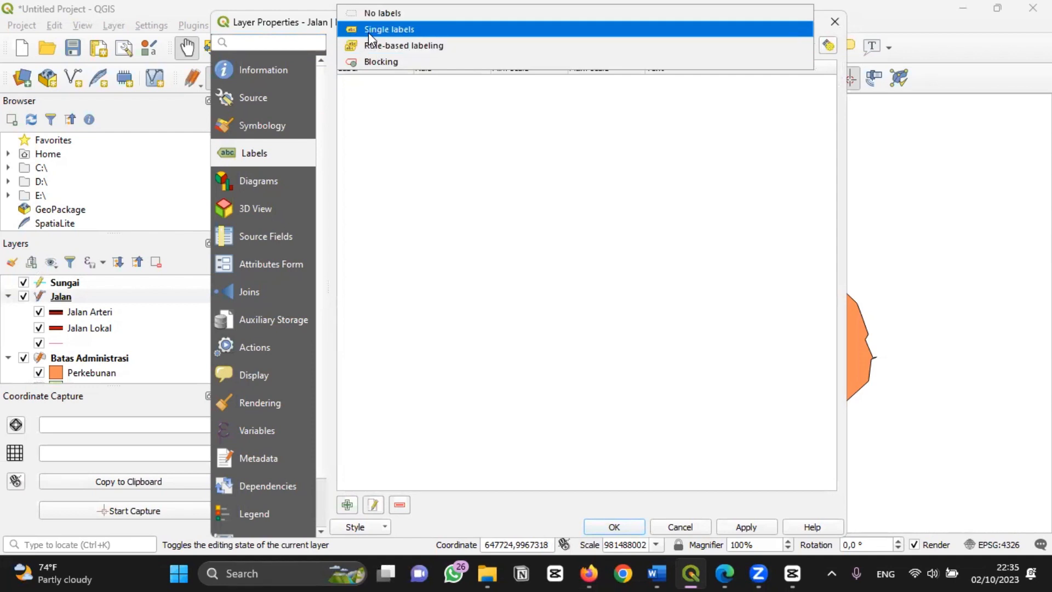
left_click(368, 30)
left_click(803, 73)
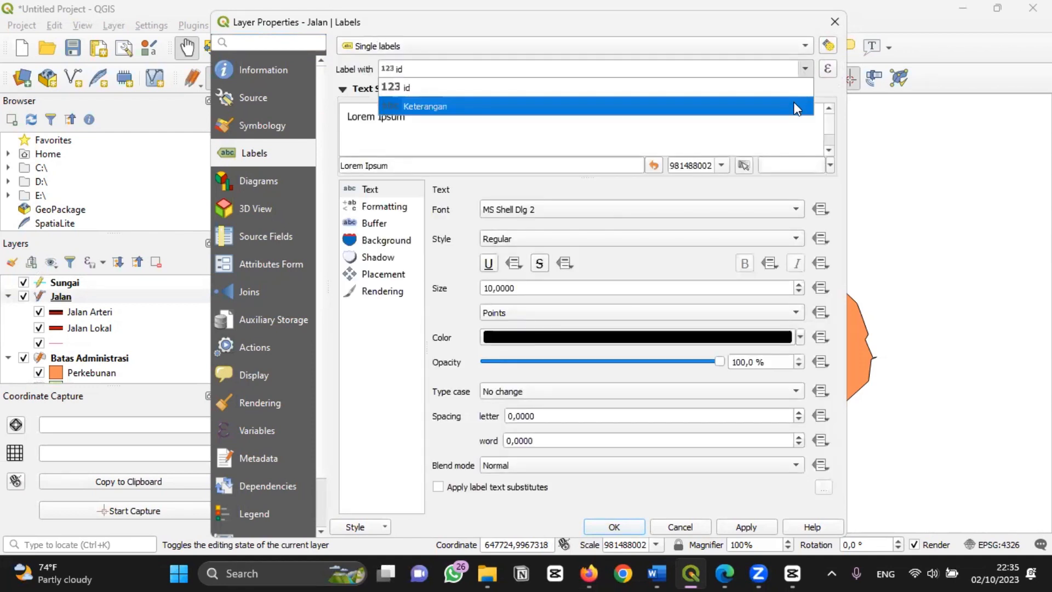
left_click(793, 103)
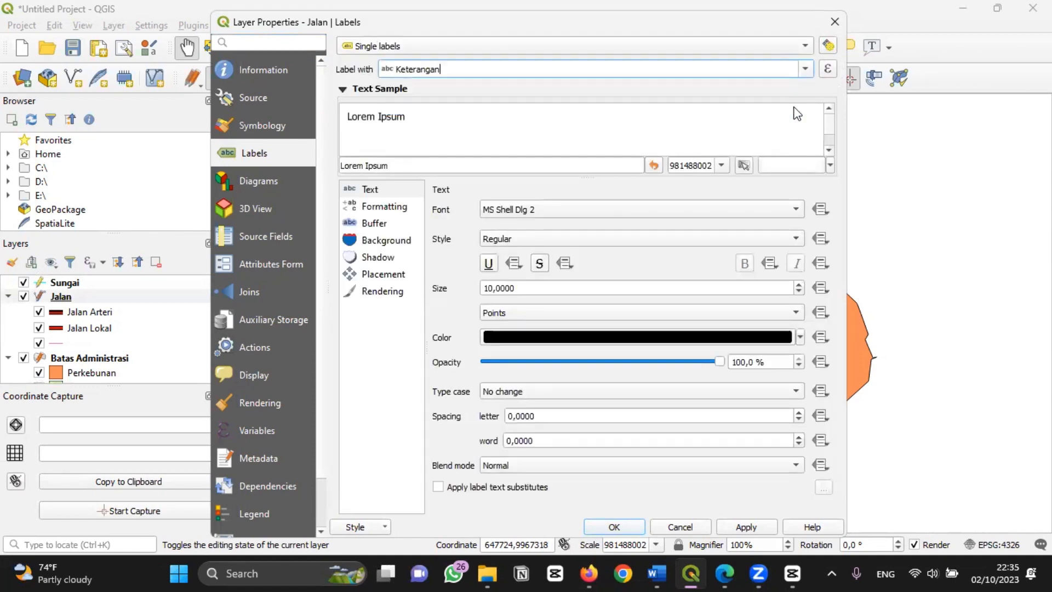
- Set the Jalan label text to Times New Roman at 12 points
left_click(538, 213)
left_click(469, 199)
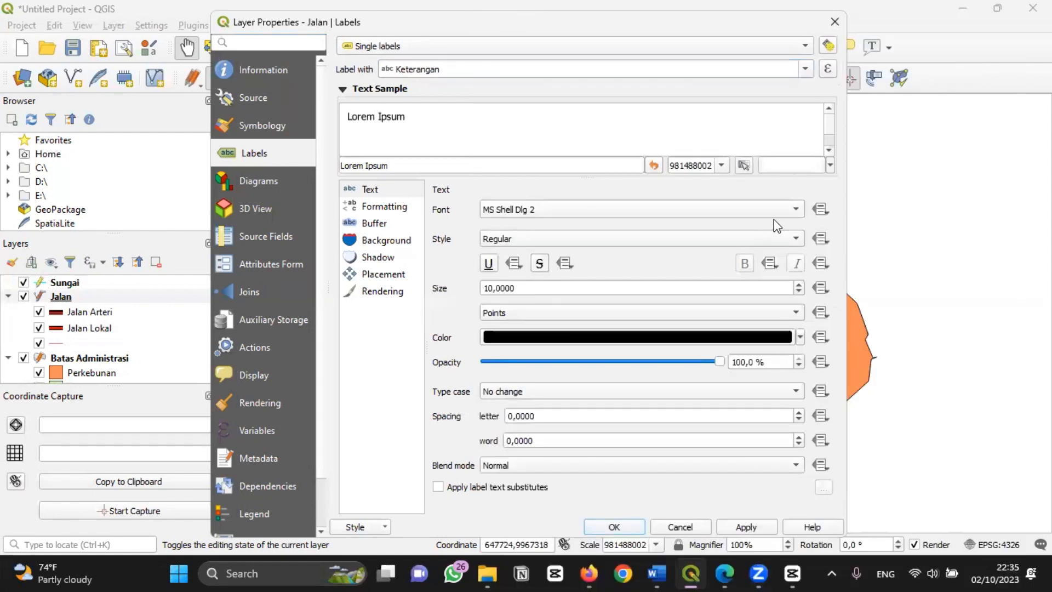
left_click(705, 204)
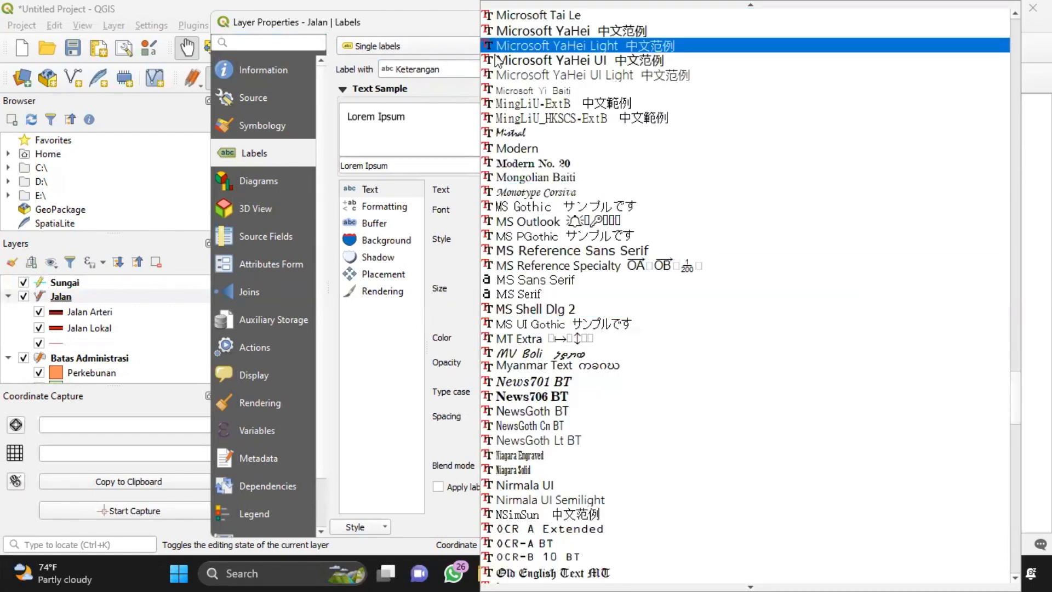
left_click(468, 75)
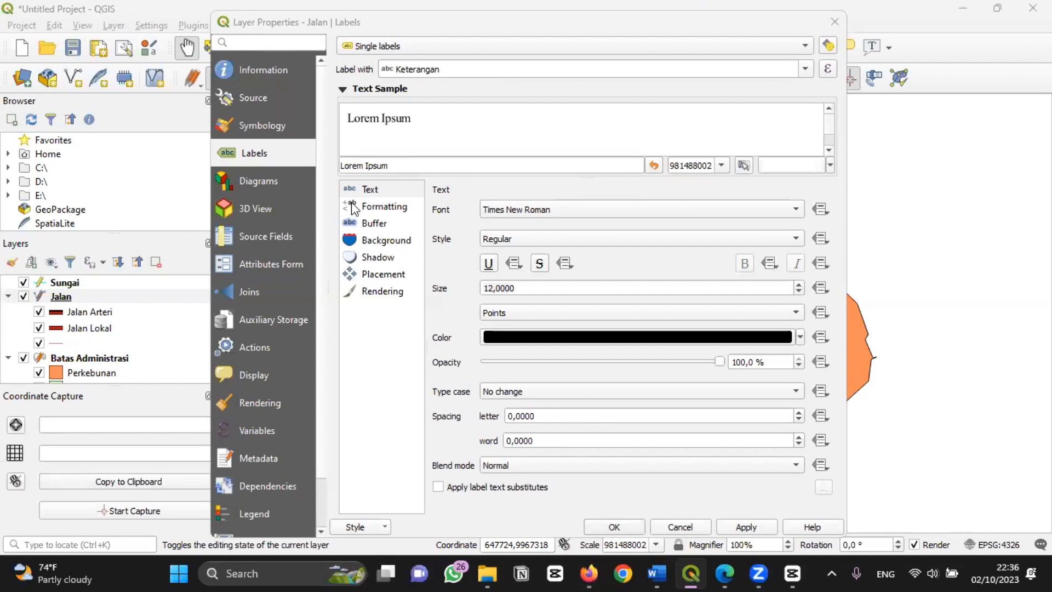
- Turn on the text buffer for the Jalan labels
left_click(370, 234)
left_click(366, 224)
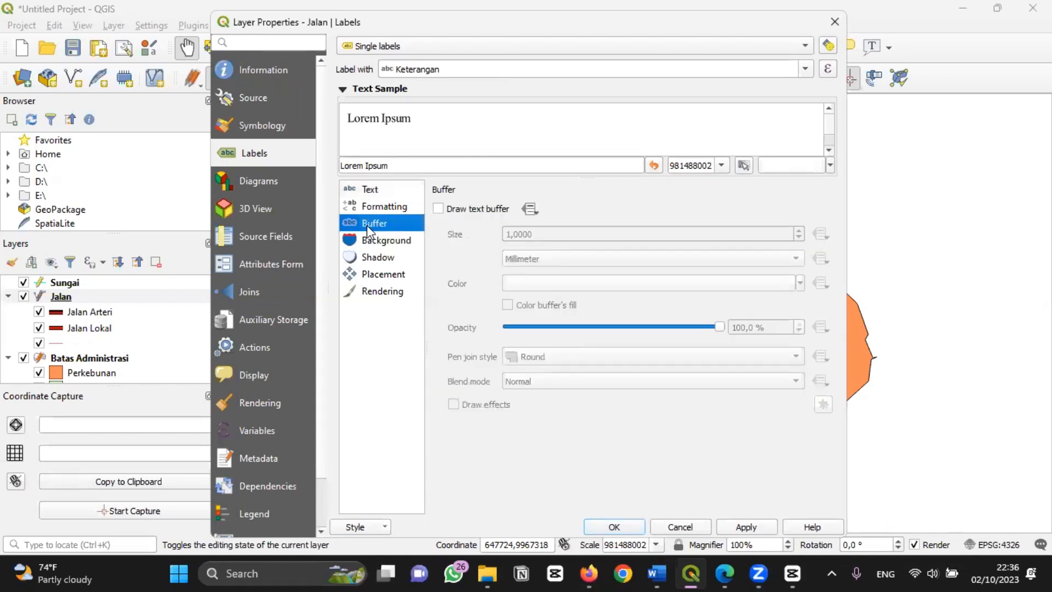
left_click(439, 209)
- Set the Jalan label placement to Curved with only On line allowed, and apply the label settings
left_click(390, 273)
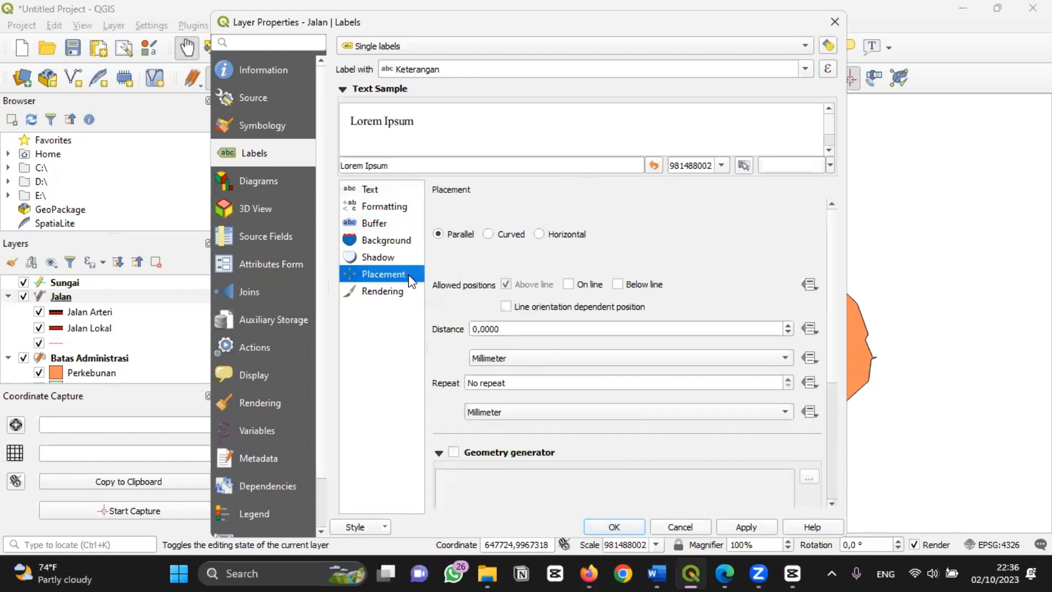
left_click(493, 234)
left_click(568, 286)
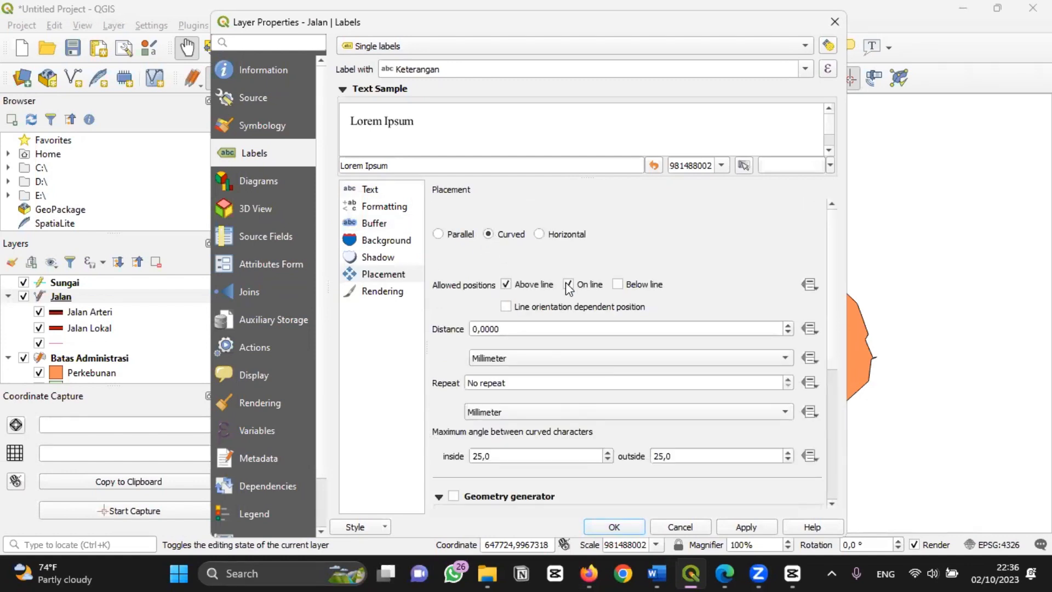
left_click(524, 288)
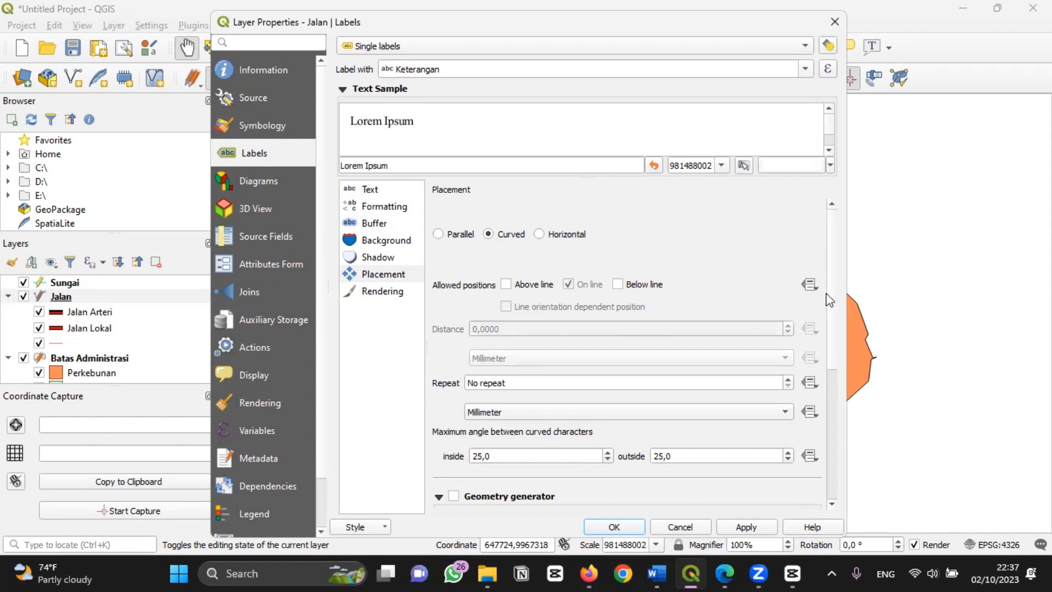
left_click_drag(831, 299, 829, 263)
left_click_drag(833, 251, 835, 364)
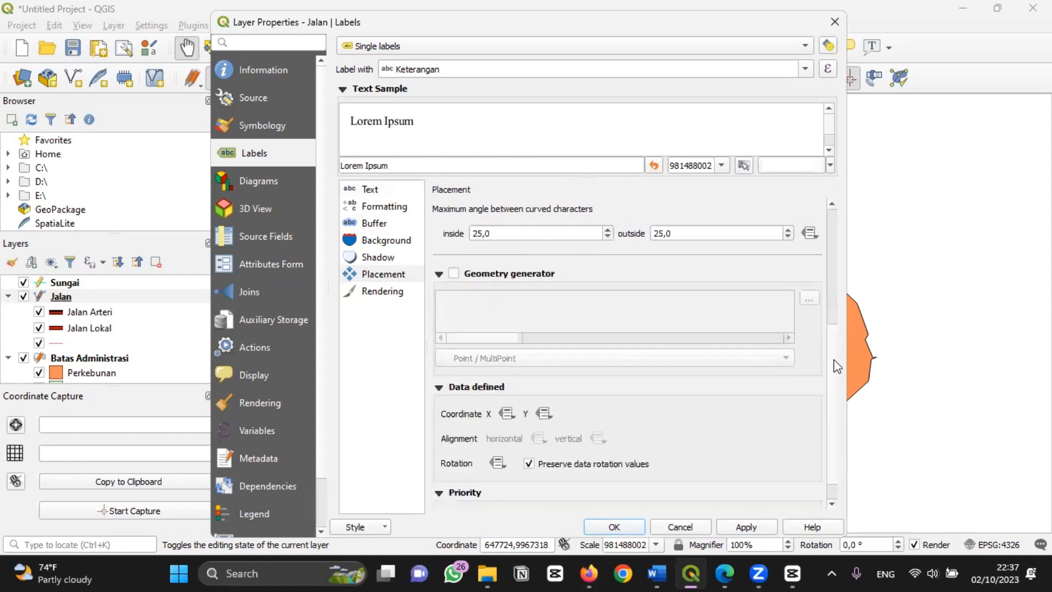
left_click(731, 529)
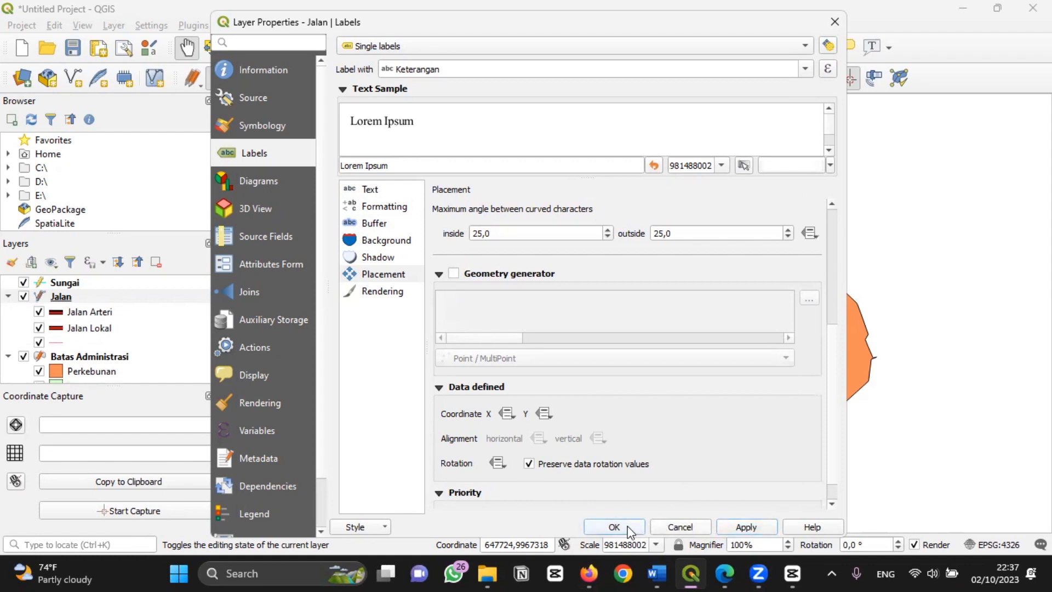
- Close the Jalan label settings and enable single labels on the Sungai layer, labelling the rivers with the Keterangan field
left_click(614, 527)
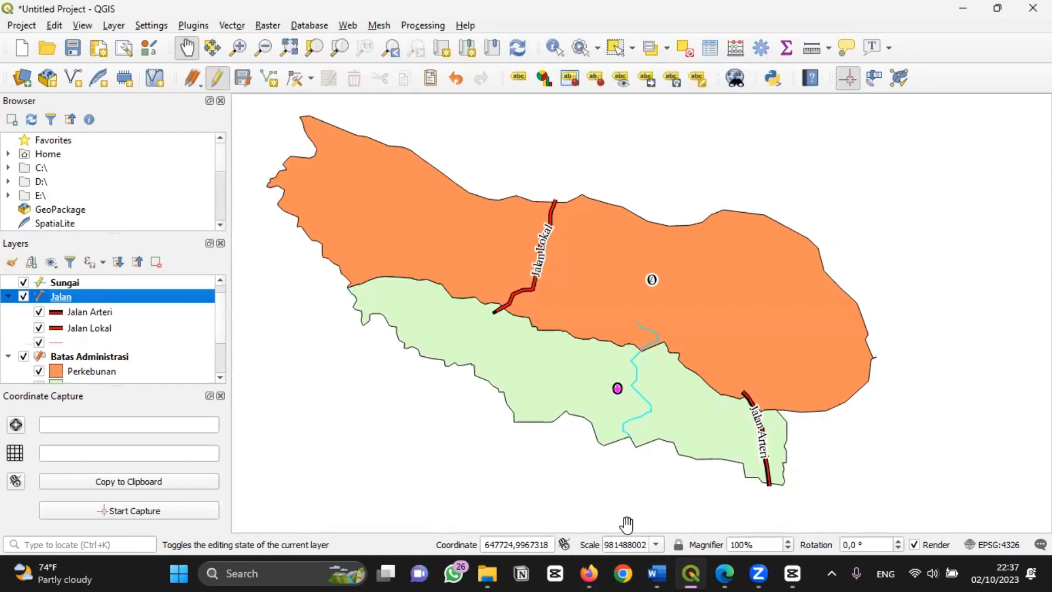
left_click(70, 285)
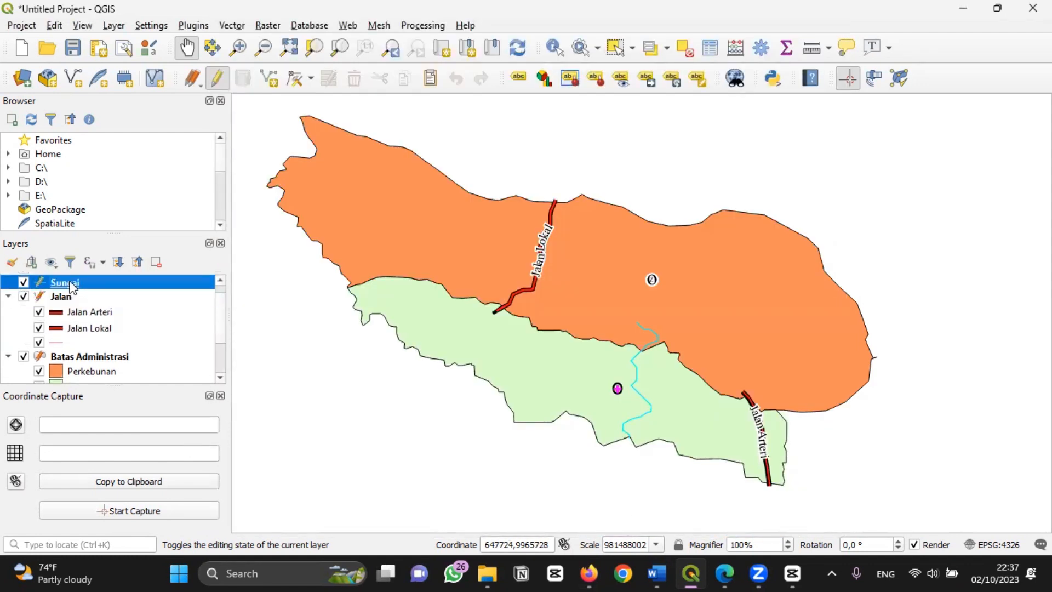
right_click(71, 284)
left_click(104, 336)
left_click(355, 48)
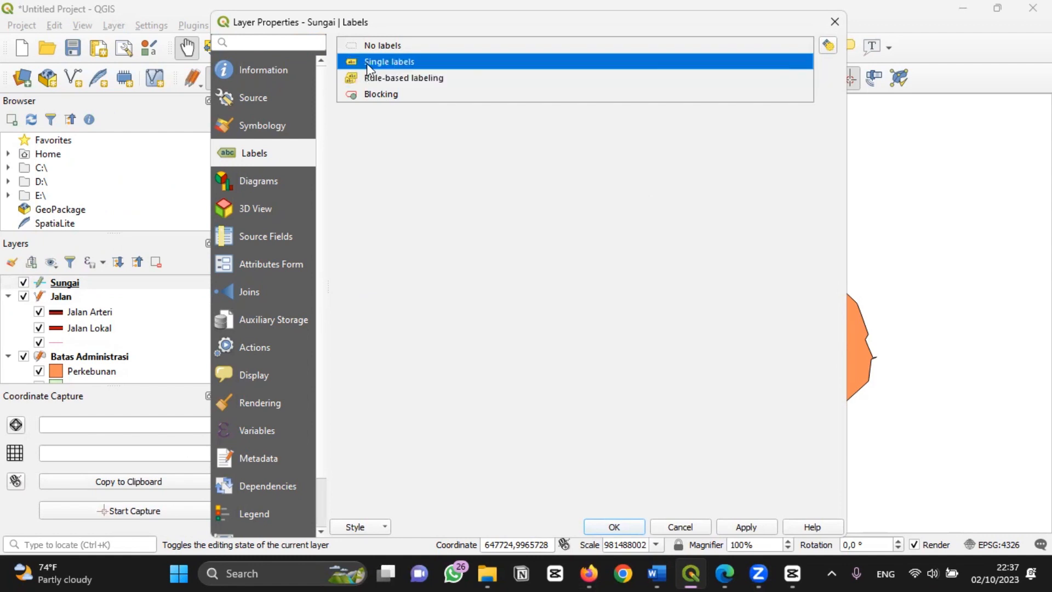
left_click(367, 63)
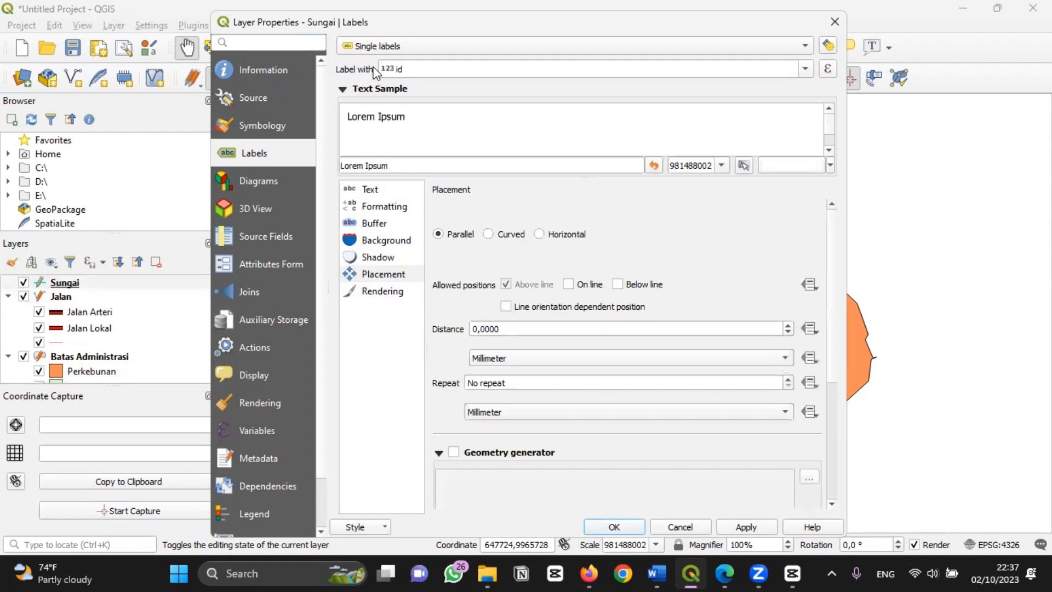
left_click(805, 69)
left_click(795, 104)
- Set the Sungai label text to Times New Roman at 12 points, with a text buffer and curved placement
left_click(408, 191)
left_click(539, 212)
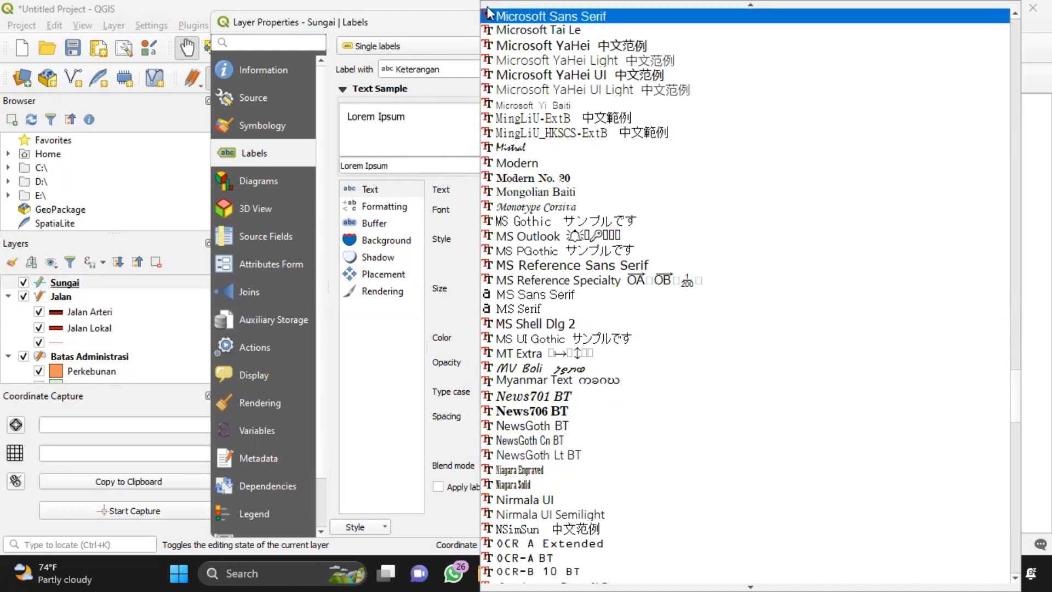
left_click(422, 169)
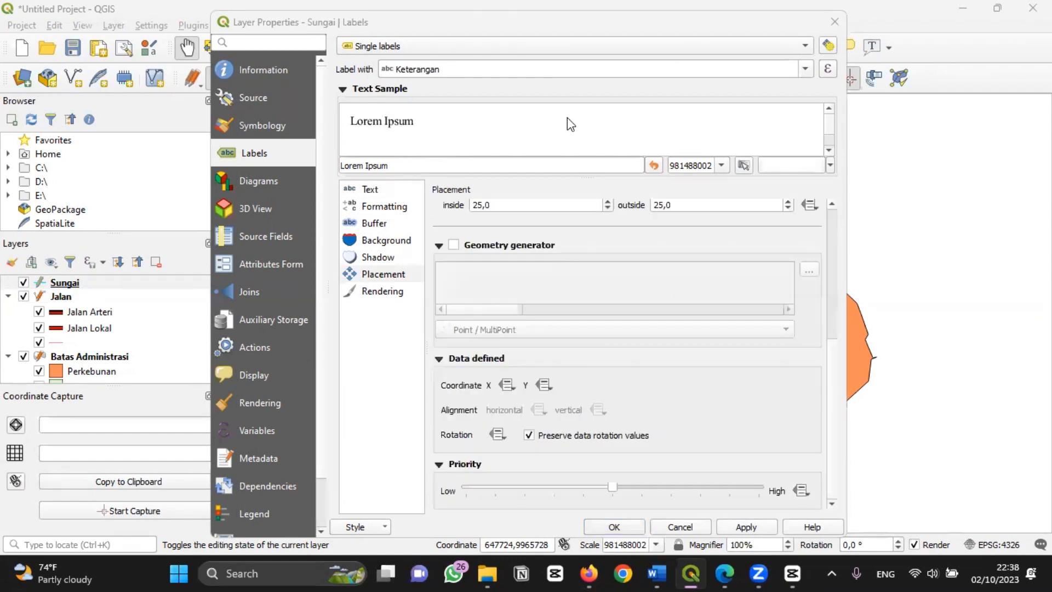
- Check the Sungai label text, buffer and placement settings, and apply them to the layer
left_click(390, 189)
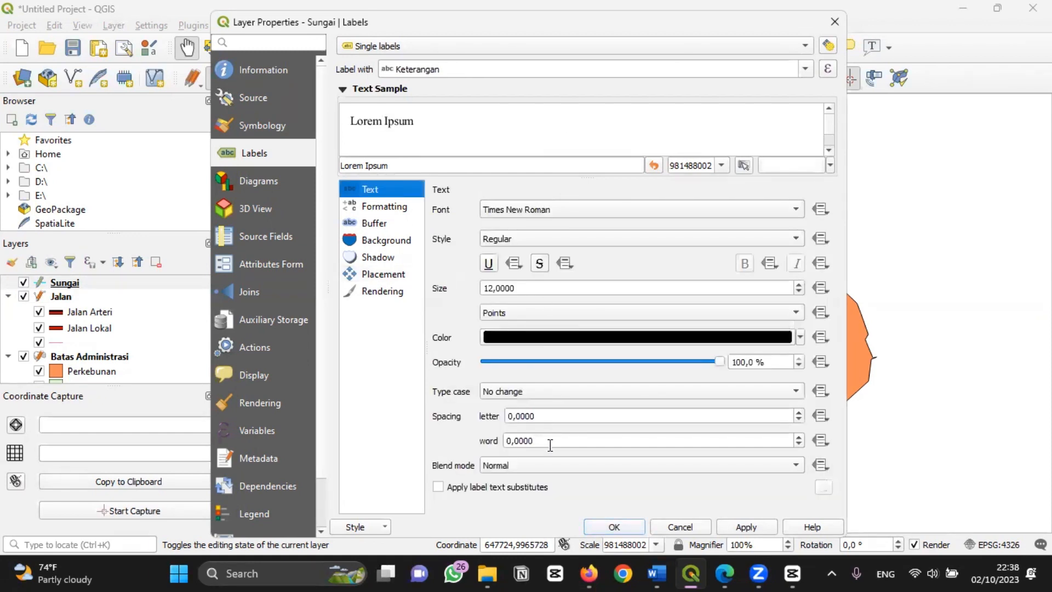
left_click(392, 223)
left_click(369, 274)
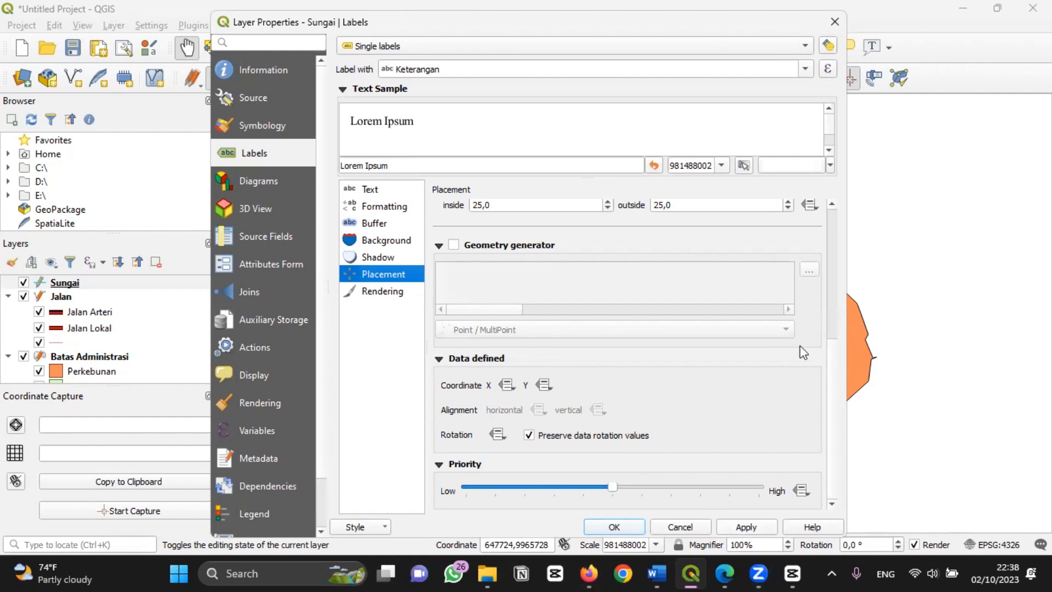
left_click(745, 526)
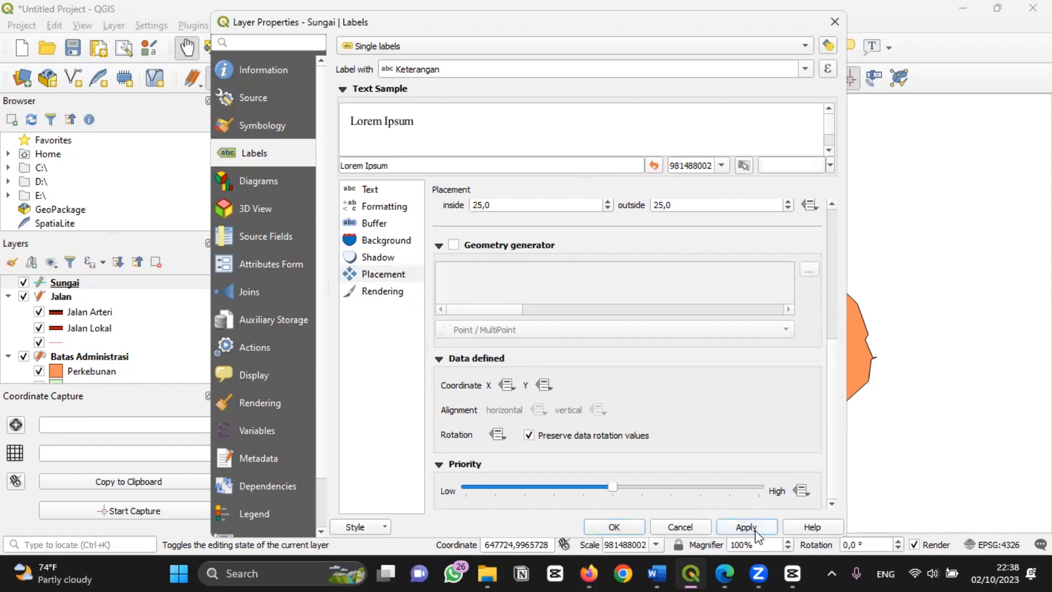
left_click(613, 527)
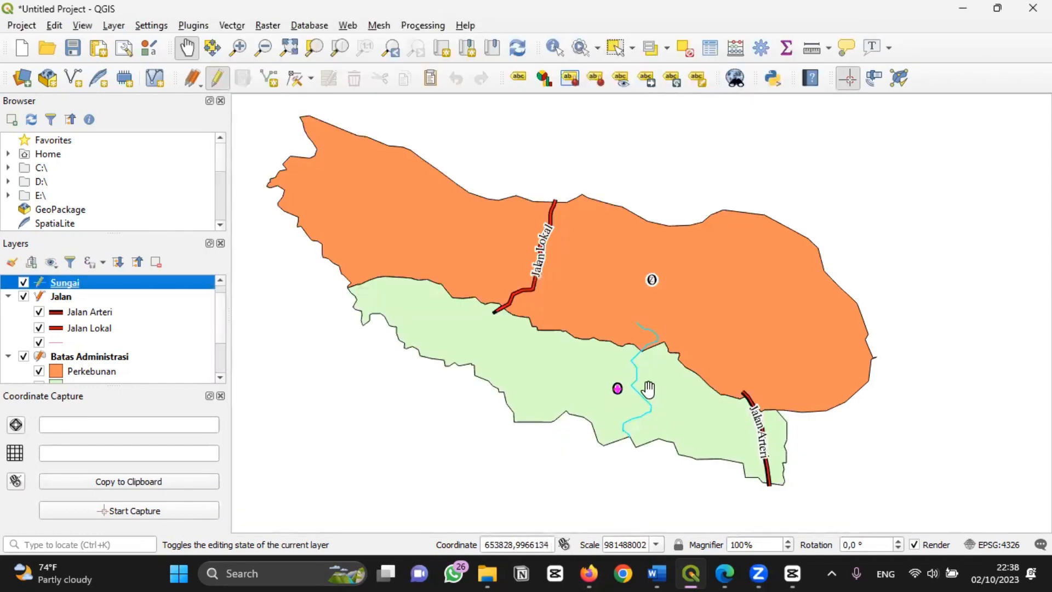
- Enable single labels on the Titik layer, labelling the points with the Keterangan field
scroll(644, 387, "up", 2)
scroll(646, 386, "down", 2)
scroll(223, 330, "up", 1)
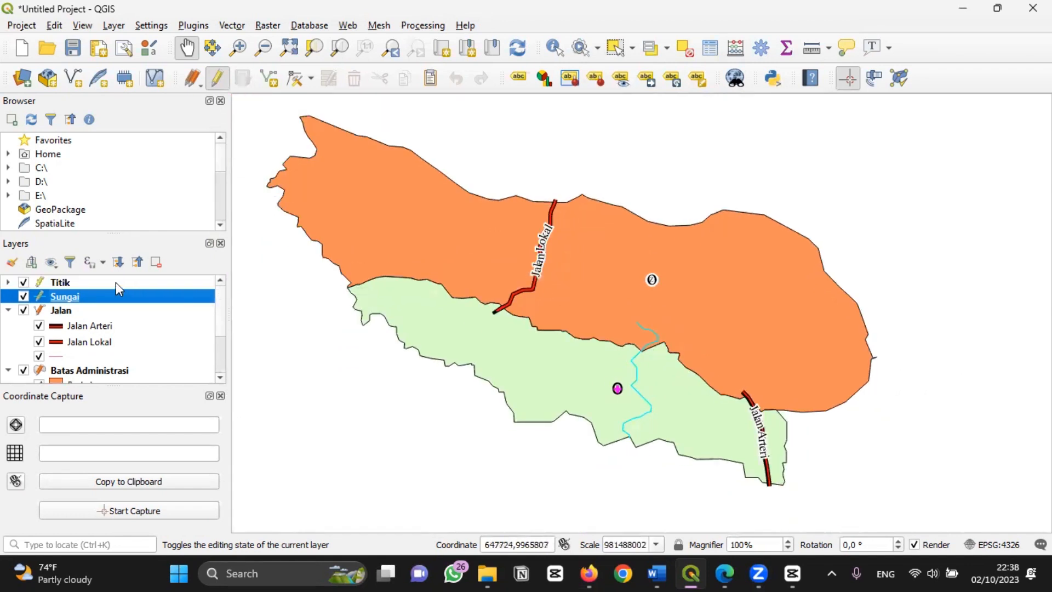
double_click(64, 283)
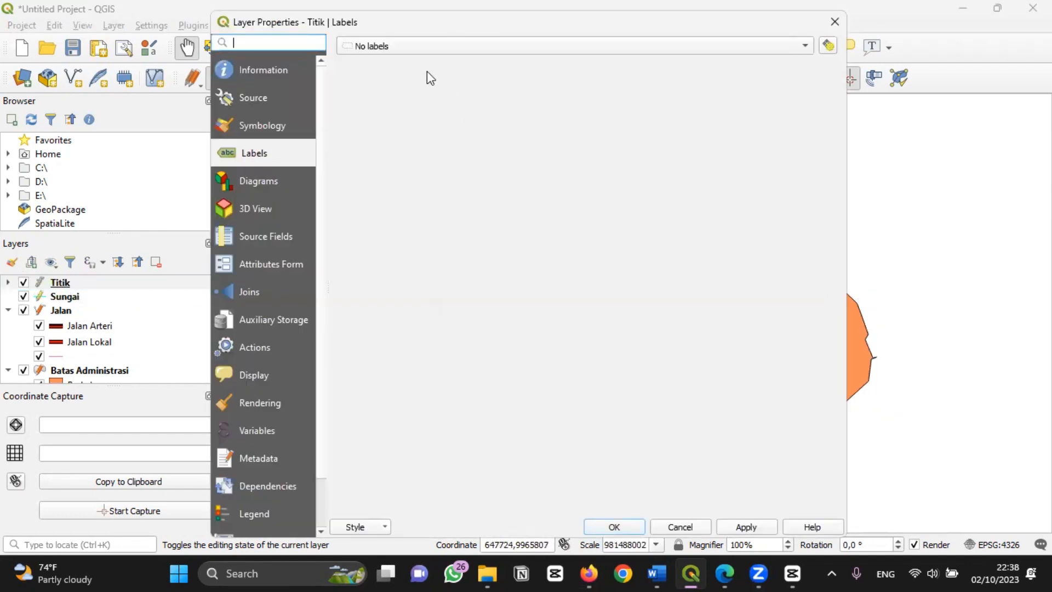
left_click(697, 46)
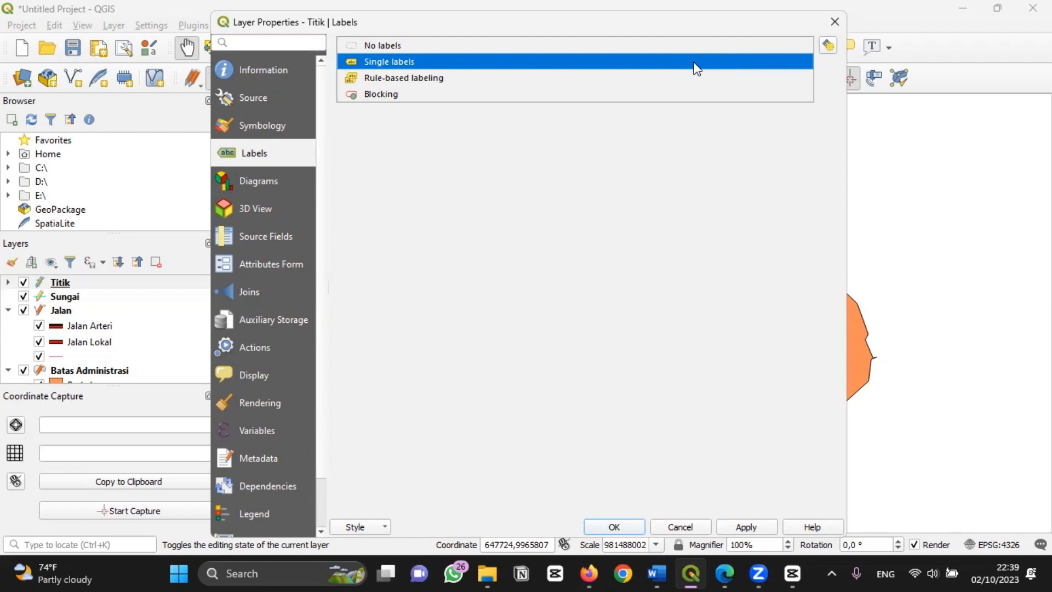
left_click(694, 63)
left_click(800, 70)
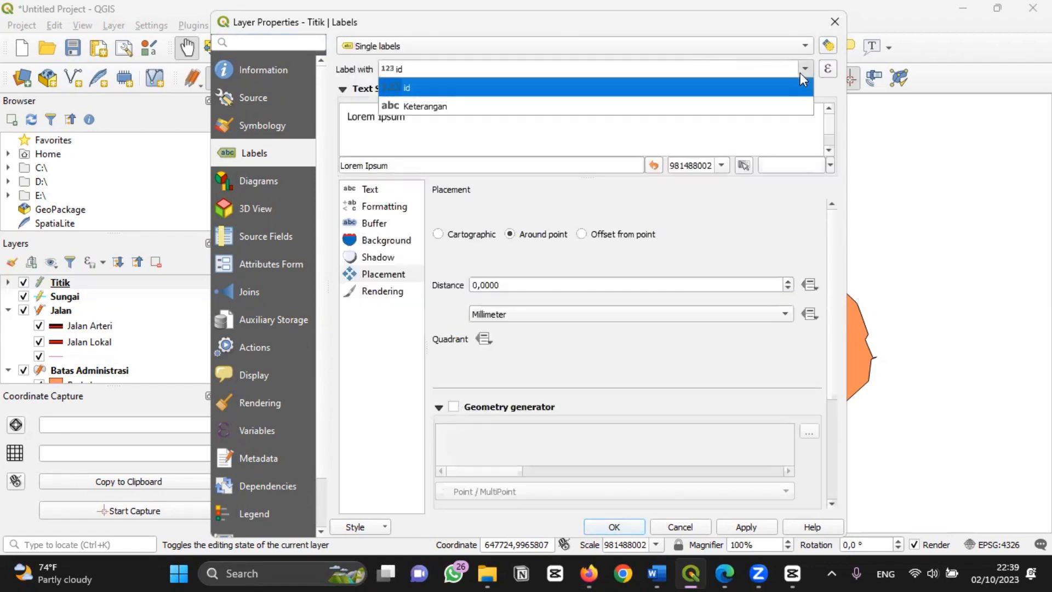
left_click(745, 102)
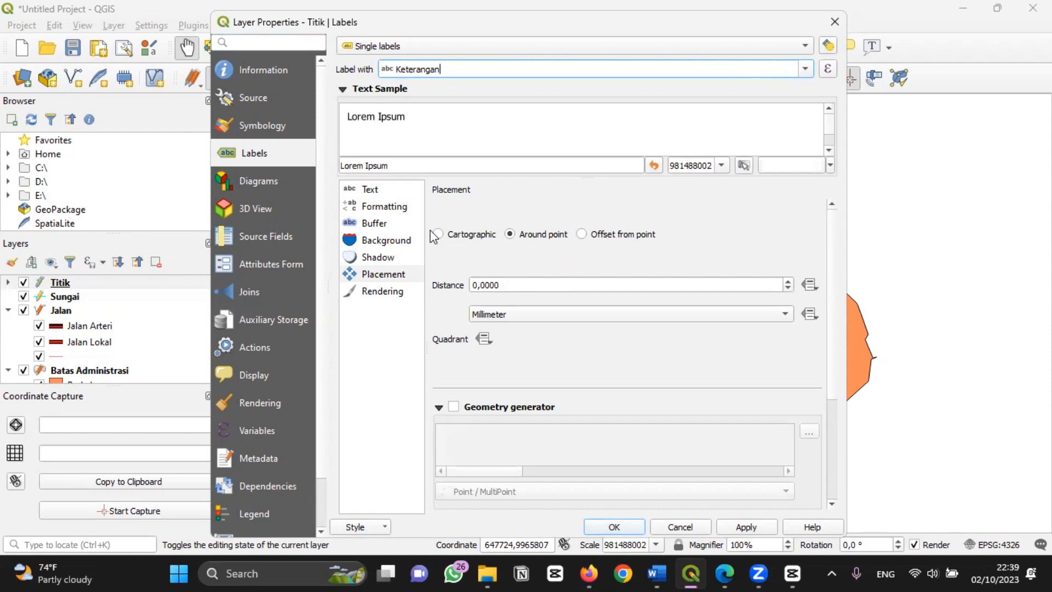
- Turn on the text buffer for the Titik labels and check their placement options
left_click(361, 190)
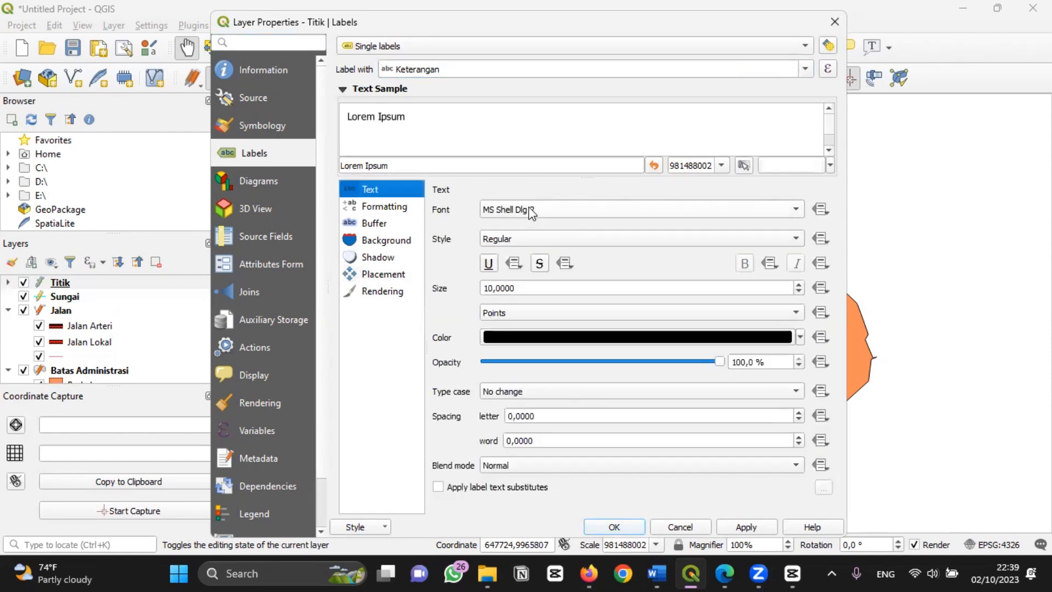
left_click(388, 227)
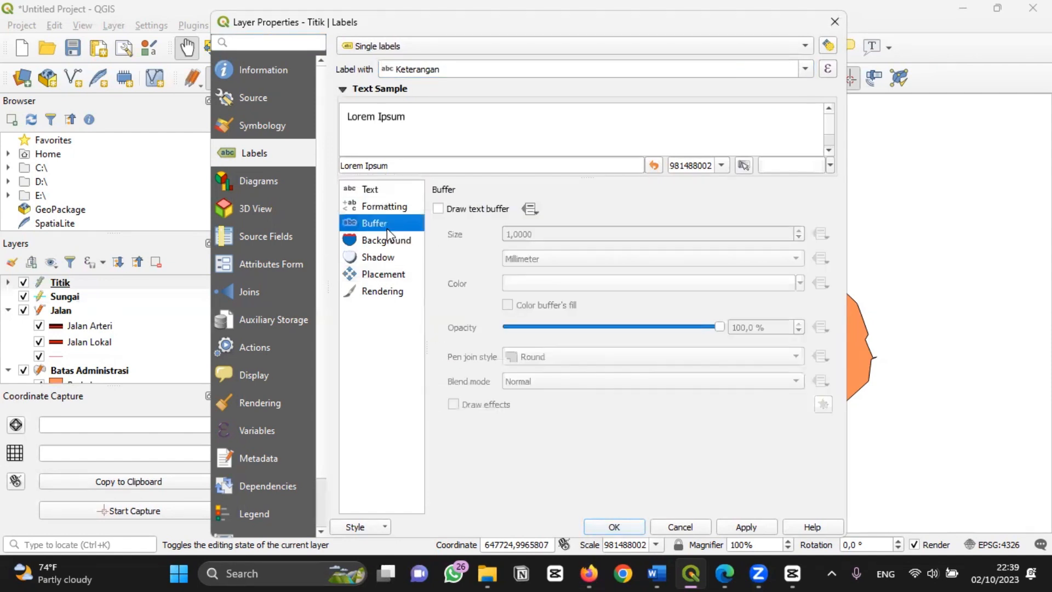
left_click(452, 211)
left_click(378, 273)
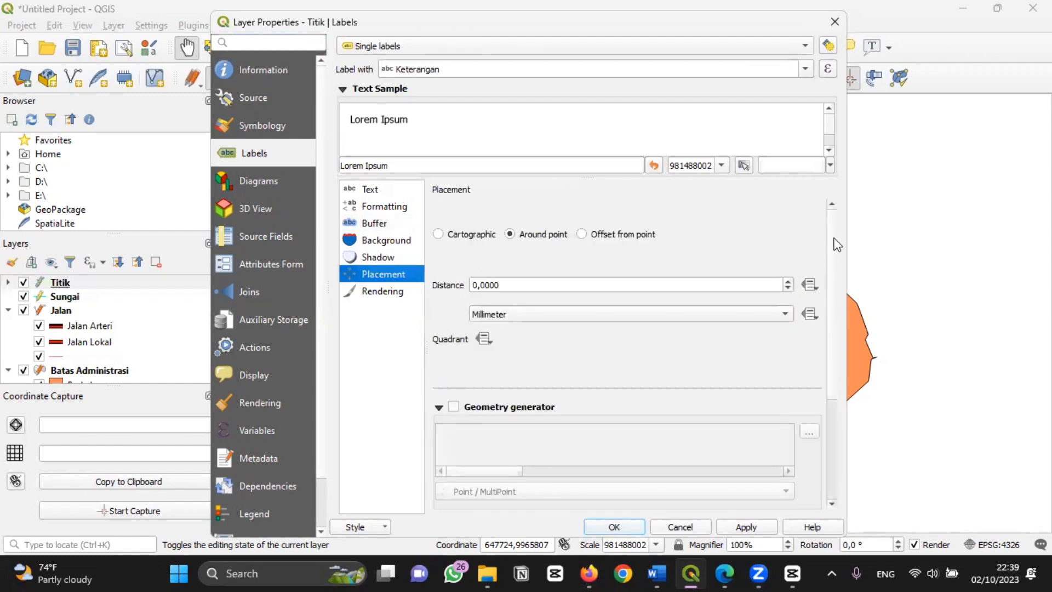
scroll(837, 328, "down", 4)
scroll(836, 335, "up", 5)
- Set the Titik label text to Times New Roman at 12 points and apply the label settings
left_click(395, 190)
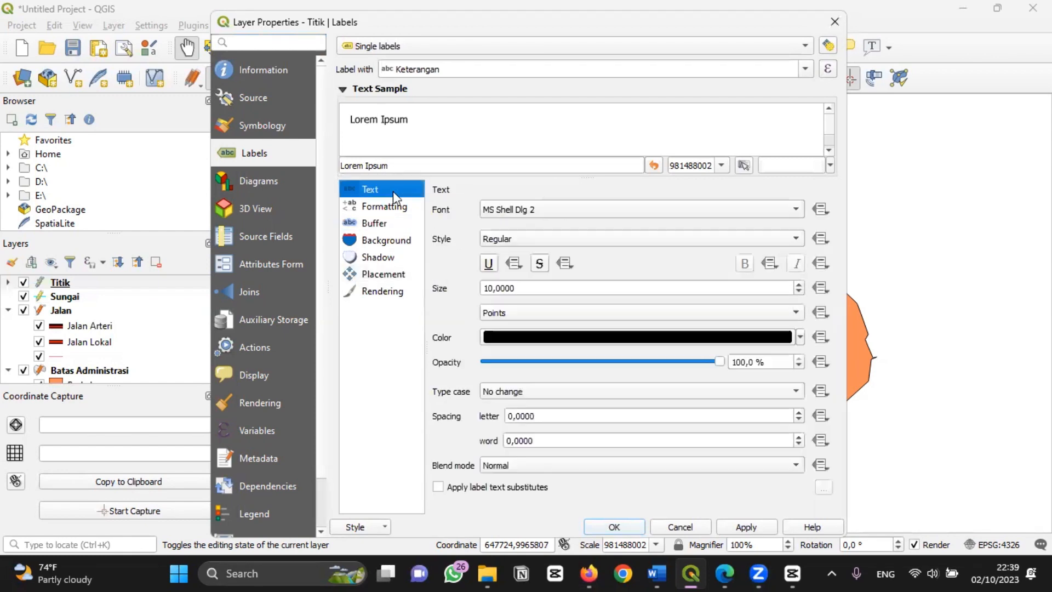
left_click(543, 3)
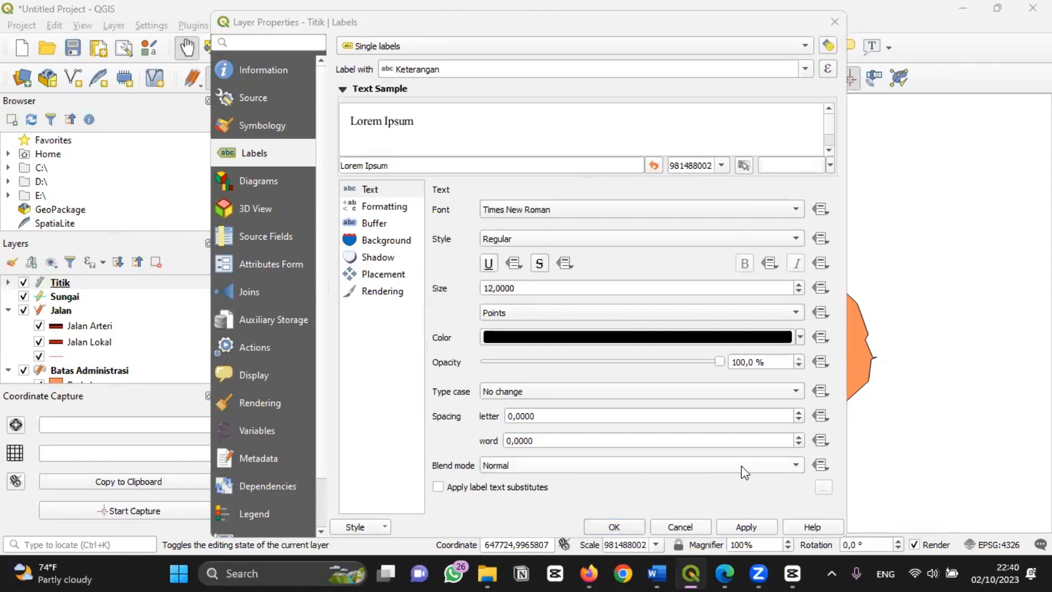
left_click(759, 527)
left_click(615, 526)
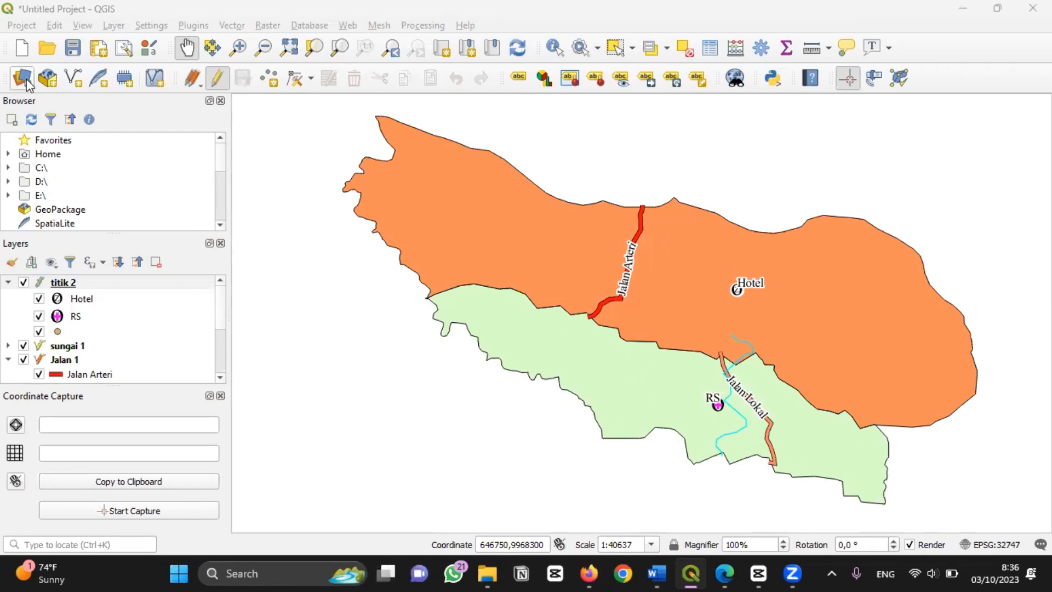
- Add the contour shapefile kontur 12.5.shp from the ACARA 2 FIX buat prak folder as a vector layer
left_click(23, 79)
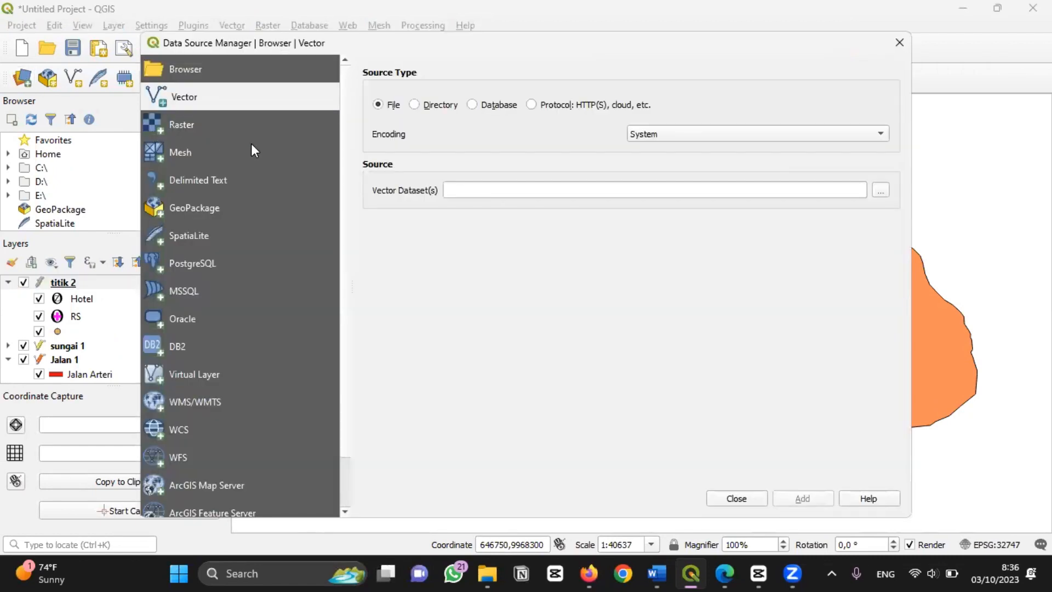
left_click(874, 192)
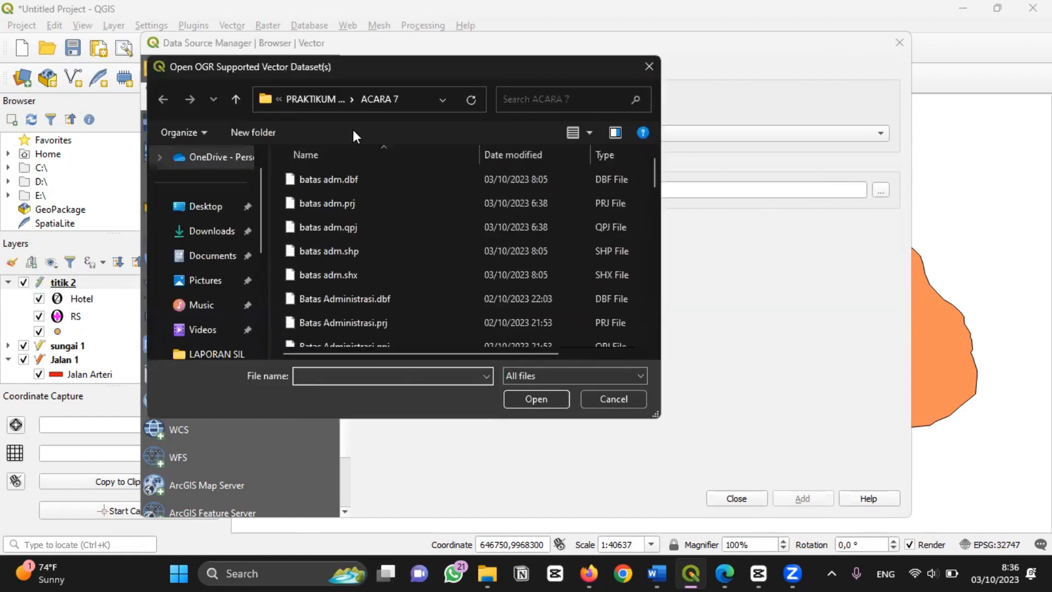
left_click(303, 94)
double_click(364, 206)
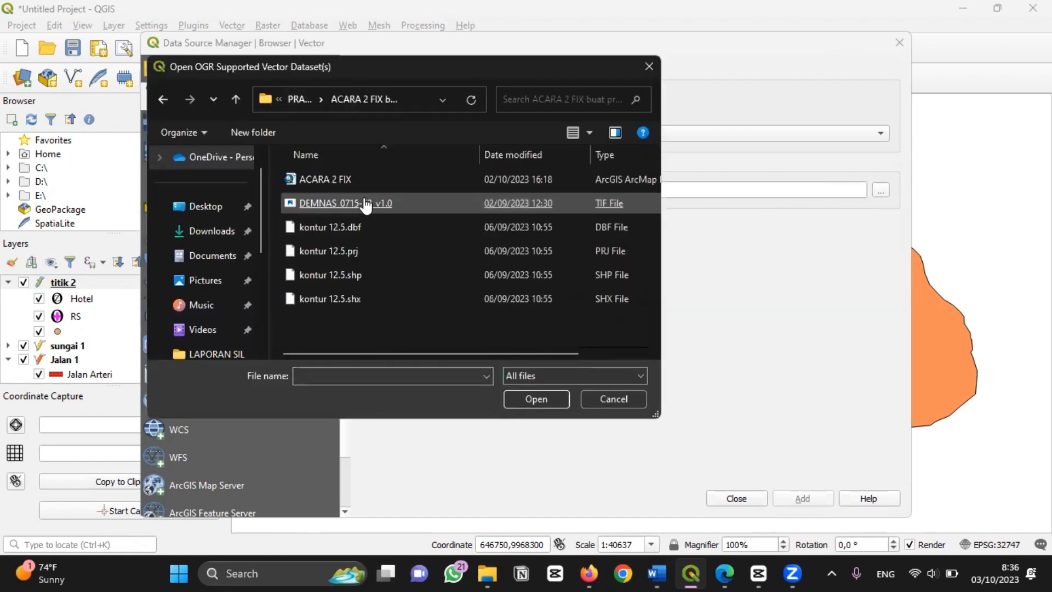
left_click(364, 203)
left_click(390, 276)
double_click(391, 277)
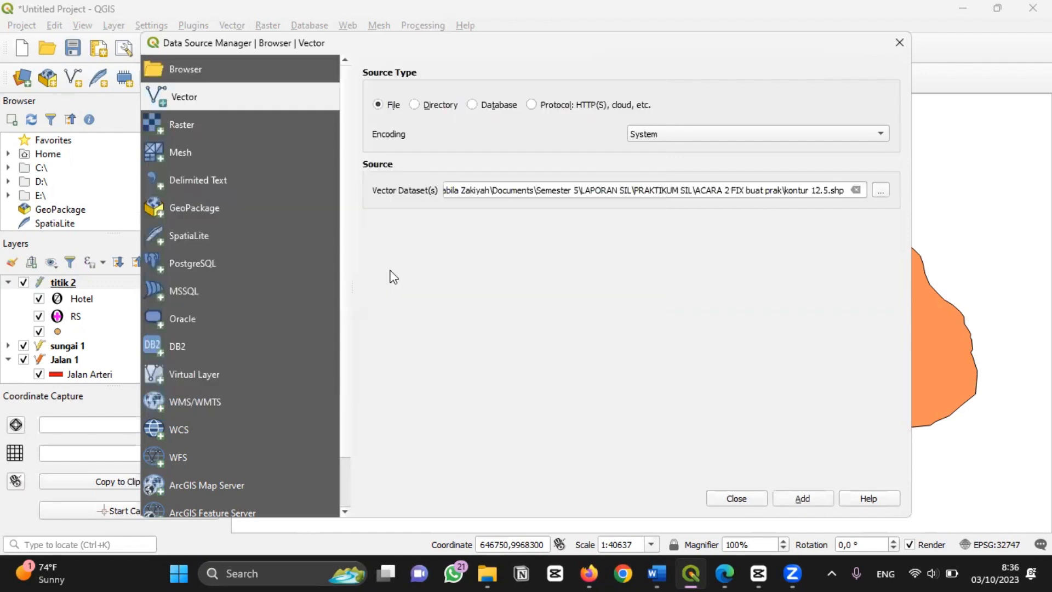
left_click(800, 499)
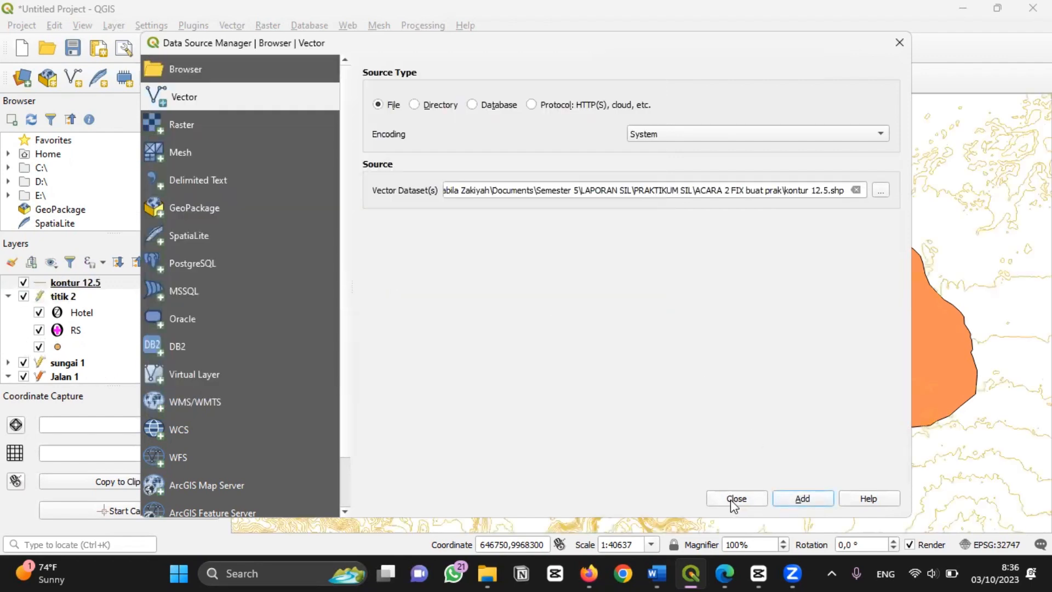
left_click(736, 499)
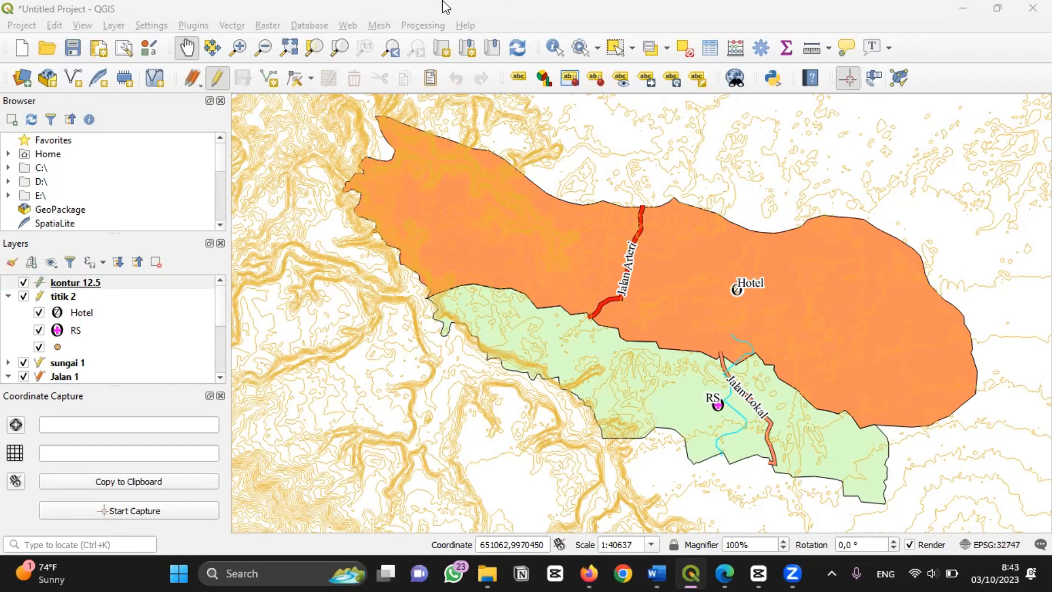
- Start the Clip geoprocessing tool with kontur 12.5 as the input layer and batas adm as the overlay layer
key("alt+o")
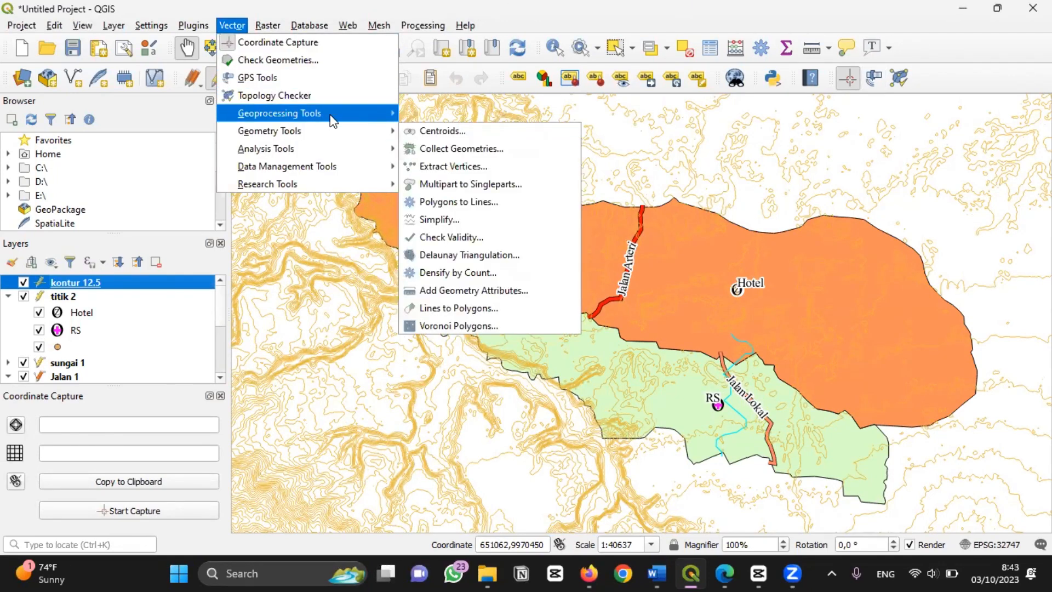
mouse_move(334, 115)
left_click(432, 129)
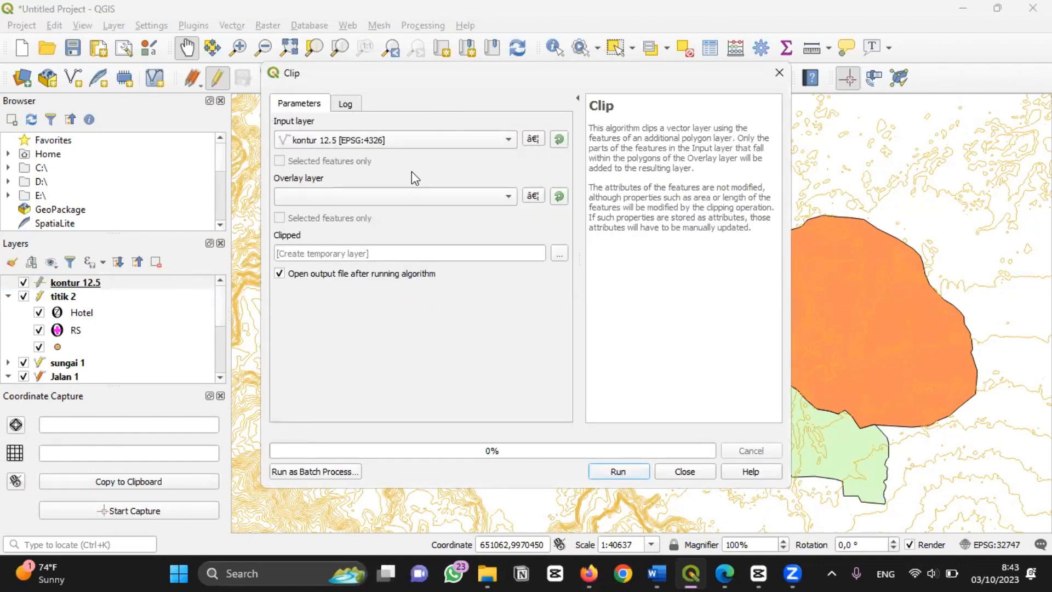
left_click(507, 196)
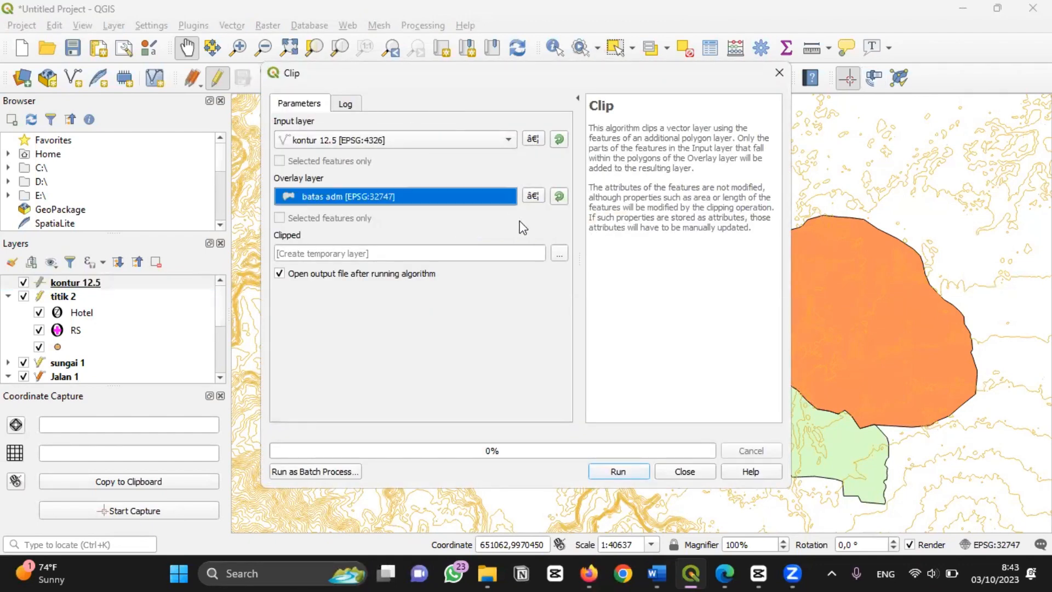
left_click(519, 222)
left_click(513, 200)
left_click(458, 202)
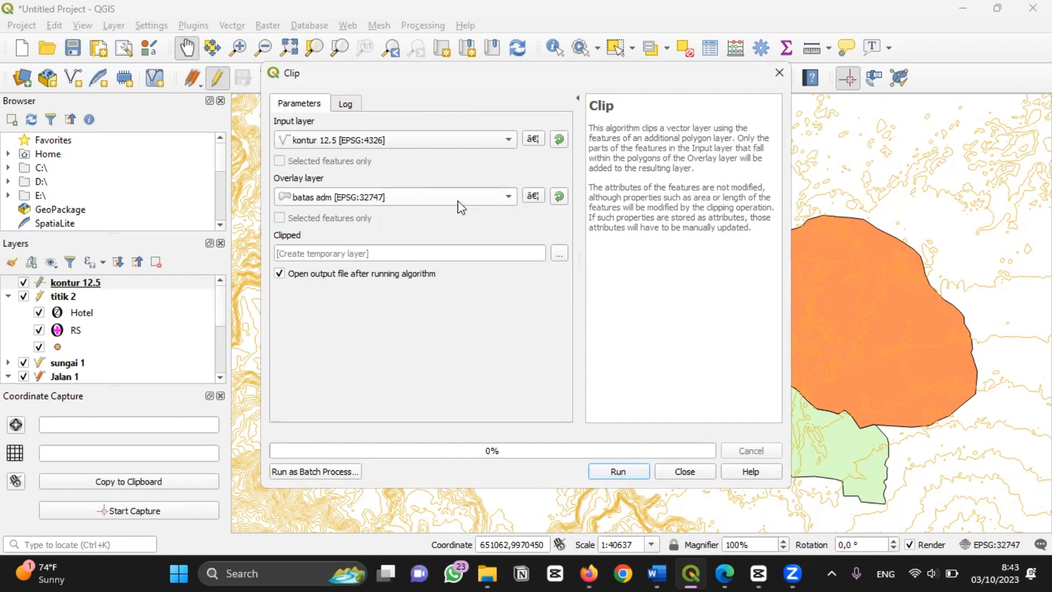
- Set the clip output to a GeoPackage file named Clip Kontur in the ACARA 7 folder
left_click(558, 253)
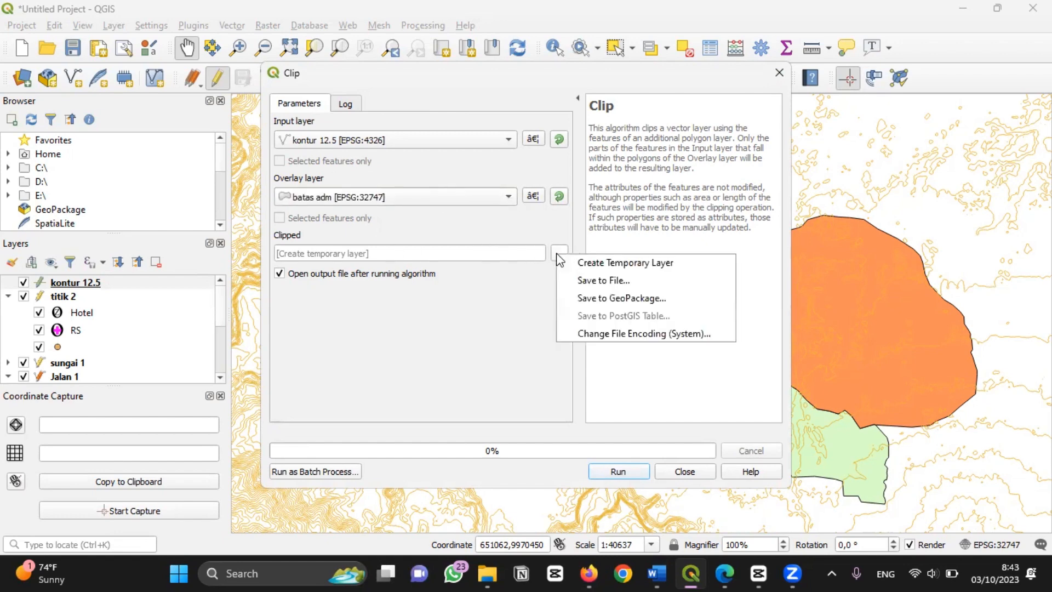
left_click(593, 281)
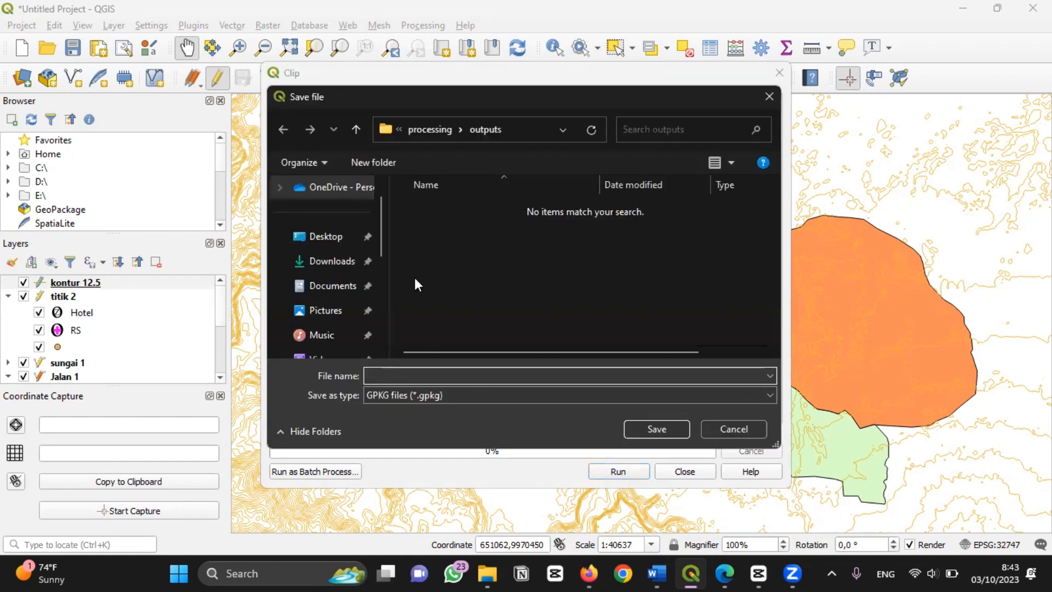
left_click(399, 126)
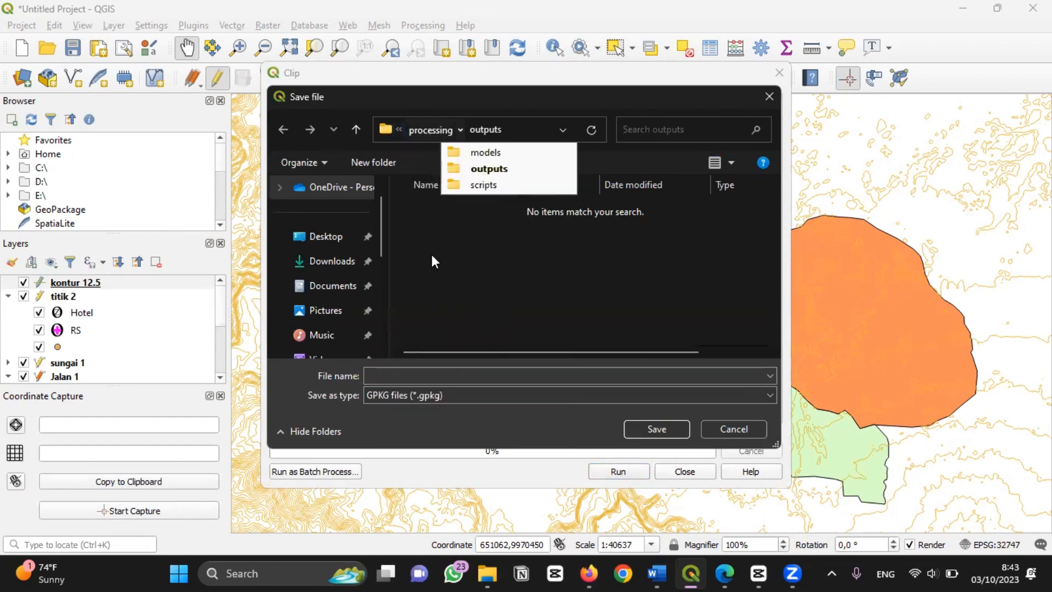
left_click(432, 256)
left_click_drag(378, 230, 360, 265)
left_click(360, 265)
left_click(454, 375)
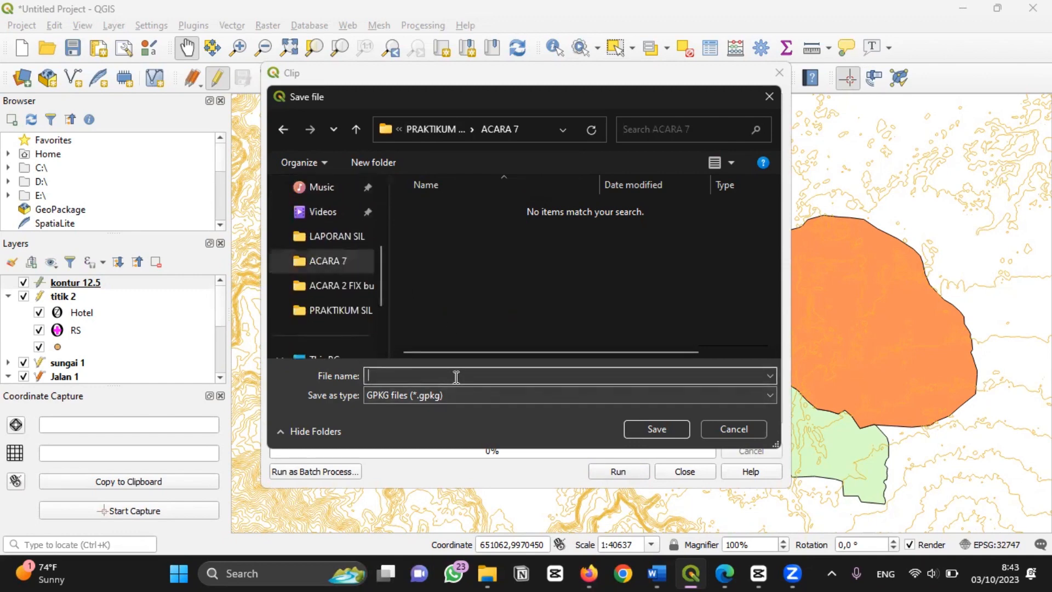
type("Clip Kontur")
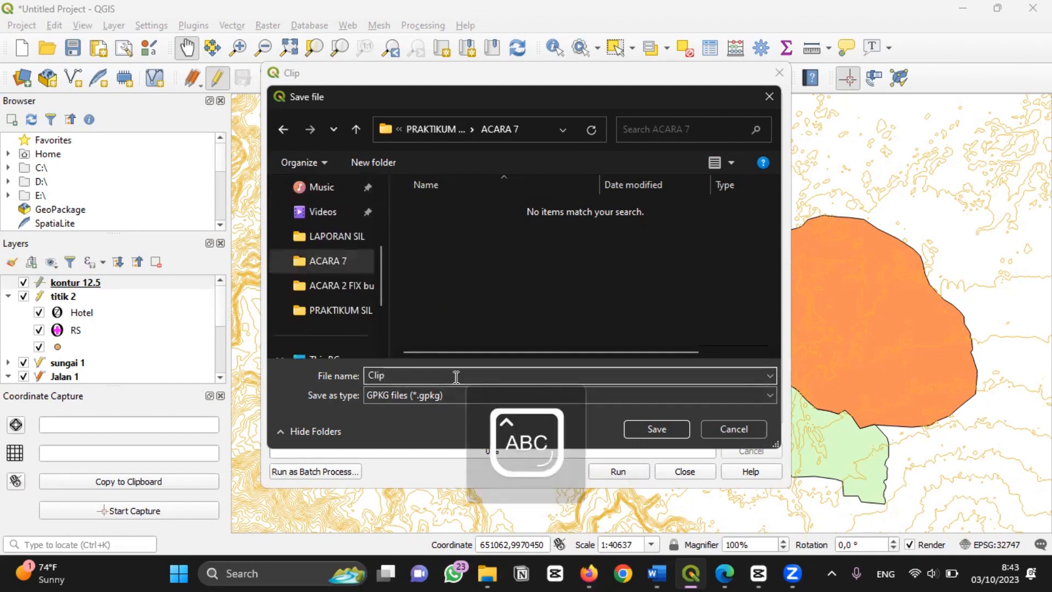
left_click(651, 429)
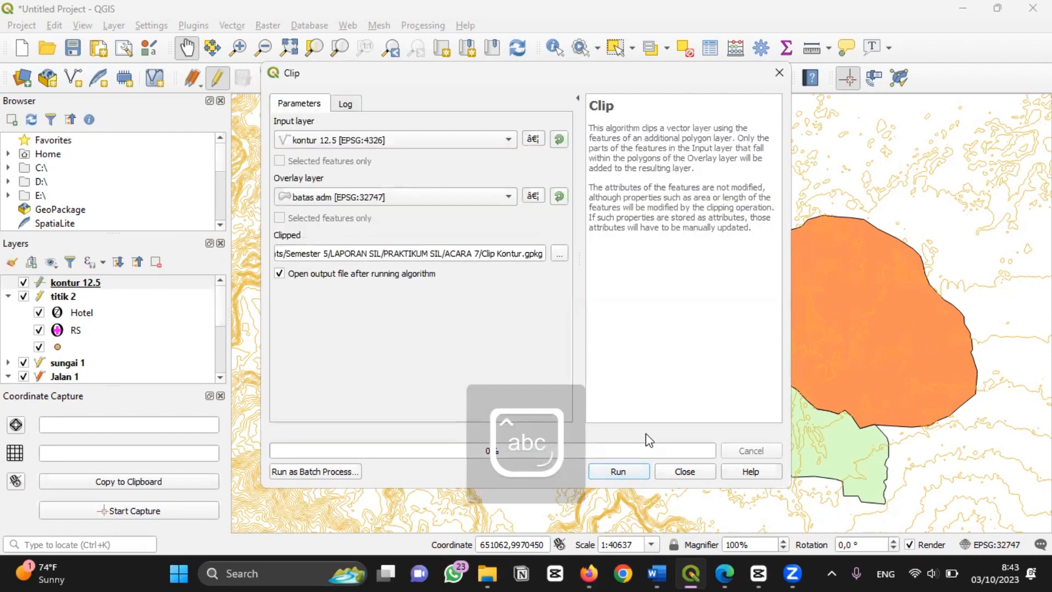
- Run the clip on the contours and hide the original kontur 12.5 layer
left_click(609, 470)
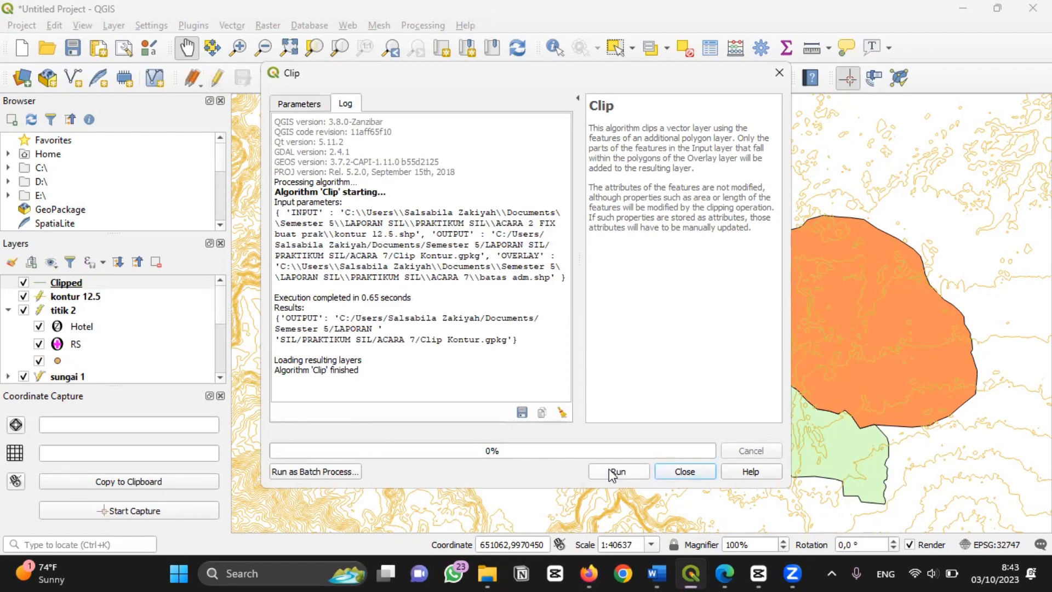
left_click(666, 472)
left_click(23, 296)
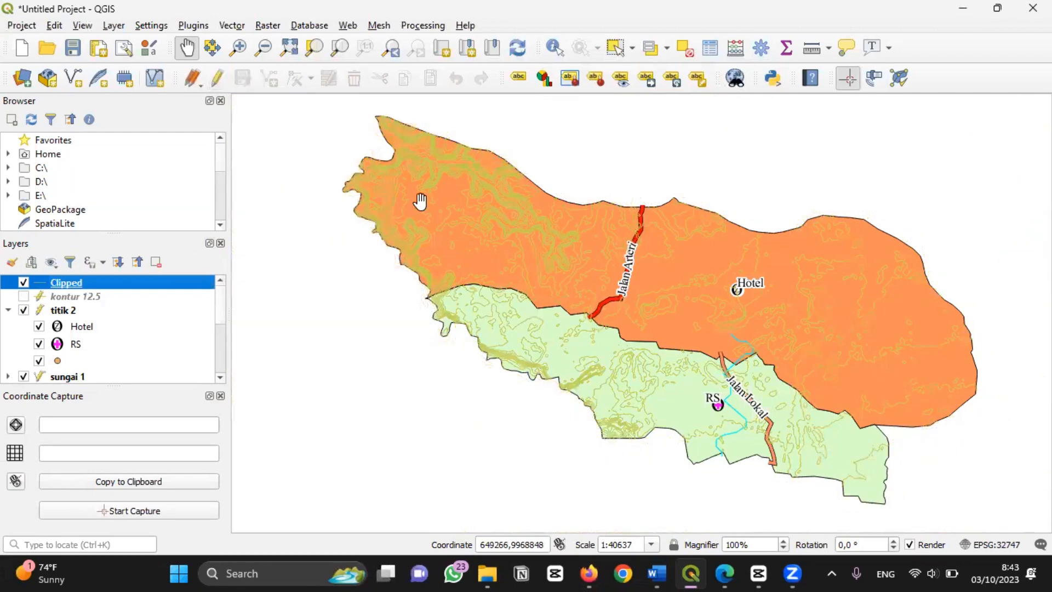
left_click(638, 7)
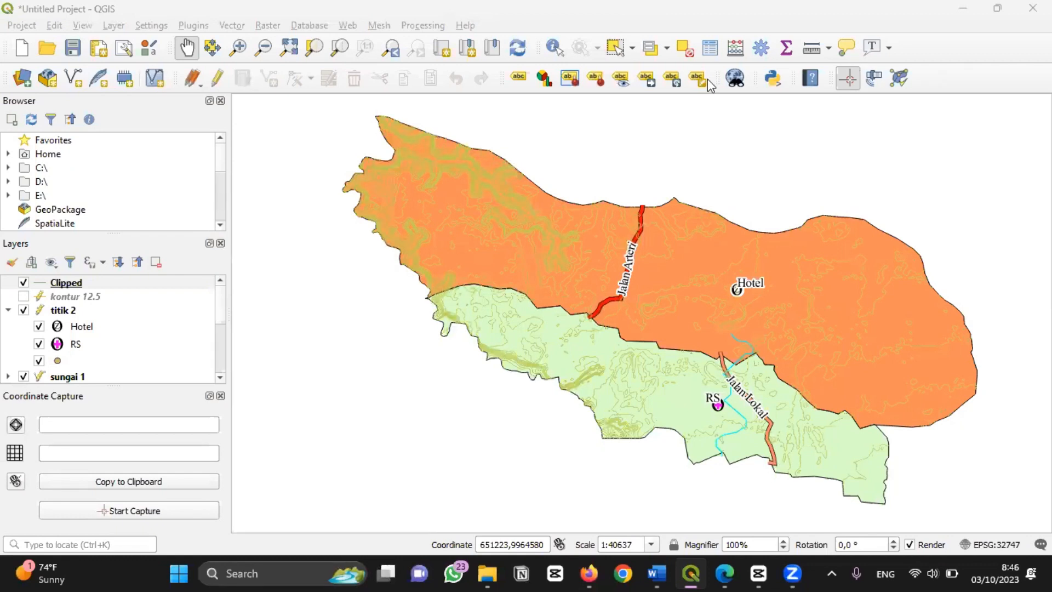
- Turn on editing in the Clipped layer's attribute table and add a whole number field named IK
right_click(64, 286)
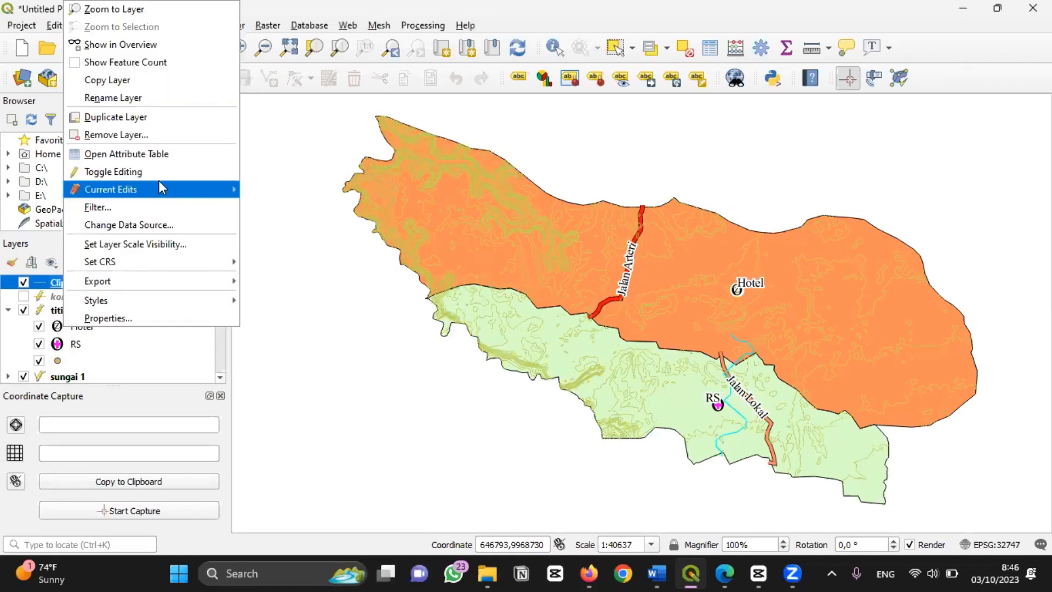
left_click(140, 155)
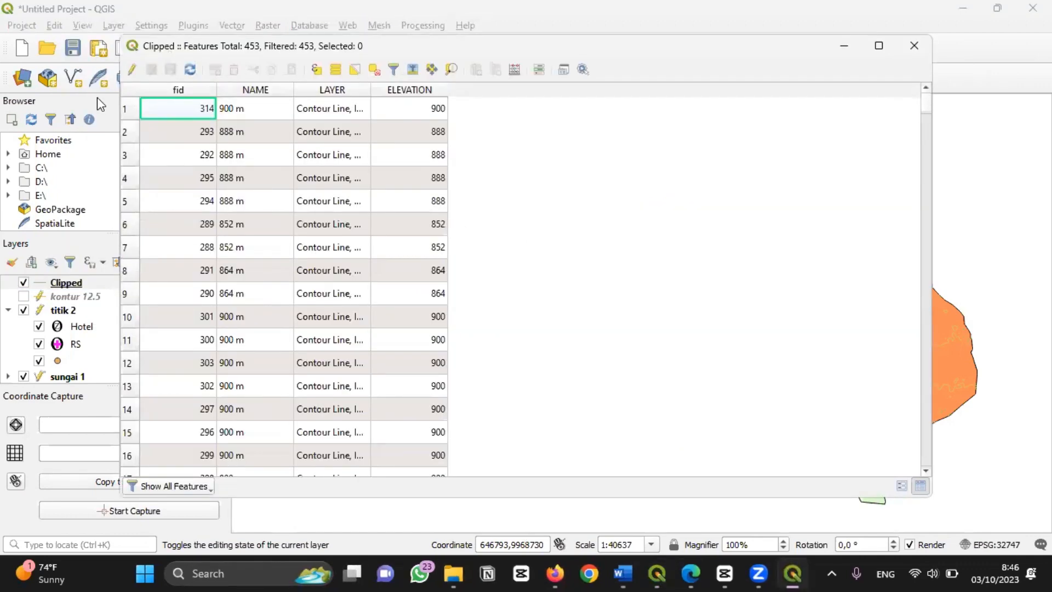
left_click(132, 69)
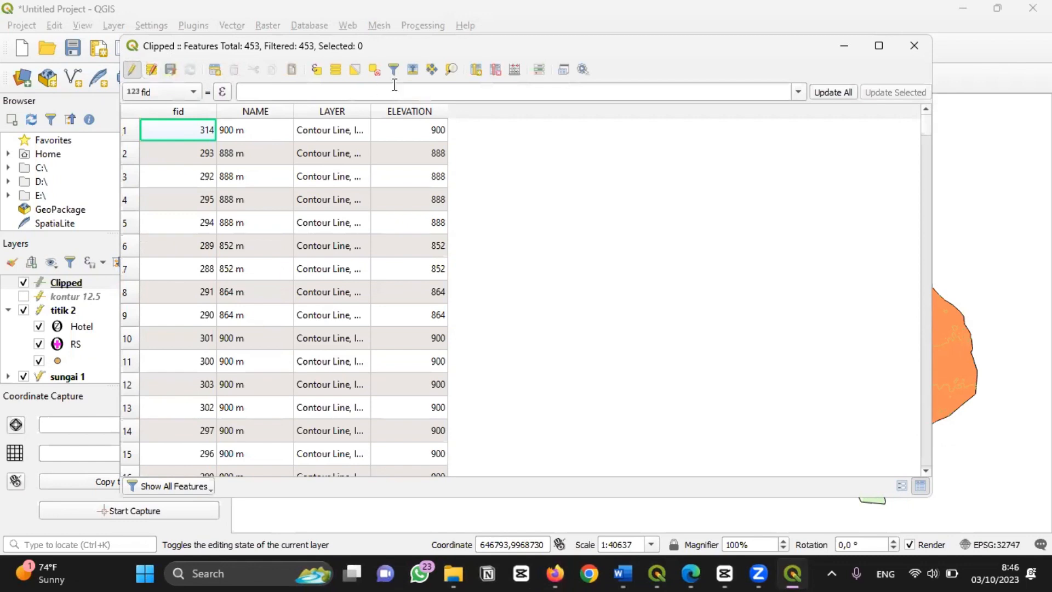
left_click(475, 69)
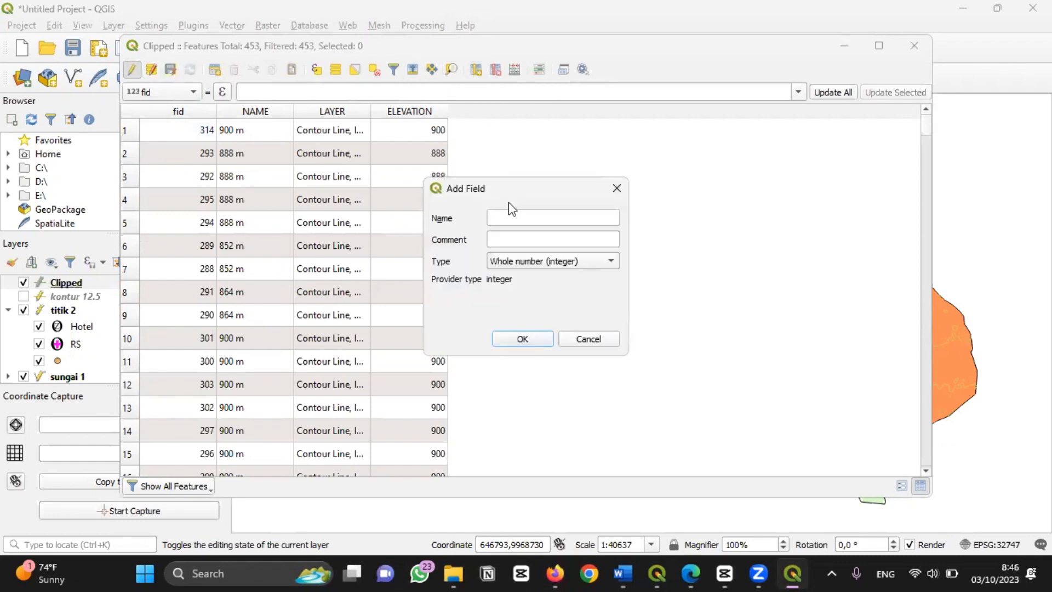
key("Caps_Lock")
type("IK")
left_click(523, 339)
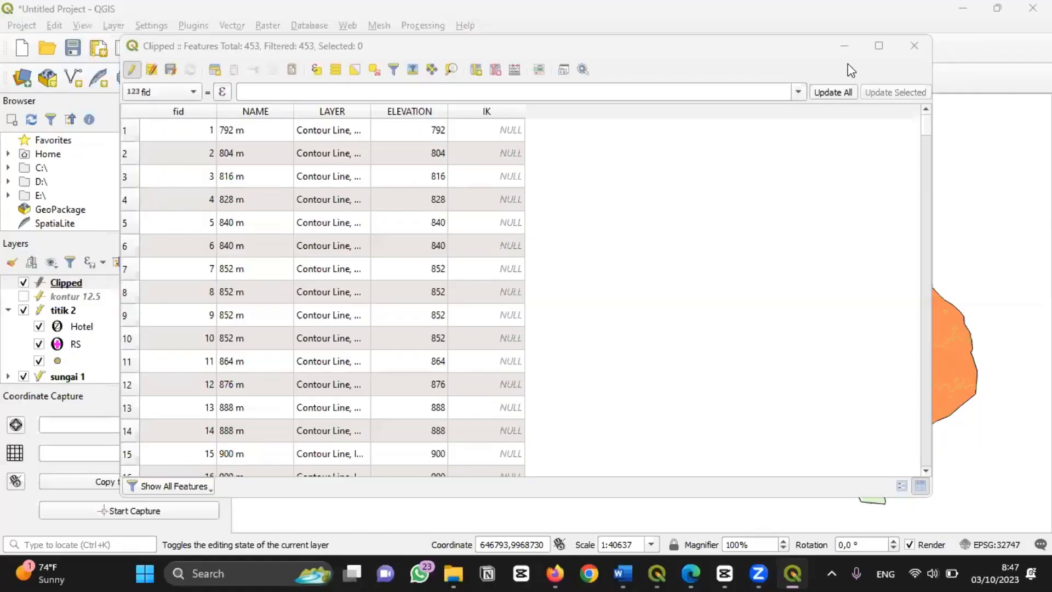
- Select the contour features matching the expression "ELEVATION" % 60
left_click(317, 71)
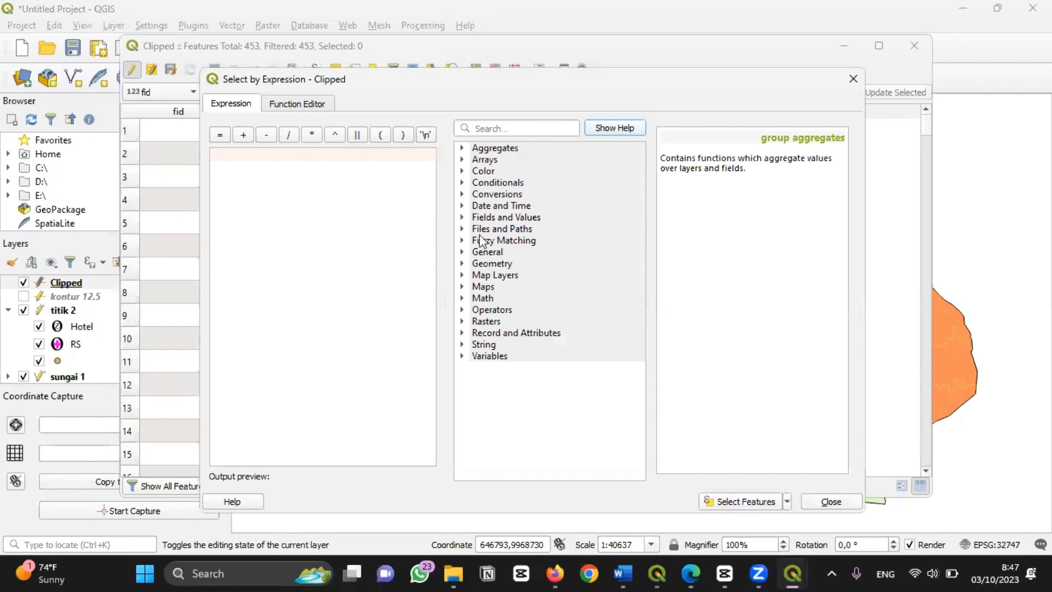
left_click(463, 217)
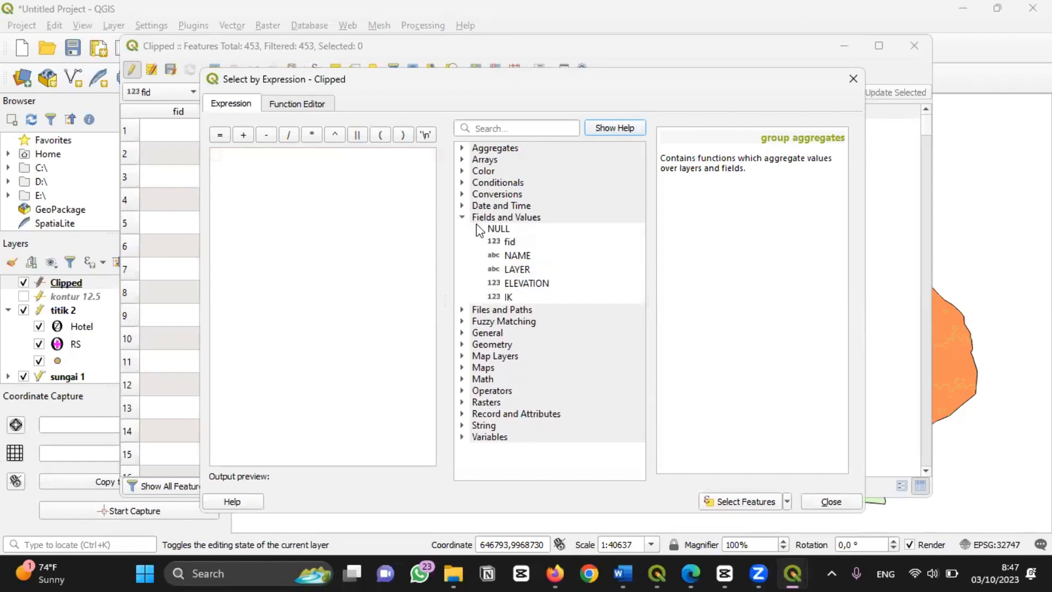
left_click(538, 284)
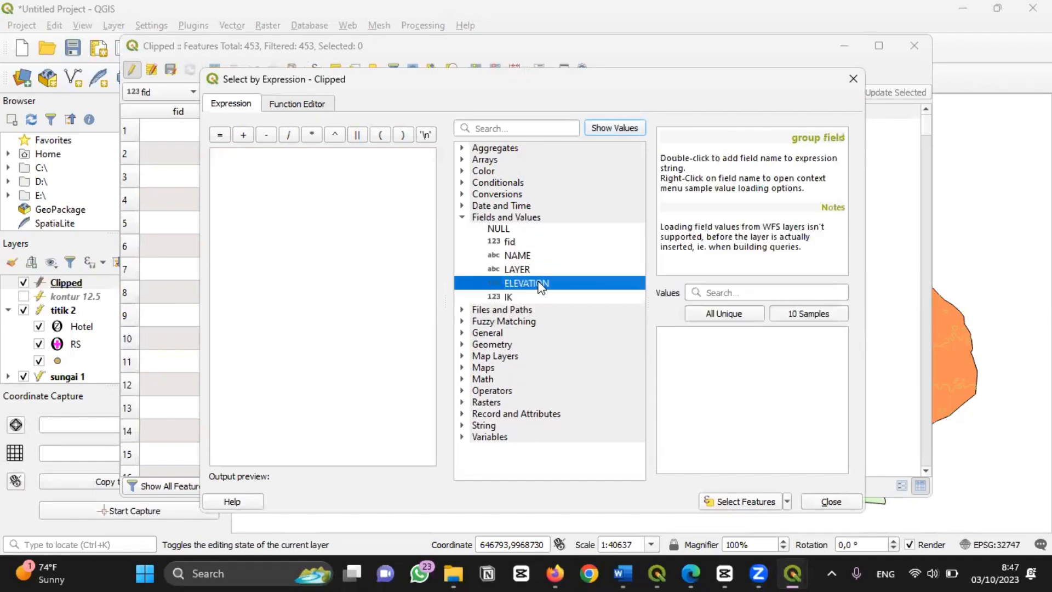
double_click(540, 284)
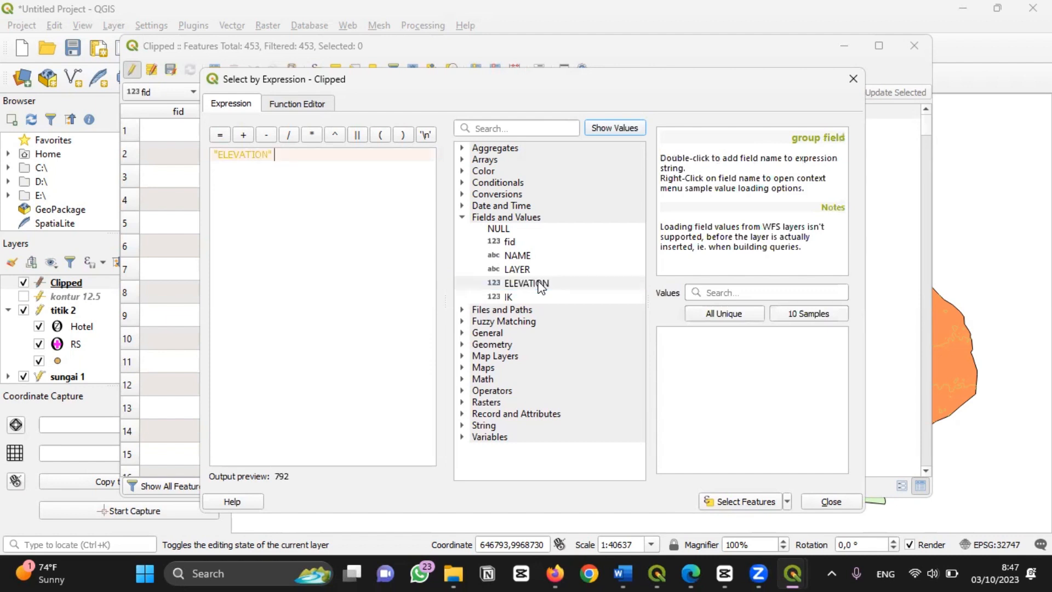
left_click(463, 391)
double_click(491, 416)
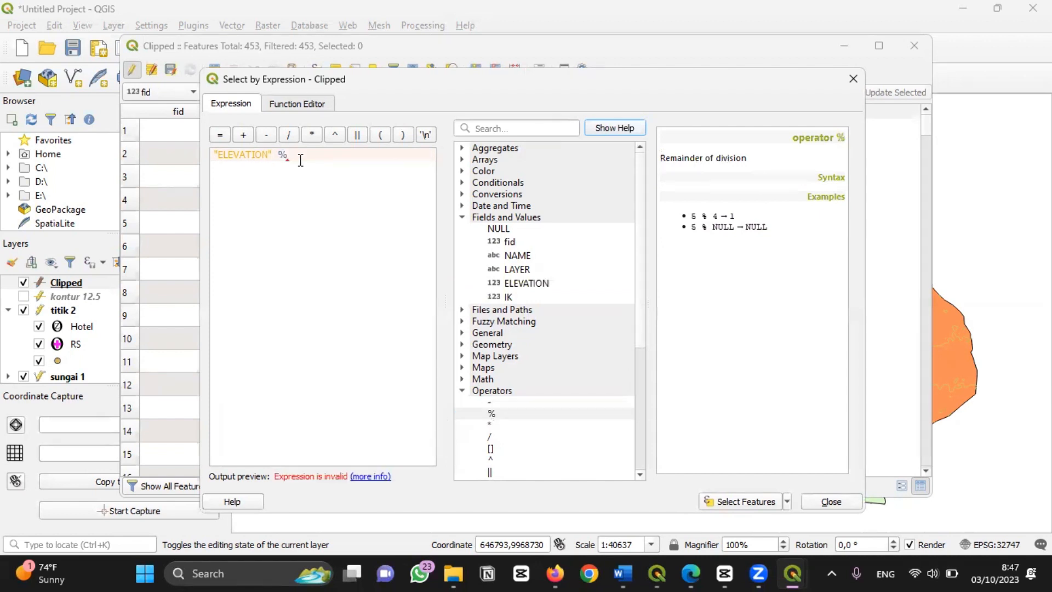
type("62")
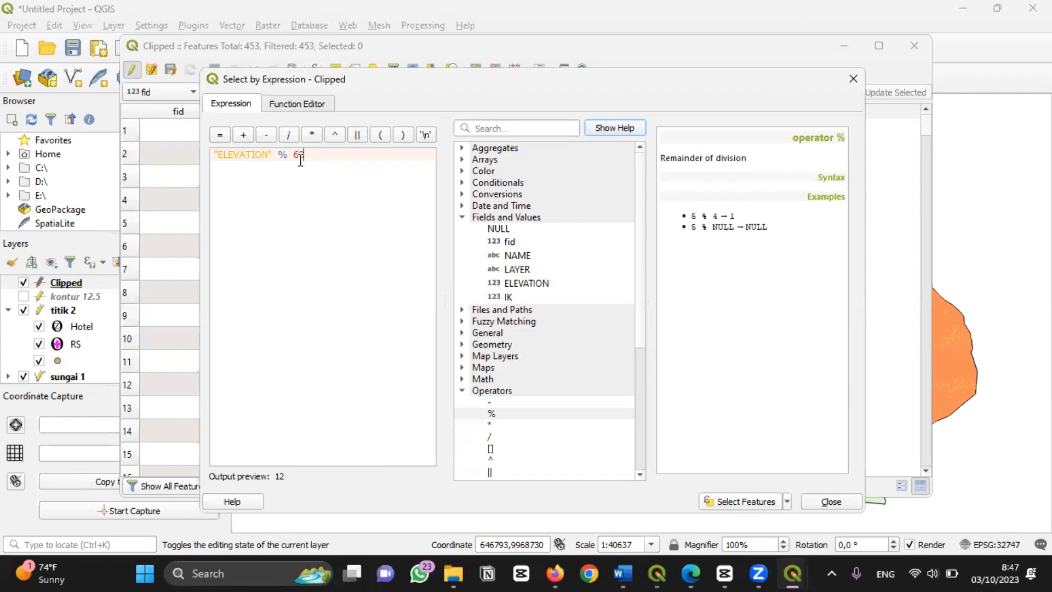
left_click(728, 503)
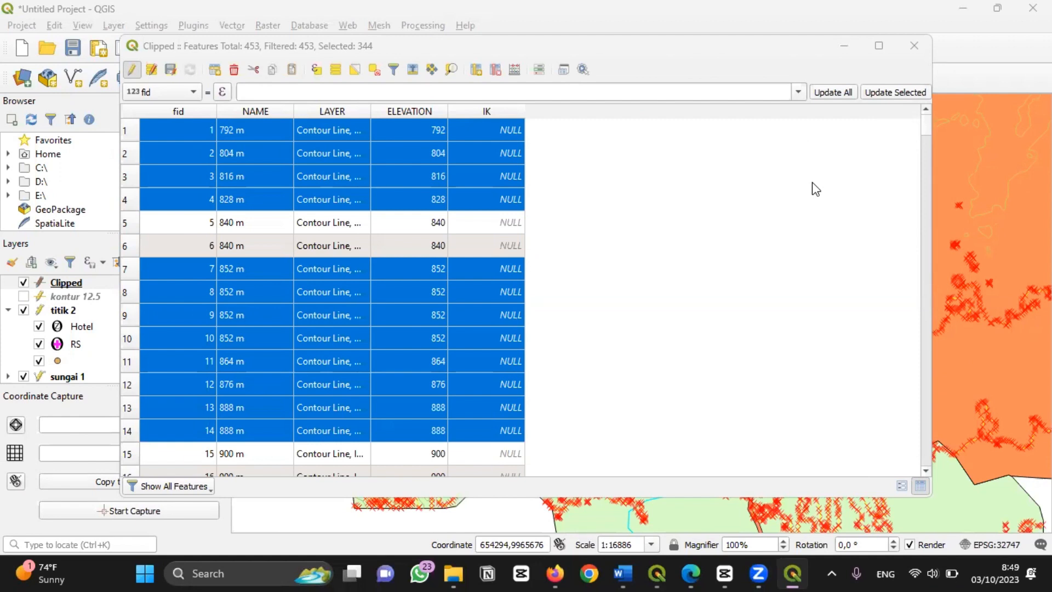
- Enter 1 as the new IK field value for the selected contour features
left_click(187, 90)
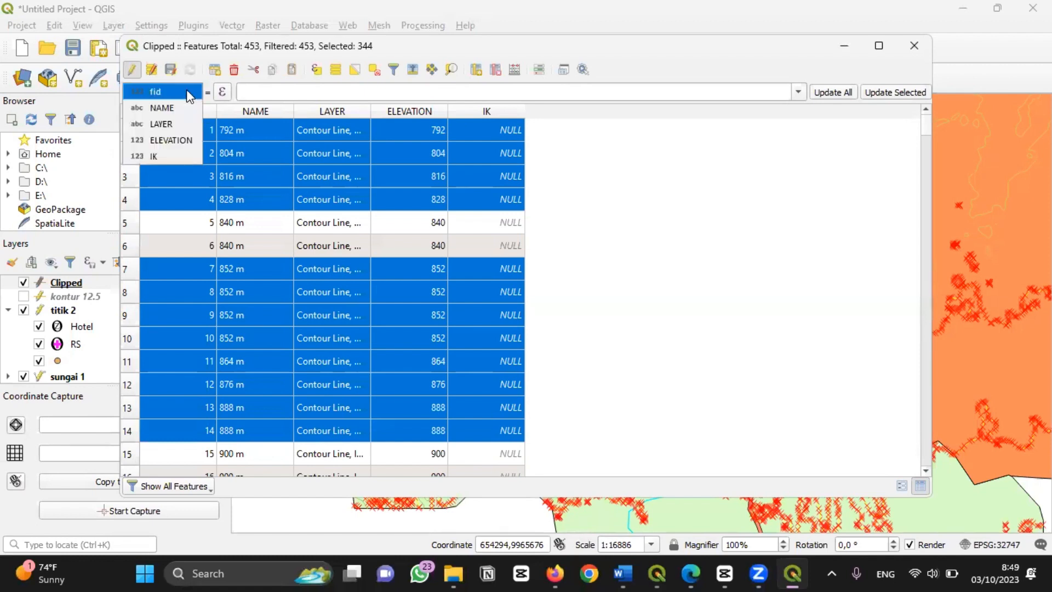
left_click(186, 153)
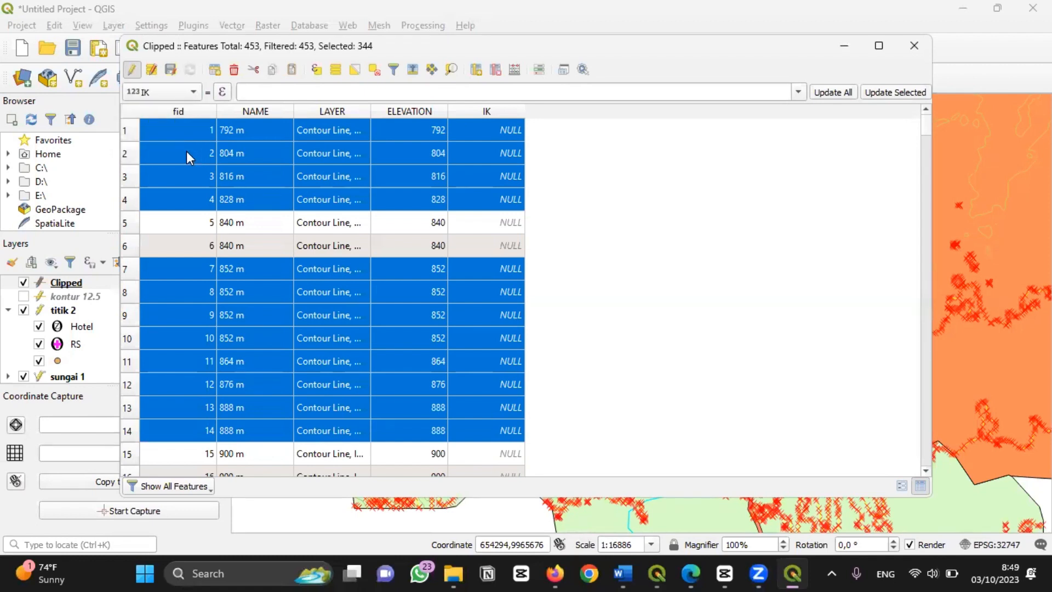
left_click(337, 90)
type("(")
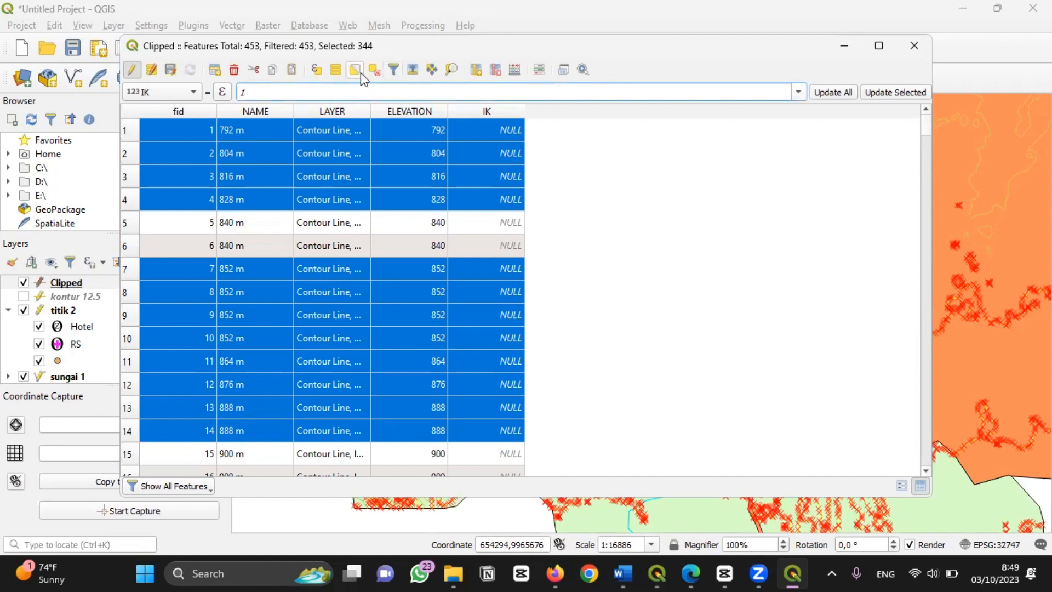
- Invert the contour selection and set IK to 0 for those features, closing the attribute table with nothing selected
left_click(354, 72)
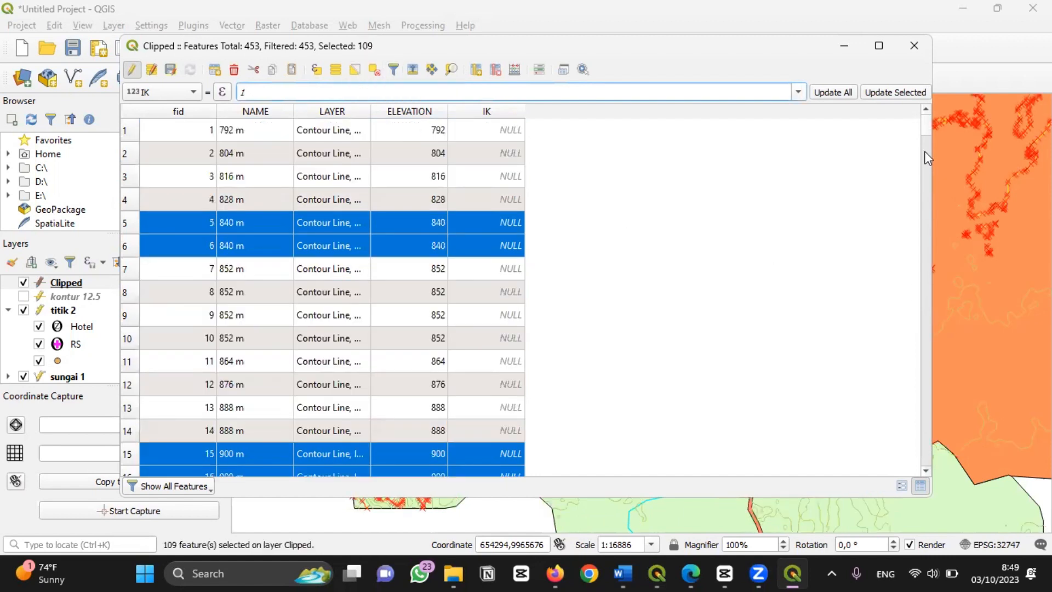
left_click_drag(926, 134, 910, 119)
key("BackSpace")
type("0")
left_click(892, 92)
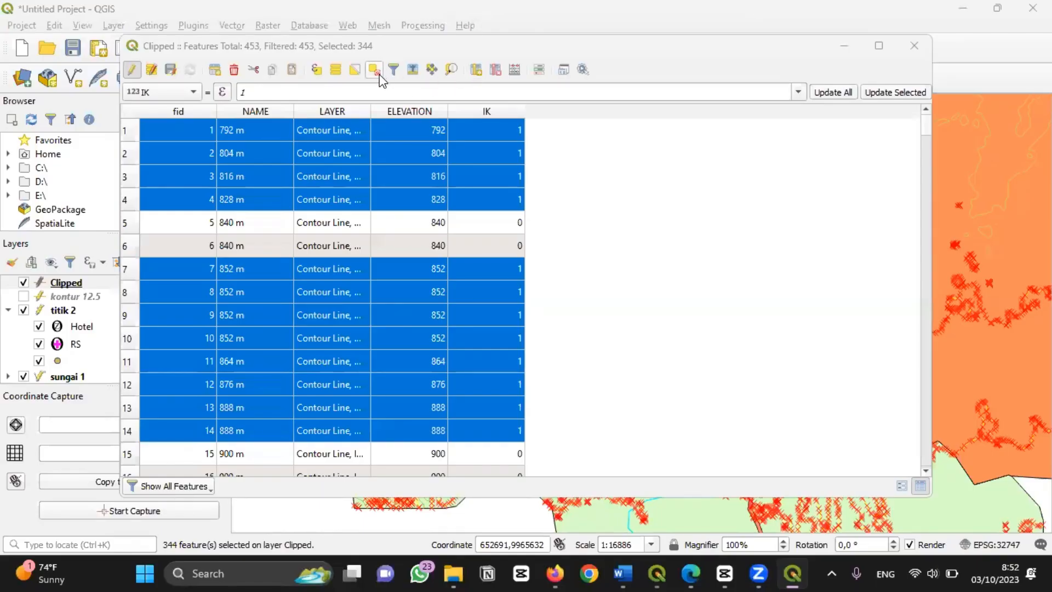
left_click(374, 69)
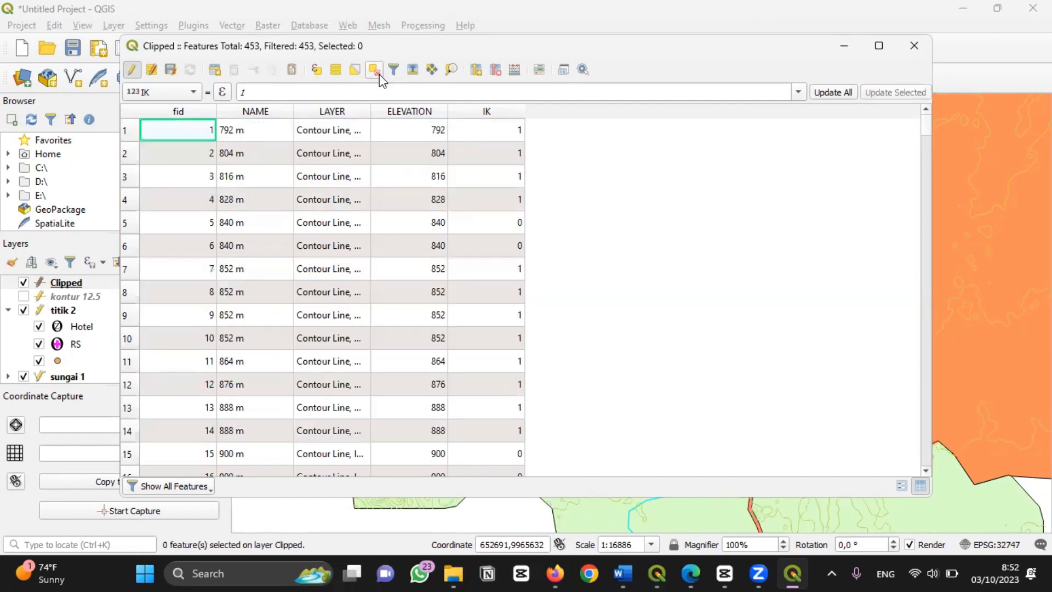
left_click(914, 45)
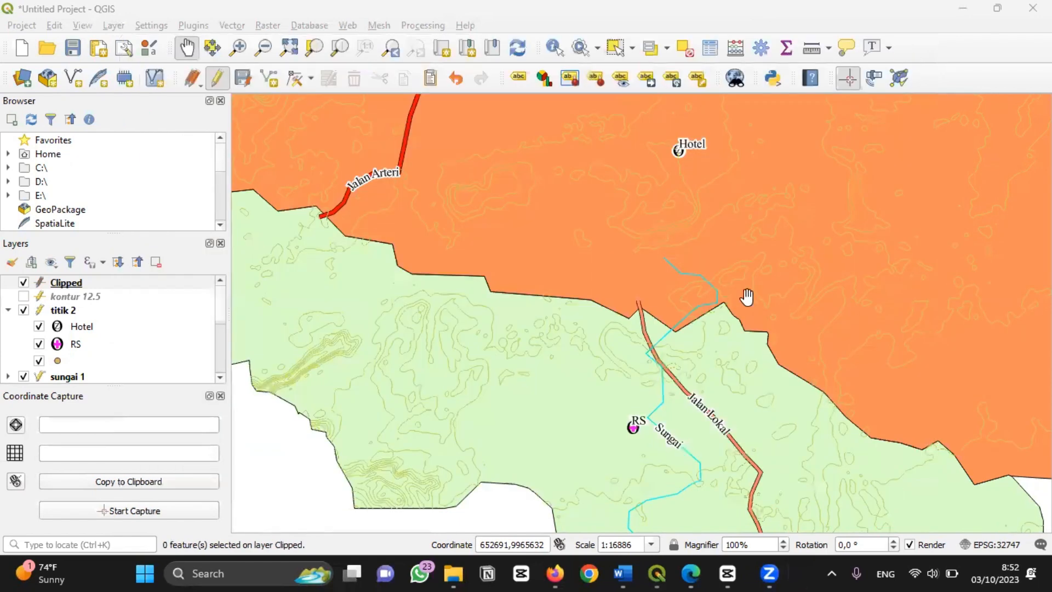
- Switch the Clipped layer's symbology to Categorized and classify it by the IK column
scroll(746, 296, "down", 2)
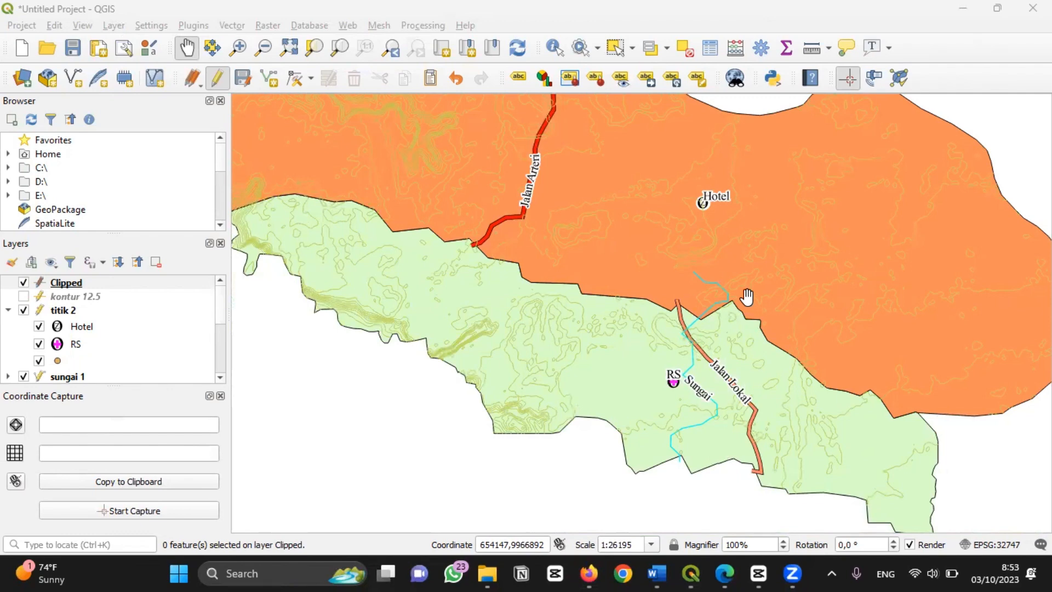
double_click(82, 284)
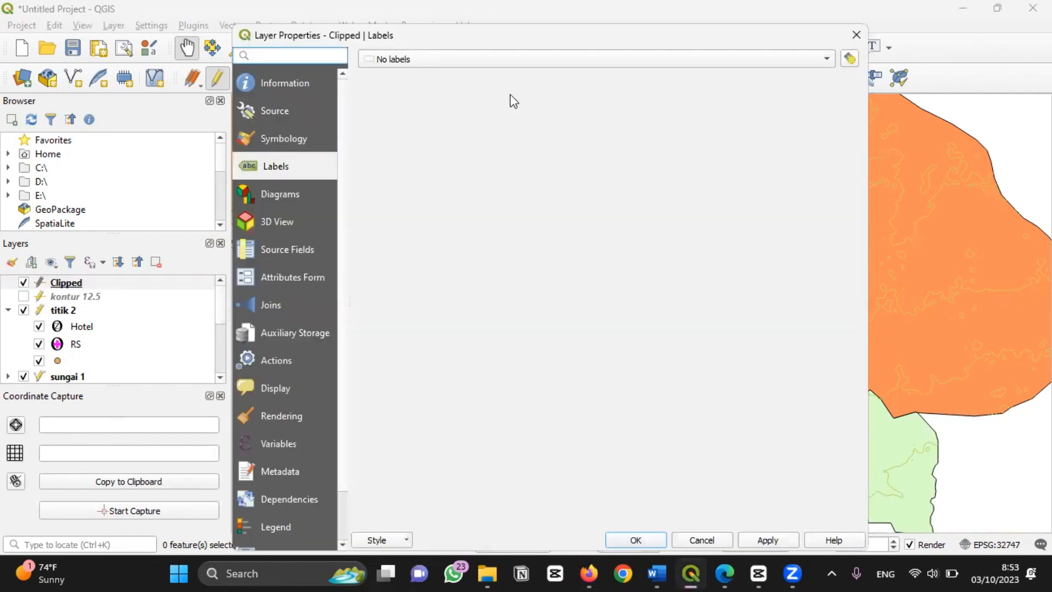
left_click(310, 137)
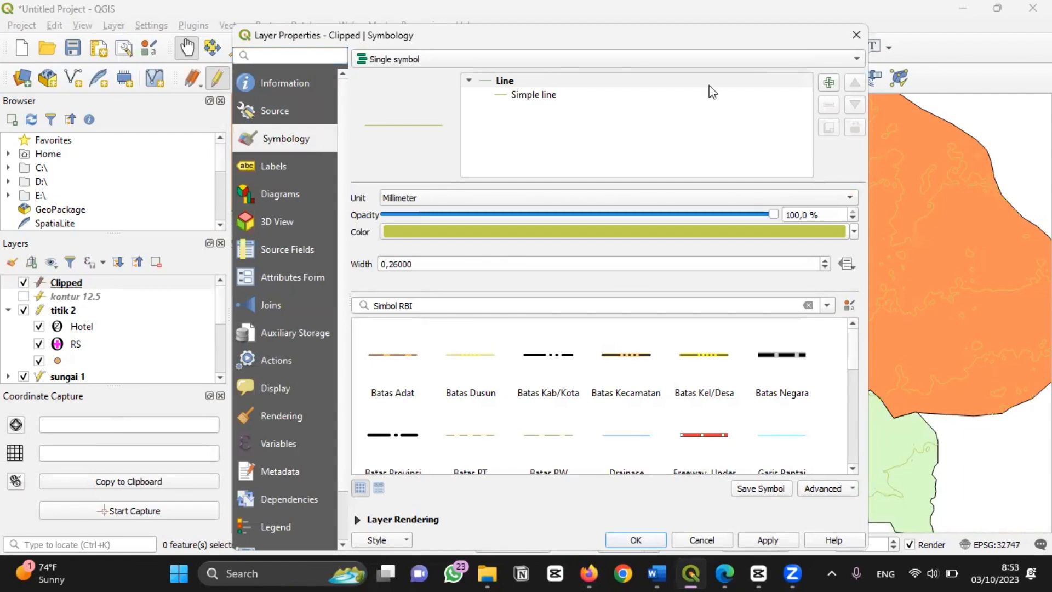
left_click(435, 107)
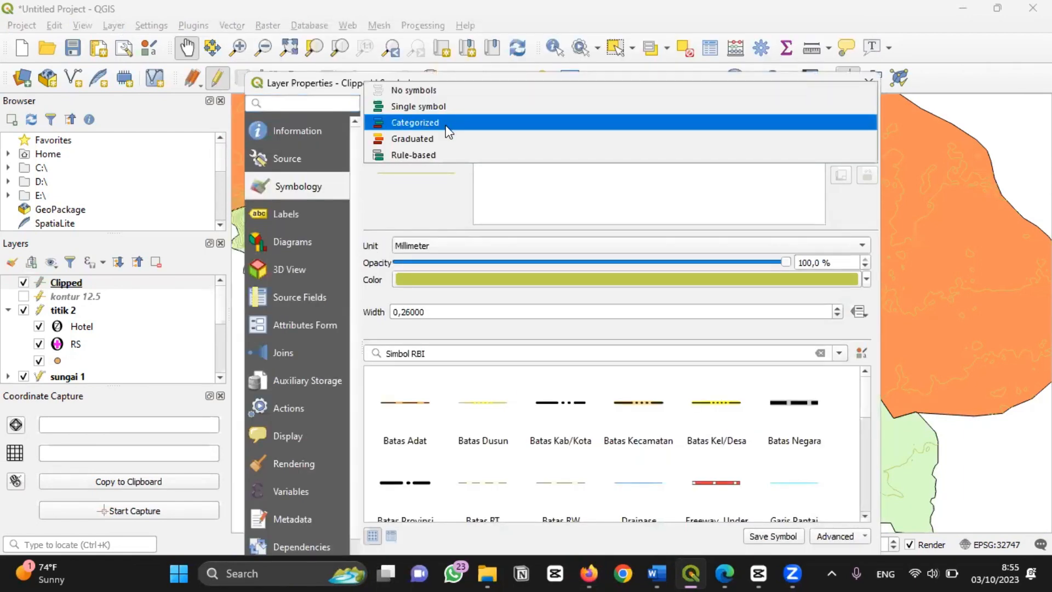
left_click(446, 126)
left_click(845, 130)
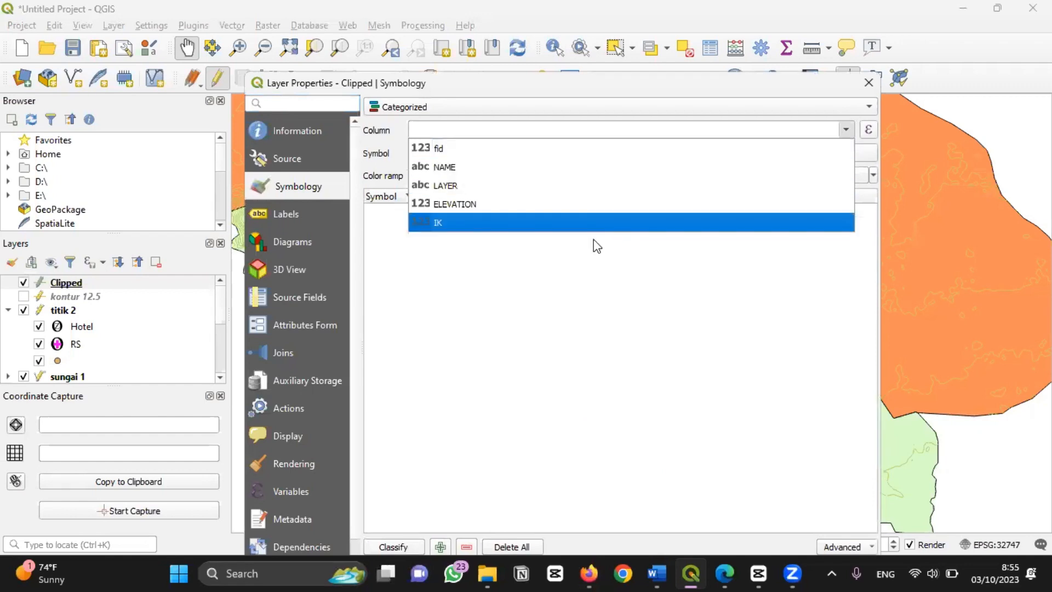
left_click(593, 240)
left_click(845, 129)
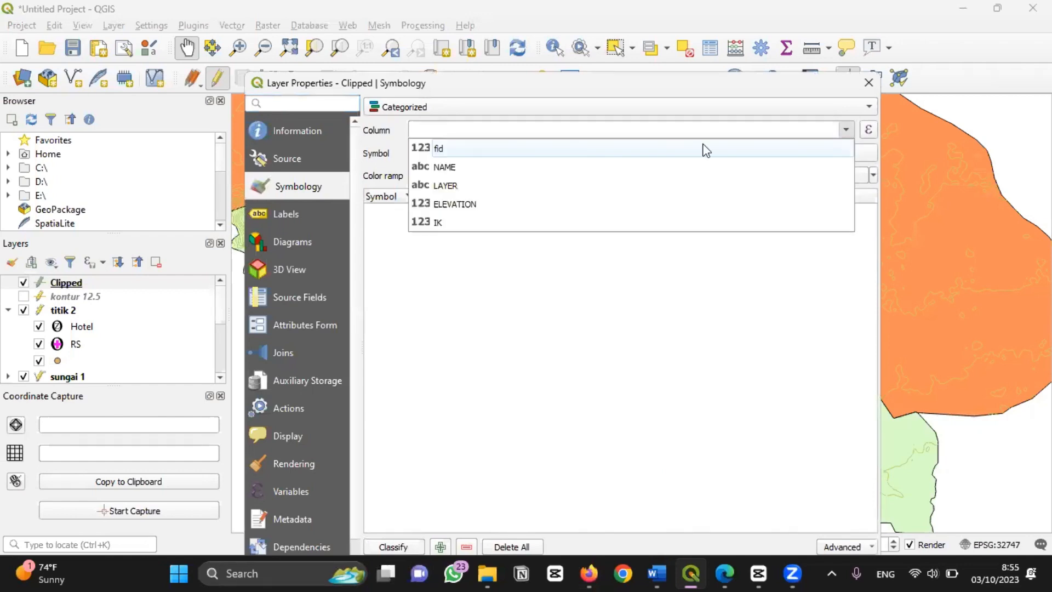
left_click(596, 224)
left_click(392, 545)
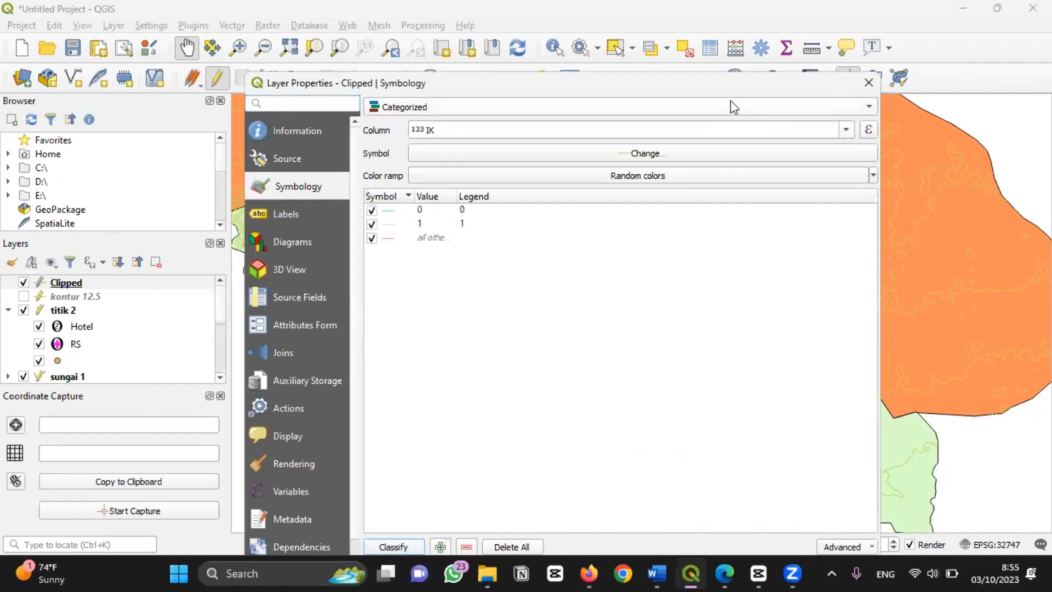
- Set the category 0 contour line's color to orange and its stroke width to 2 mm
left_click_drag(715, 83, 735, 27)
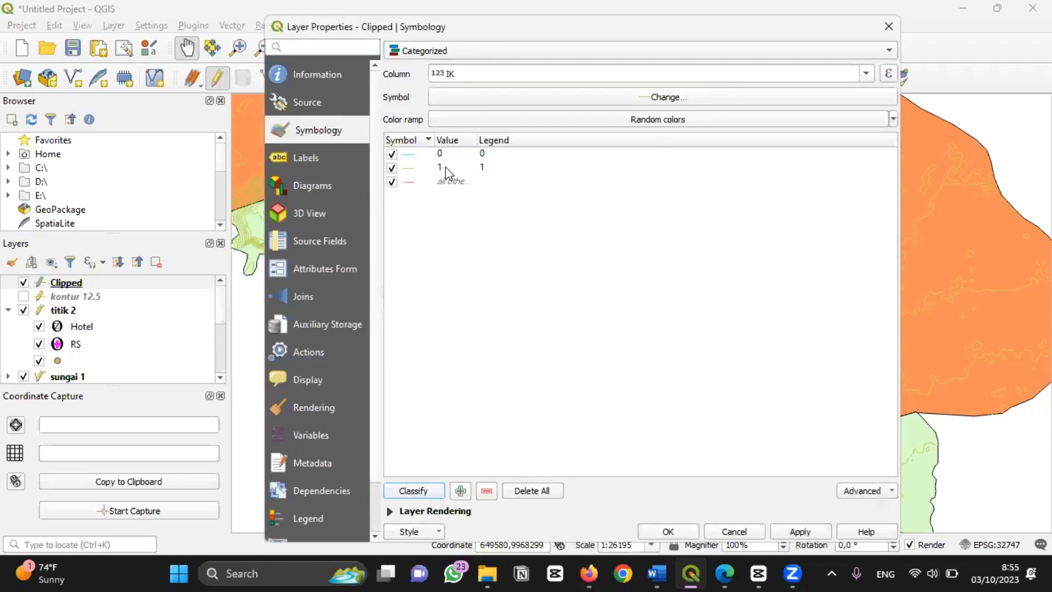
double_click(408, 155)
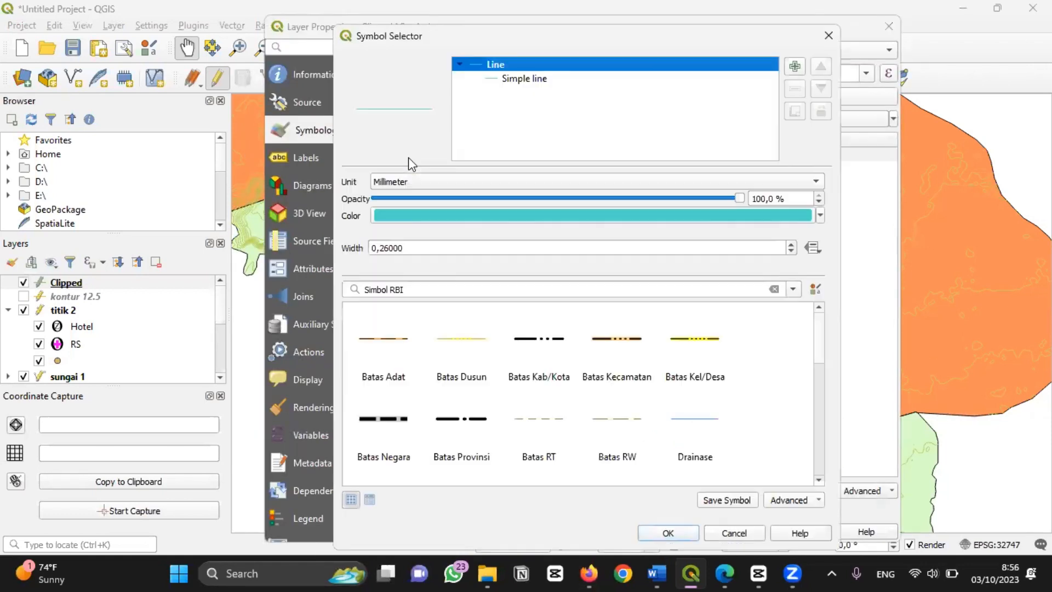
left_click(538, 80)
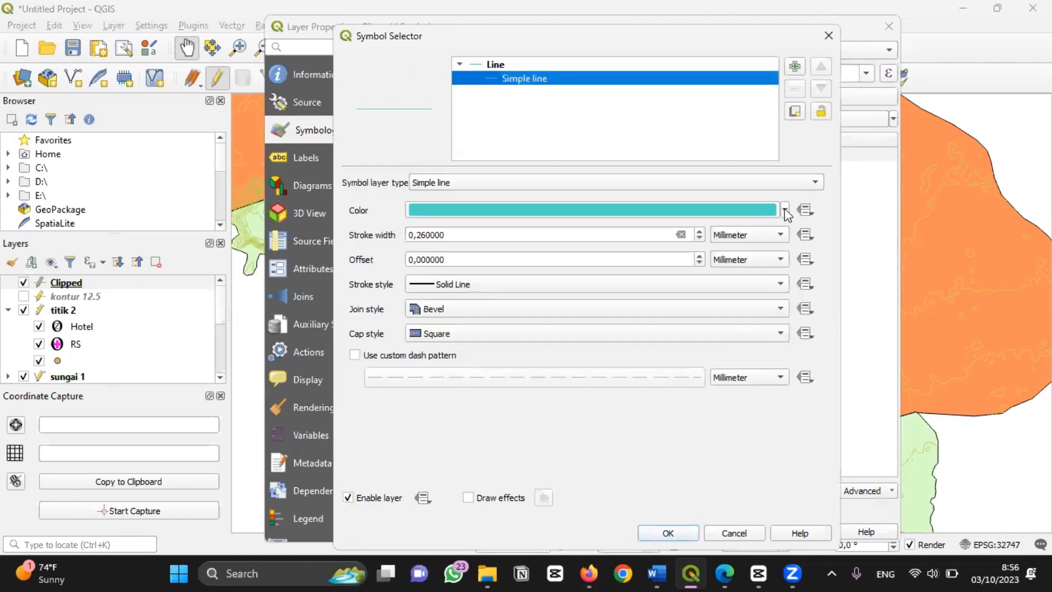
left_click(785, 209)
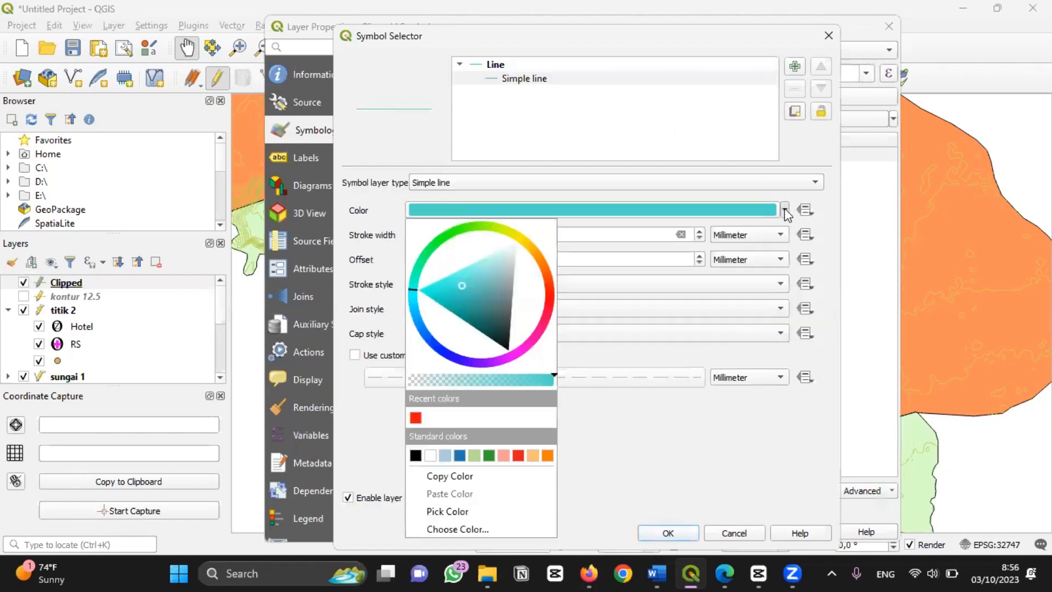
left_click(546, 455)
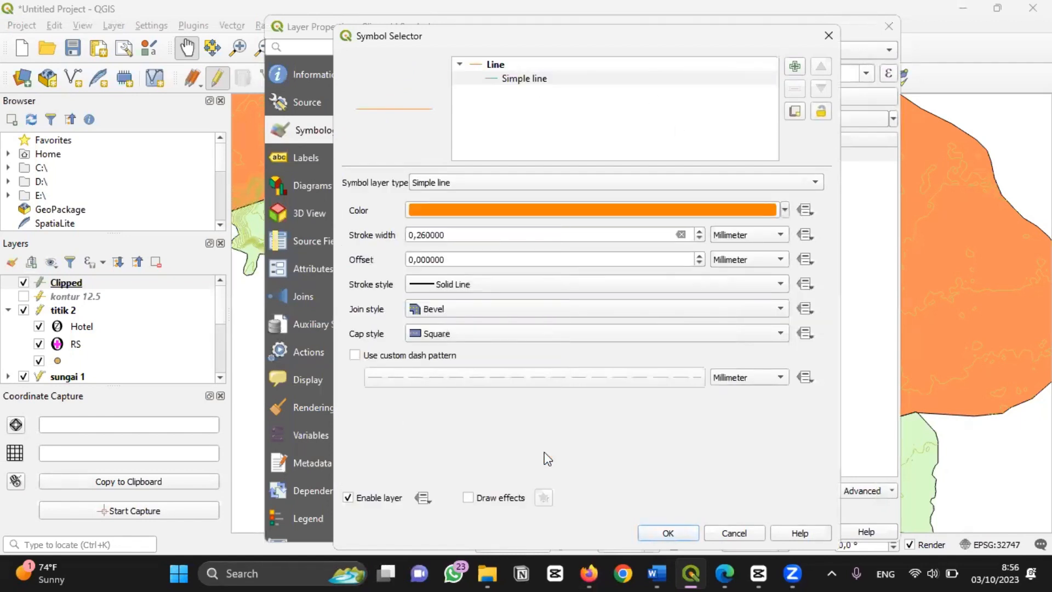
left_click(427, 235)
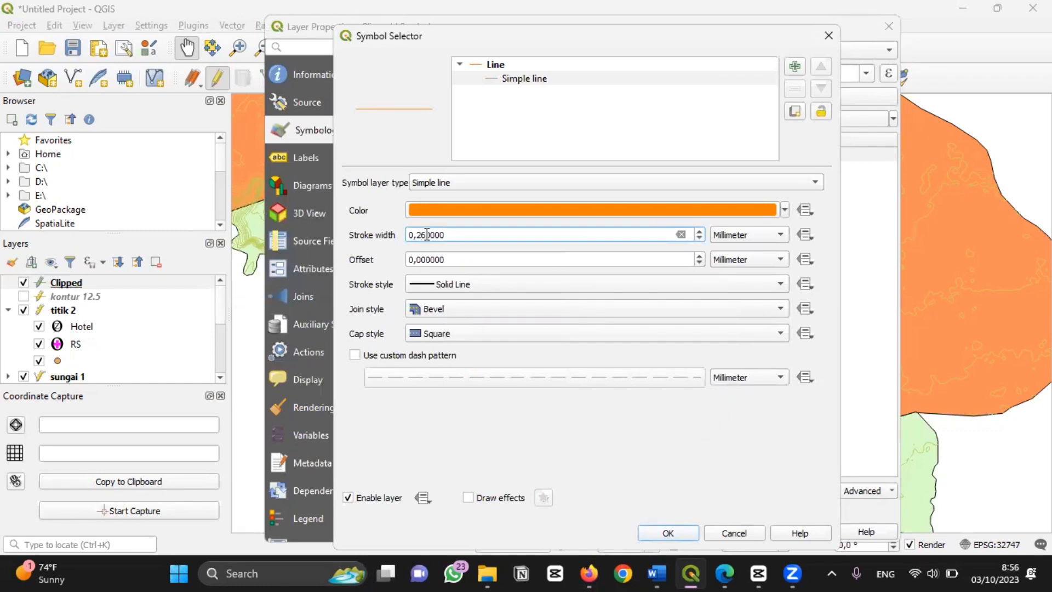
key("BackSpace")
key("BackSpace")
key("BackSpace")
key("BackSpace")
type("2,")
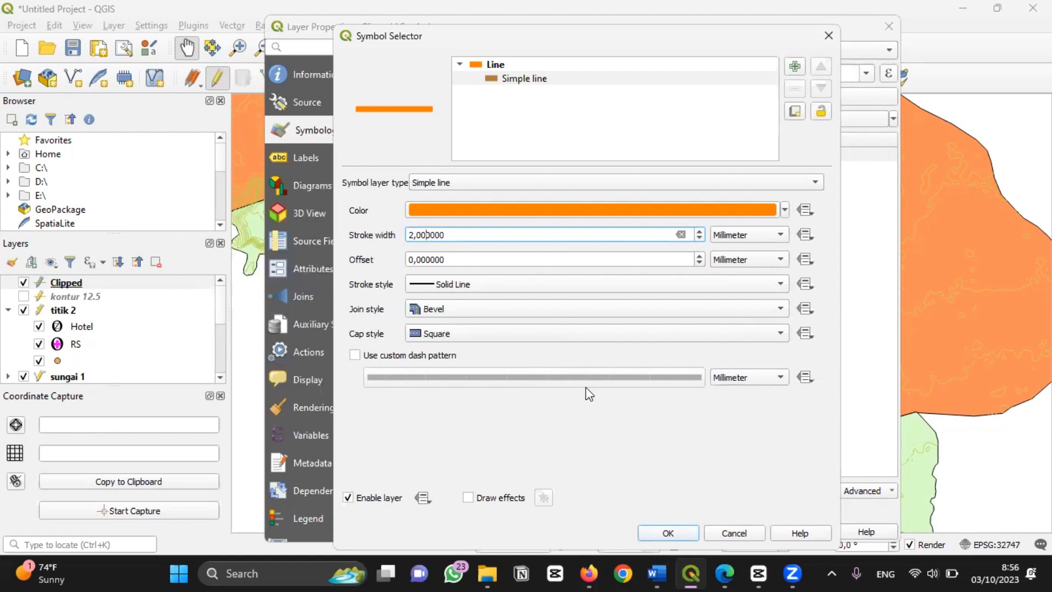
left_click(682, 528)
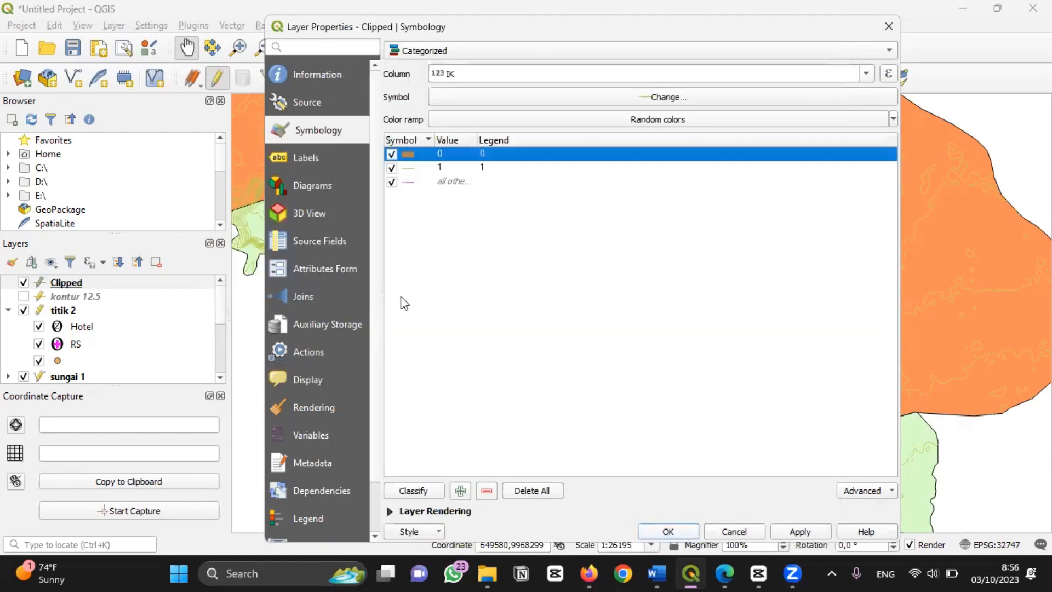
- Give the category 1 contour line an orange color and 1 mm stroke width, and apply the Clipped layer's symbology
double_click(414, 168)
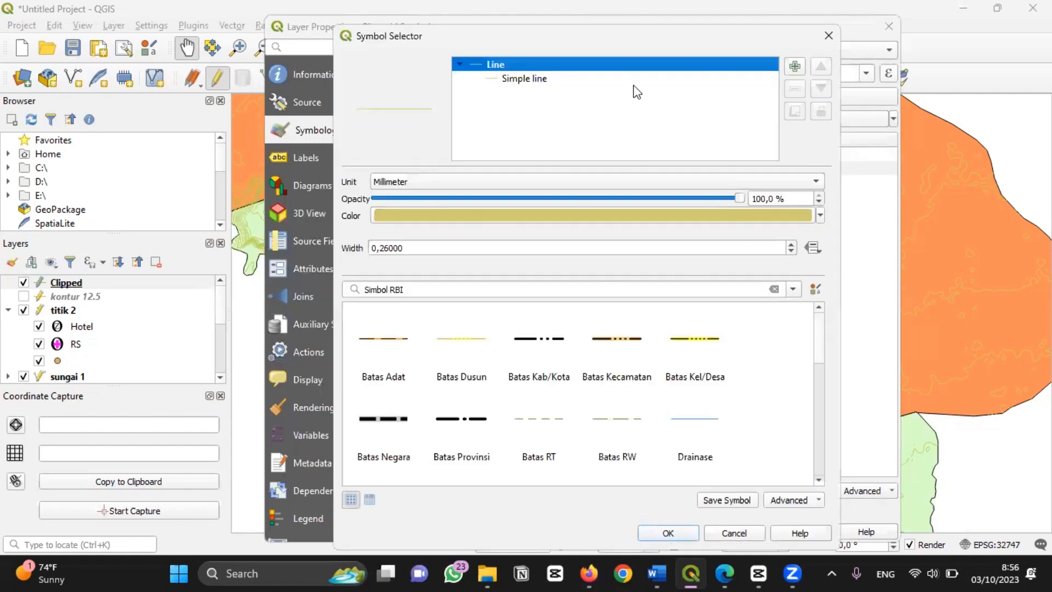
left_click(613, 79)
left_click(784, 210)
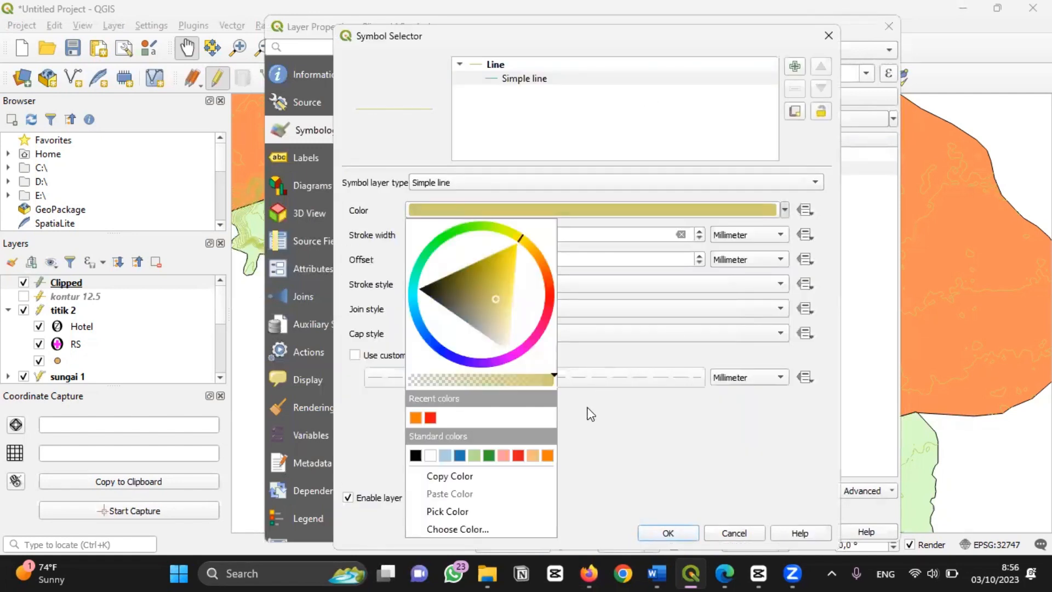
left_click(547, 455)
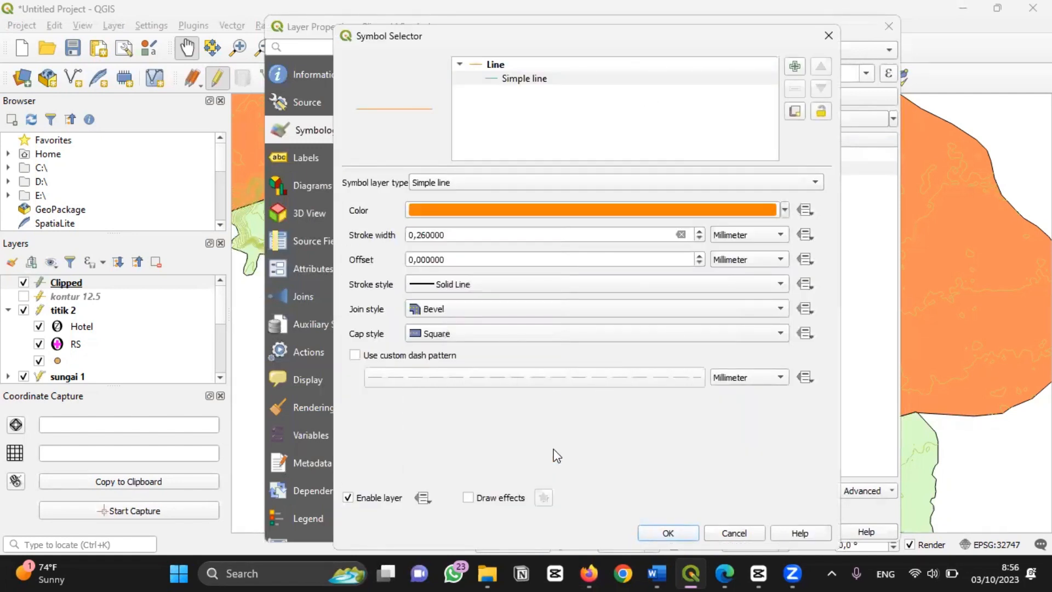
left_click(425, 235)
key("BackSpace")
key("BackSpace")
key("BackSpace")
key("BackSpace")
type("1,0")
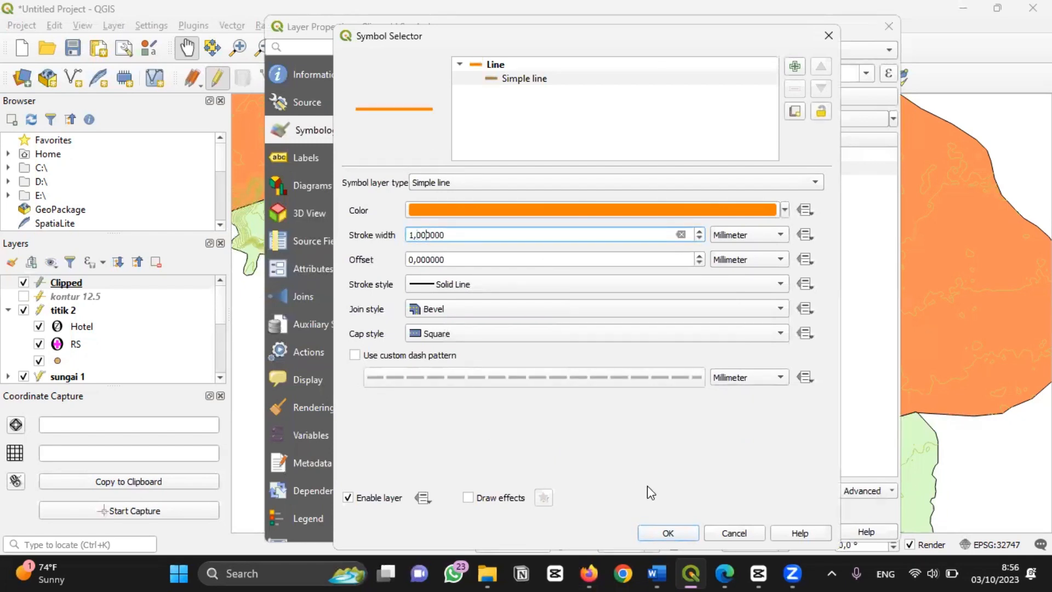
left_click(670, 532)
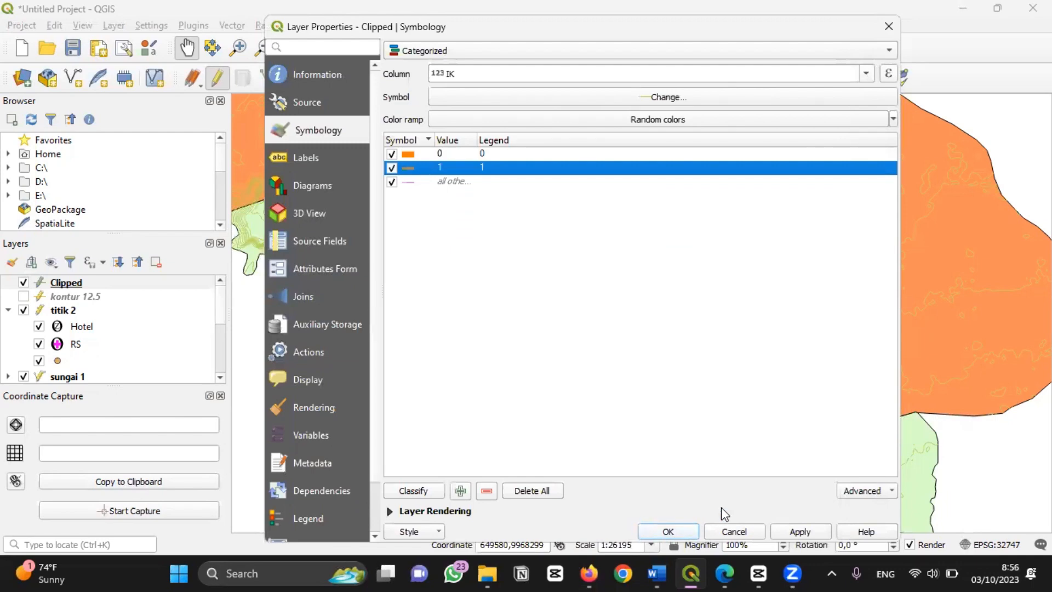
left_click(797, 532)
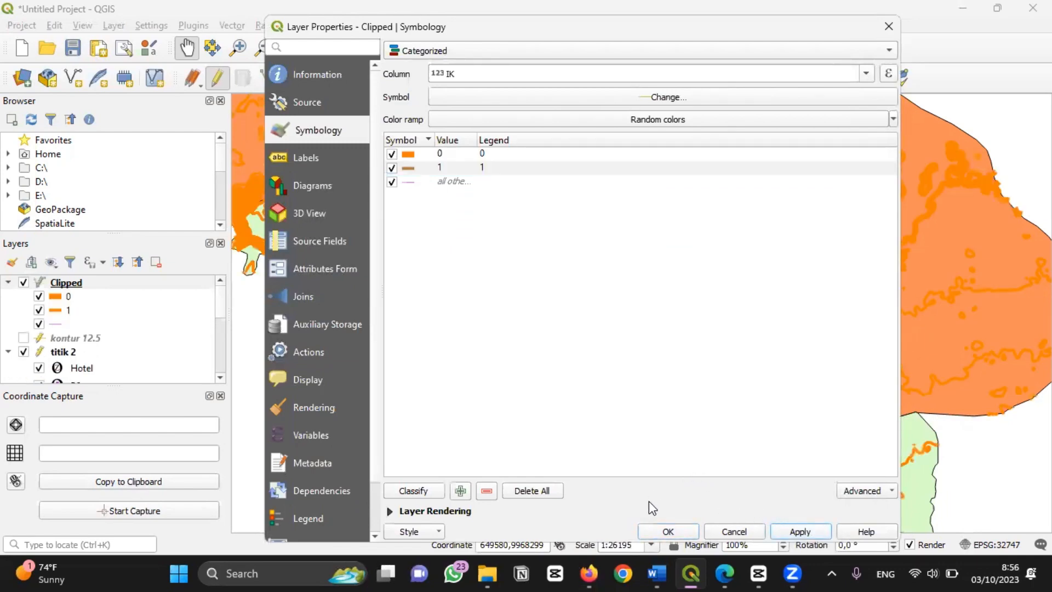
left_click(666, 531)
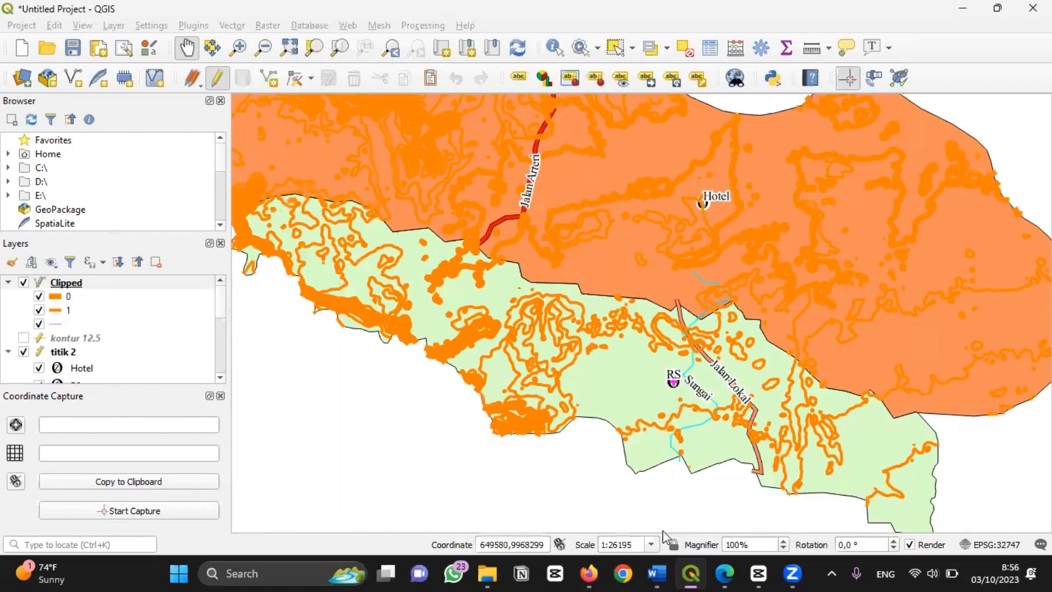
left_click(513, 82)
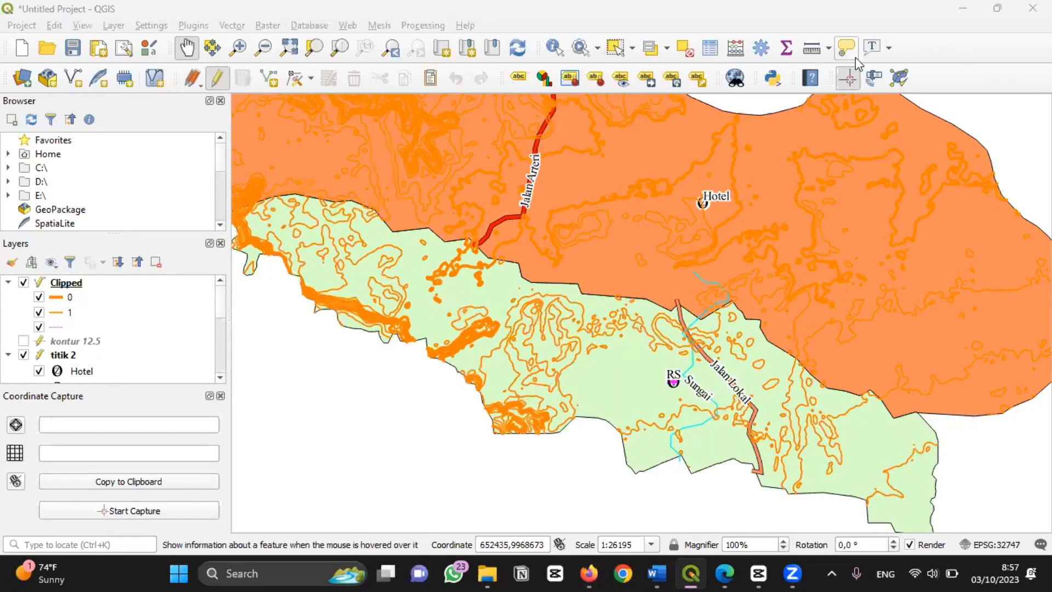
scroll(602, 247, "down", 3)
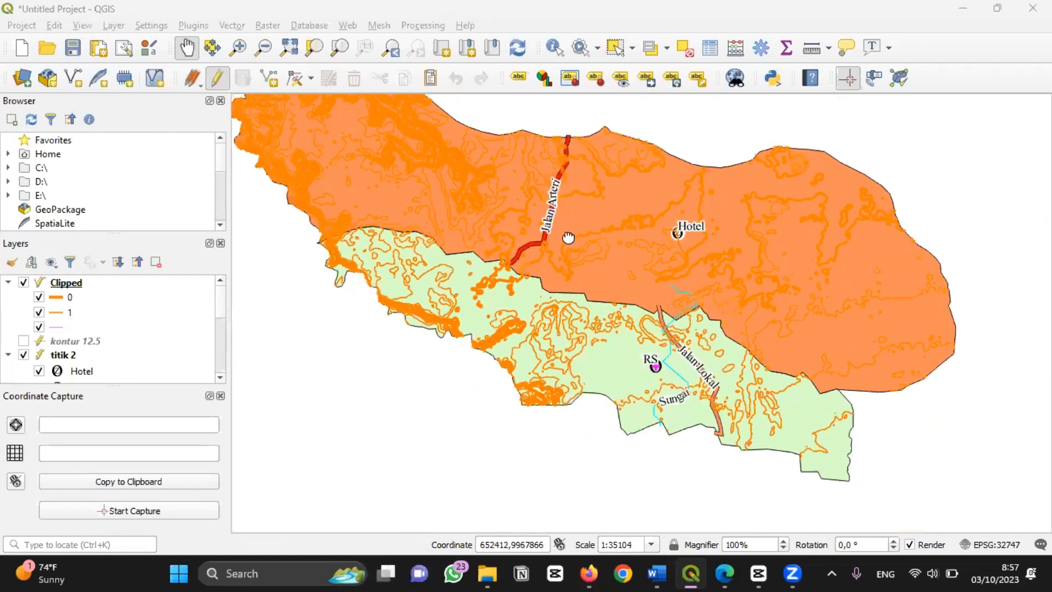
left_click_drag(568, 237, 597, 268)
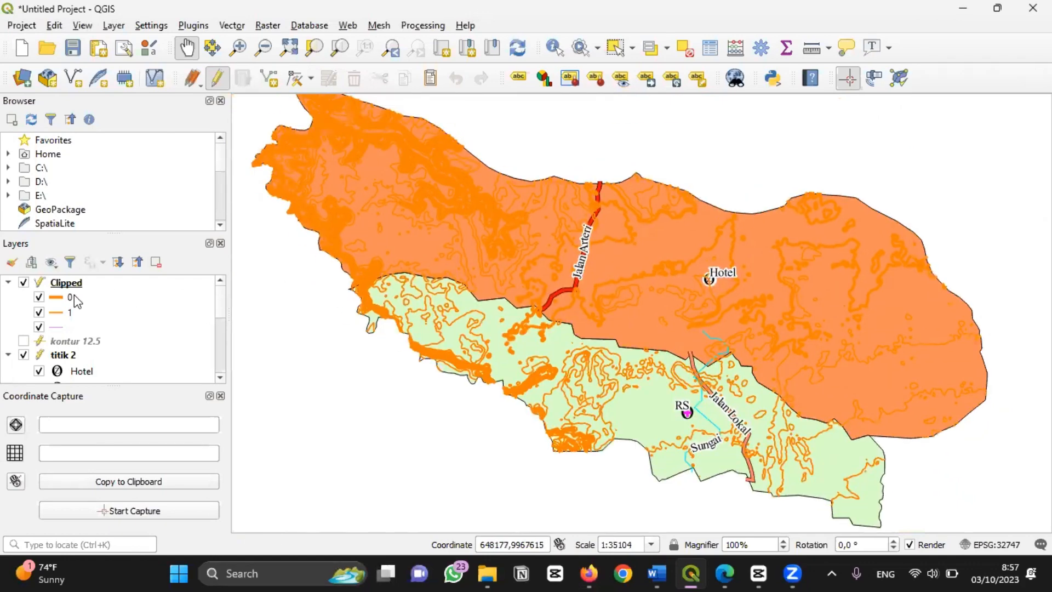
left_click(548, 72)
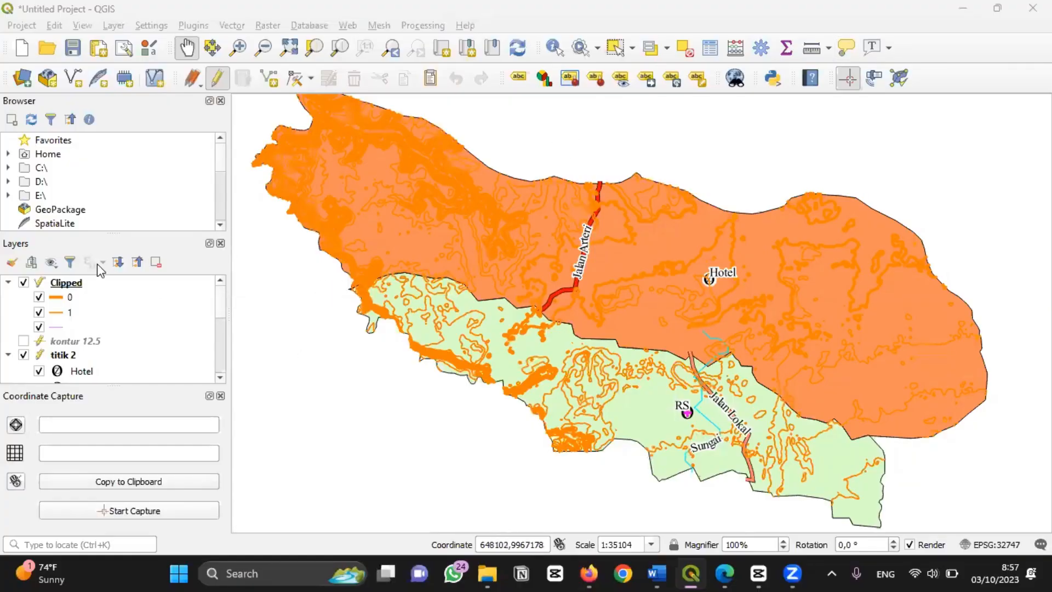
- Switch the Clipped layer to rule-based labeling and add a rule with the description IK
left_click(66, 283)
double_click(66, 283)
left_click(315, 158)
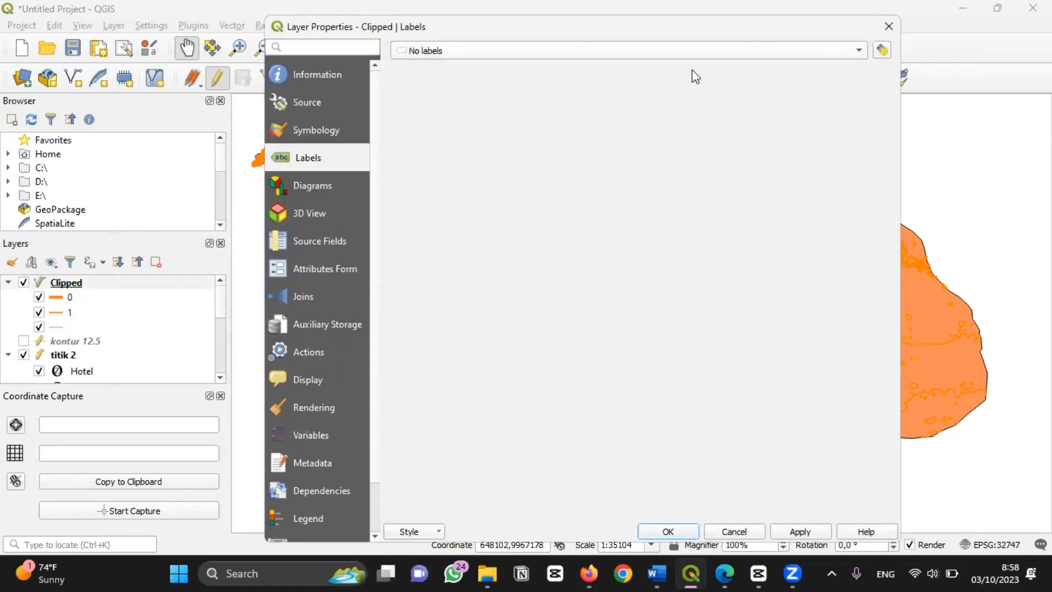
left_click(691, 51)
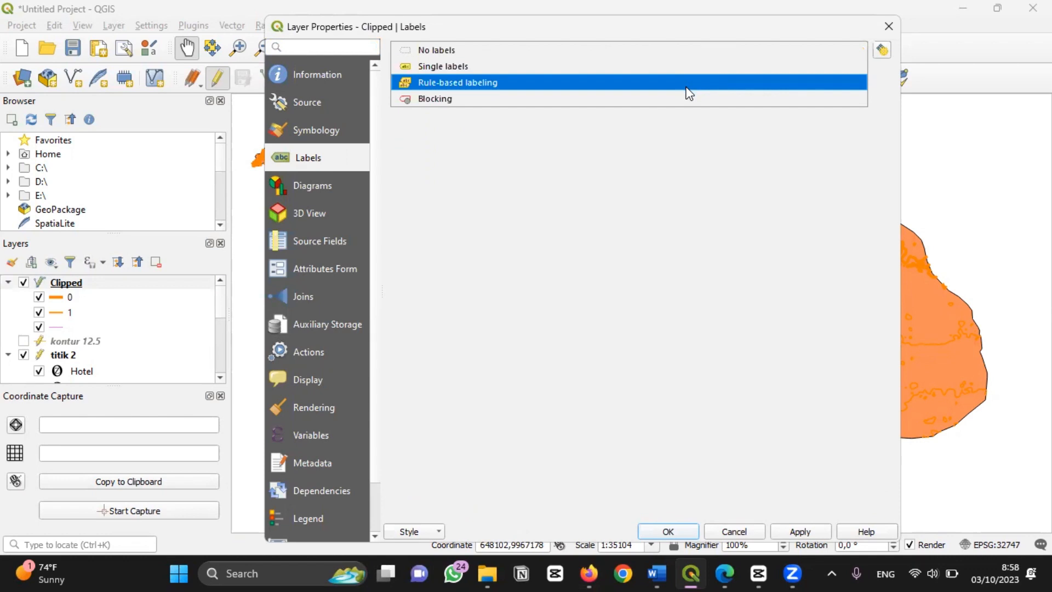
left_click(689, 82)
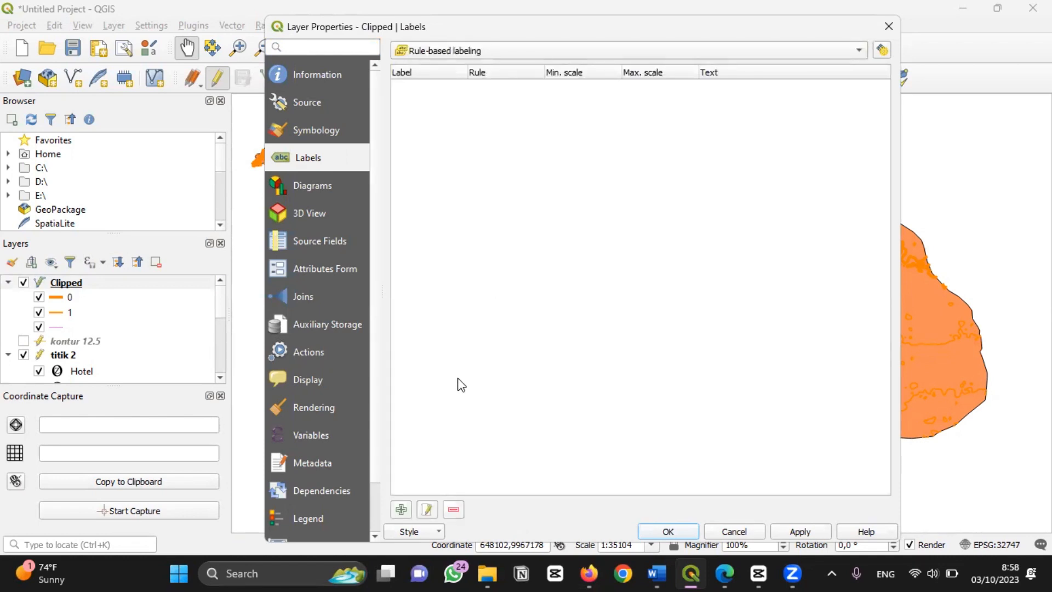
left_click(401, 508)
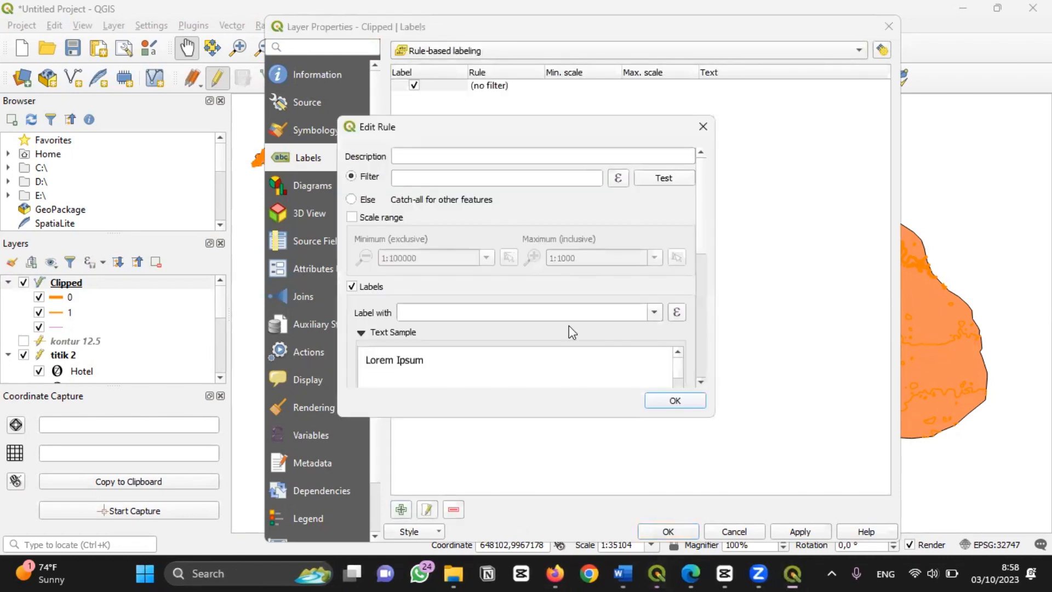
type("IK")
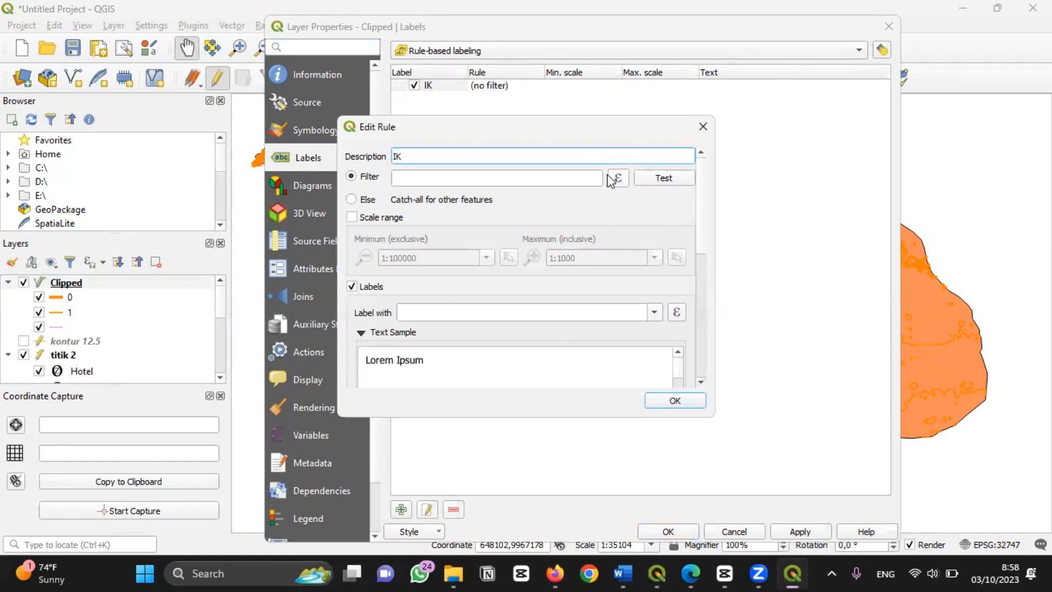
- Build the filter expression "IK" = 0 for the IK label rule
left_click(609, 177)
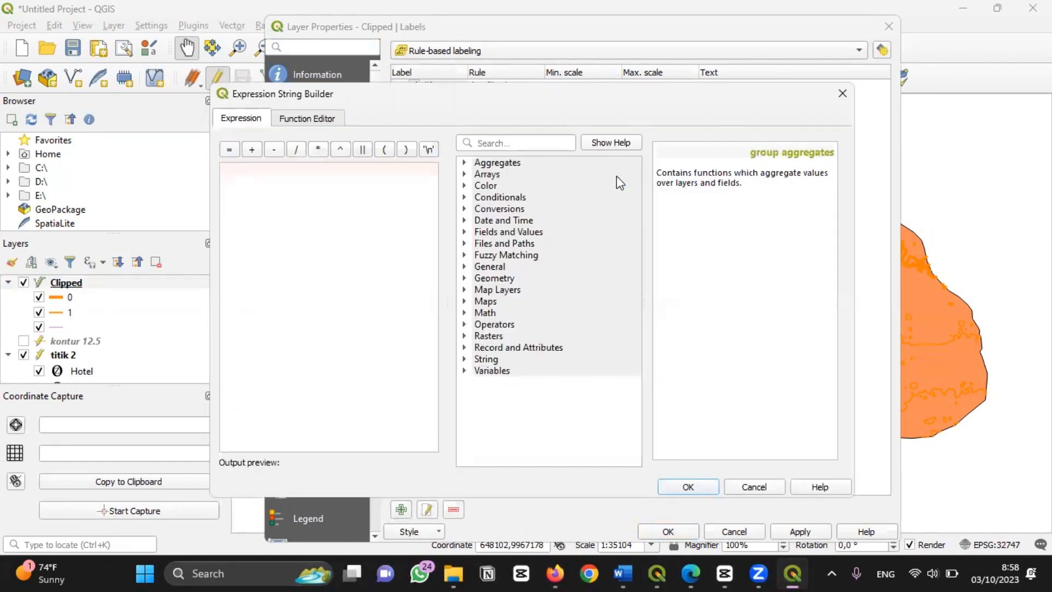
left_click(490, 242)
double_click(482, 233)
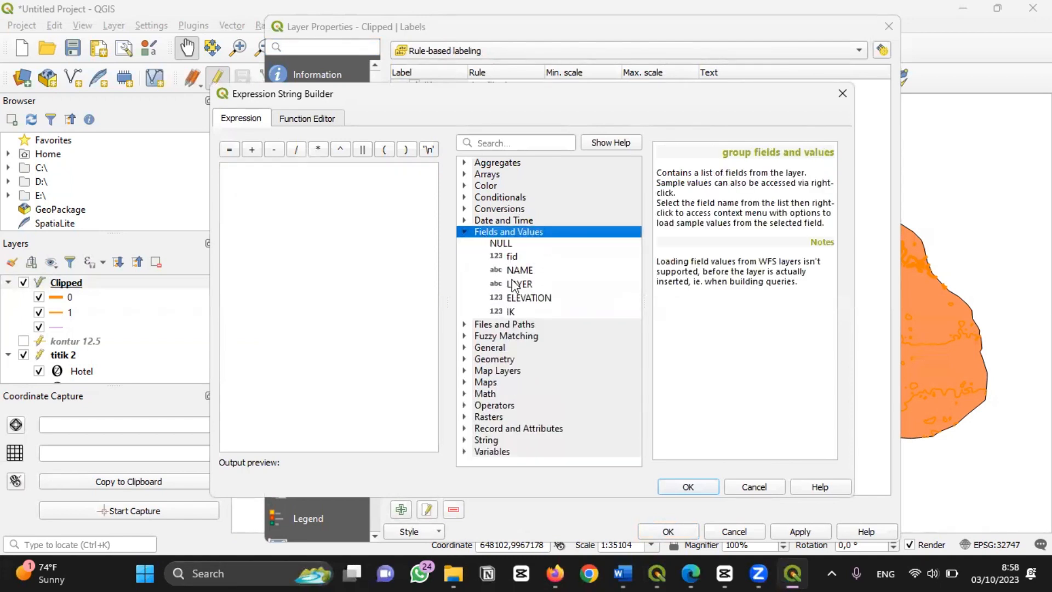
double_click(522, 311)
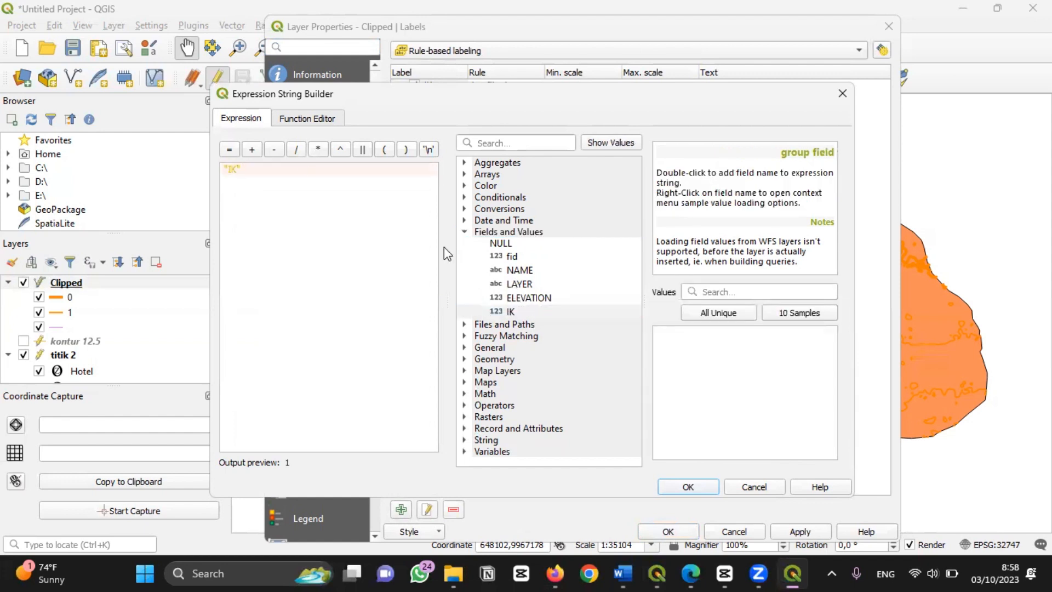
left_click(231, 146)
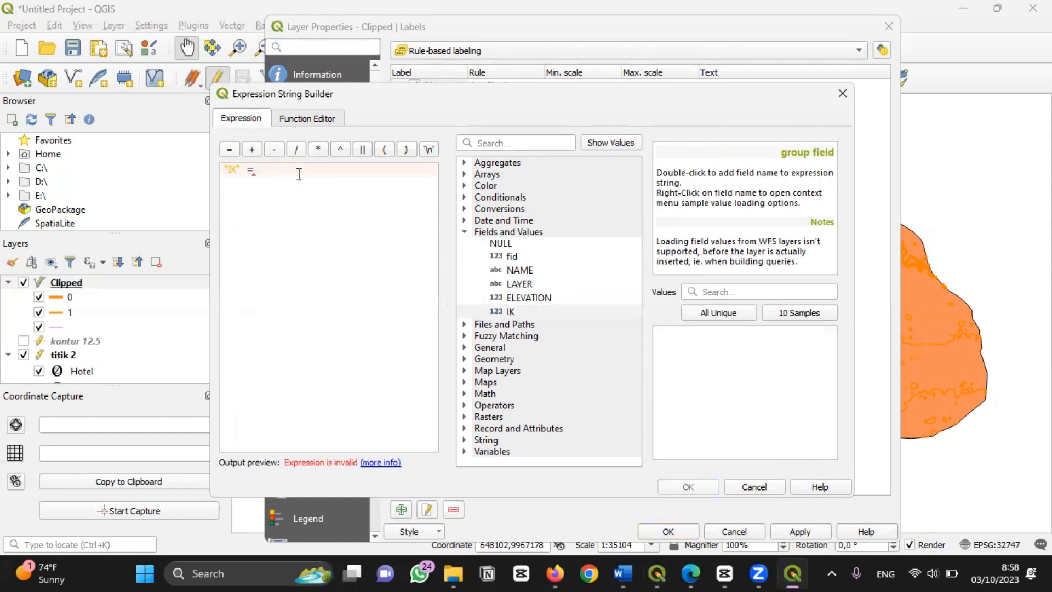
type("0")
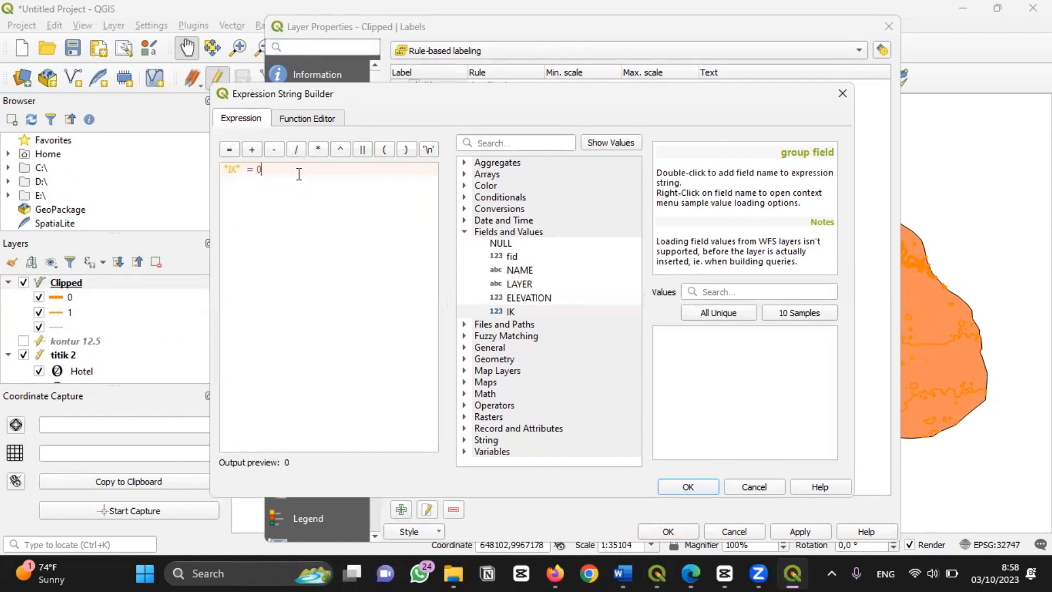
left_click(689, 489)
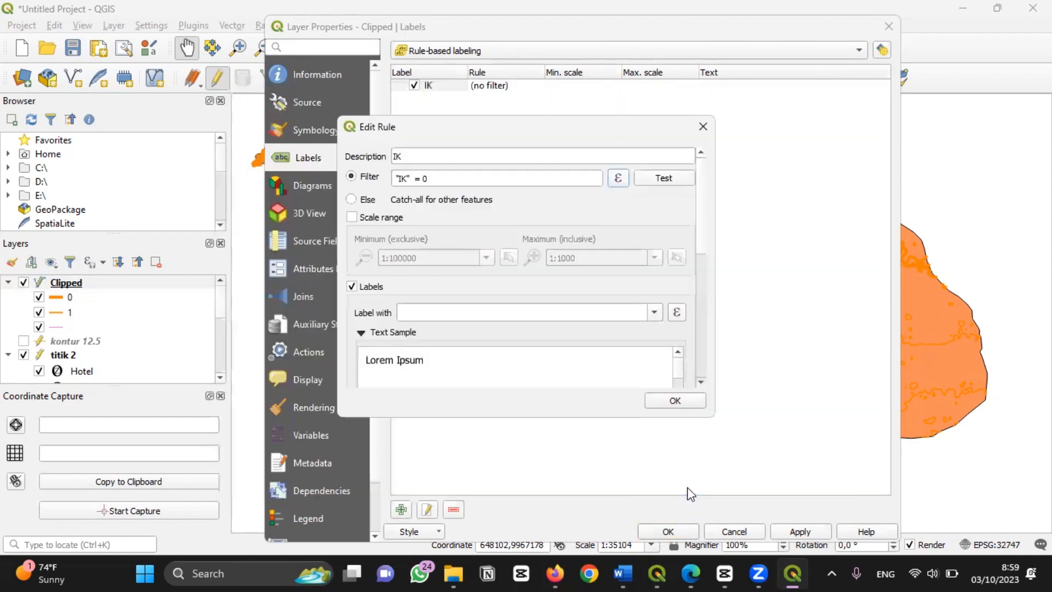
- Label the rule's contour features with the ELEVATION field
left_click(660, 312)
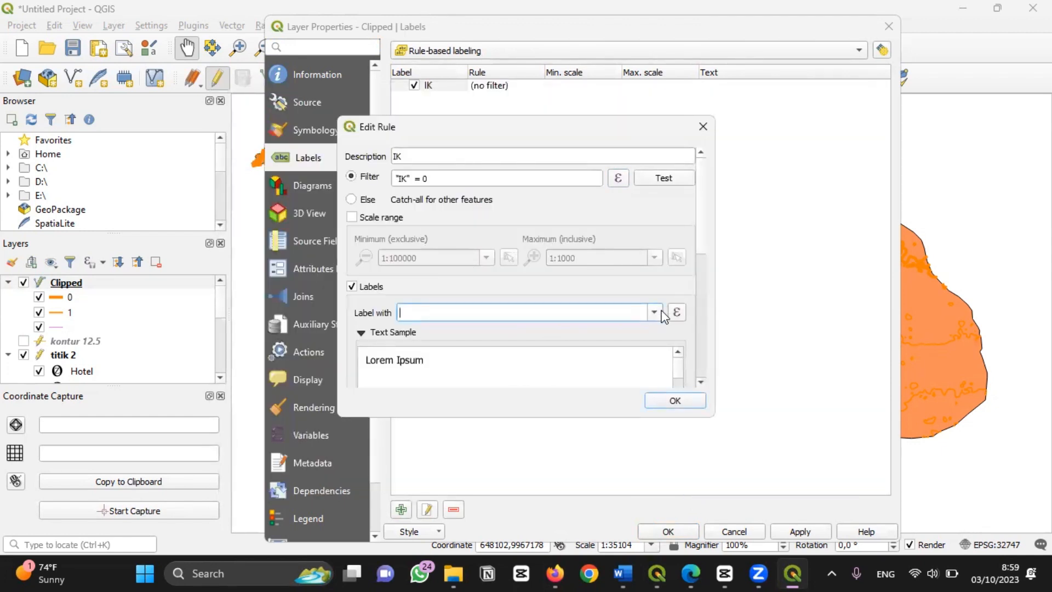
left_click(655, 313)
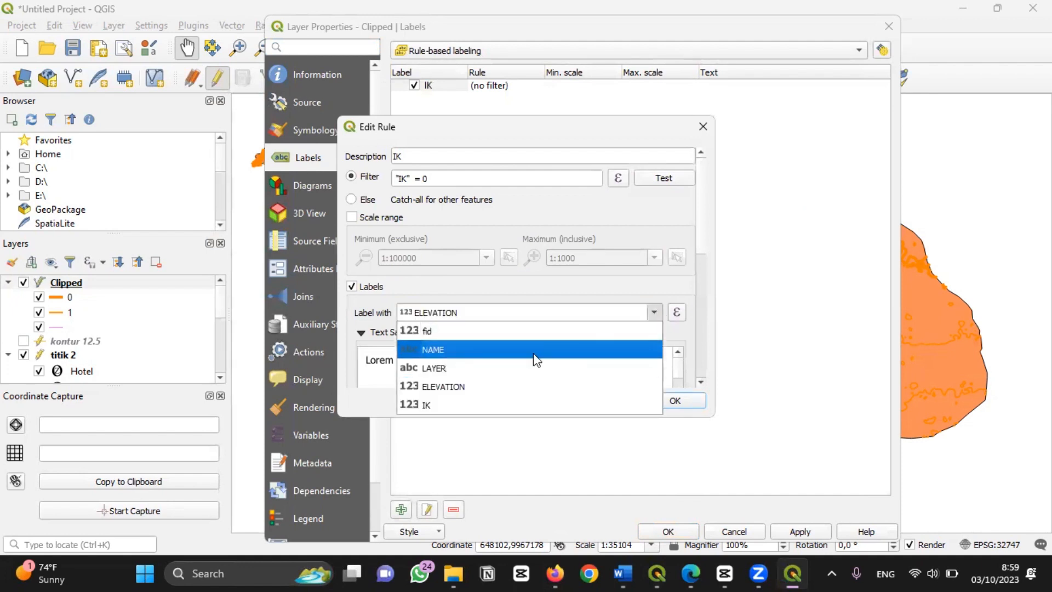
left_click(534, 352)
- Label the IK rule with the NAME field and format its text in Times New Roman, increasing the size by 2 points
scroll(705, 302, "down", 5)
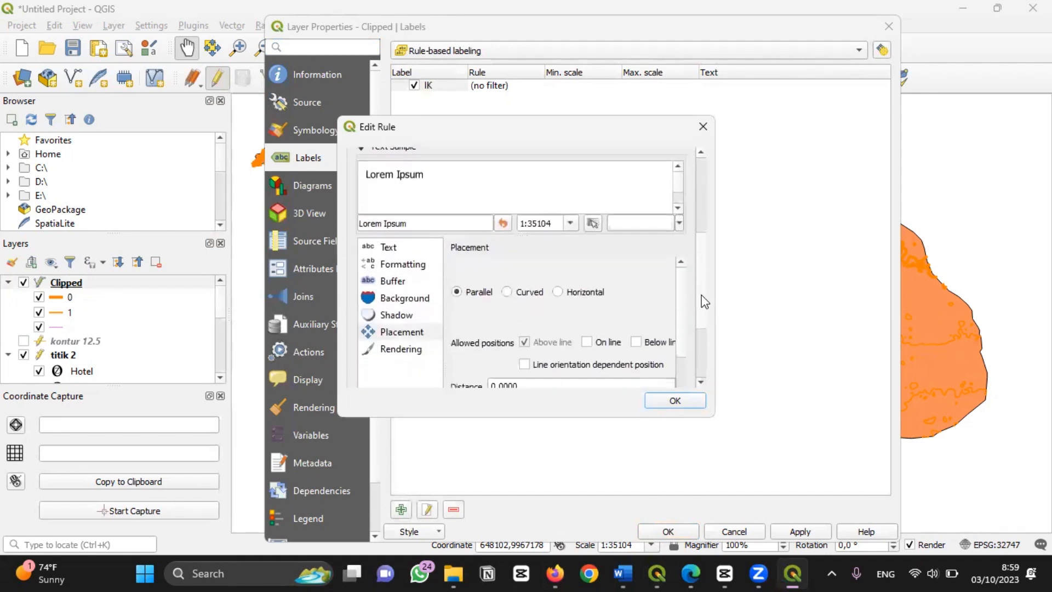
scroll(705, 302, "down", 2)
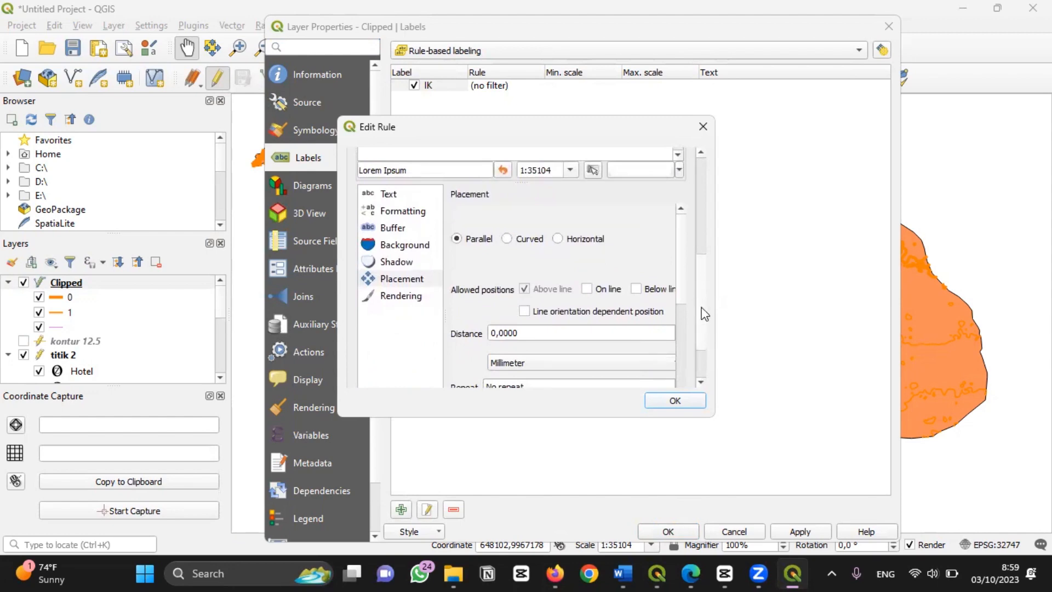
scroll(700, 294, "up", 1)
left_click(418, 226)
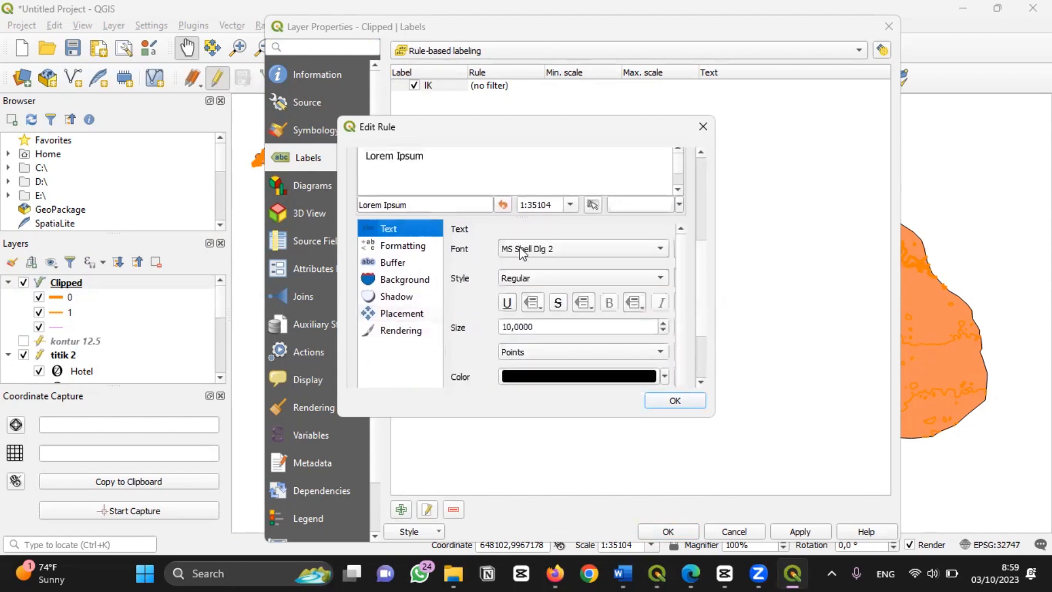
left_click(665, 252)
left_click_drag(778, 427, 781, 505)
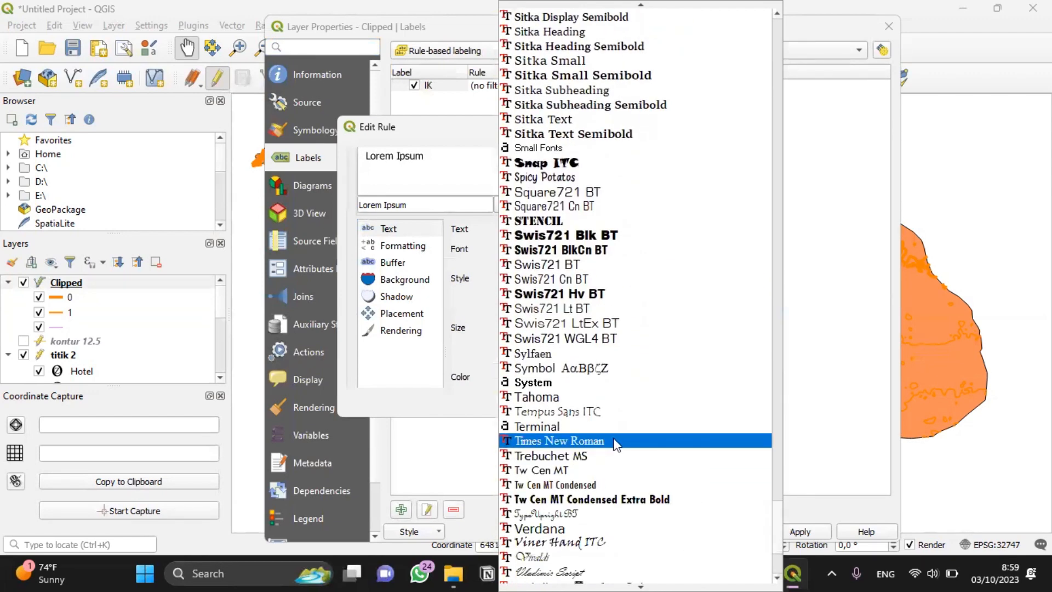
left_click(559, 440)
left_click(662, 325)
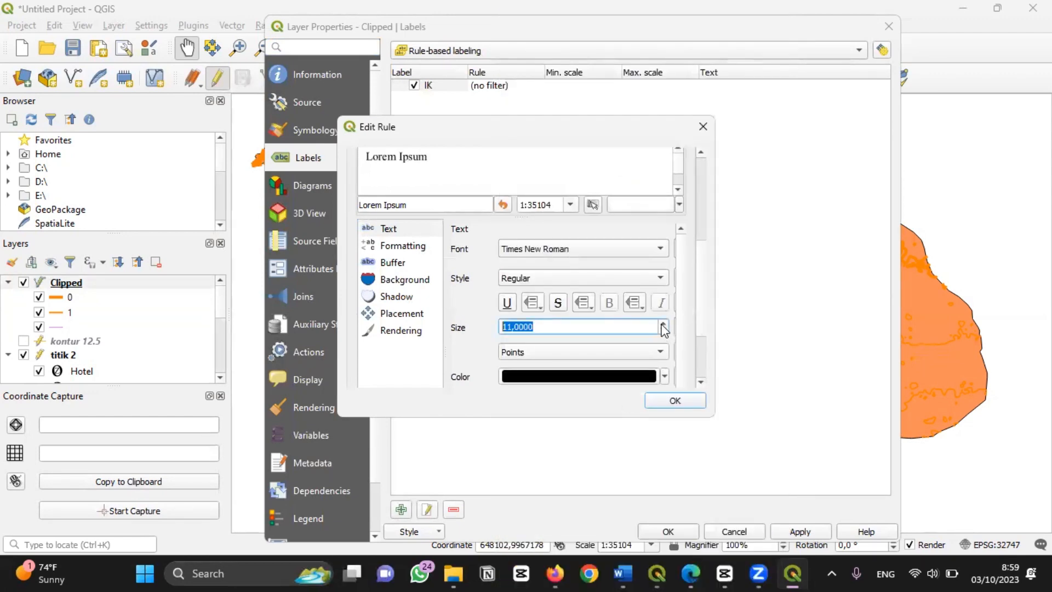
left_click(663, 325)
- Draw a text buffer around the IK rule's labels
left_click(383, 250)
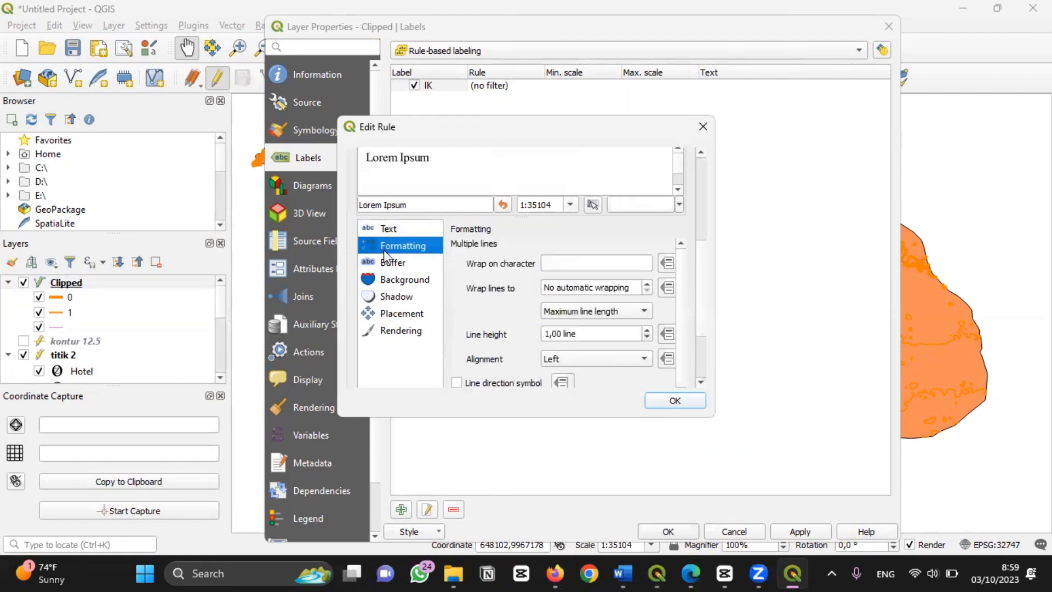
left_click(392, 265)
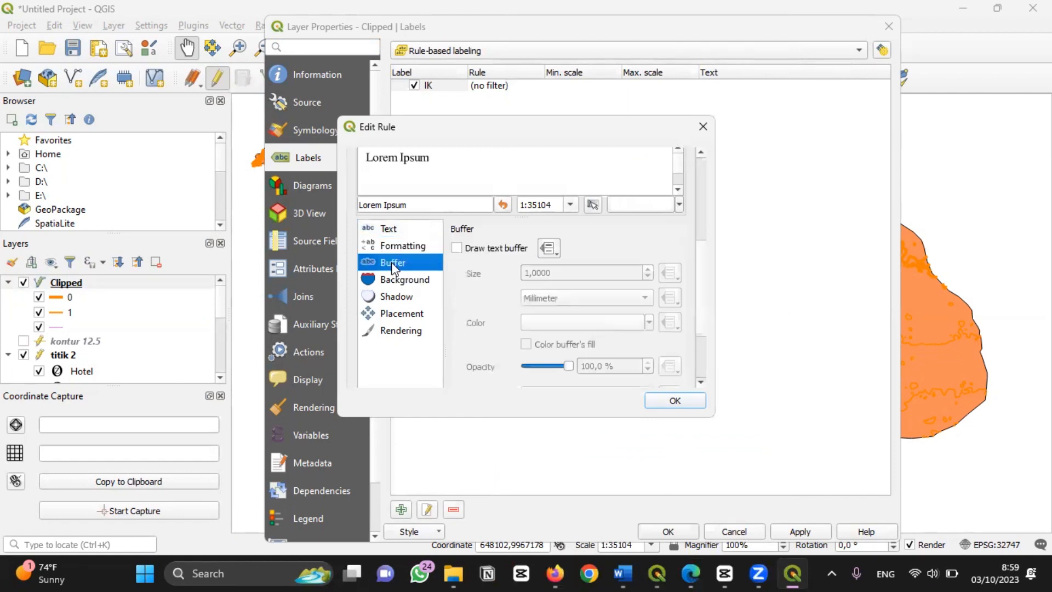
left_click(501, 248)
left_click(417, 296)
- Set the IK rule's labels to curved placement, allowed only on the line, and accept the rule
left_click(419, 311)
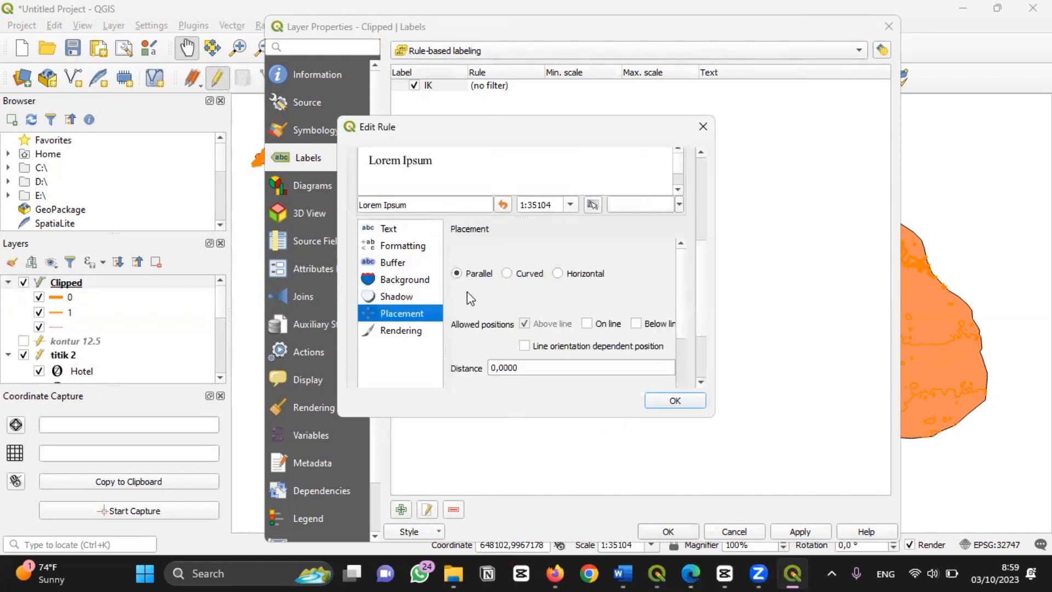
left_click(507, 273)
left_click(587, 323)
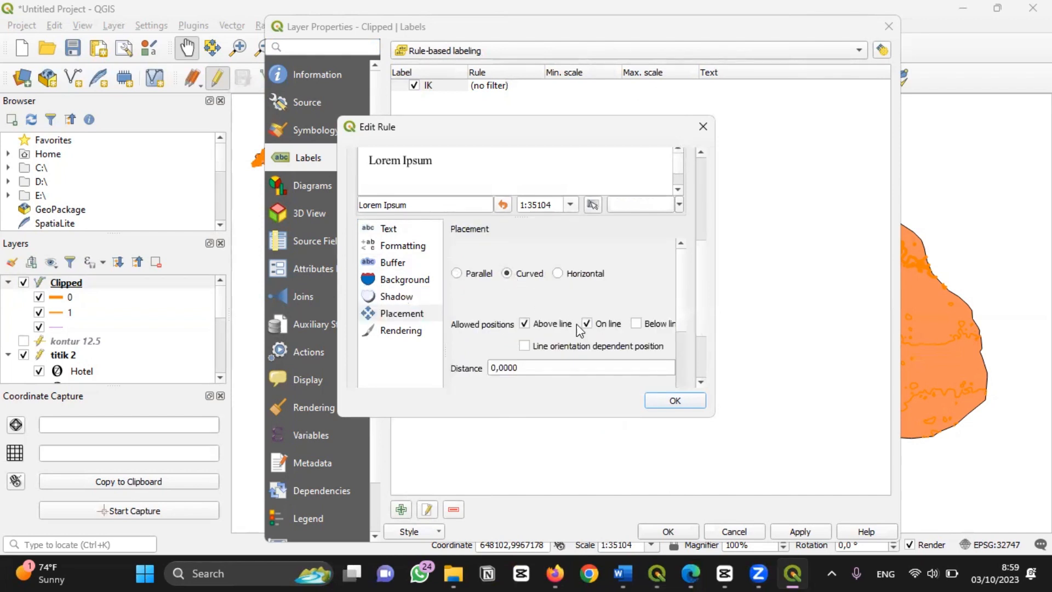
left_click(524, 323)
scroll(699, 310, "down", 3)
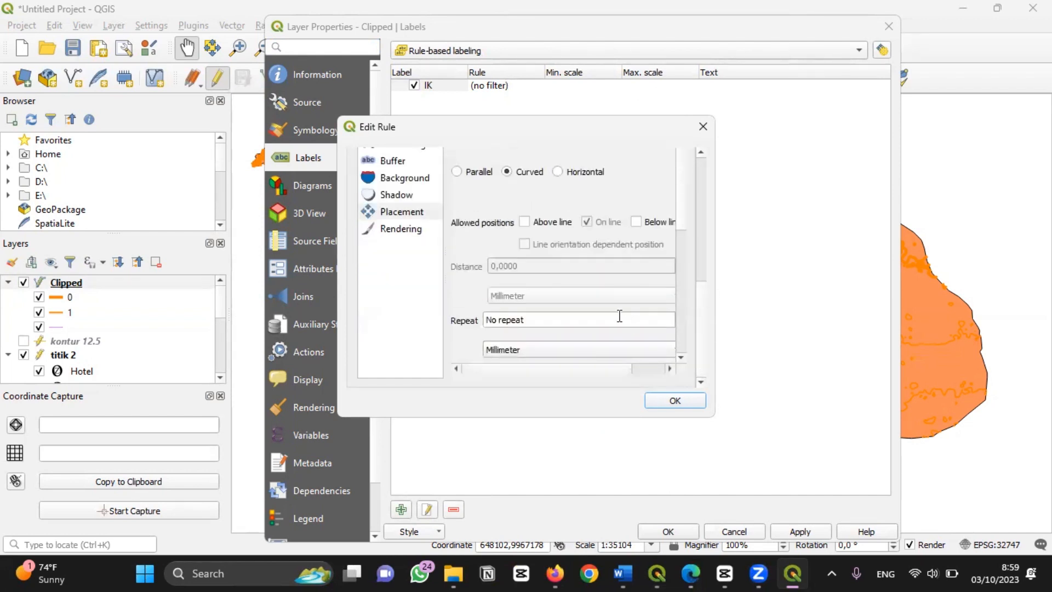
left_click(673, 399)
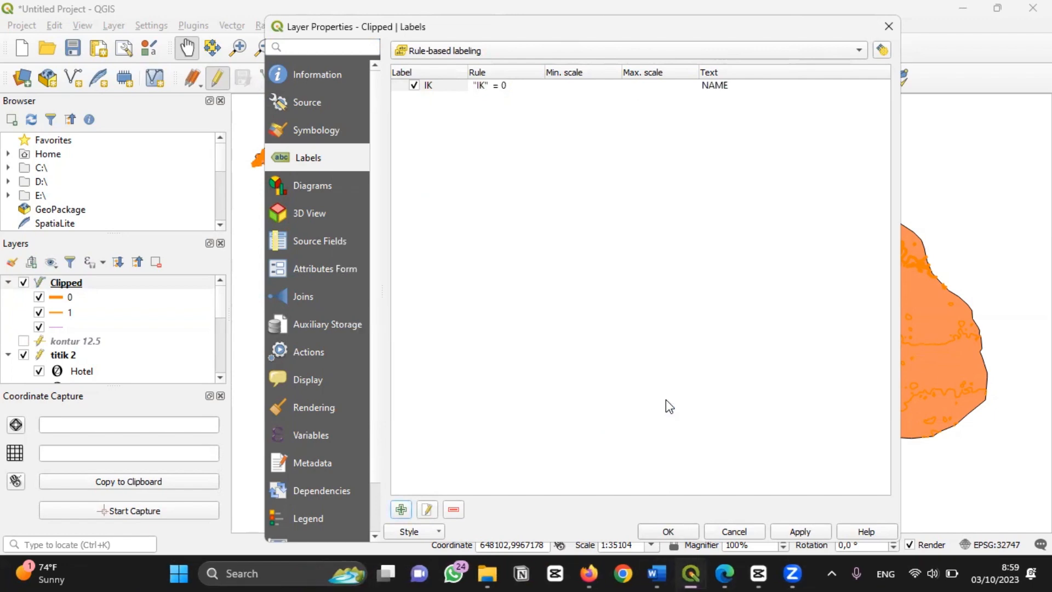
- Apply the rule-based labeling to the Clipped layer and check the contour labels on the map
left_click(800, 530)
left_click(679, 531)
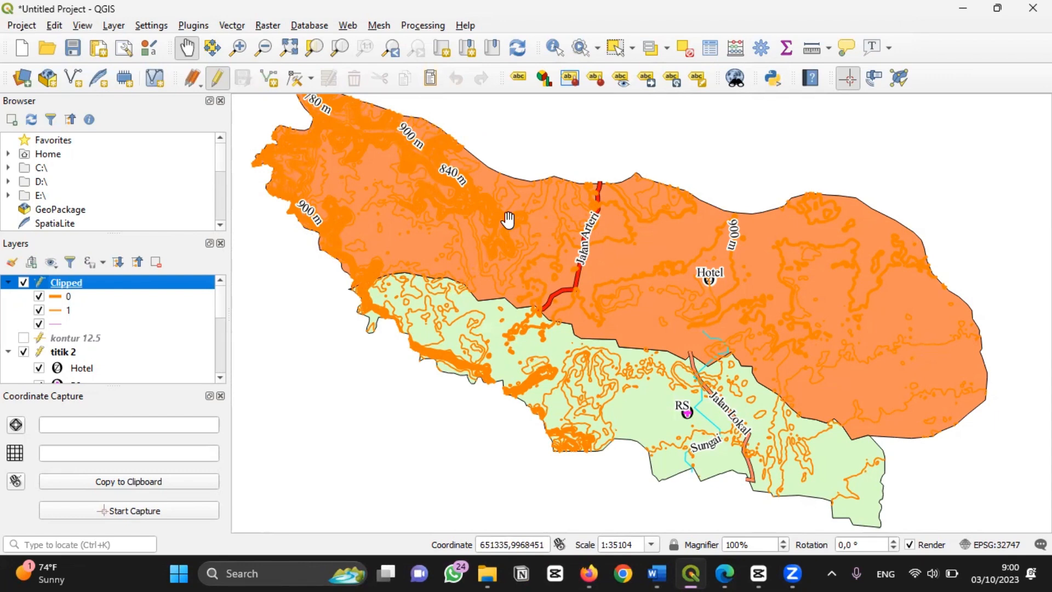
scroll(861, 261, "up", 1)
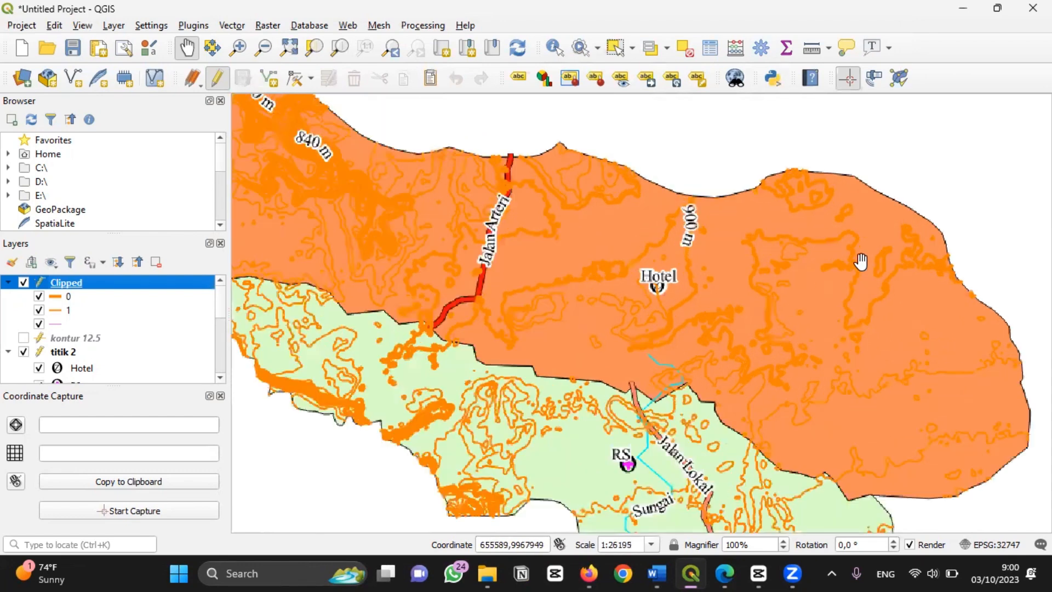
scroll(861, 261, "up", 1)
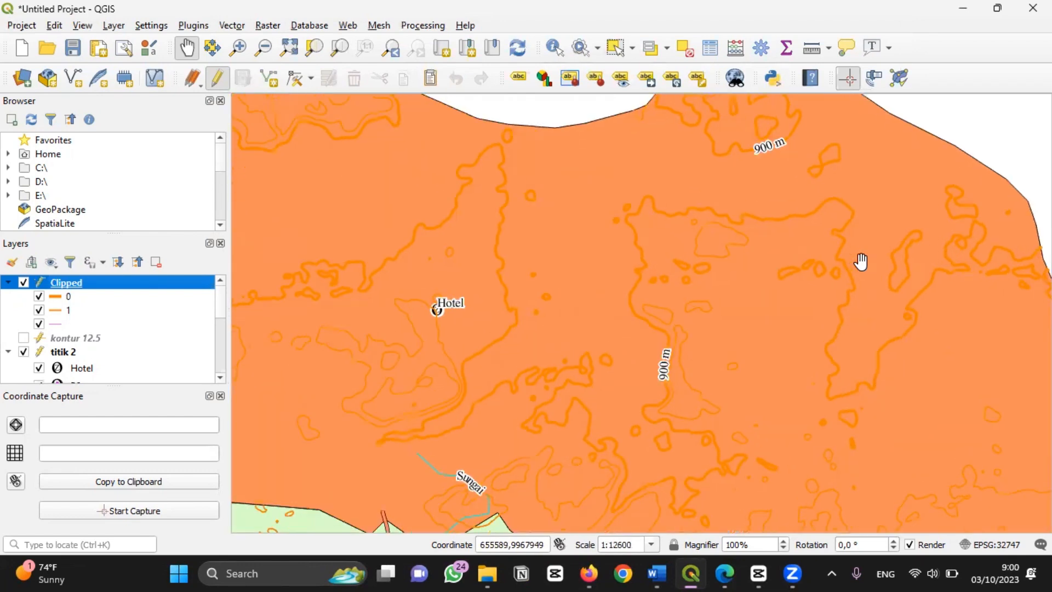
scroll(861, 261, "down", 1)
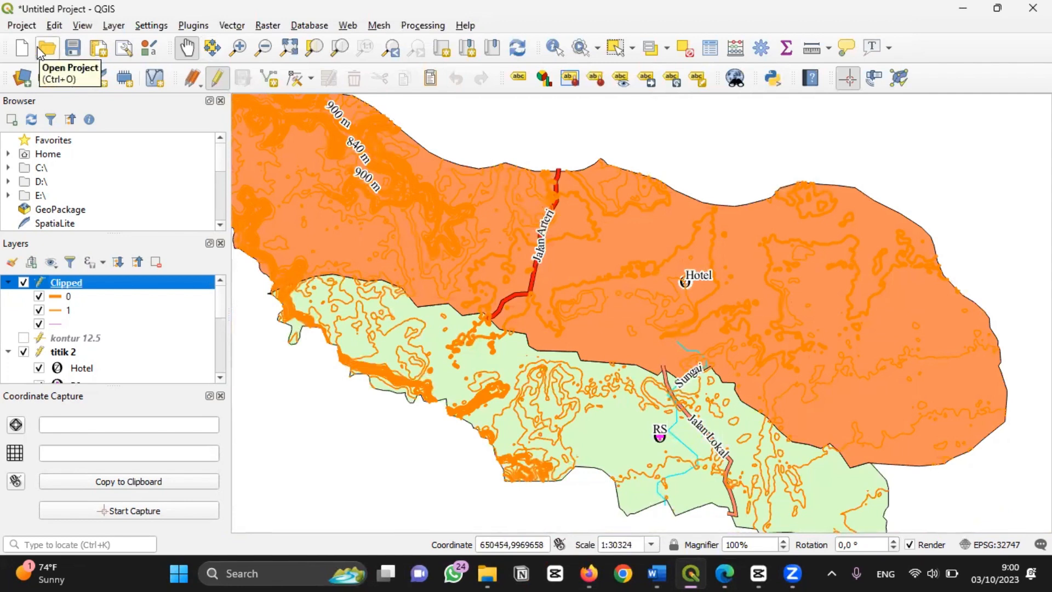
- Save the project as the QGZ file ACARA 7 QGIS in Documents, inside the ACARA 7 folder under LAPORAN SIL and PRAKTIKUM SIL
left_click(76, 48)
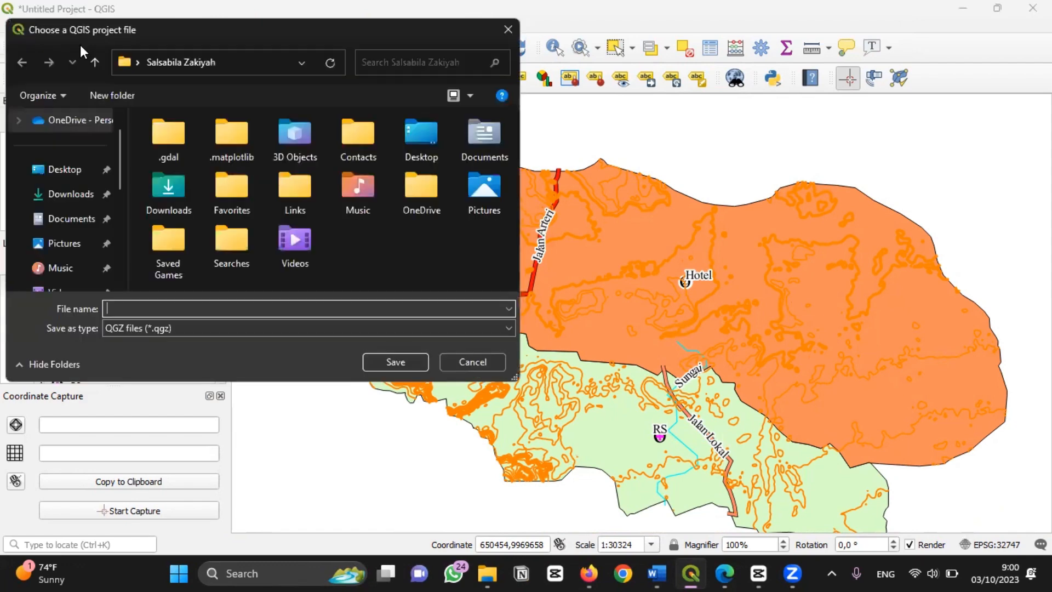
left_click(108, 226)
left_click_drag(512, 150, 467, 223)
double_click(379, 271)
double_click(378, 269)
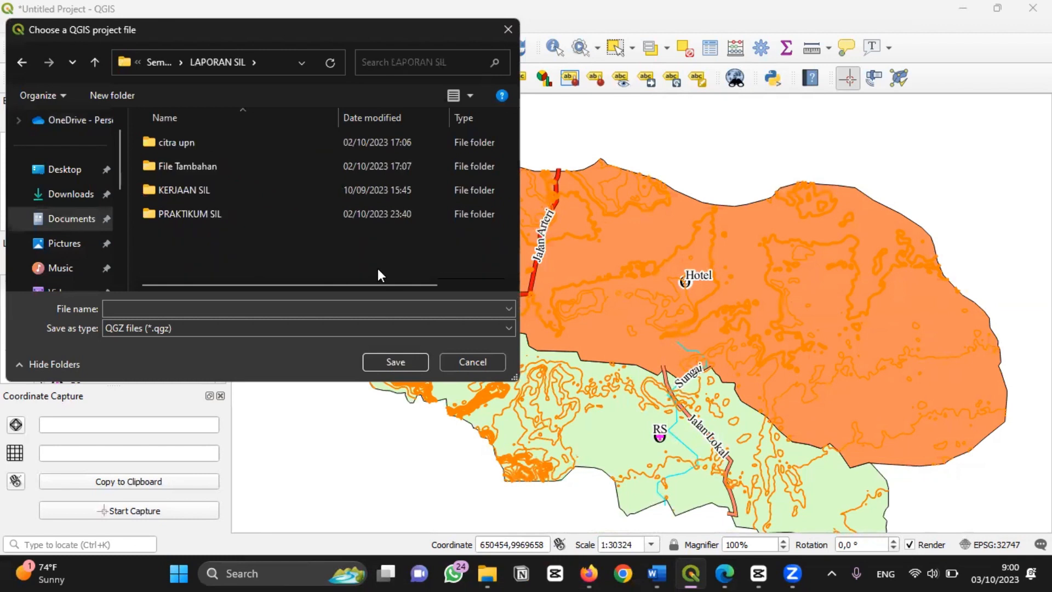
double_click(324, 215)
double_click(325, 262)
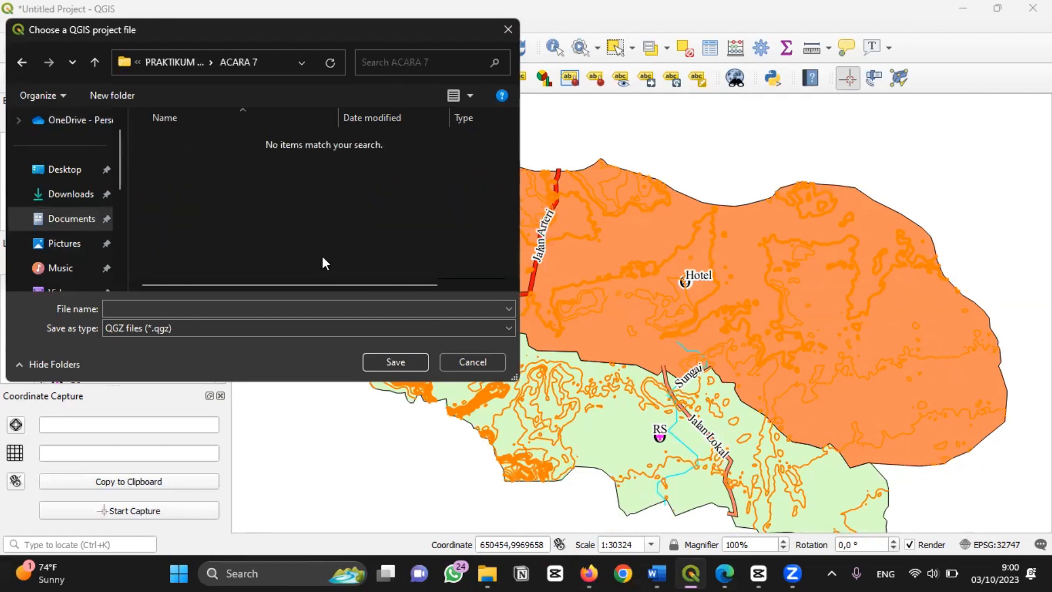
left_click(336, 305)
type("ACARA 7")
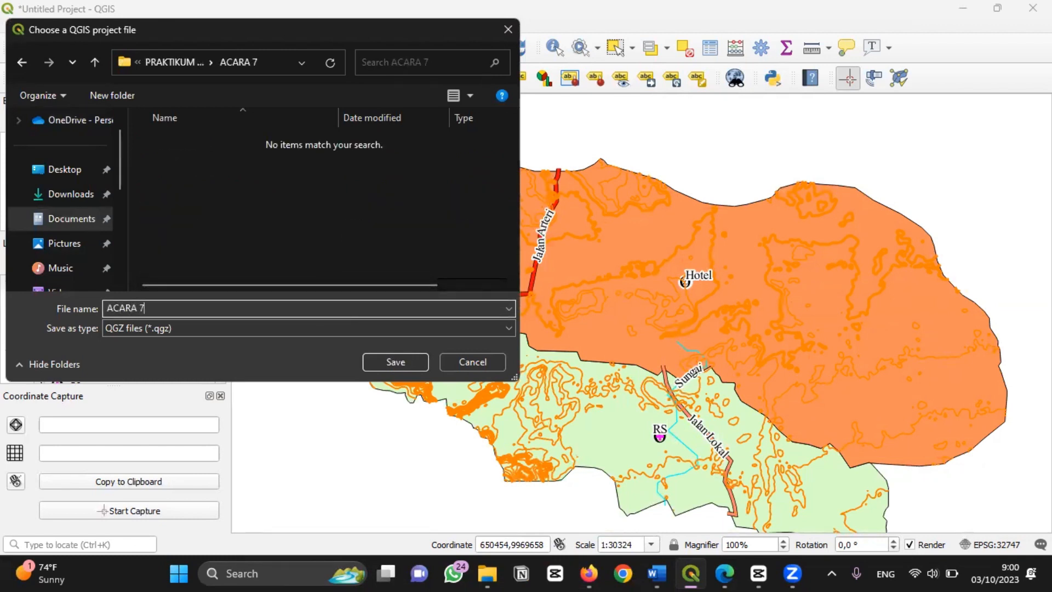
type(" QGIS")
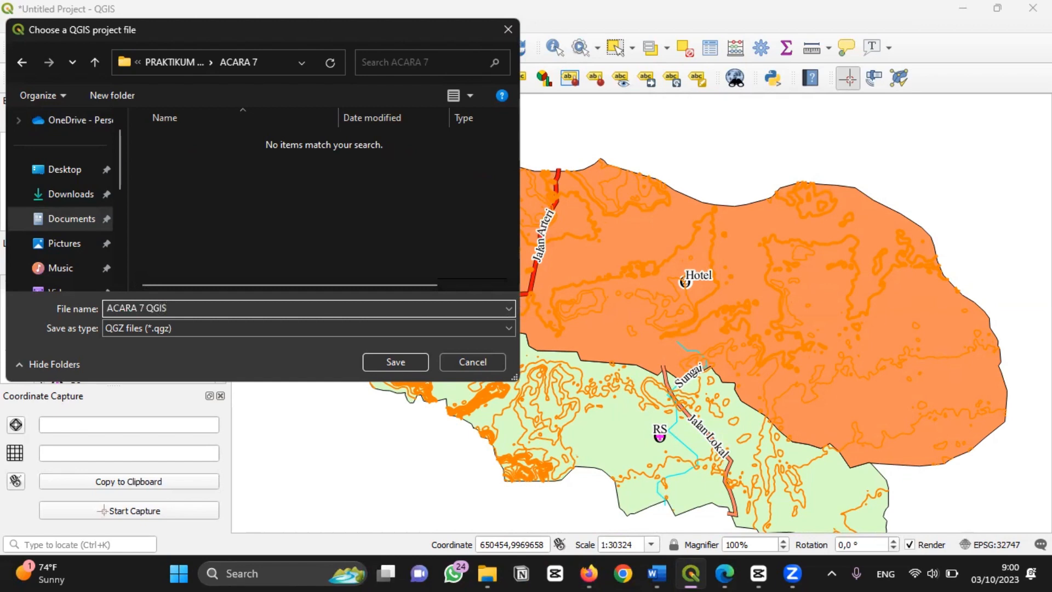
left_click(377, 361)
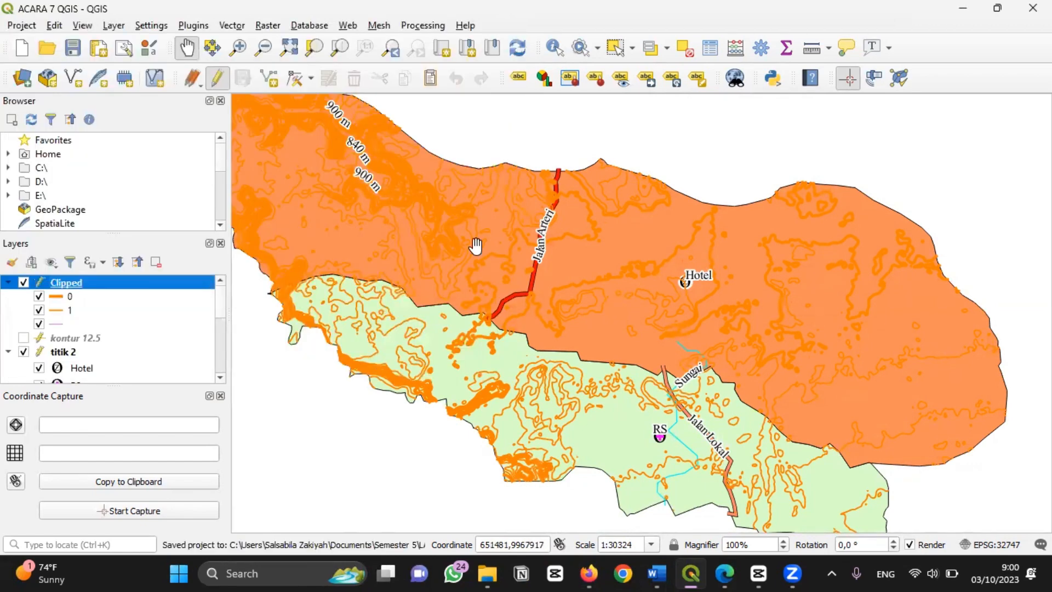
scroll(637, 222, "down", 1)
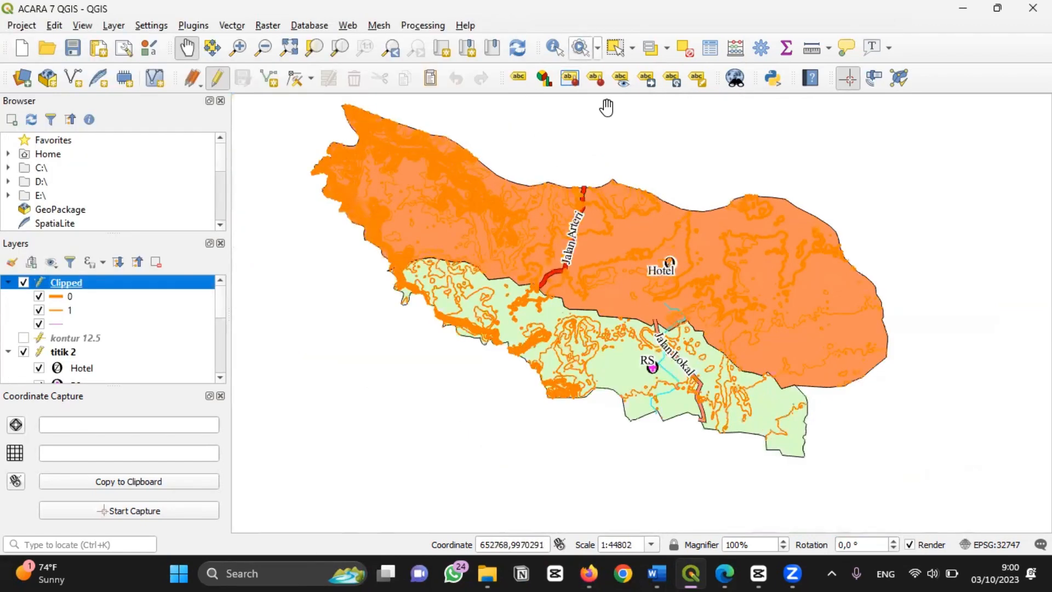